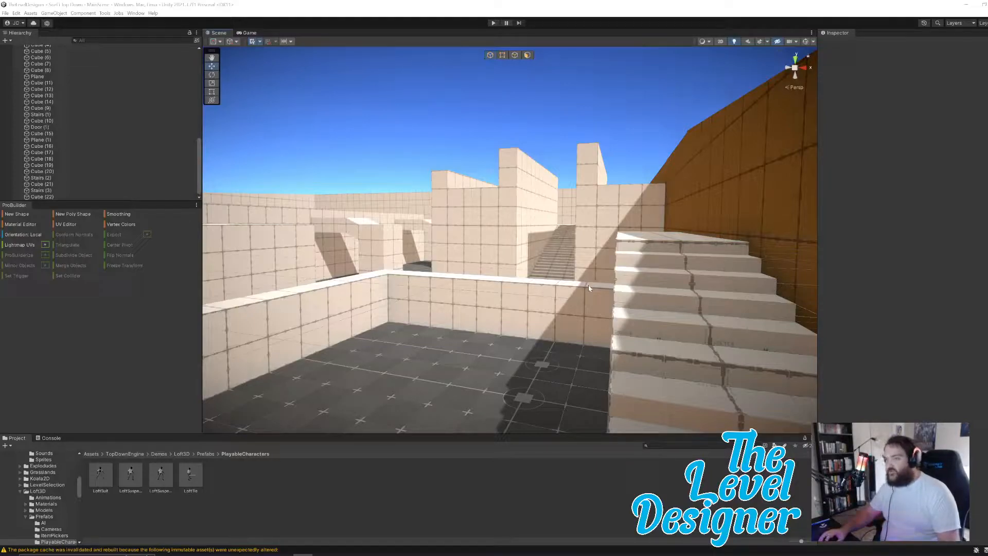
Step: Examine the level's stairs, low walls and raised walkway beside the long dividing wall
right_click_drag(584, 288, 606, 313)
key("e")
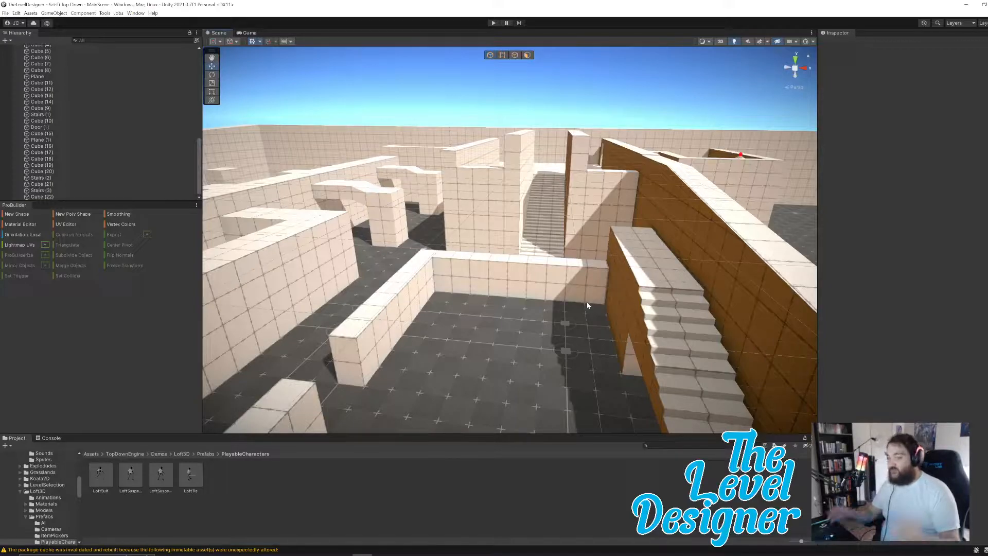
mouse_move(562, 271)
right_mouse_down()
mouse_move(607, 278)
mouse_move(558, 289)
right_mouse_up()
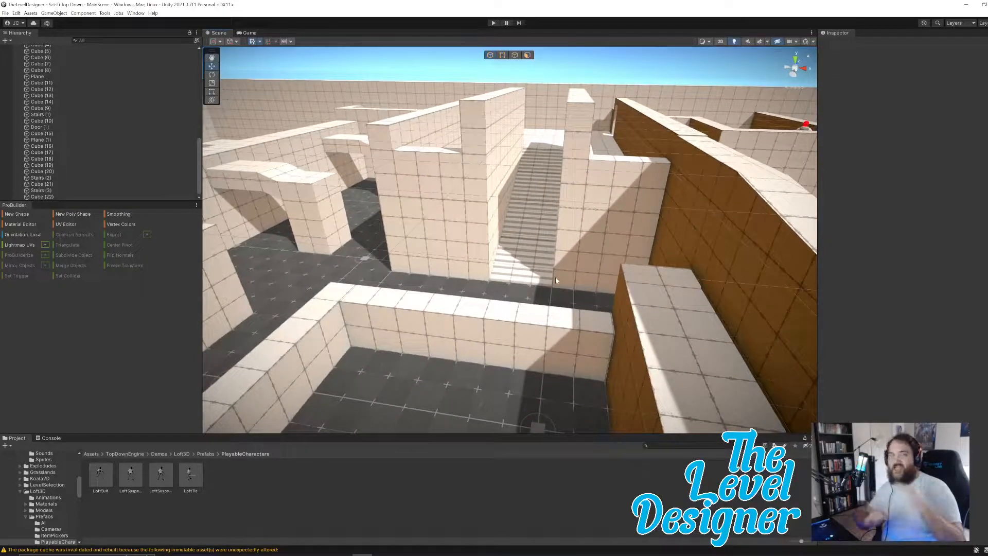
right_click_drag(556, 280, 603, 335)
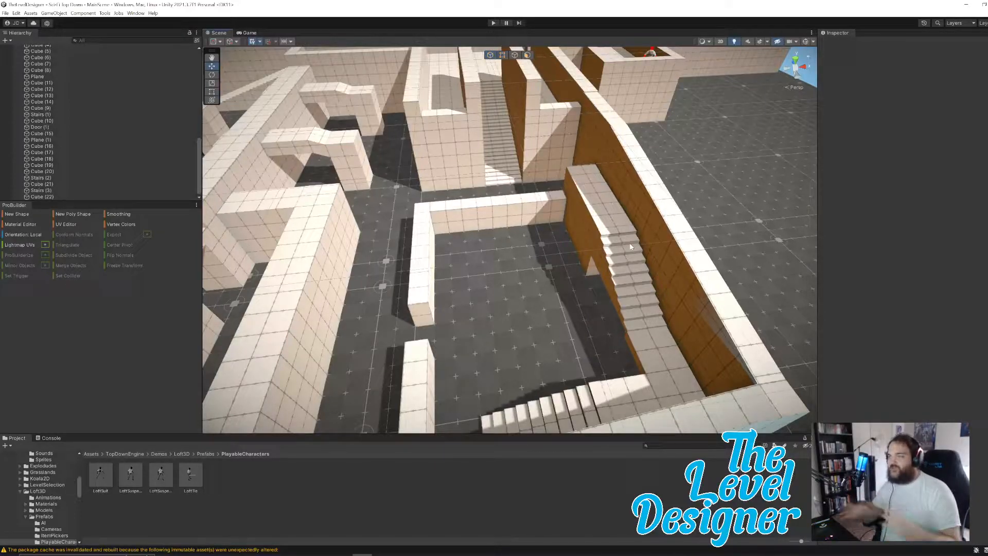
right_click_drag(588, 214, 561, 203)
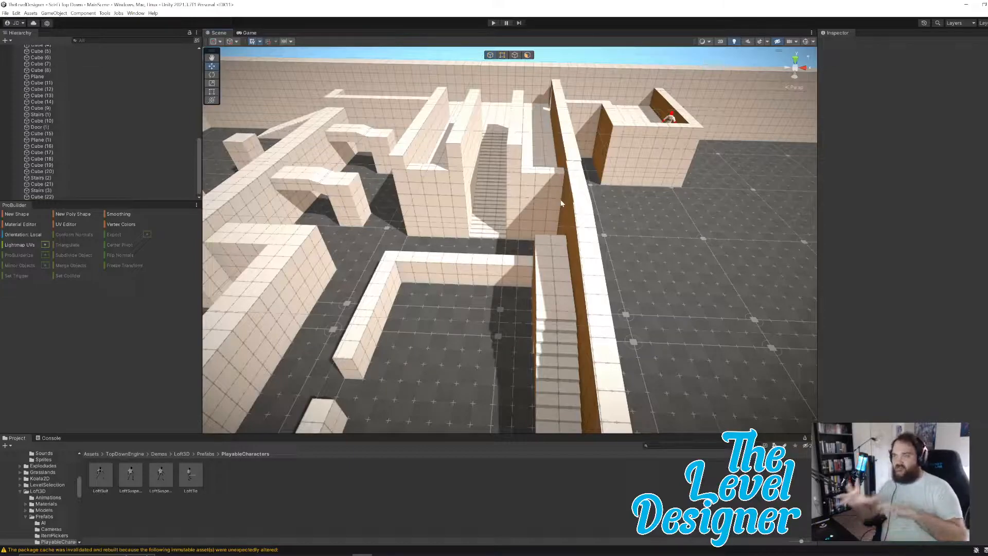
right_click_drag(489, 278, 538, 265)
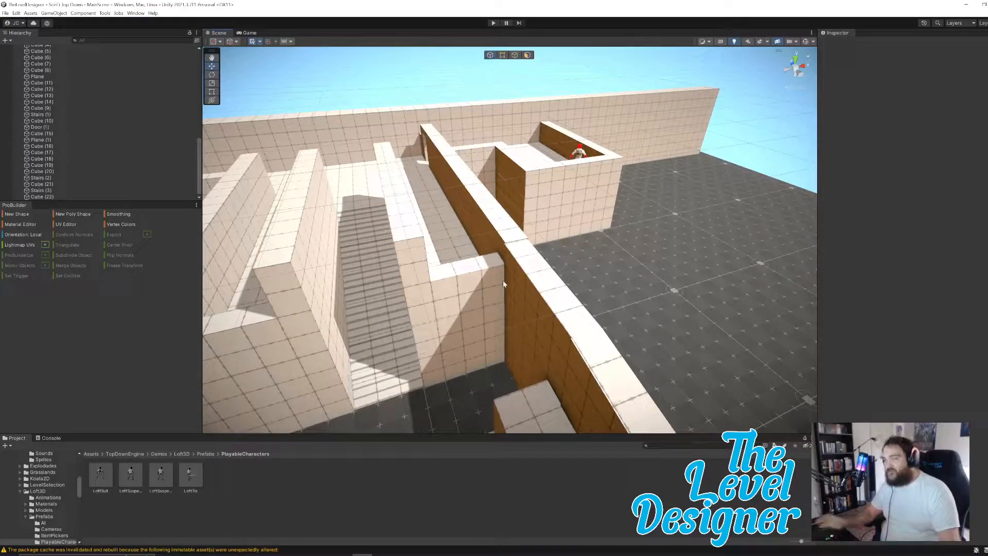
right_click_drag(516, 286, 497, 323)
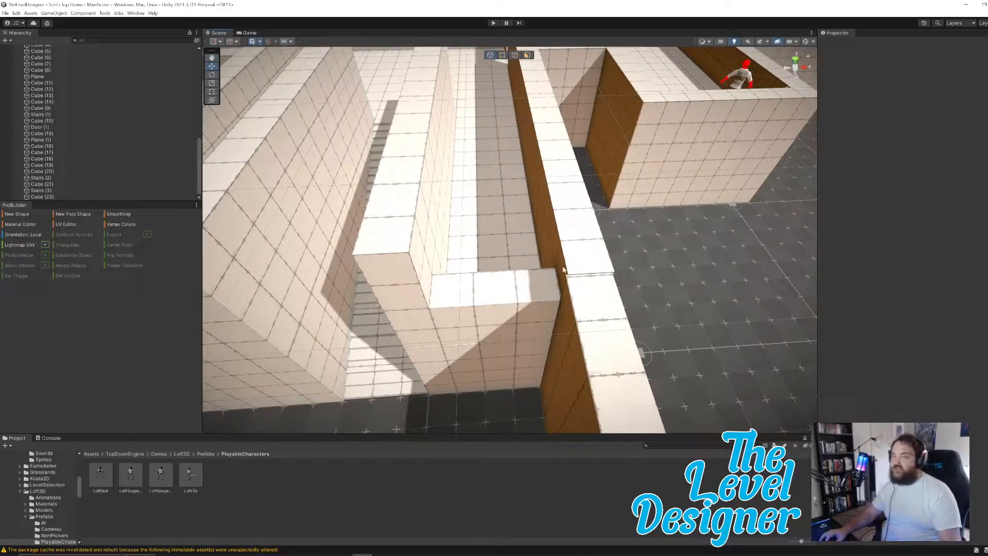
Step: Start a new ProBuilder shape and choose Prism as its type
left_click(17, 216)
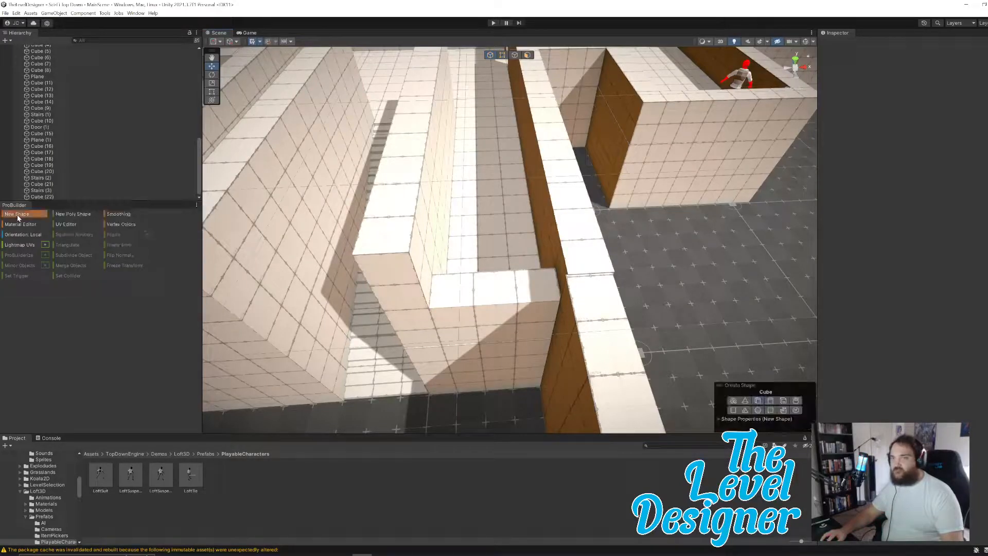
left_click(745, 411)
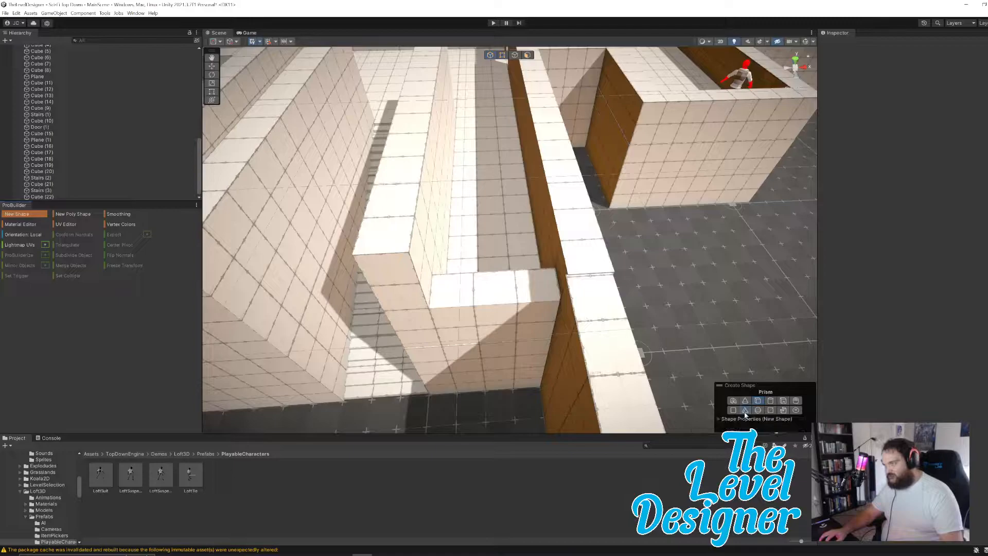
right_click_drag(632, 305, 597, 276)
left_click_drag(534, 273, 710, 417)
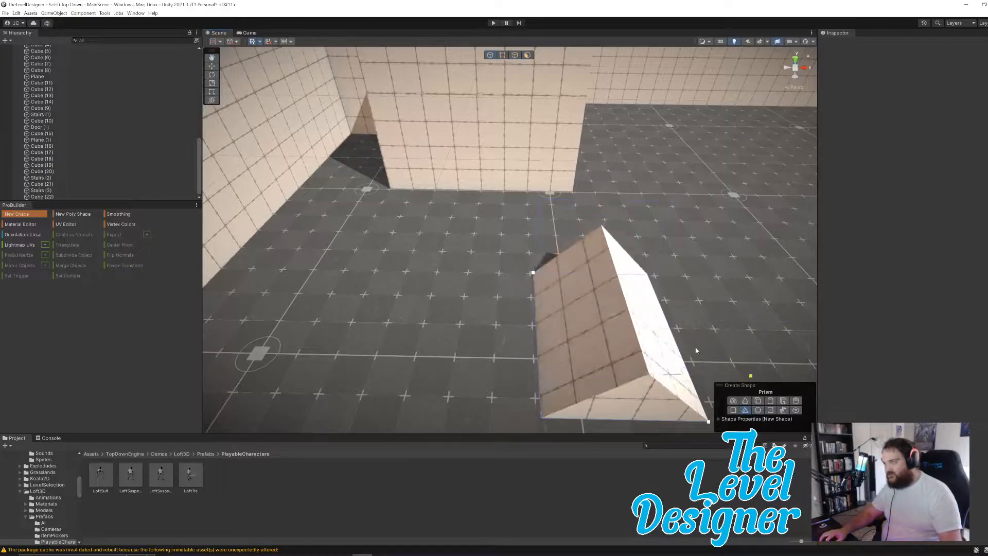
left_click(675, 331)
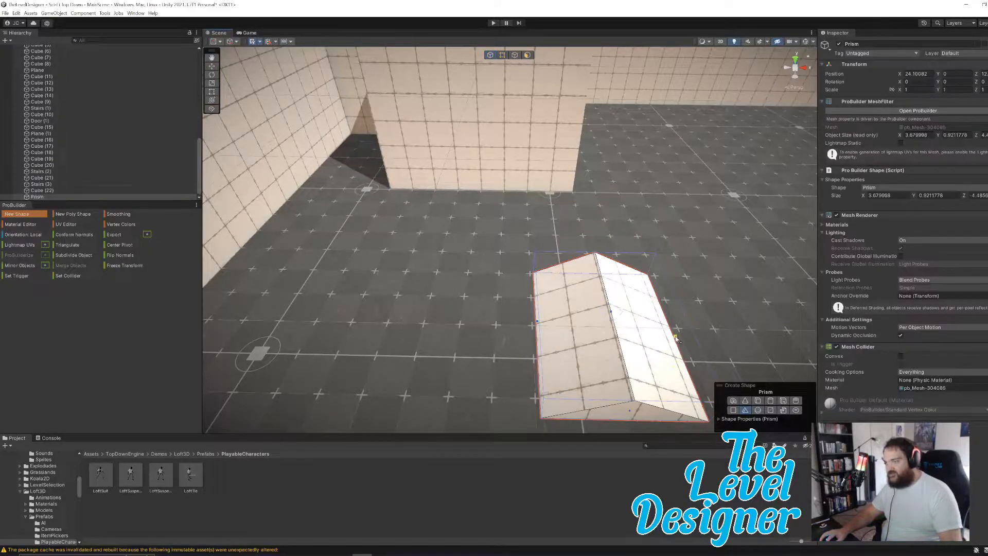
key("Delete")
Step: Draw a prism on the raised walkway's floor near its low end wall, about 2.93 by 2.03 by 2.94
right_click_drag(542, 314, 470, 238)
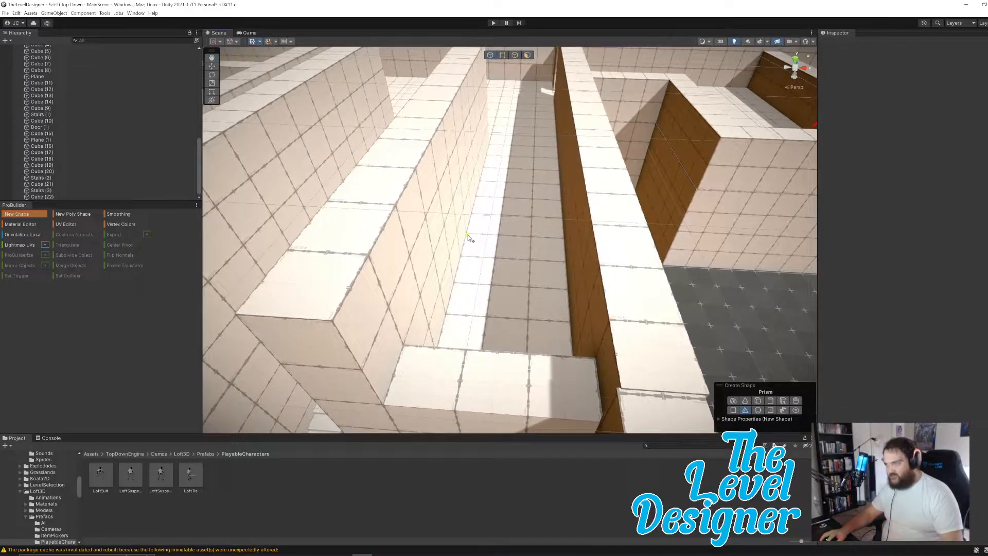
left_click_drag(486, 256, 569, 324)
left_click(556, 282)
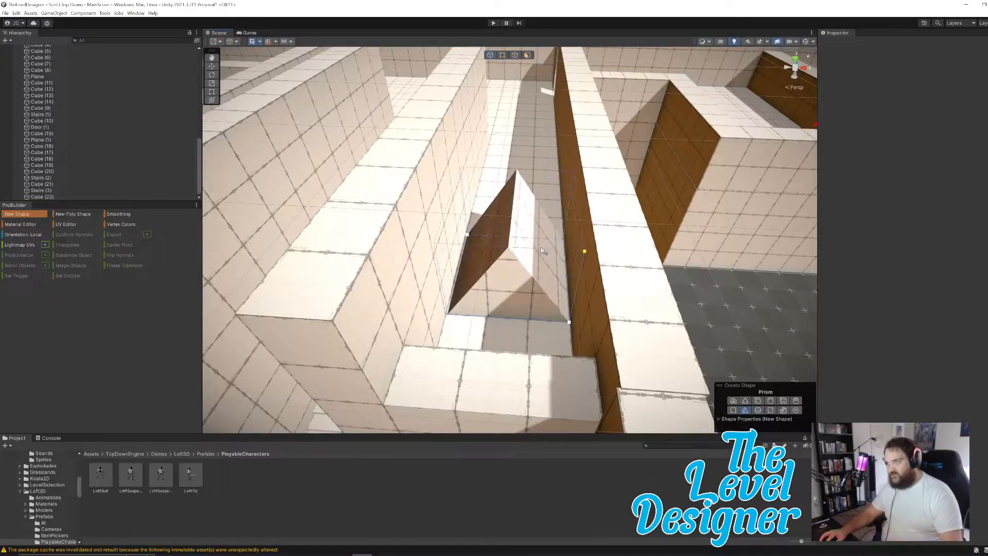
left_click(545, 261)
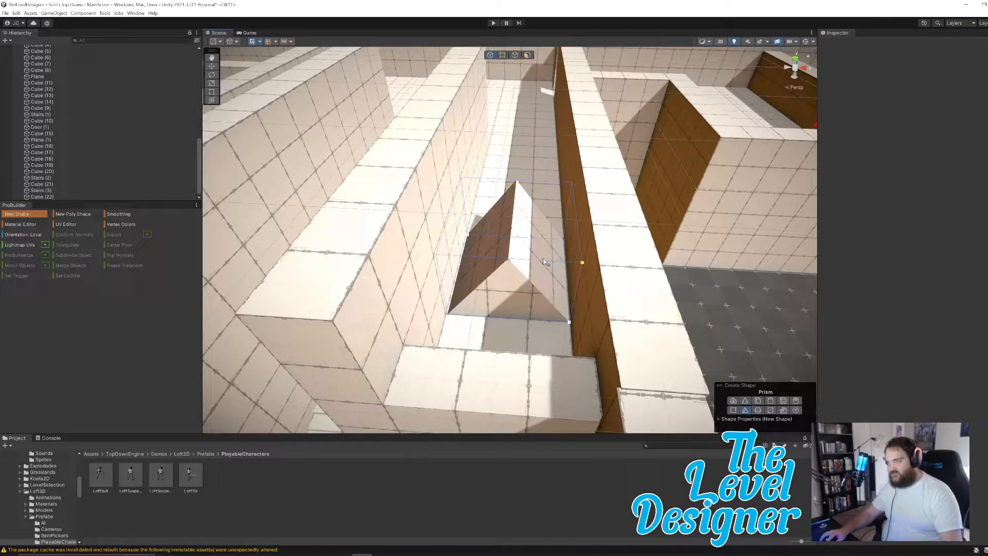
left_click(543, 258)
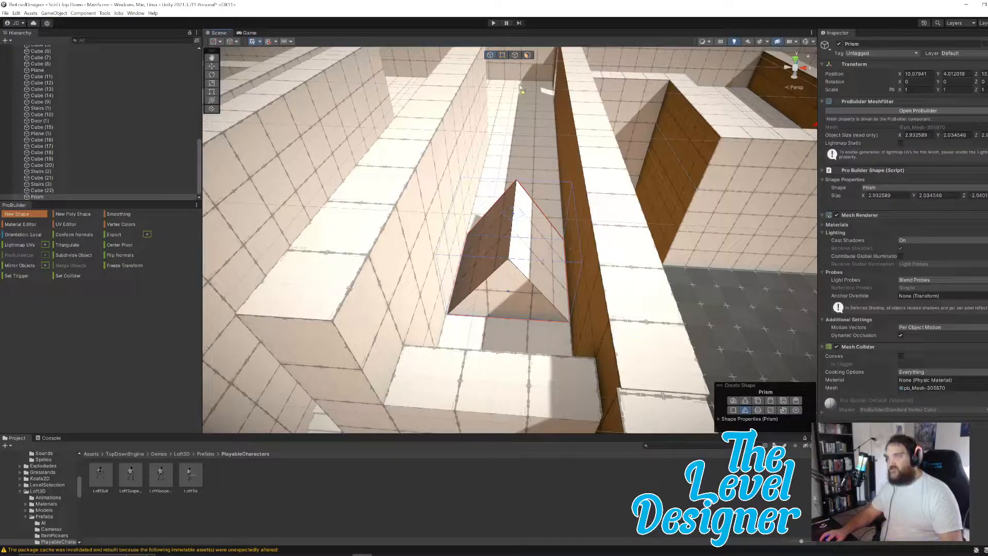
Step: Finish shape creation and rotate the prism to -90 degrees about Y so its slope runs along the walkway
right_click_drag(531, 138, 536, 97)
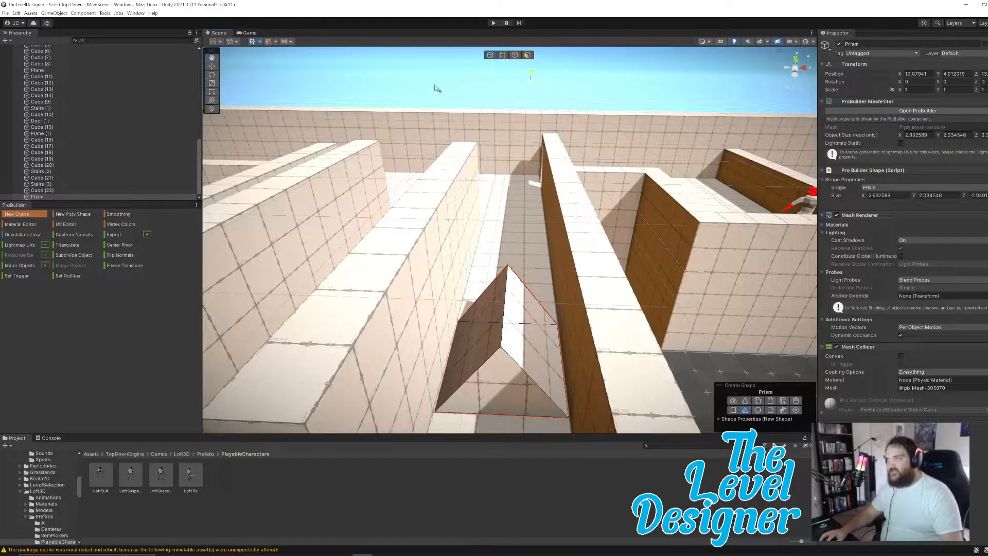
left_click(22, 216)
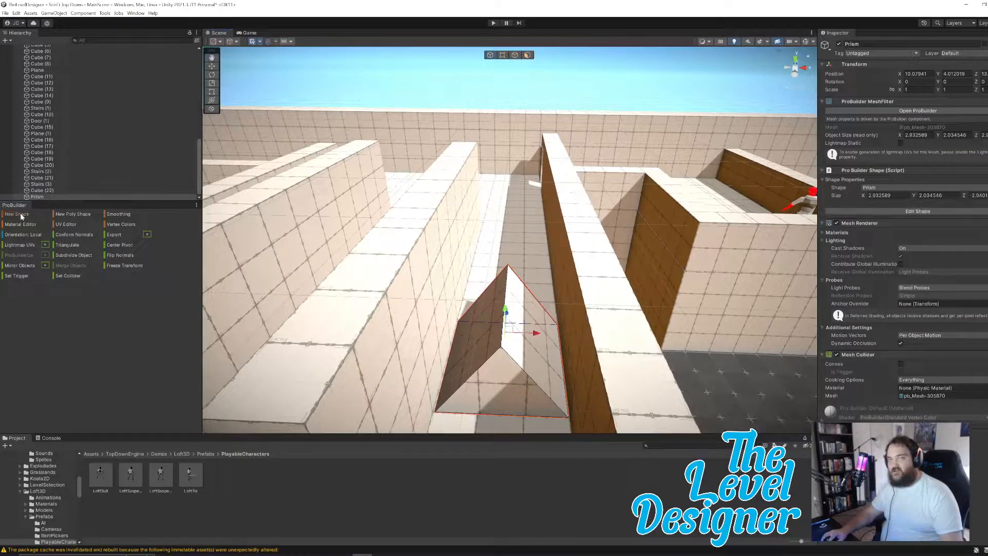
key("e")
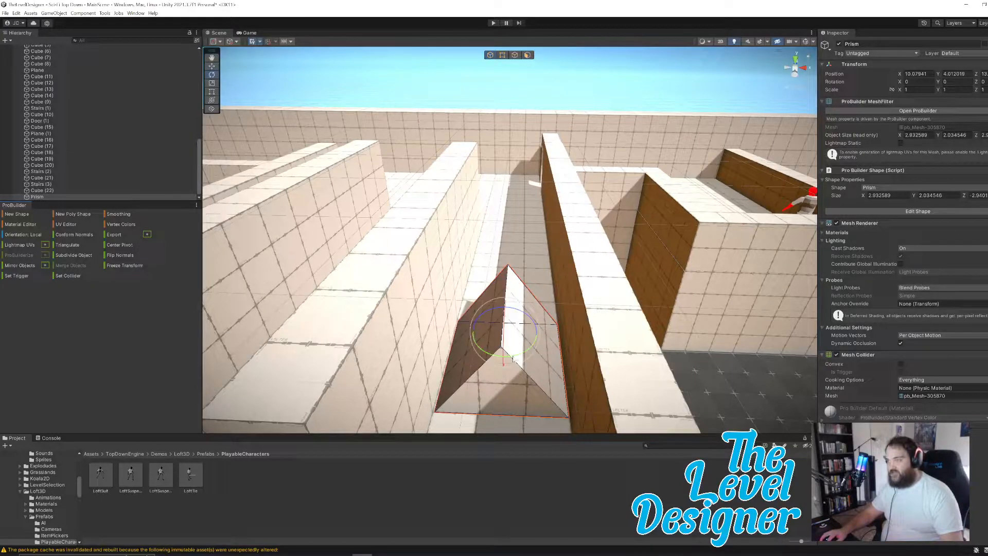
left_click_drag(512, 359, 613, 364)
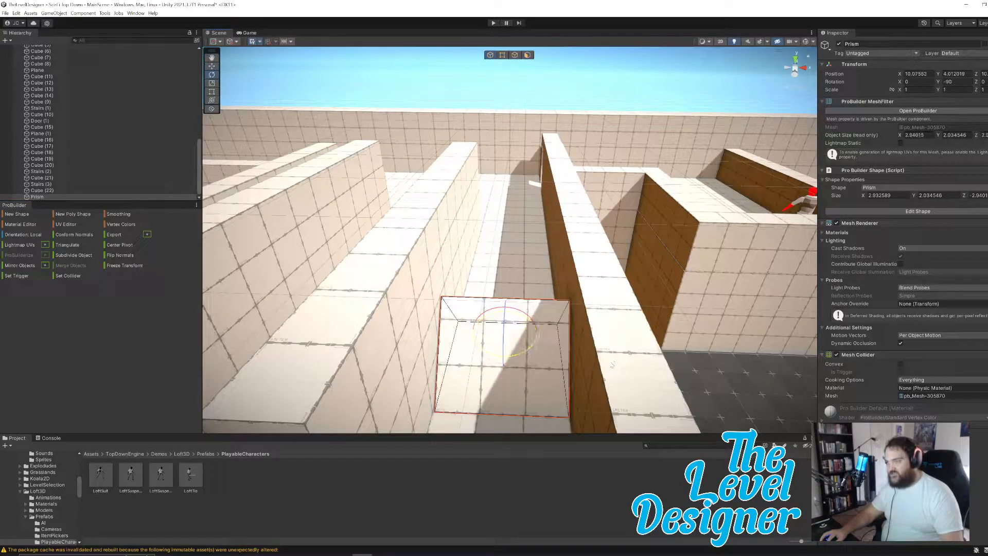
Step: Move the prism's top edge above its base edge nearest the end wall, turning the prism into a ramp
left_click(514, 55)
left_click(527, 301)
left_click_drag(592, 290, 459, 313, "alt")
key("w")
left_click_drag(585, 292, 518, 318)
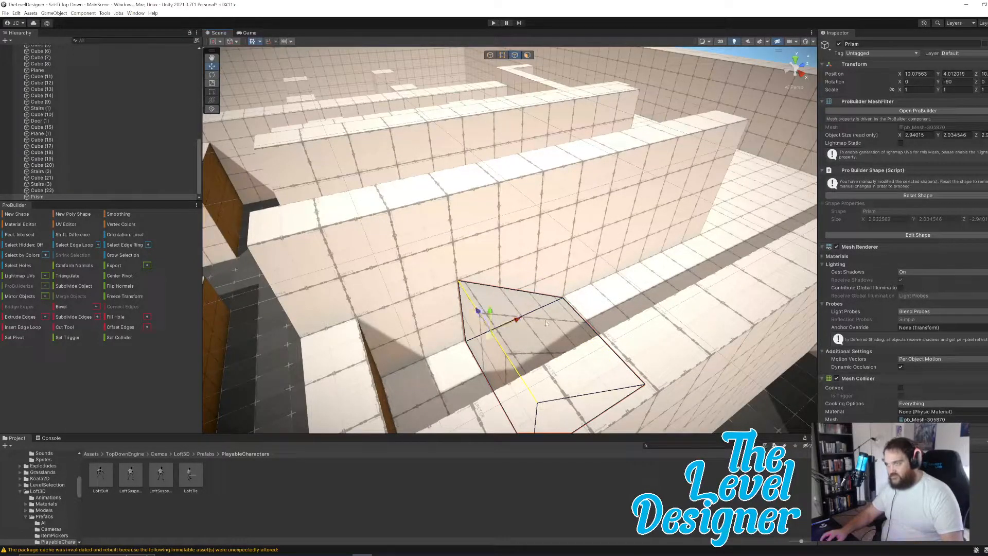
right_click_drag(546, 323, 544, 355)
left_click(671, 83)
left_click(505, 361)
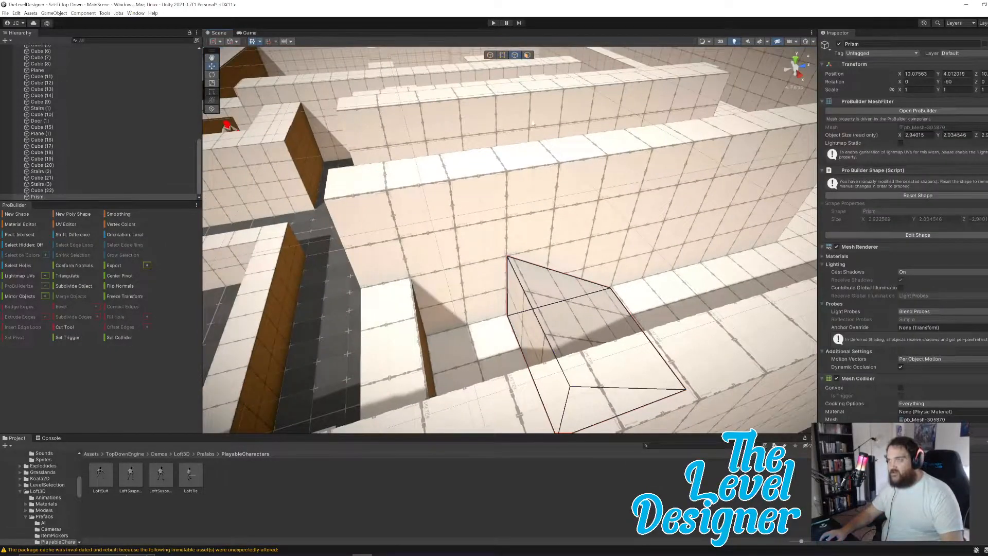
Step: Move the whole ramp along the walkway towards the low end wall
left_click(490, 56)
left_click_drag(625, 316, 575, 339)
right_click_drag(630, 337, 606, 346)
left_click_drag(647, 373, 647, 373)
left_click_drag(554, 366, 600, 366, "alt")
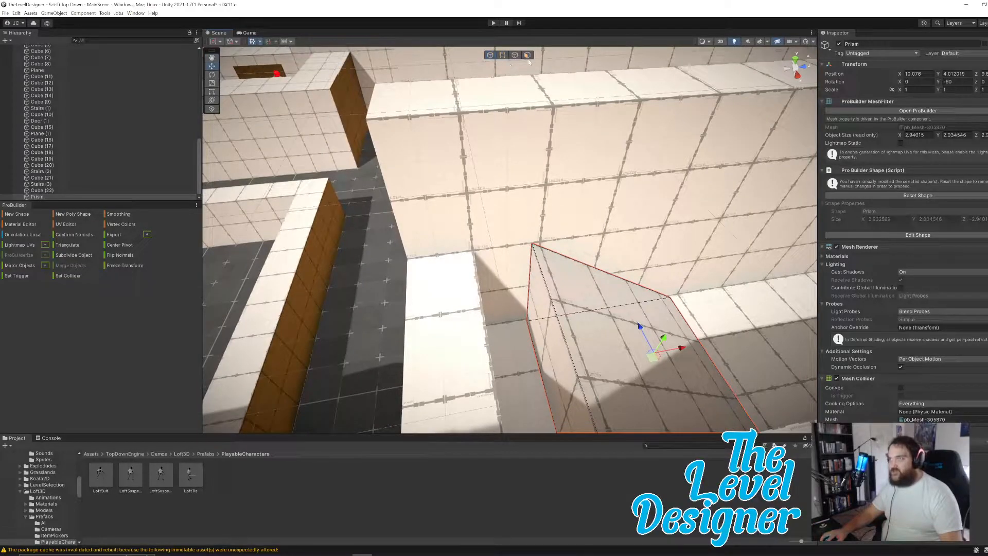
Step: Pull the ramp's vertical end face outward so it extends over the low end wall
left_click(527, 55)
left_click(562, 344)
left_click_drag(562, 344, 494, 384)
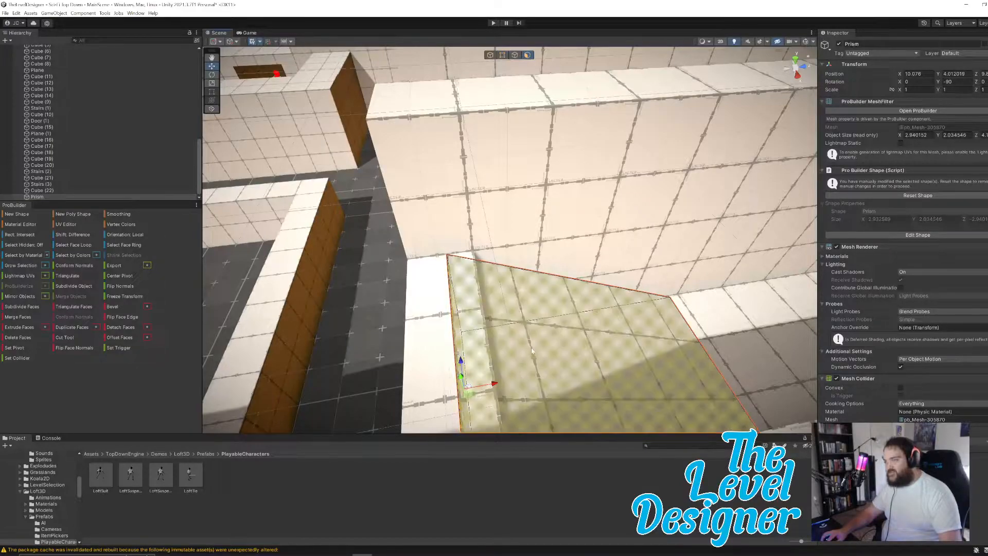
right_click_drag(521, 198, 523, 95)
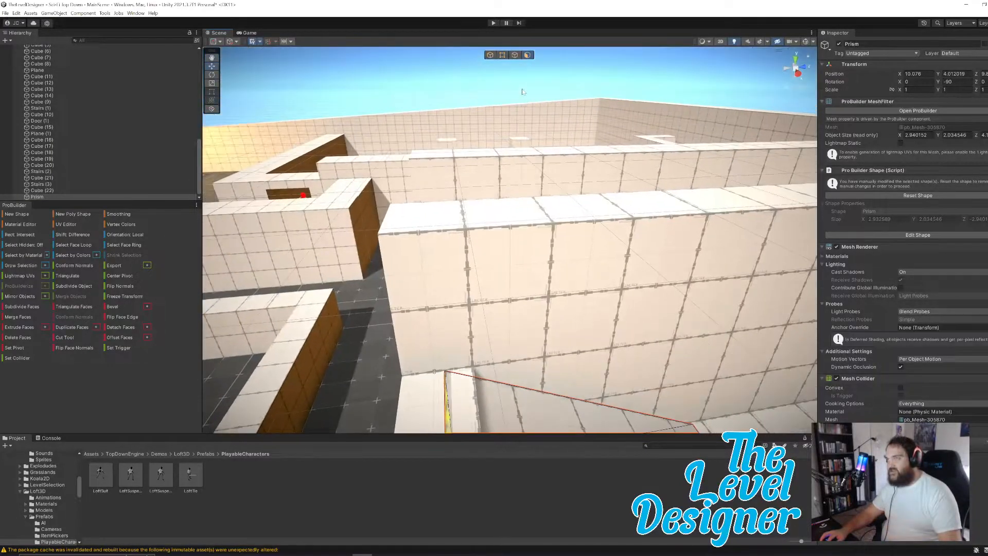
left_click(523, 95)
right_click_drag(558, 190, 557, 302)
left_click(557, 302)
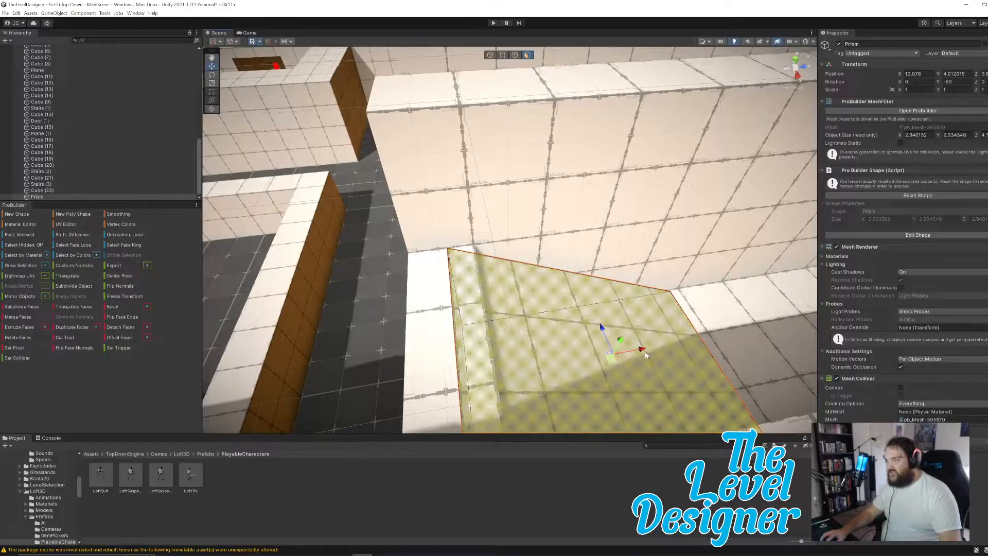
Step: Shift the whole ramp along the walkway and scale it to 1.1086 in X to fill the walkway's width
left_click(490, 55)
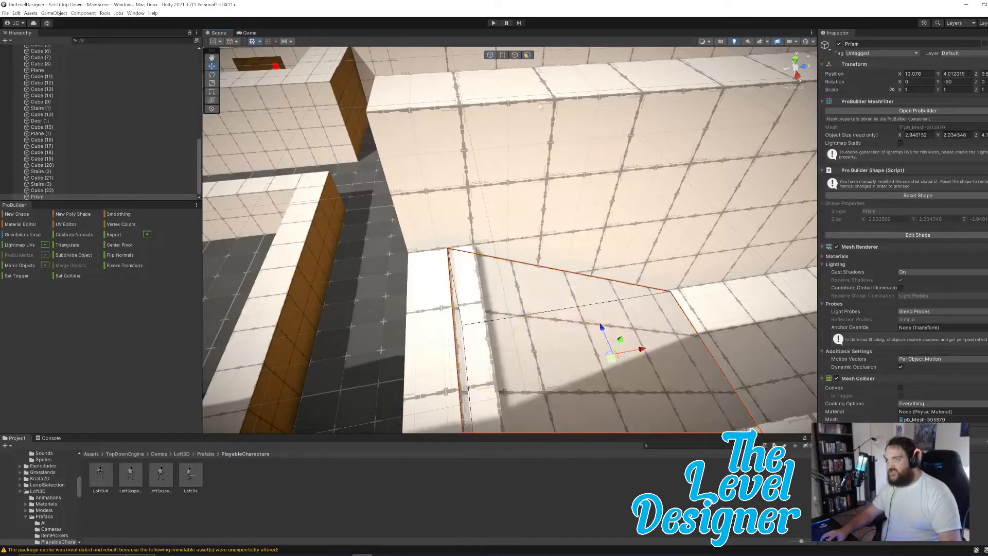
left_click_drag(639, 349, 665, 346)
right_click_drag(665, 347, 652, 325)
key("d")
right_click_drag(652, 325, 479, 307)
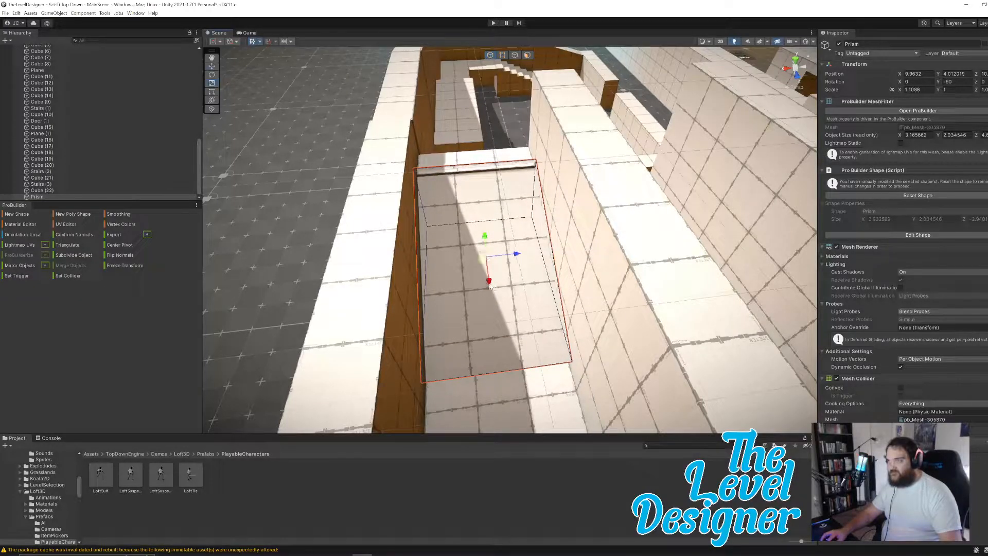
Step: Fine-tune the ramp's position against the low end wall and lower its top edge to an object height of 2.0002
left_click_drag(491, 289, 492, 292)
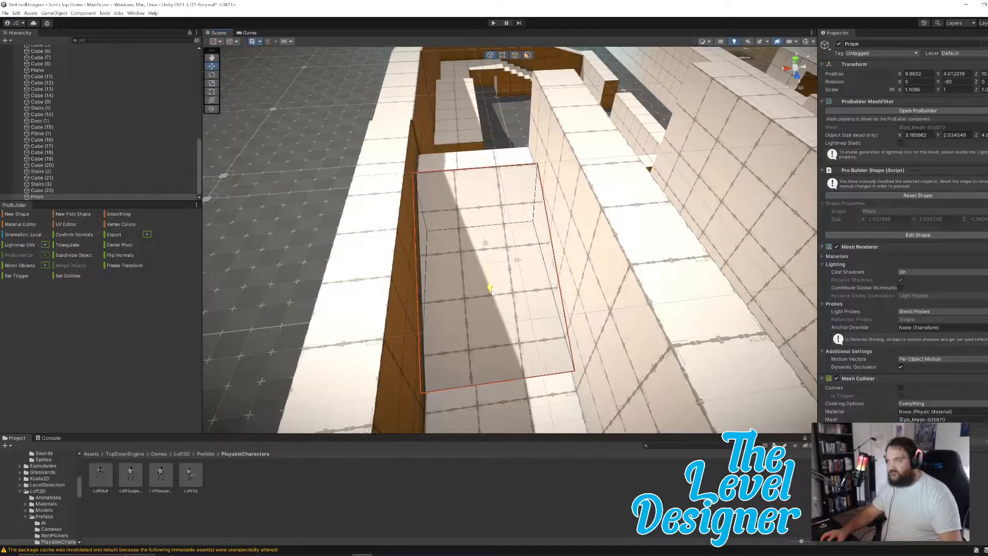
right_click_drag(520, 278, 658, 281)
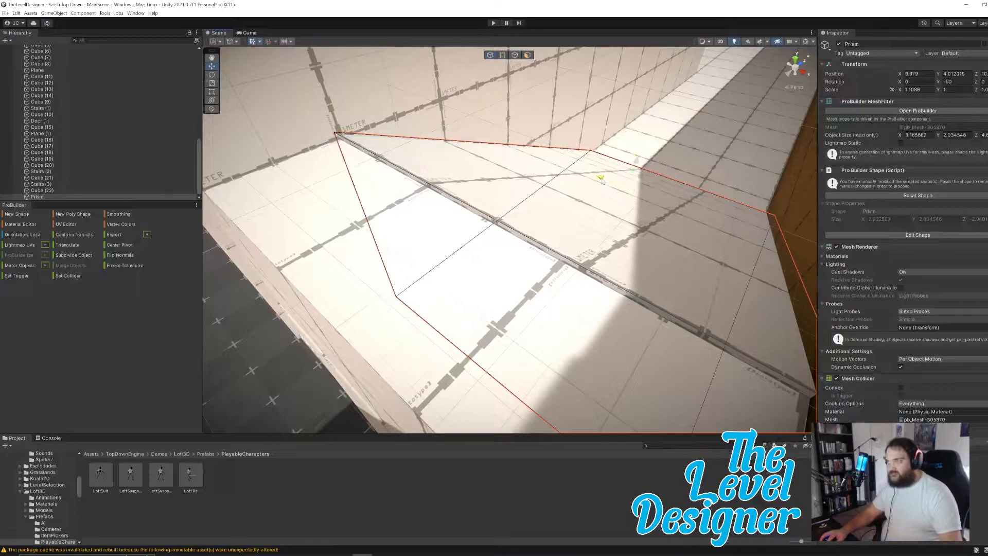
left_click_drag(636, 178, 641, 179)
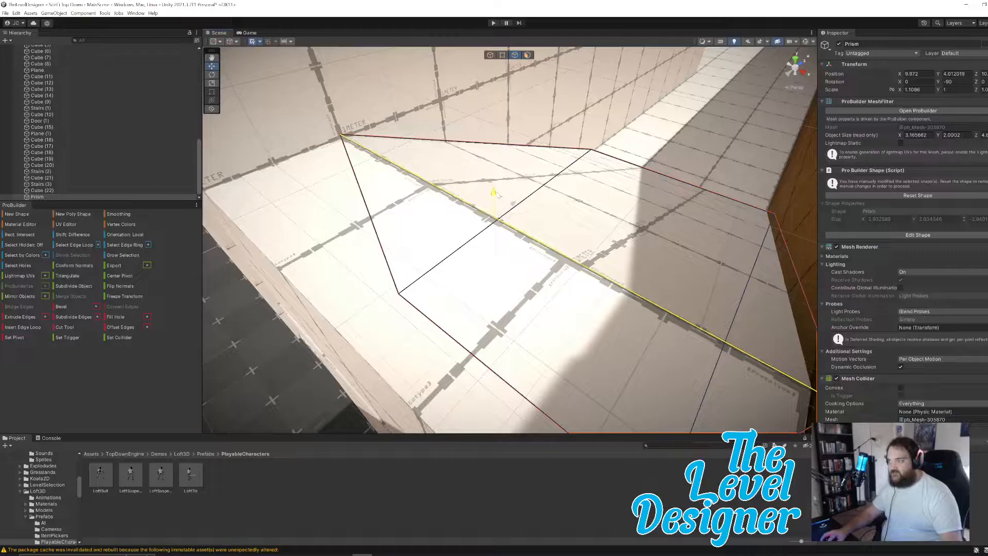
right_click_drag(504, 197, 535, 105)
left_click(648, 107)
right_click_drag(656, 206, 515, 316)
right_click_drag(655, 291, 516, 293)
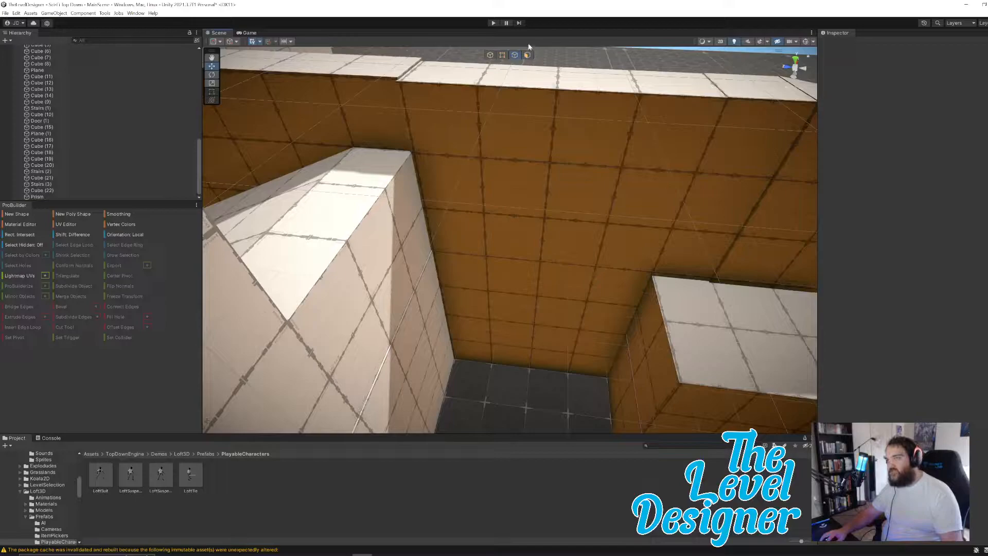
Step: Play-test the level by walking the character past the dash and assault rifle pickups to the corridor, and stop the play-test
left_click(495, 24)
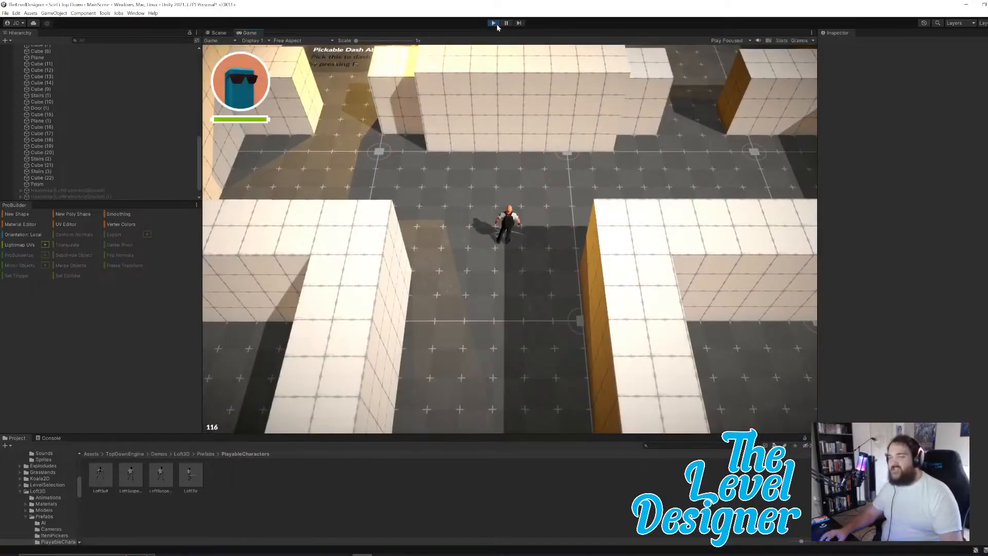
key("w")
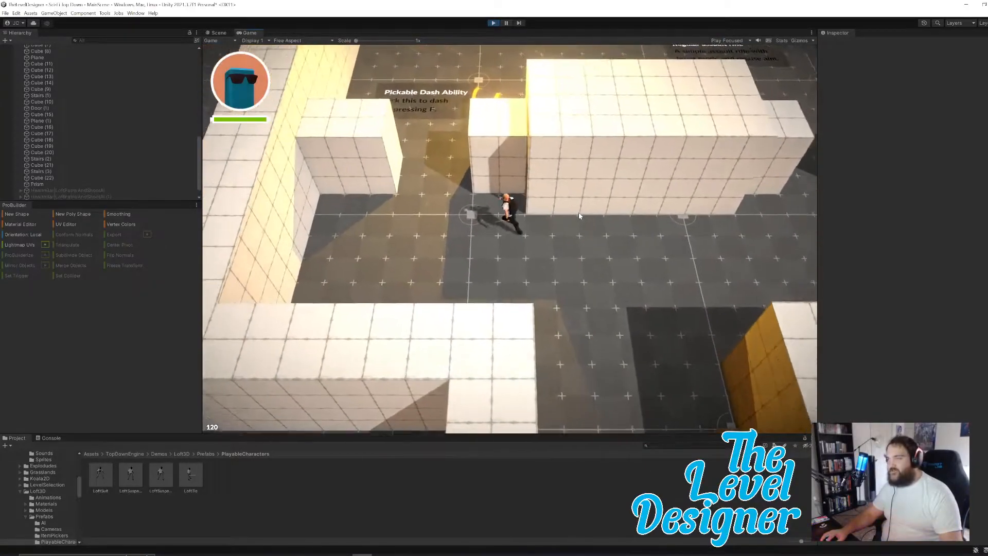
key("w")
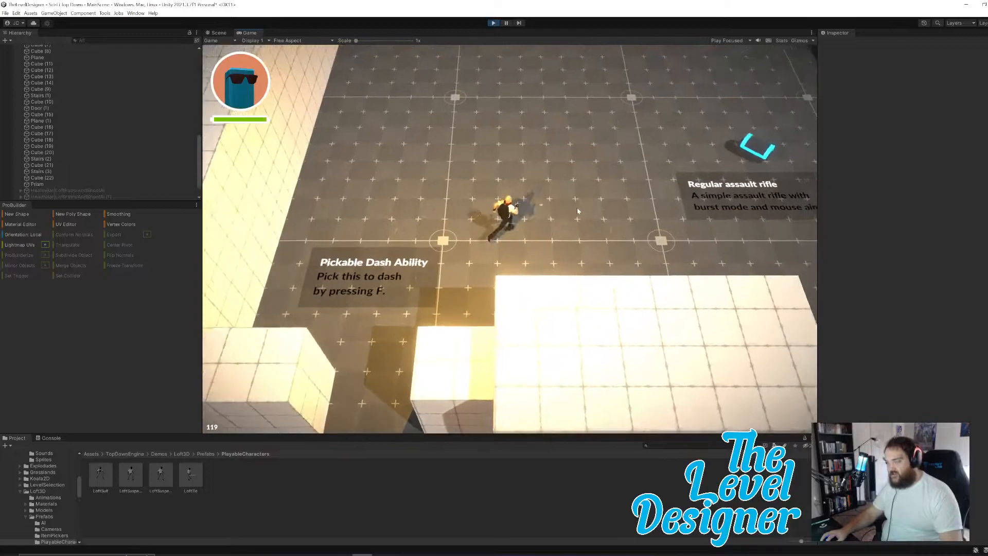
key("w")
key("d")
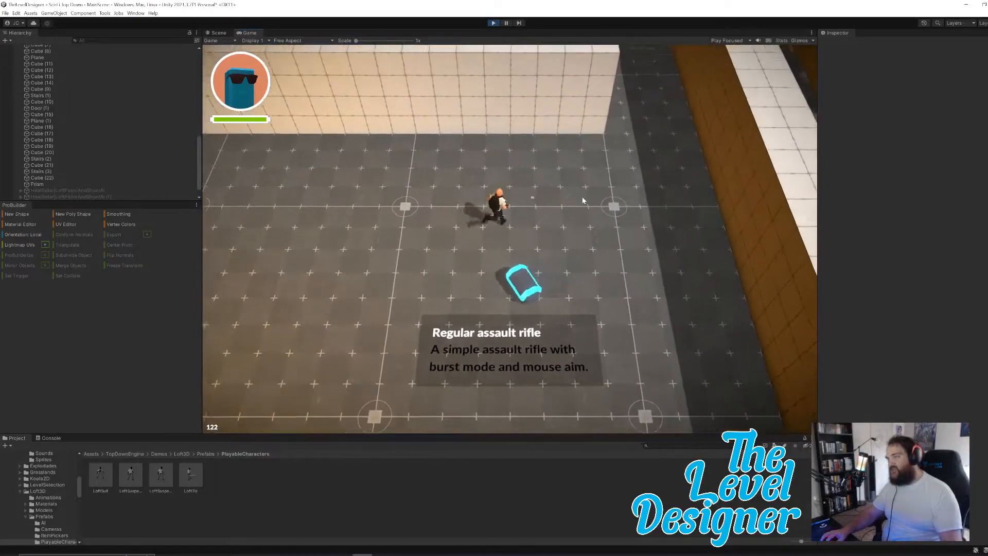
key("w")
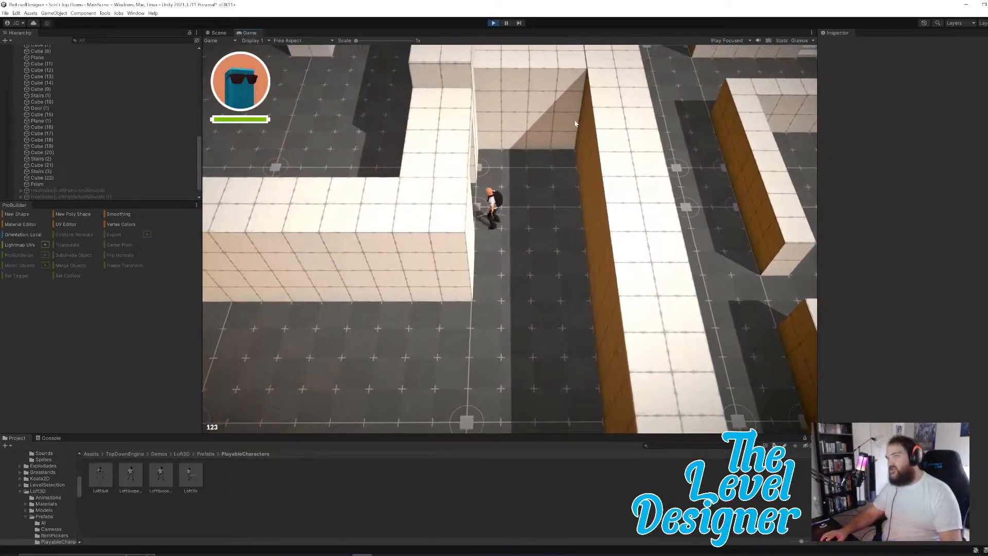
key("Escape")
left_click(493, 22)
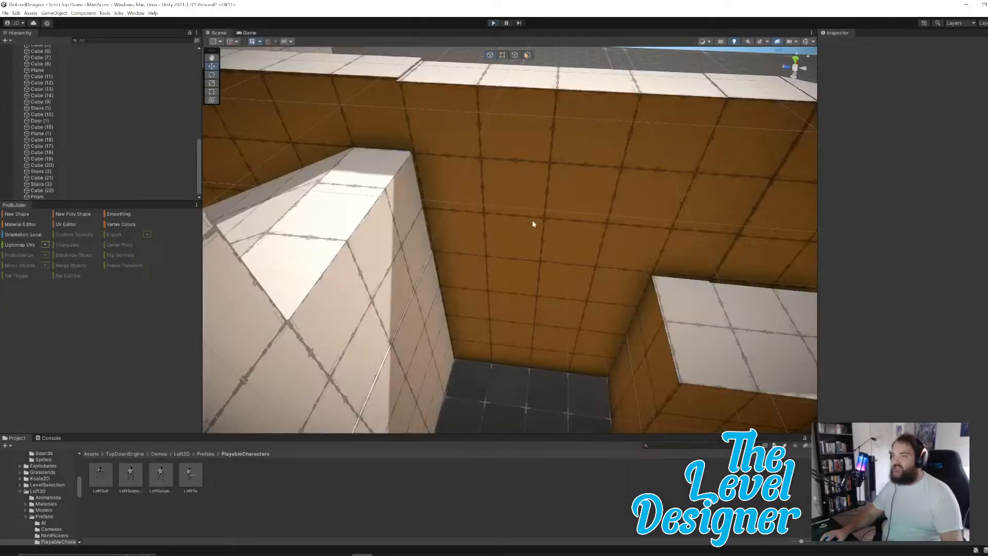
Step: Assign the prism ramp on the walkway to the Obstacles layer
right_click_drag(533, 222, 417, 164)
left_click(381, 177)
left_click(950, 53)
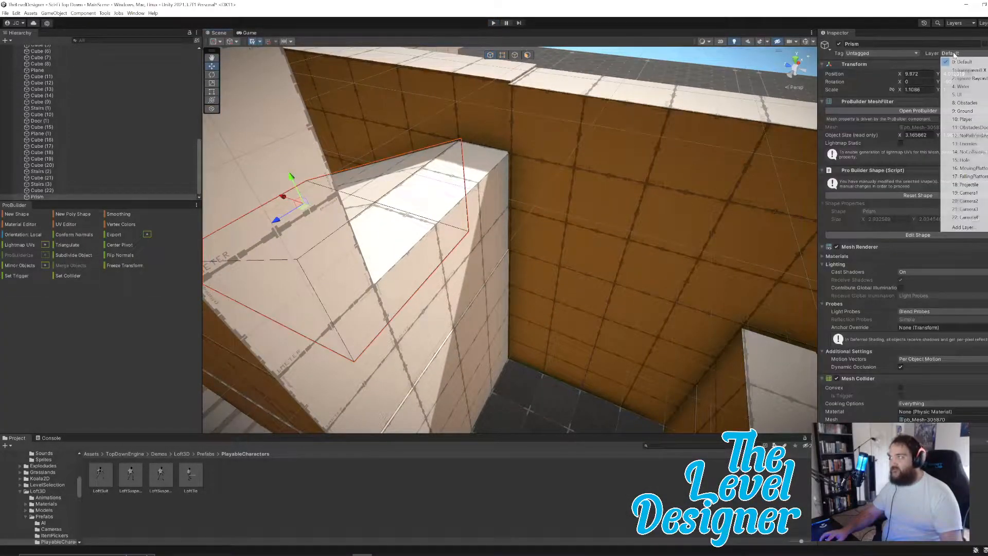
left_click(966, 103)
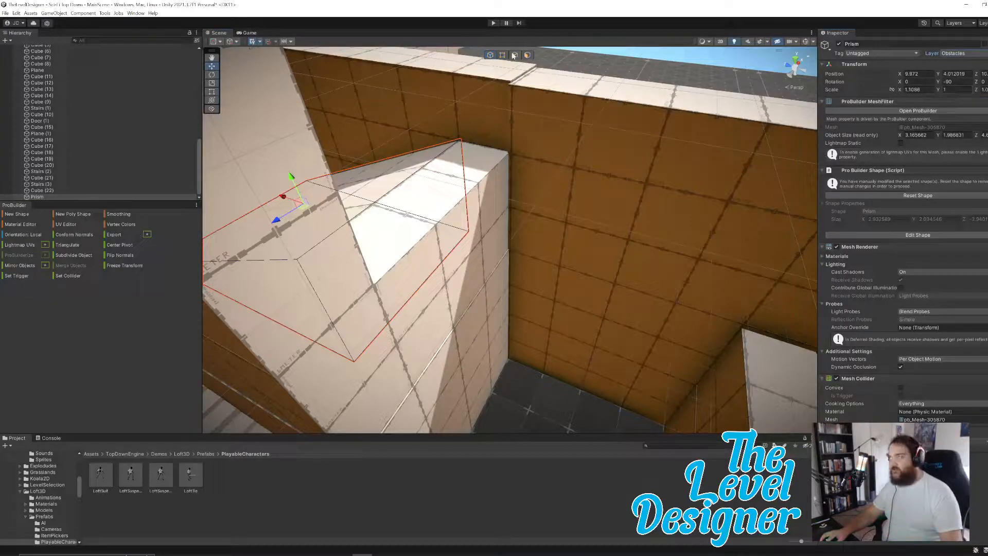
Step: Start a play-test, collect the assault rifle and lead the character through the corridor into the pillared room
left_click(492, 23)
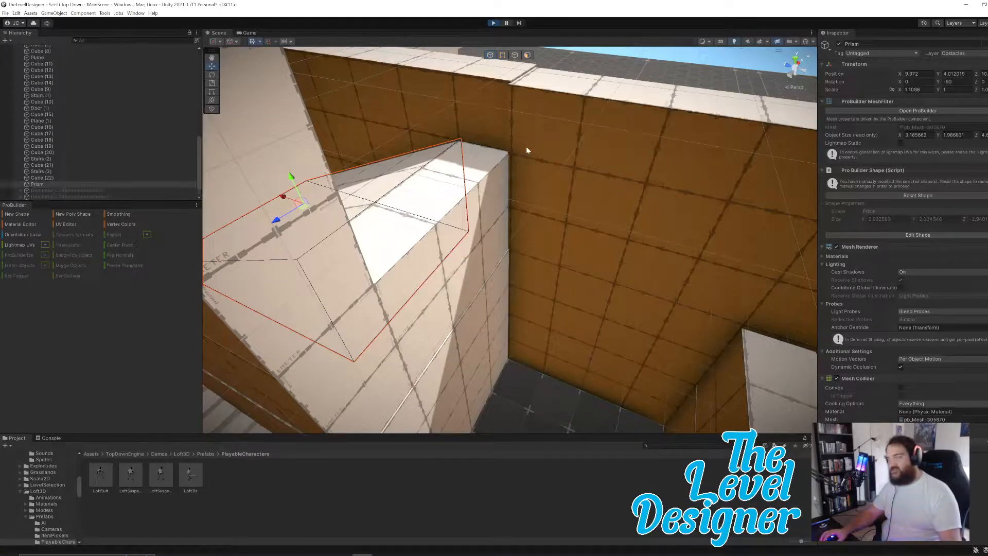
key("w")
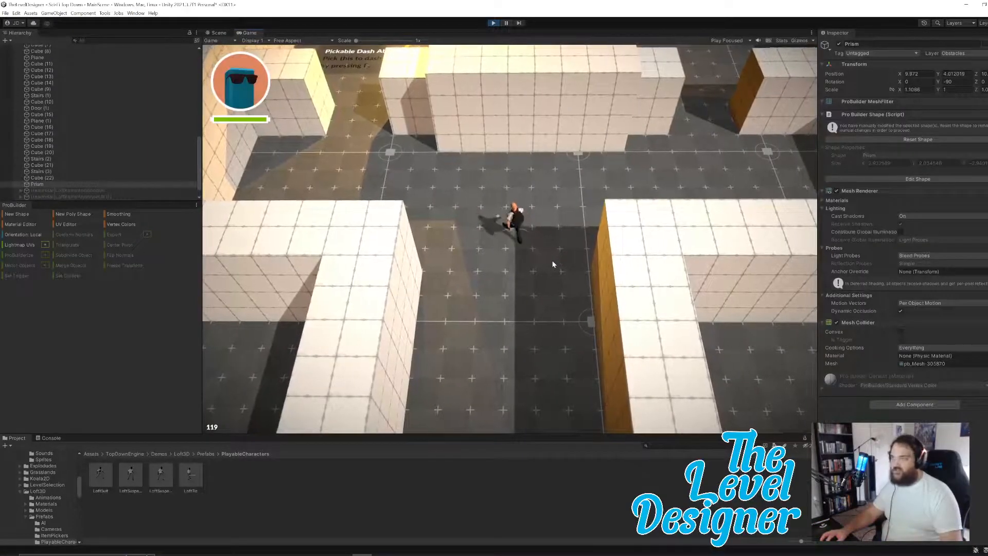
key("w")
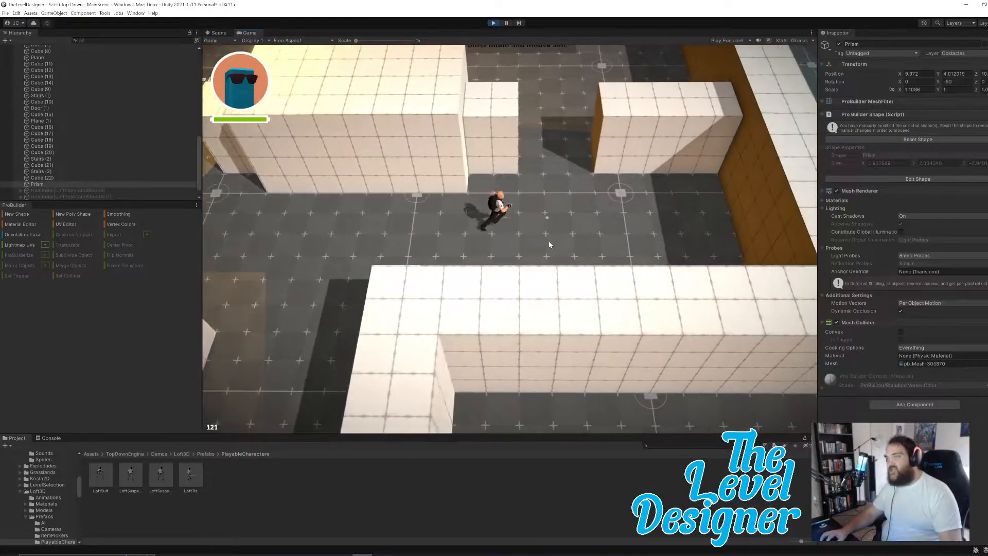
key("w")
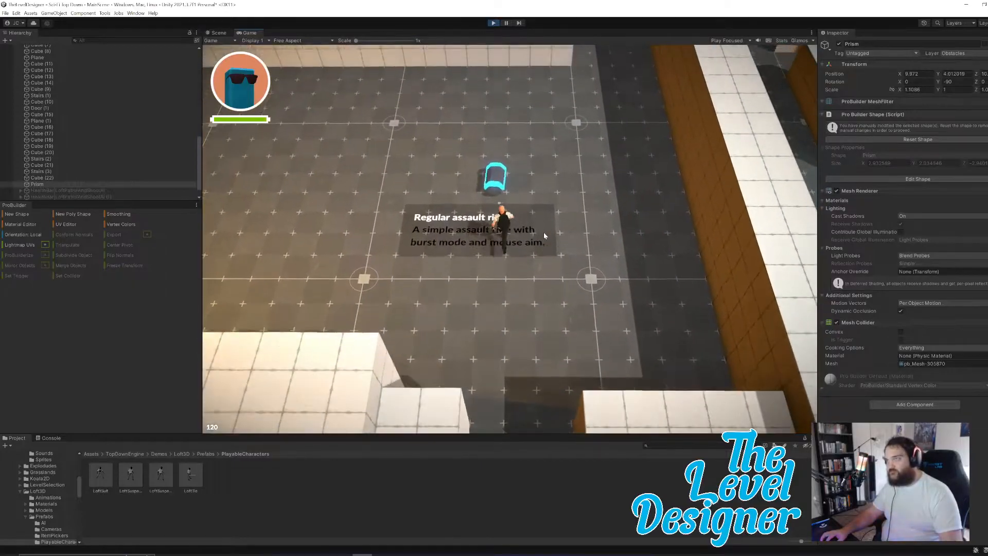
key("d")
key("w")
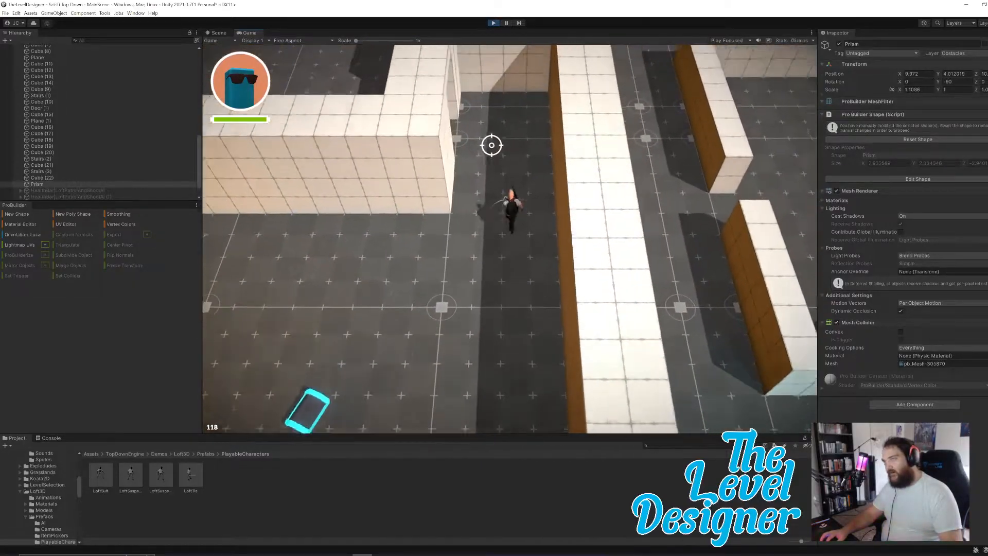
key("w")
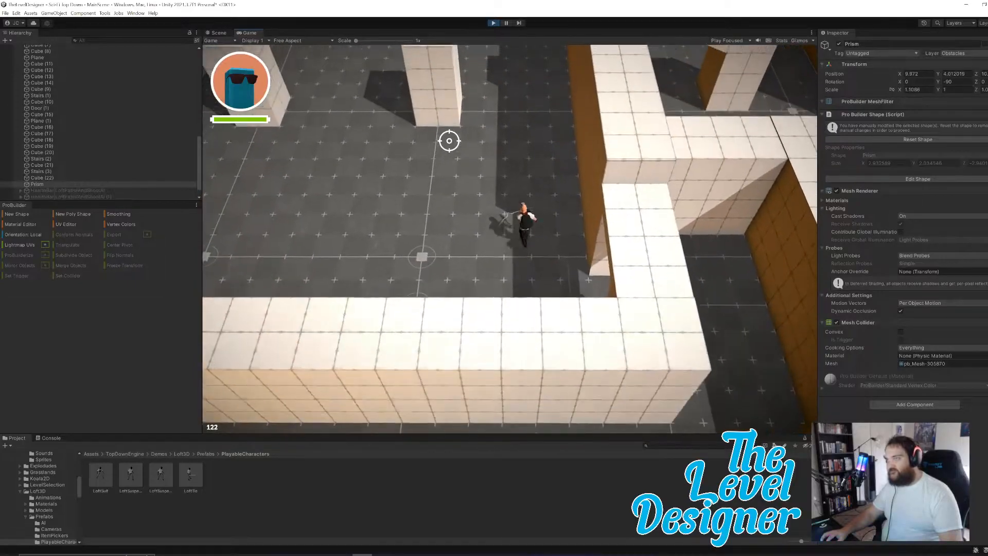
key("w")
Step: Fire the rifle while moving among the pillars and lead the character onto the stairs to the raised level
left_click(425, 165)
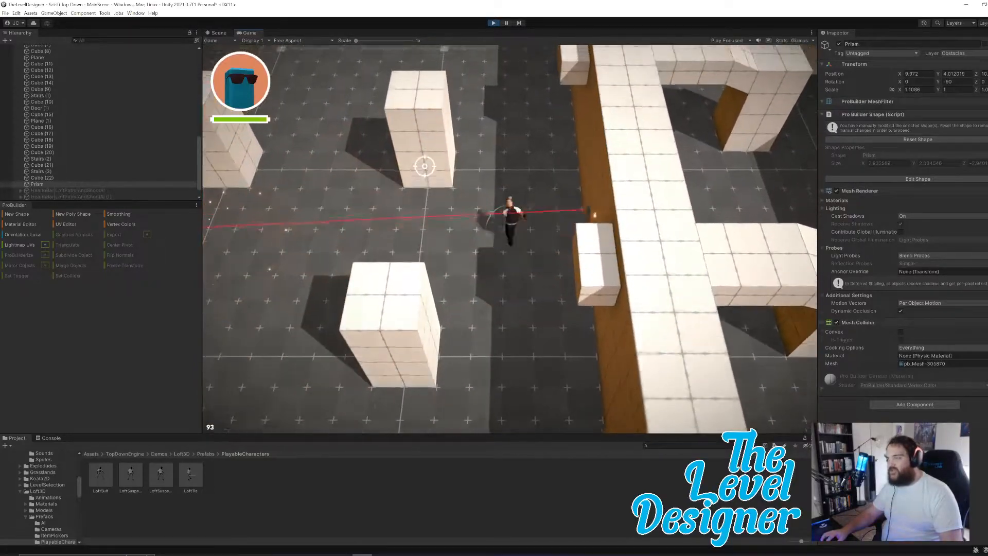
left_click(384, 269)
left_click(342, 308)
key("a")
key("a")
mouse_move(379, 246)
left_mouse_down()
mouse_move(426, 192)
mouse_move(488, 191)
left_mouse_up()
key("w")
key("d")
key("d")
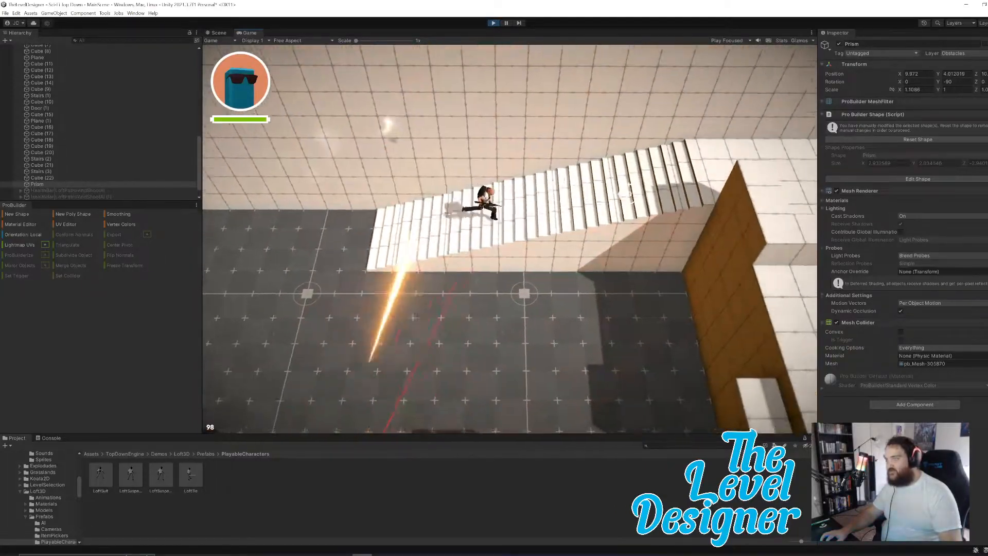
Step: Walk the character across the raised floor, along the walkway and off the ramp towards the opposite block
key("d")
key("s")
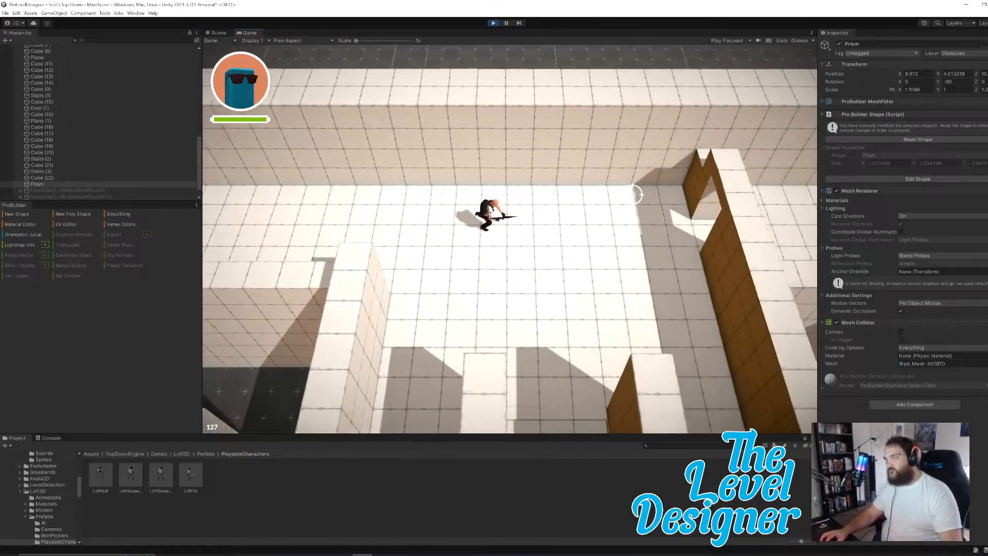
key("d")
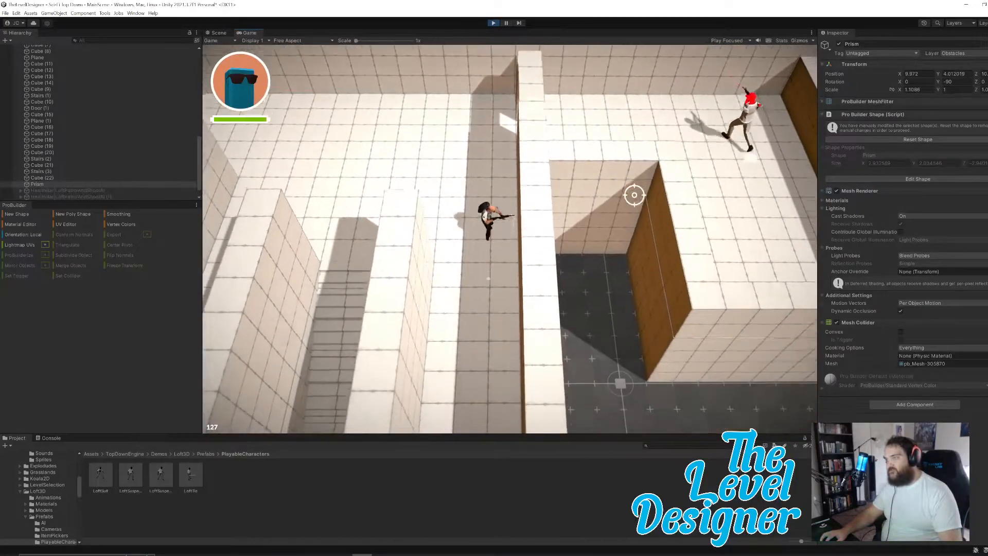
key("s")
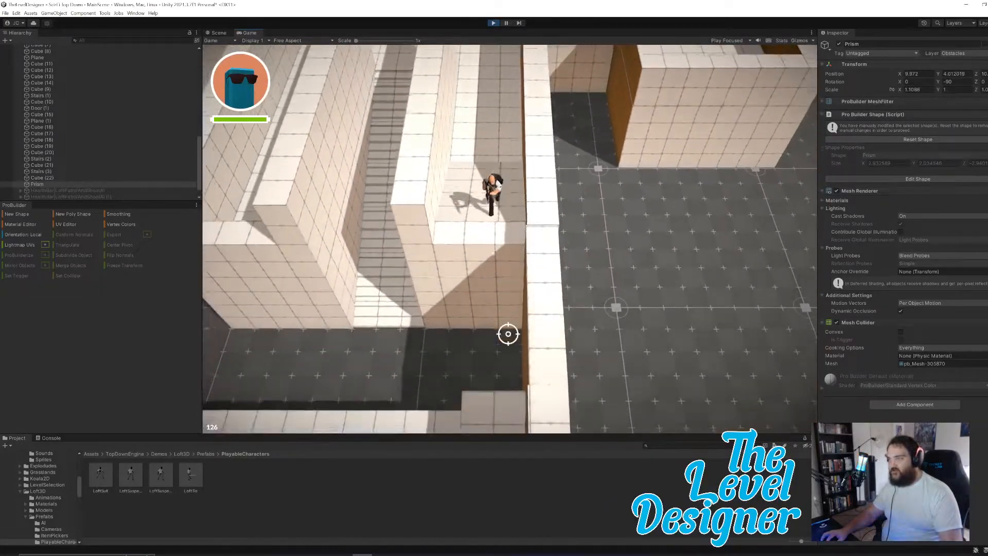
key("w")
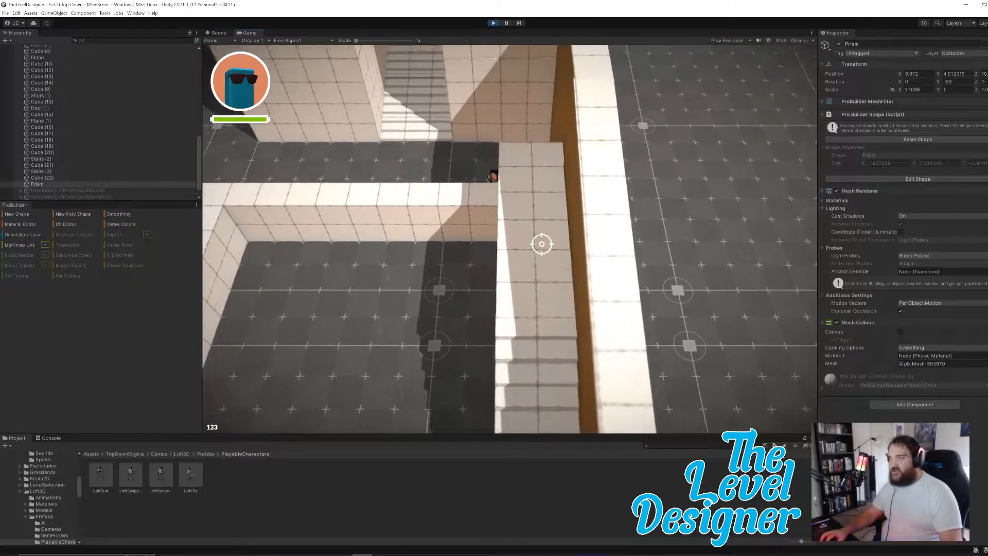
Step: Lead the character from the ground back up the stairs and along the walkway towards the ramp
key("a")
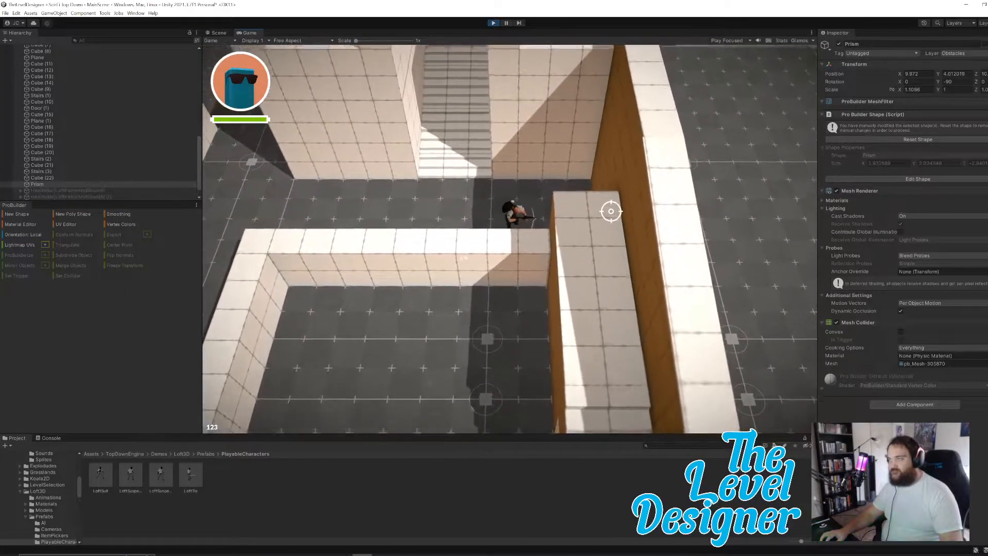
key("a")
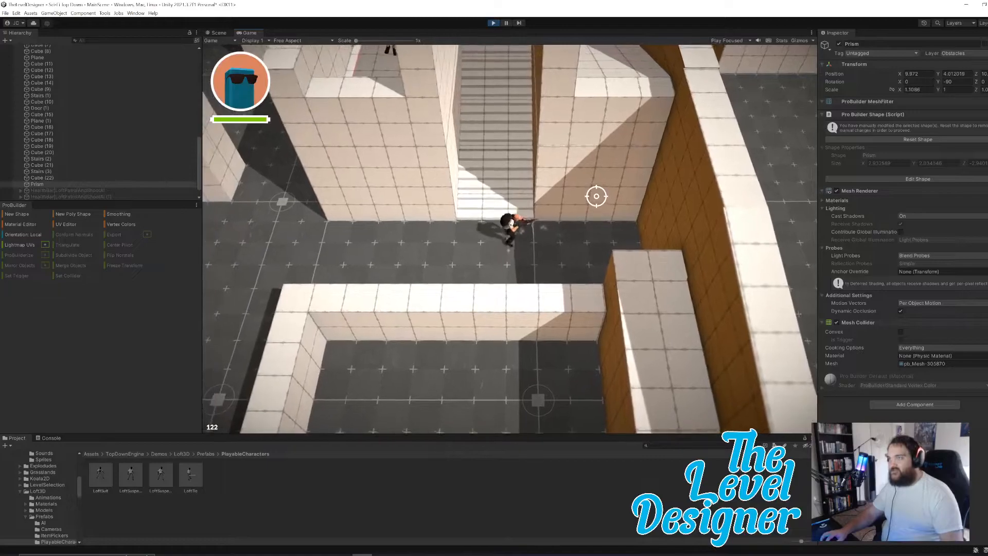
key("w")
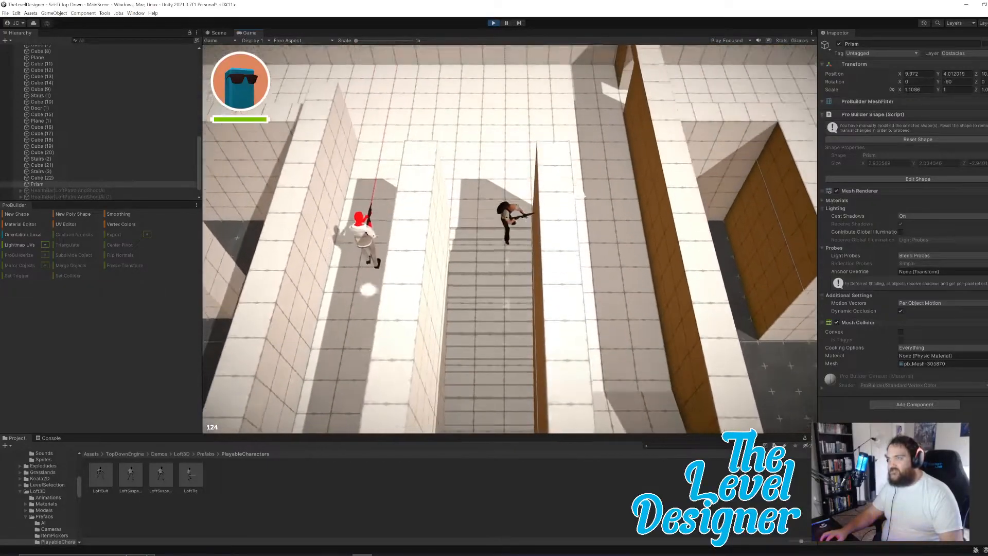
key("w")
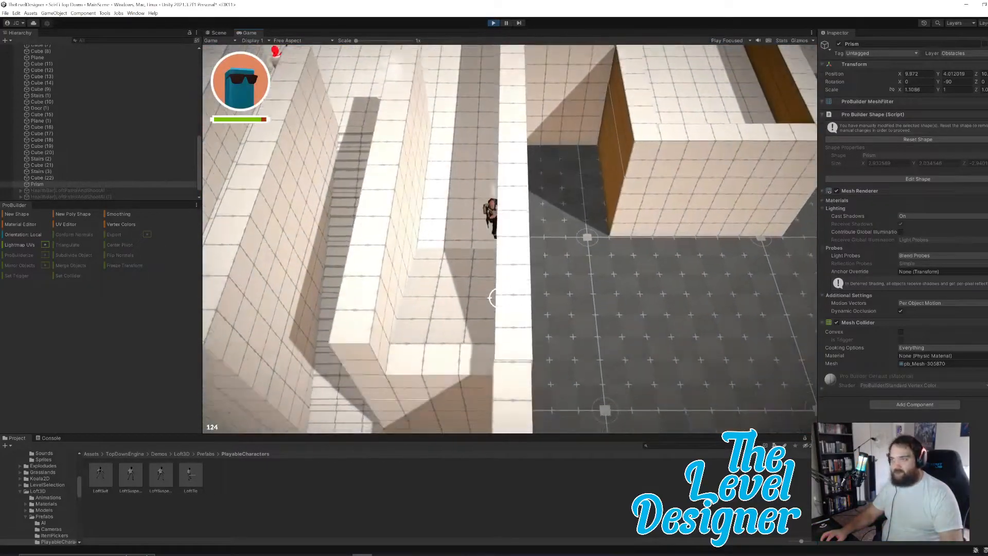
Step: Test the crossing from the ramp to the opposite block once more and end the play-test
key("w")
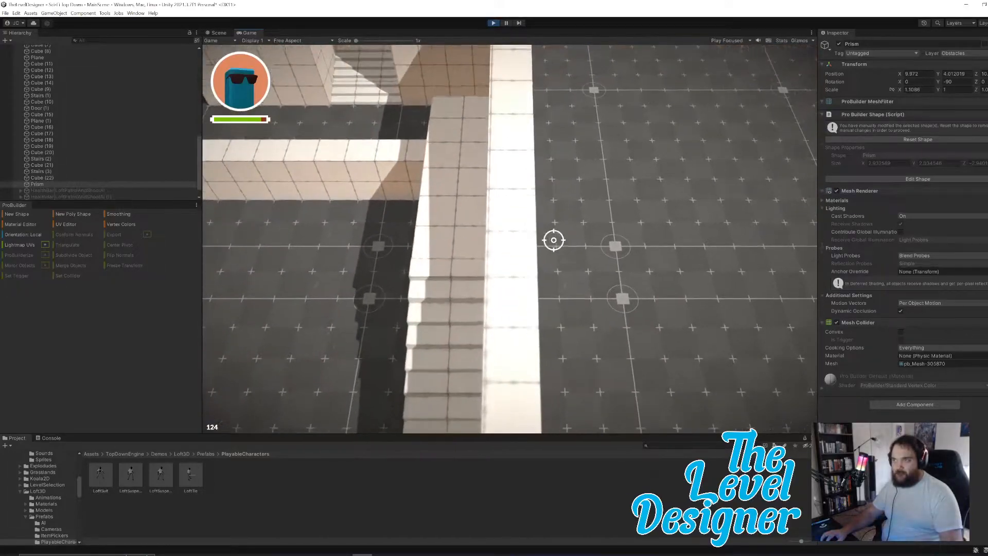
key("w")
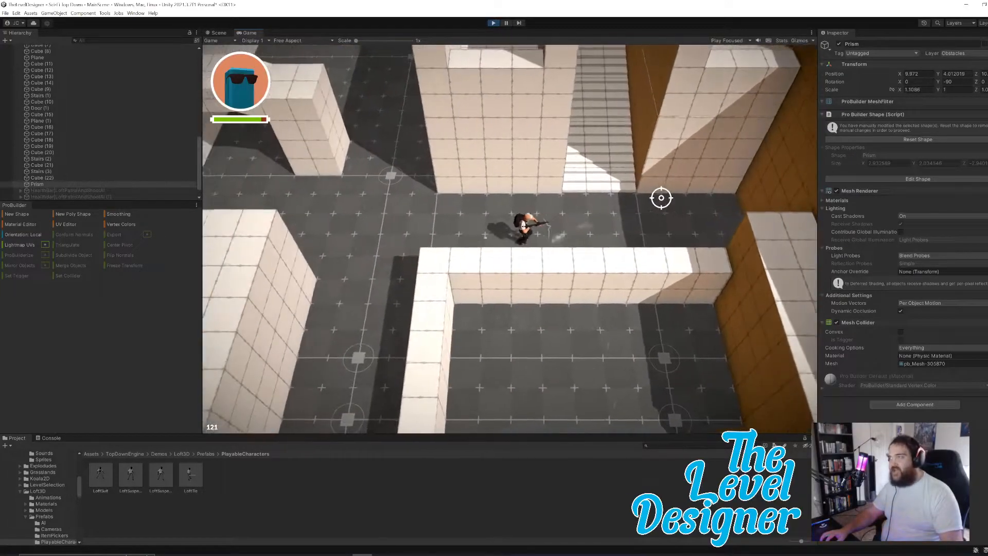
key("Escape")
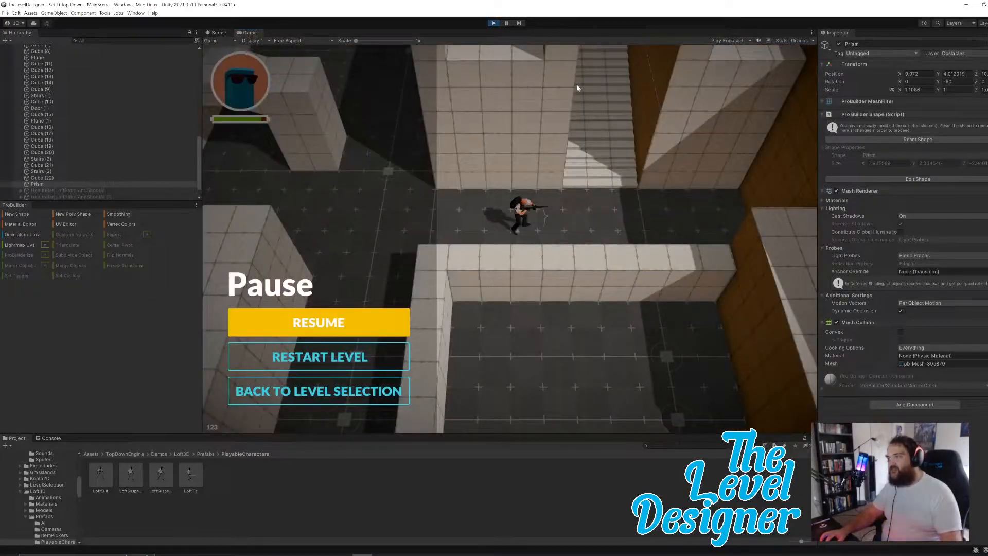
left_click(492, 23)
Step: Pull the end face of the raised block opposite the ramp outward to narrow the gap between them
right_click_drag(579, 257, 664, 292)
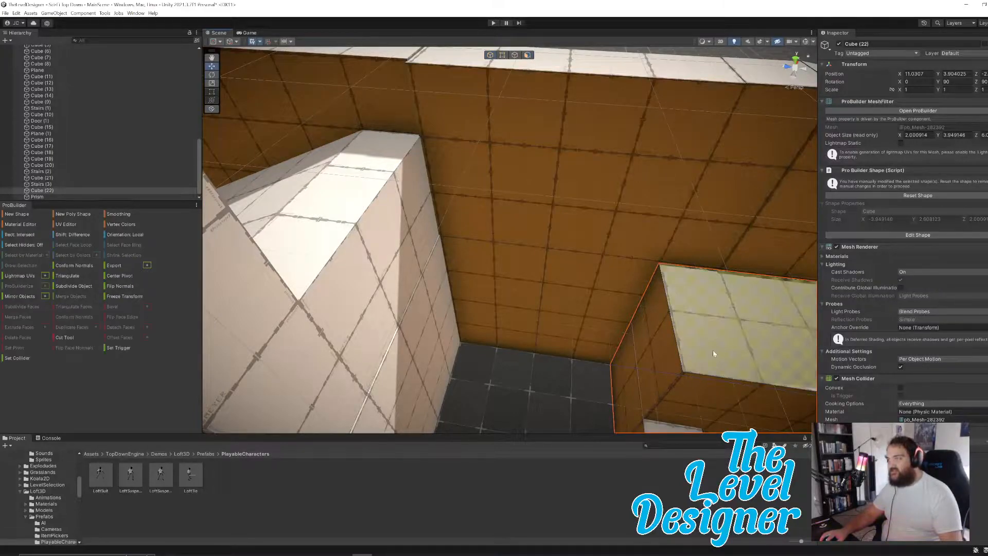
left_click(669, 343)
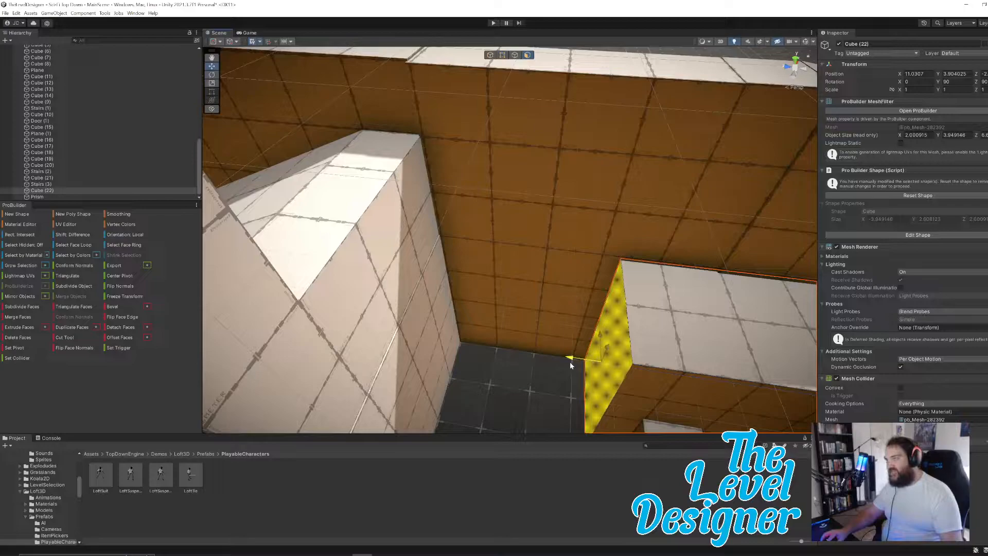
left_click_drag(570, 362, 555, 362)
right_click_drag(624, 318, 564, 282)
left_click(618, 113)
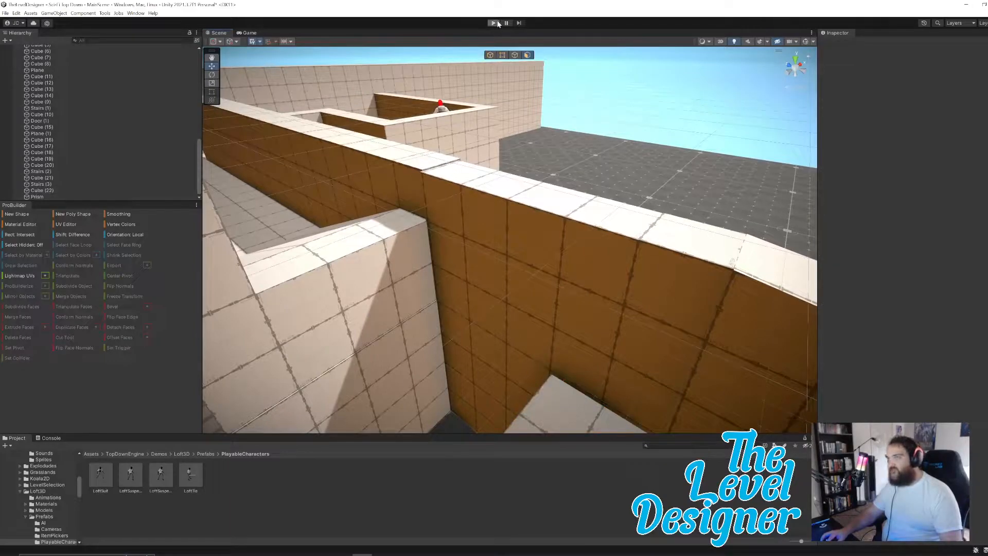
Step: Start a play-test and lead the character past the dash pickup to the regular assault rifle, continuing into the pillared hall
left_click(497, 23)
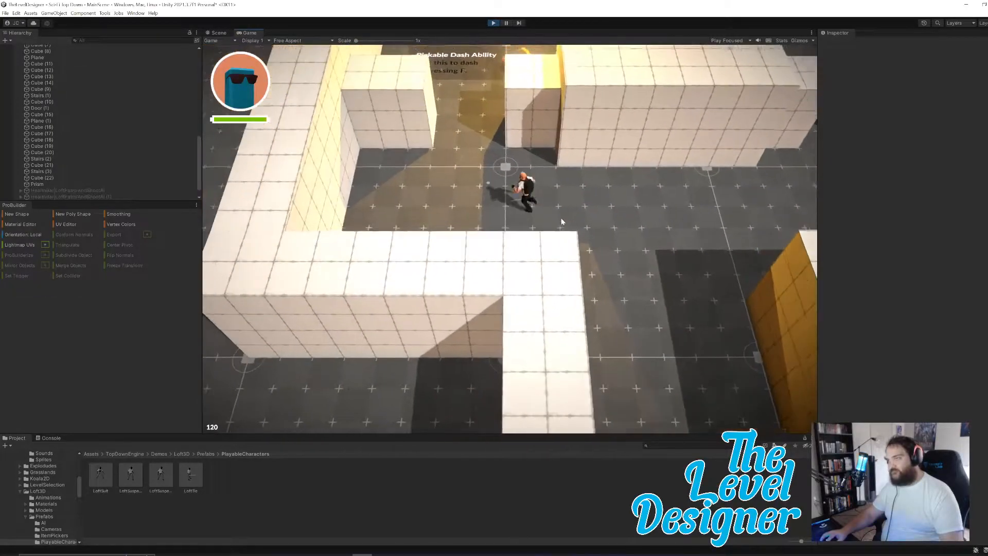
key("w")
key("d")
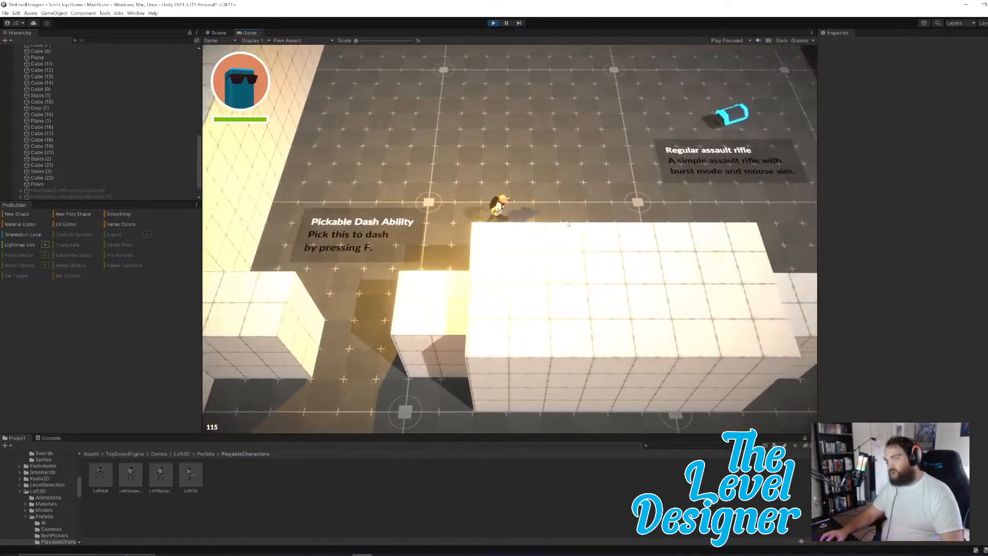
key("w")
key("w")
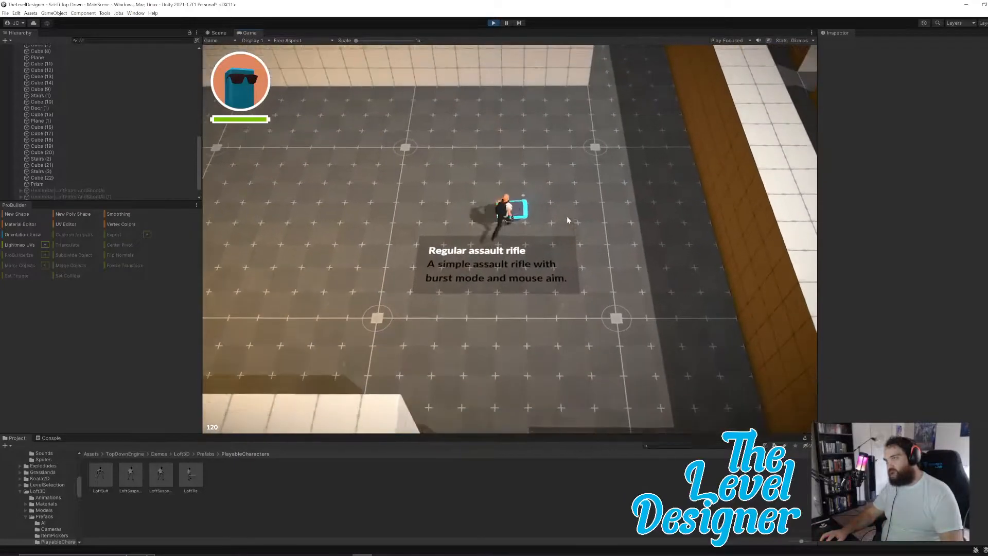
key("d")
key("w")
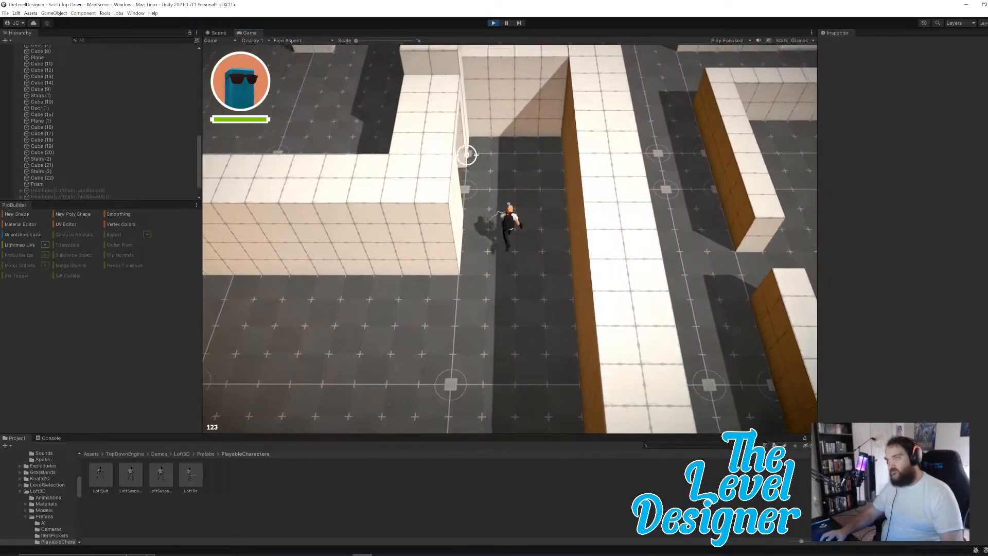
key("a")
key("w")
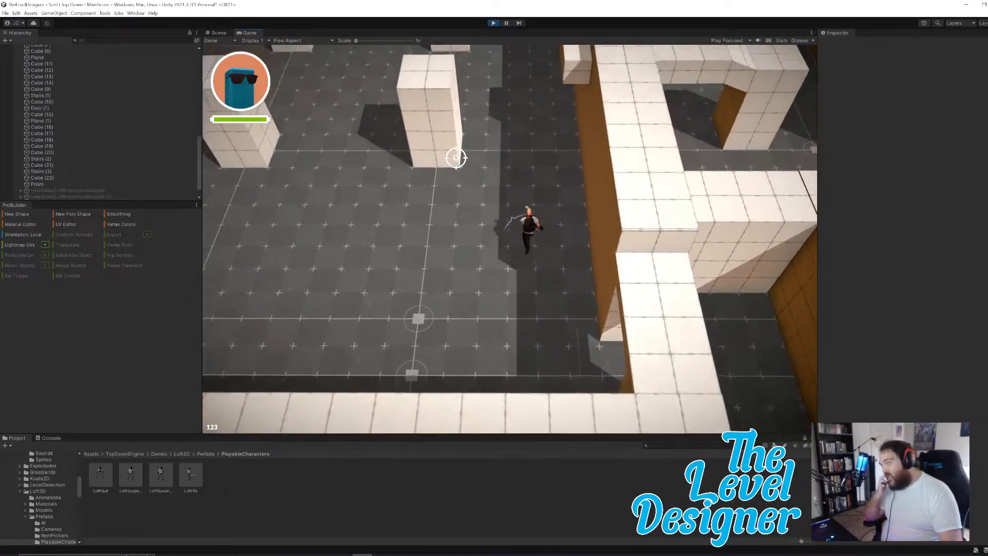
Step: Fire the rifle while moving through the pillared hall and lead the character onto the stairs
key("w")
key("w")
left_click(288, 286)
key("a")
key("a")
left_click(415, 412)
key("w")
left_click(590, 382)
key("d")
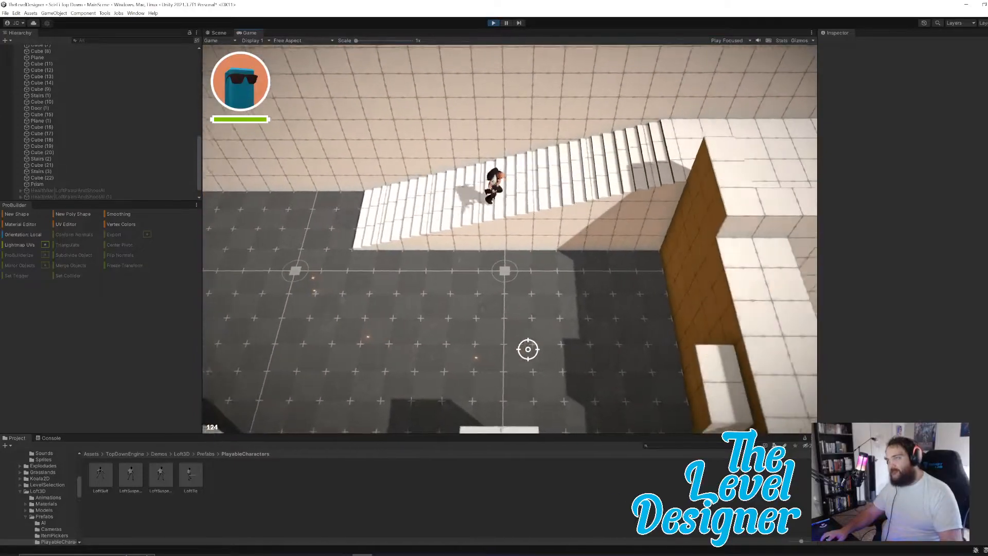
Step: Walk the character from the stairs across the raised floor and down the walkway off the ramp
key("w")
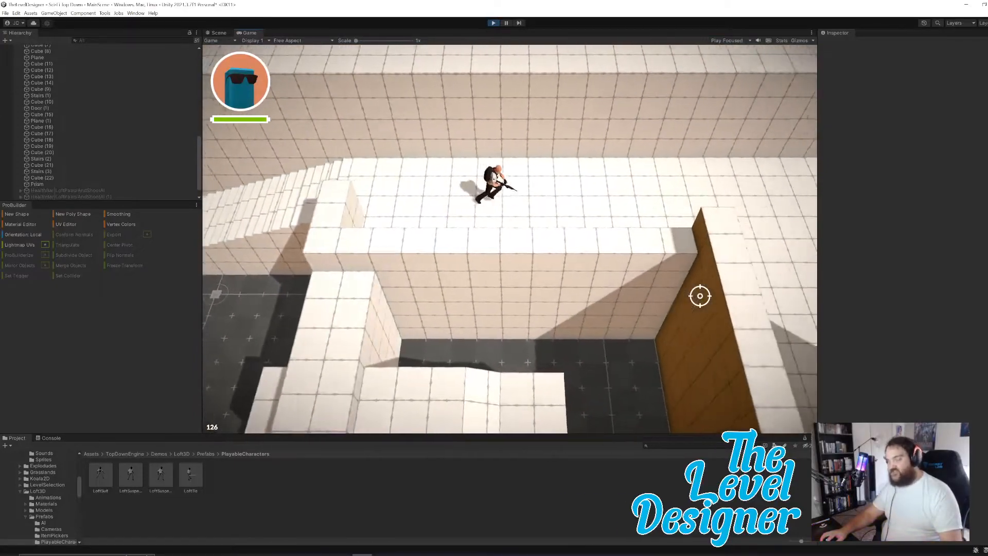
key("d")
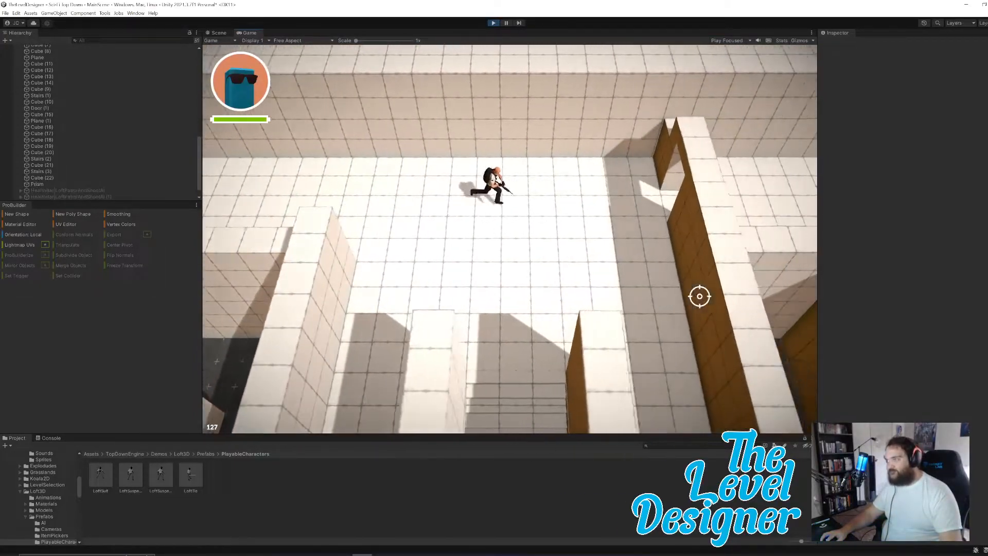
key("s")
key("s")
key("d")
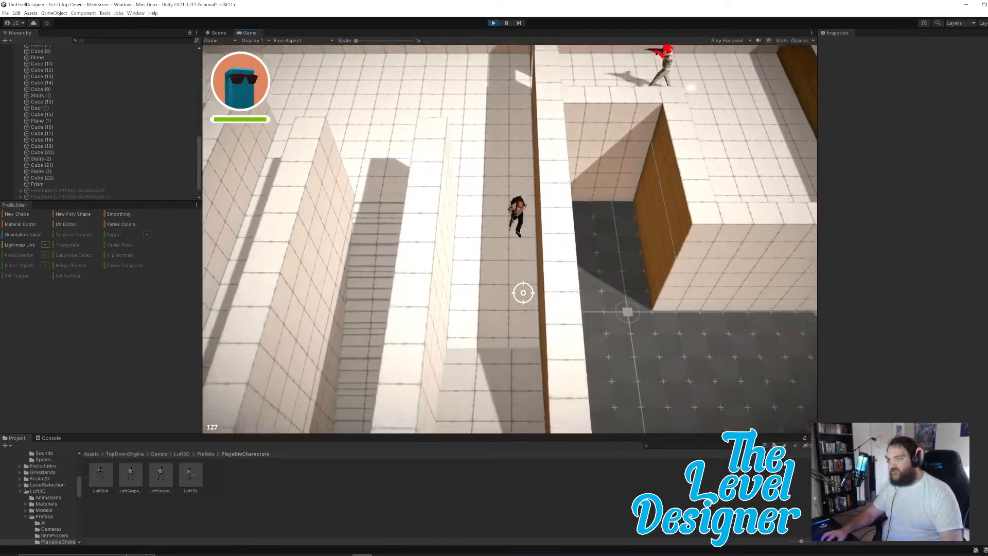
key("s")
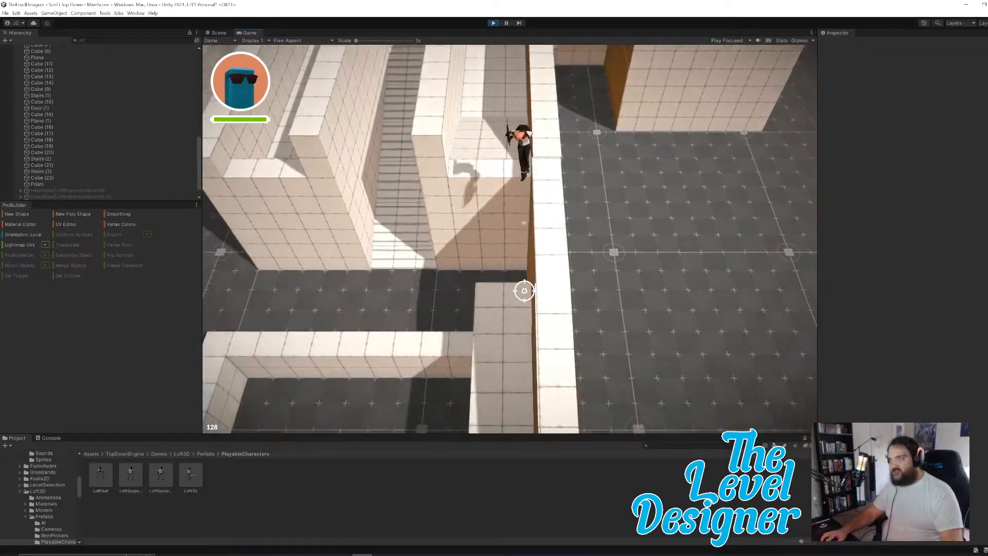
Step: Land the character on the block opposite the ramp, step down to the ground and end the play-test
key("s")
key("a")
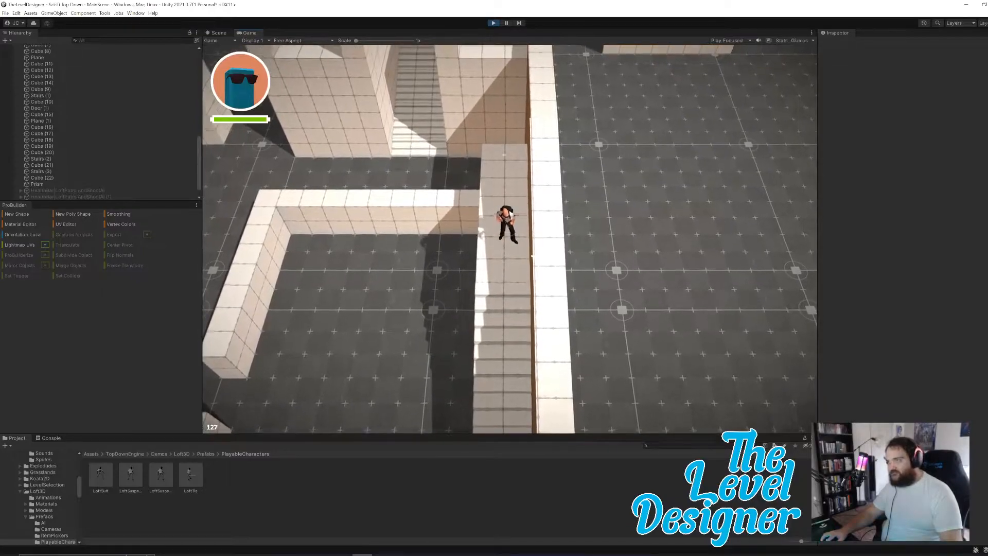
key("w")
key("s")
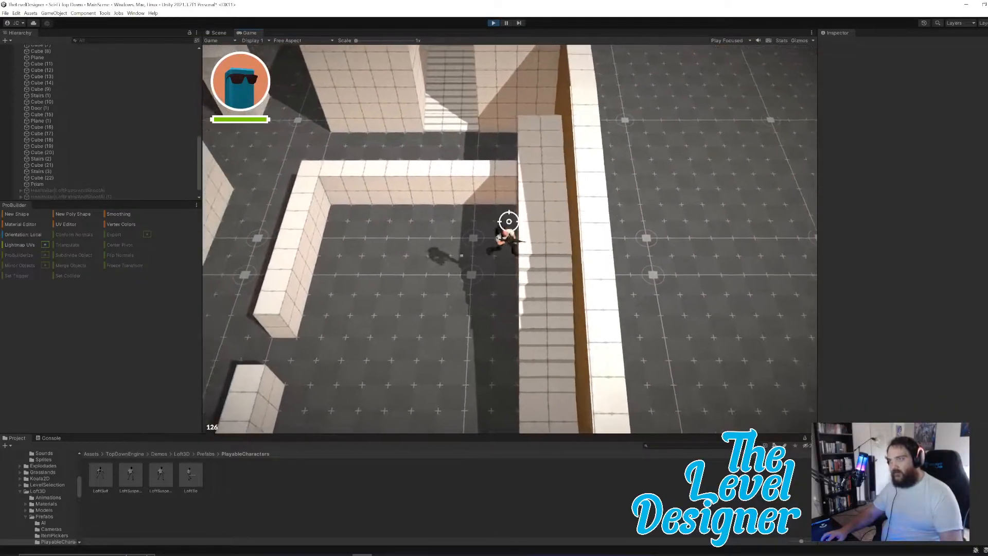
key("Escape")
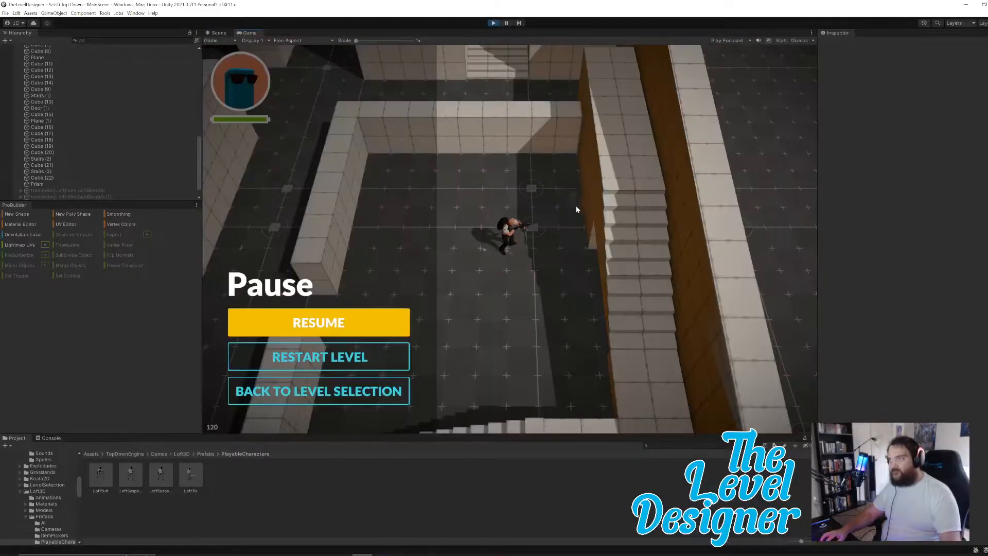
left_click(493, 24)
Step: Assign the raised block opposite the ramp to the Obstacles layer
left_click(578, 416)
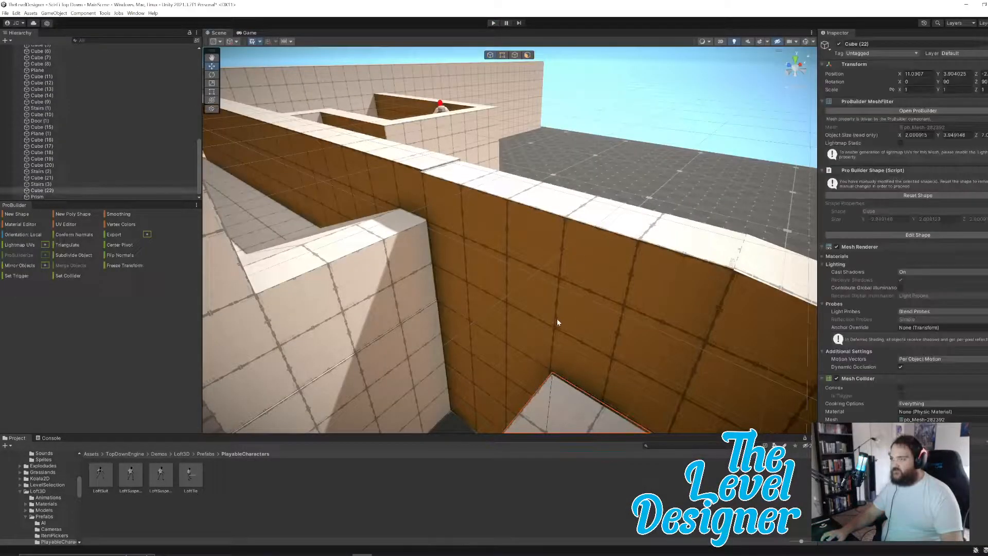
left_click(962, 53)
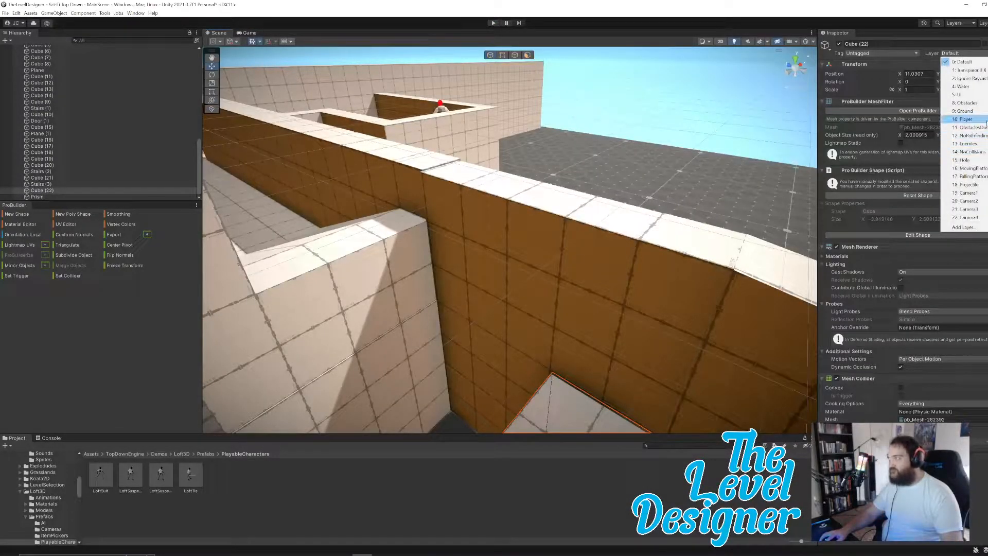
left_click(975, 105)
Step: Push the end face of the block opposite the ramp back by about 1 unit to widen the gap
right_click_drag(594, 268, 557, 325)
left_click(556, 325)
left_click(555, 341)
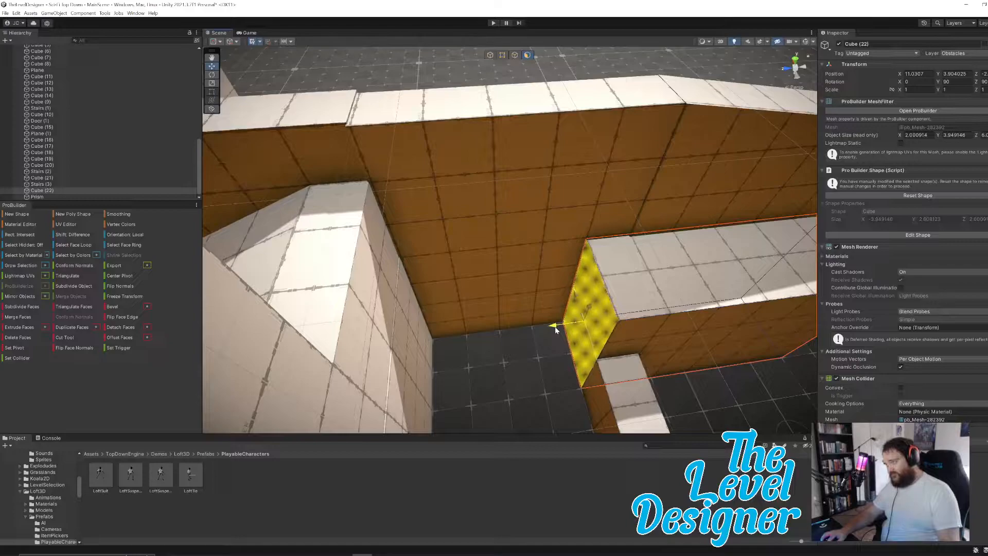
right_click_drag(555, 326, 478, 44)
left_click(627, 107)
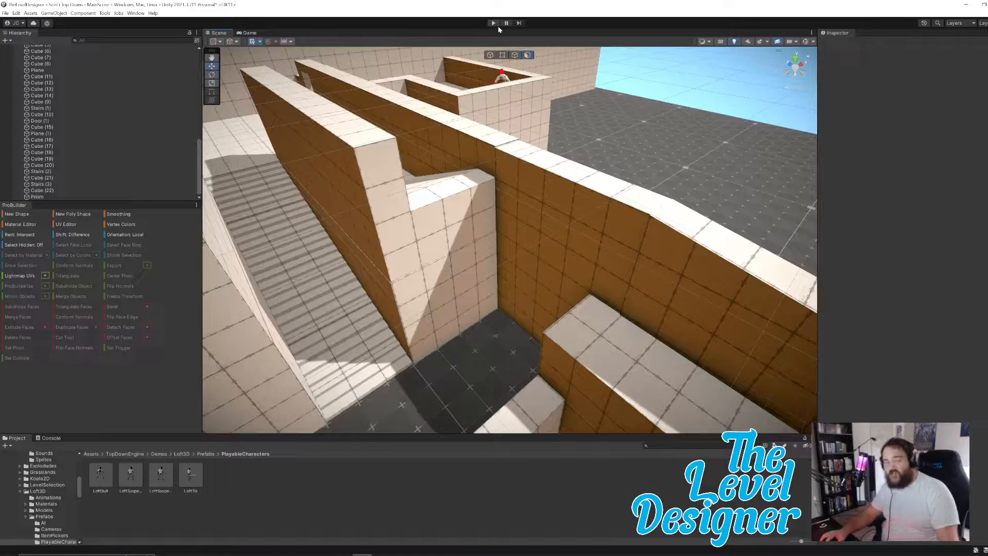
Step: Start another play-test, collect the regular assault rifle and bring the character to the pillared hall
left_click(498, 26)
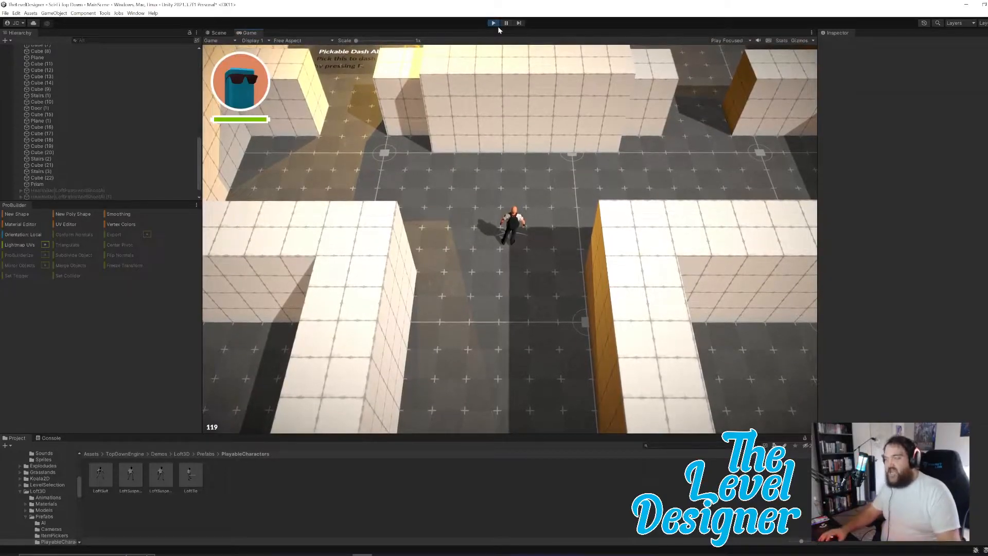
key("a")
key("w")
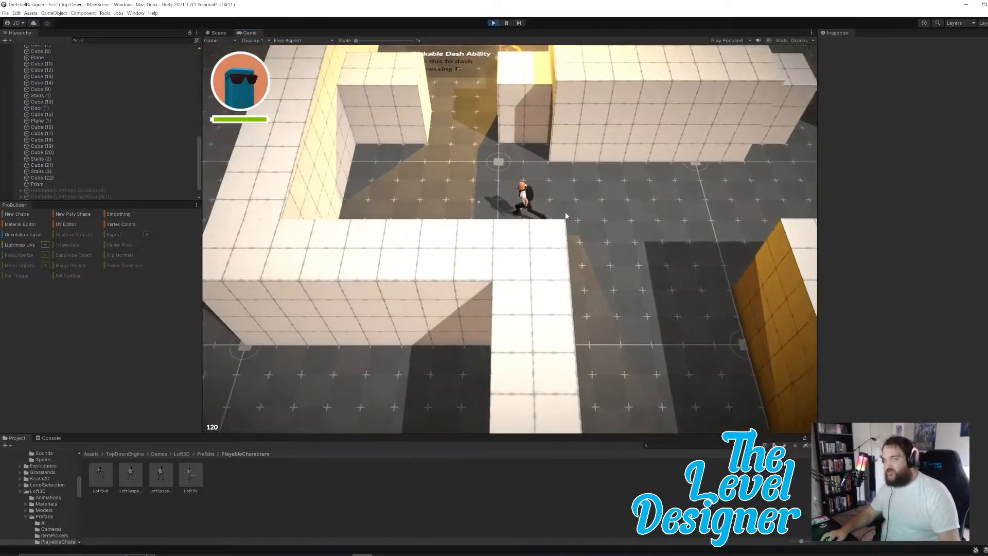
key("w")
key("w")
key("d")
key("w")
key("d")
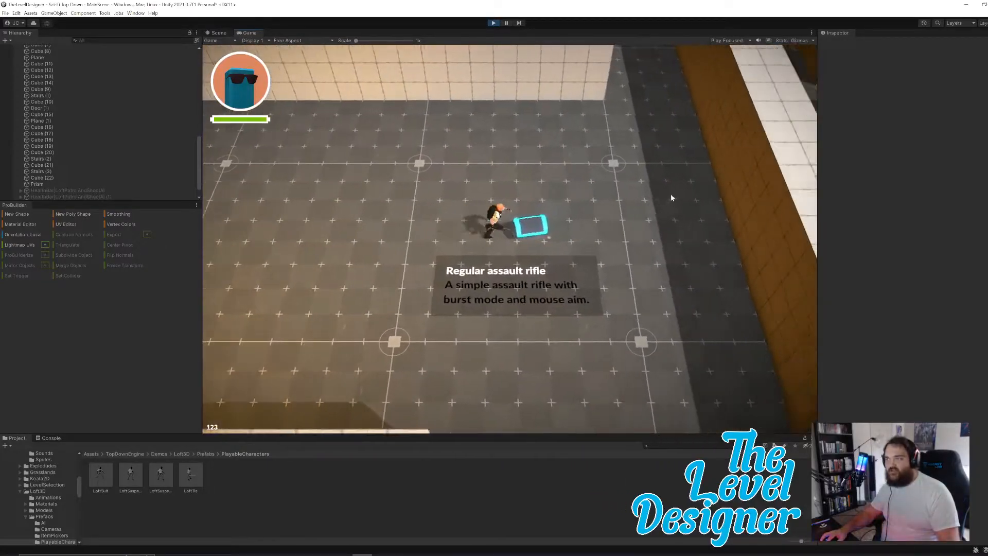
key("w")
key("w")
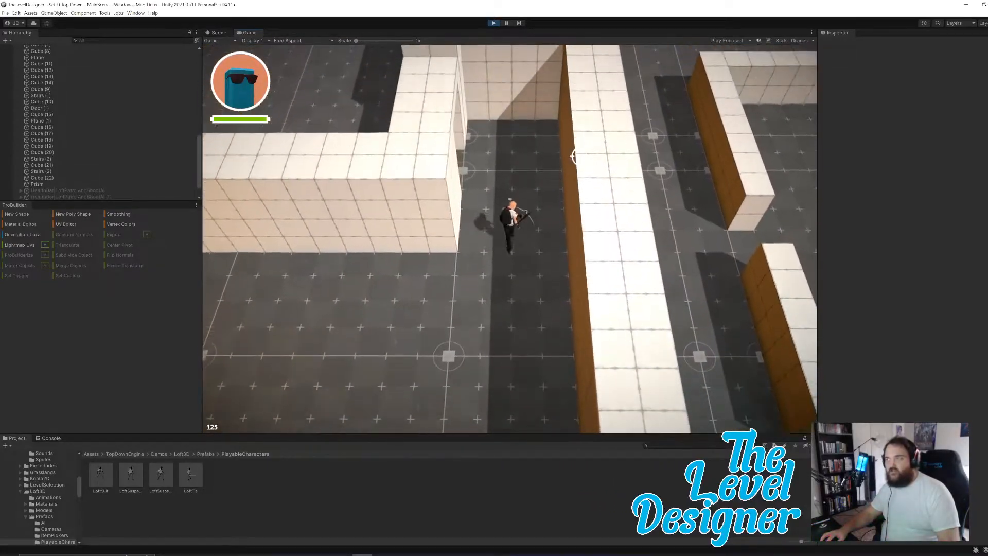
key("w")
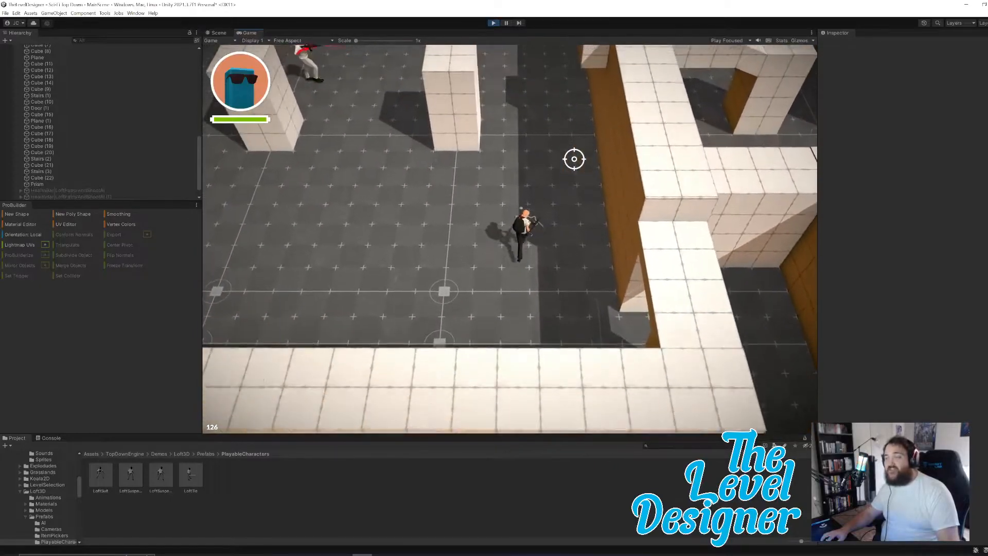
Step: Fight the red-capped enemy among the pillars with the assault rifle, using the pillars as cover
key("w")
key("d")
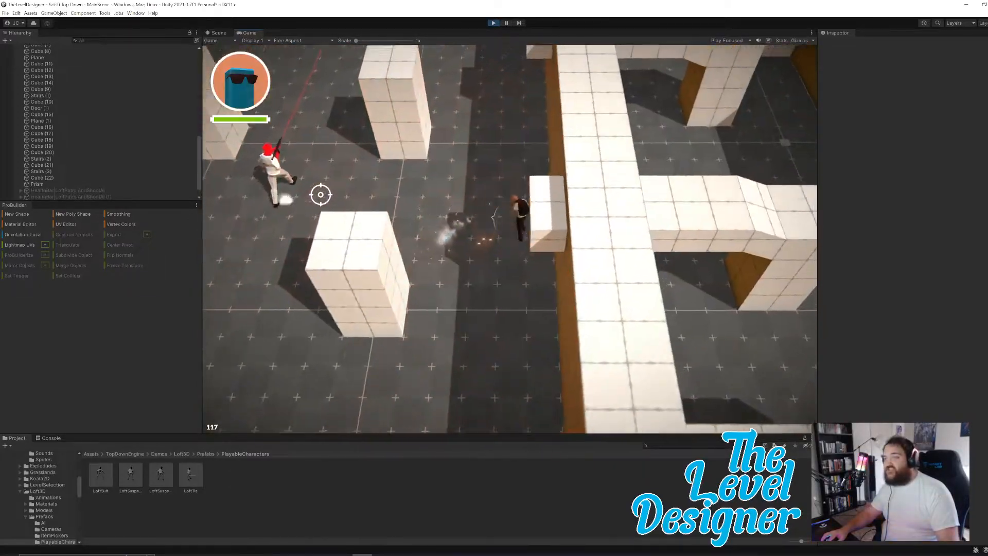
left_click(260, 201)
left_click(288, 309)
key("w")
key("a")
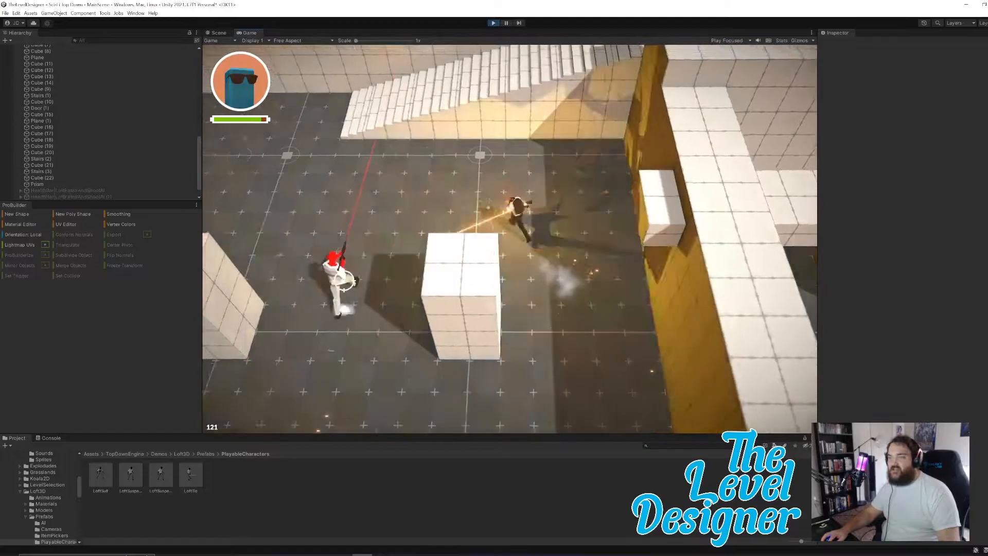
left_click(488, 348)
left_click(534, 342)
key("a")
key("s")
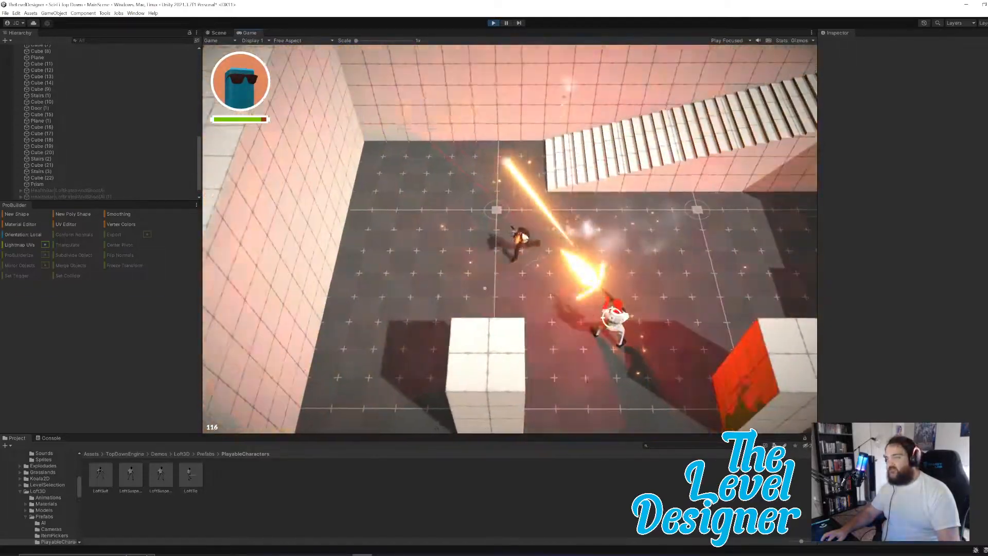
left_click(657, 287)
left_click(717, 247)
key("d")
left_click(720, 264)
key("w")
key("d")
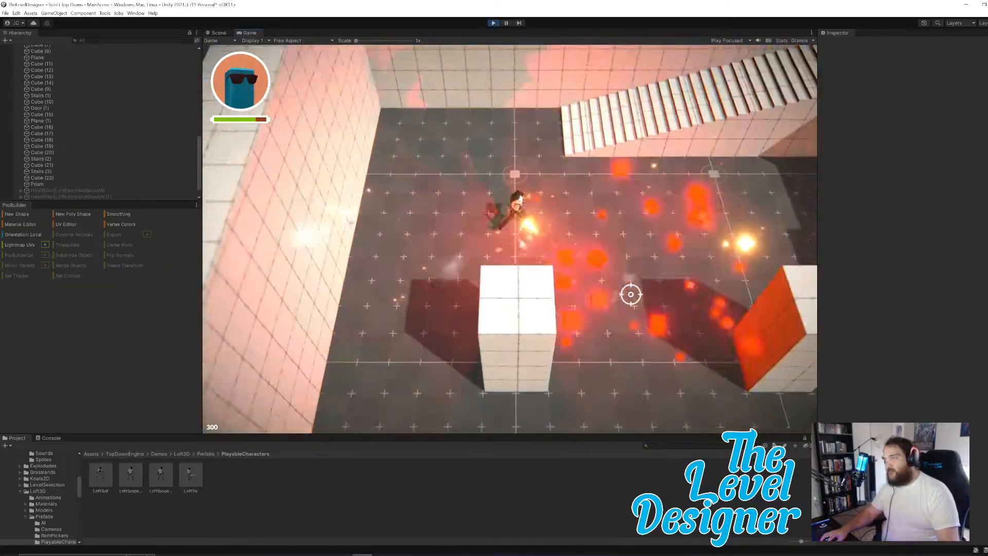
Step: Take the character up the stairs, across the raised floor and into the corridor beside the inner staircase
key("d")
key("d")
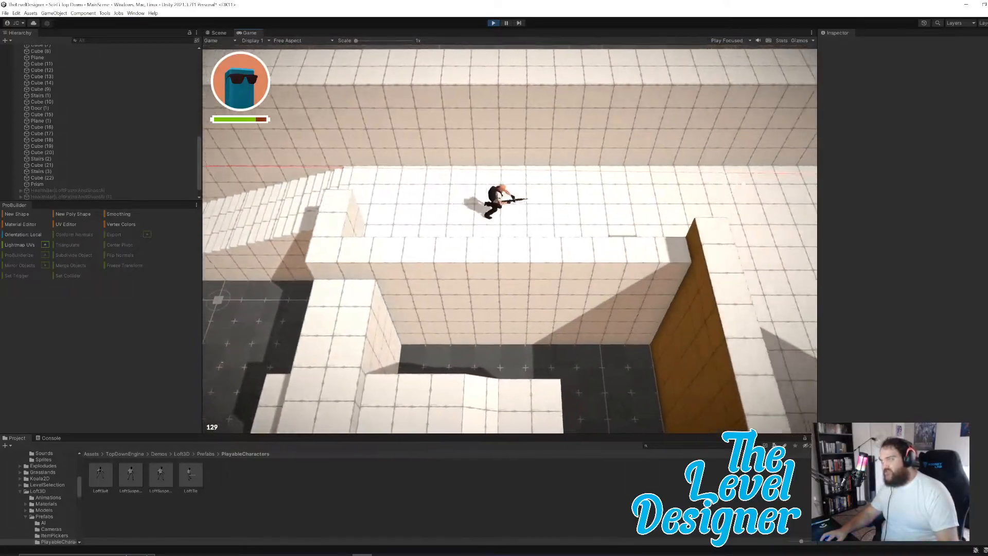
key("d")
key("d")
key("s")
left_click(699, 237)
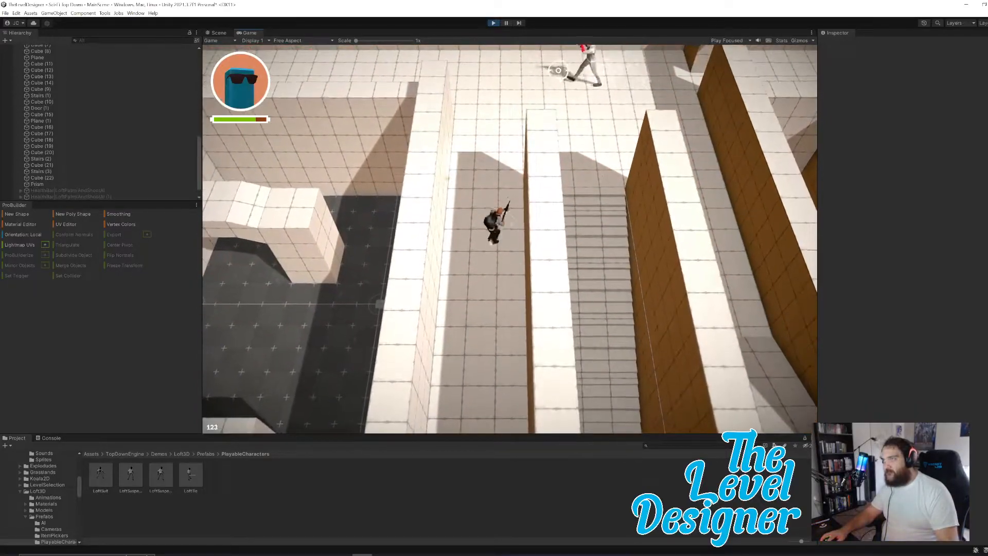
Step: Shoot the enemy on the raised floor from the corridor and advance towards it
left_click(557, 70)
key("a")
key("w")
left_click(558, 67)
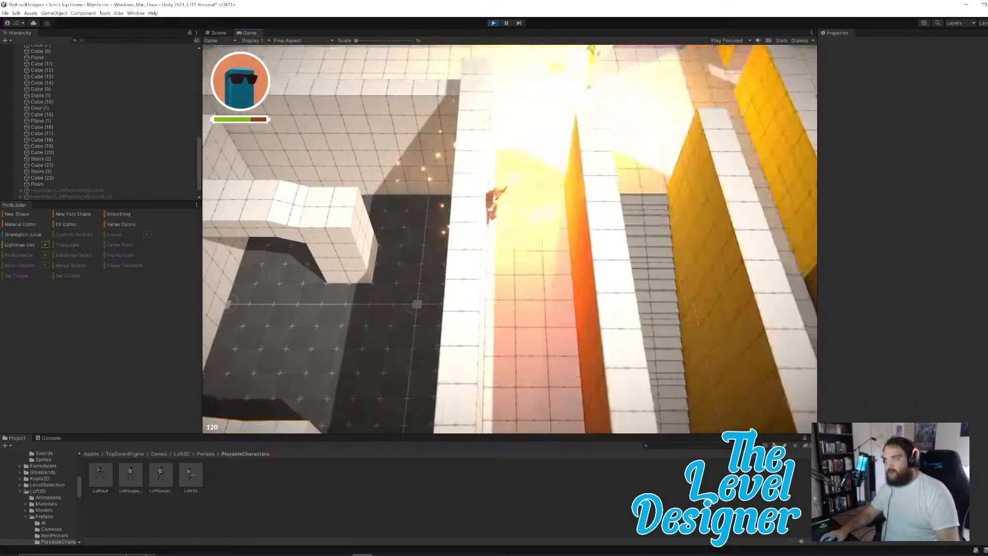
key("d")
key("w")
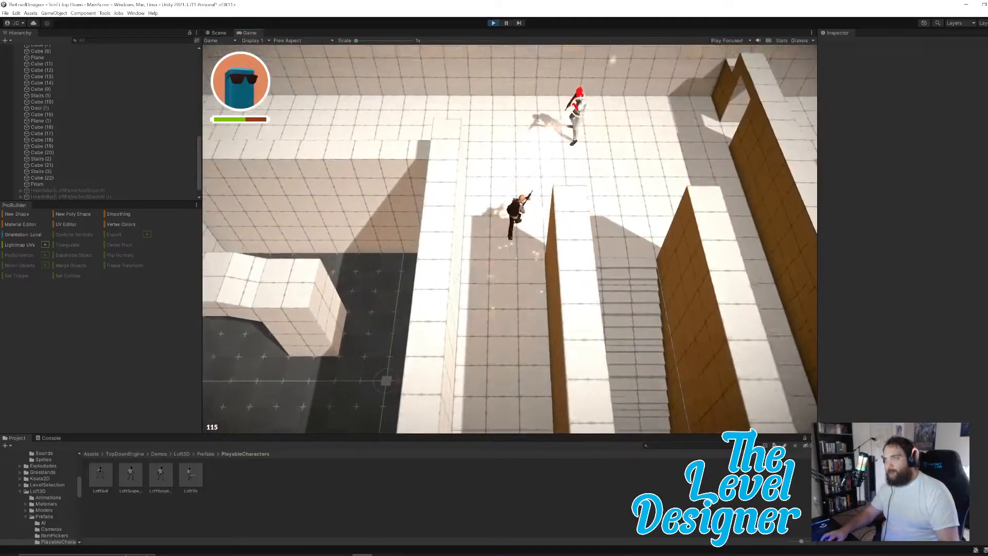
left_click(613, 58)
key("w")
left_click(597, 148)
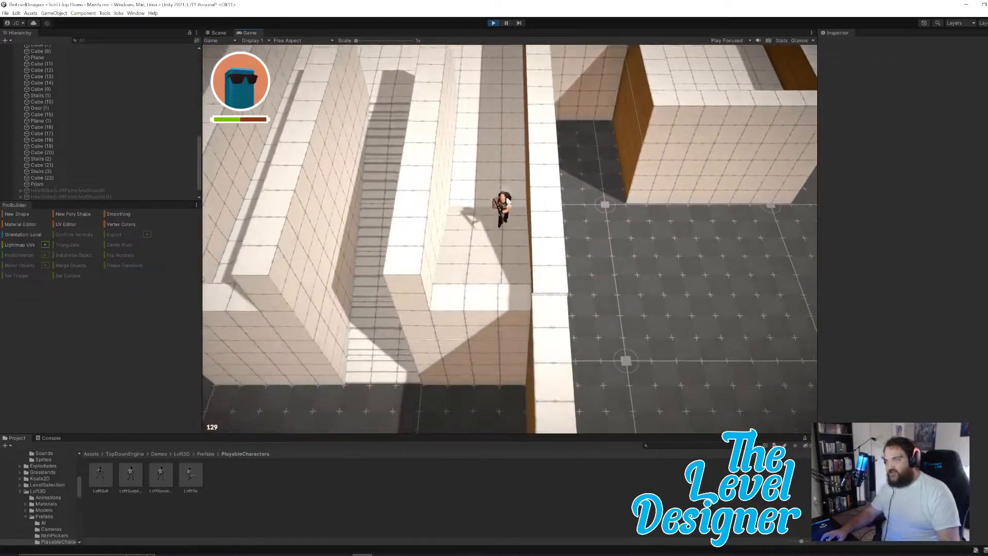
Step: Try running off the corridor's open end across the gap to the block, returning up the inner staircase between attempts
key("s")
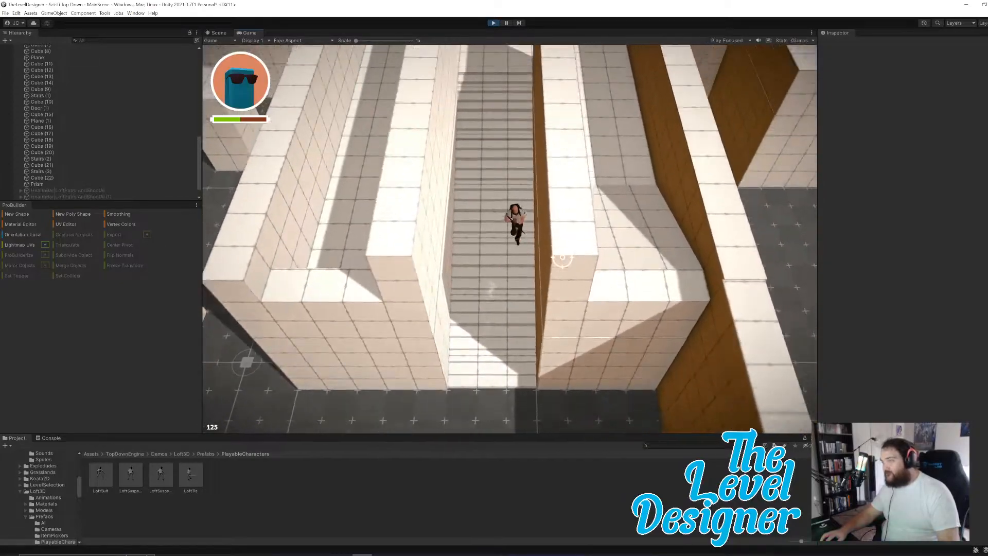
key("w")
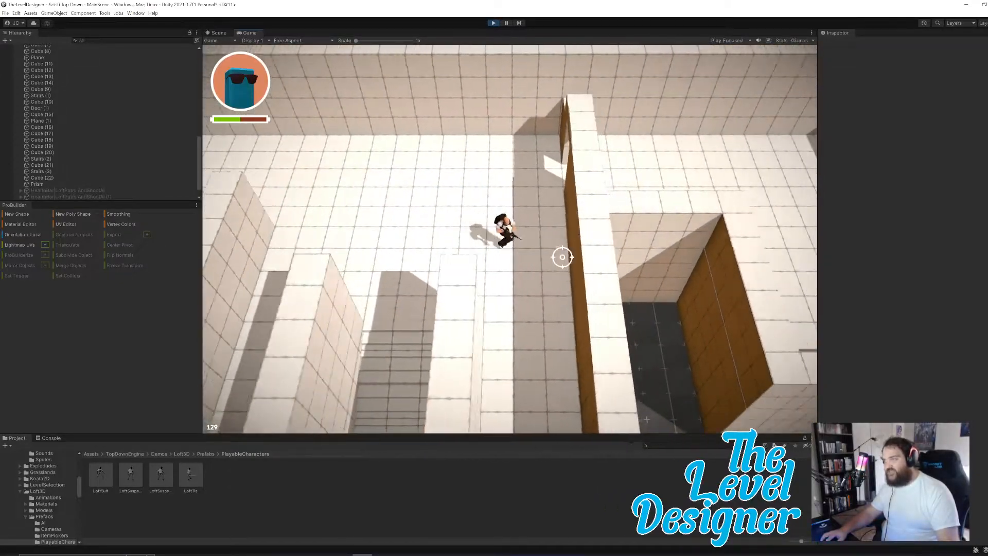
key("w")
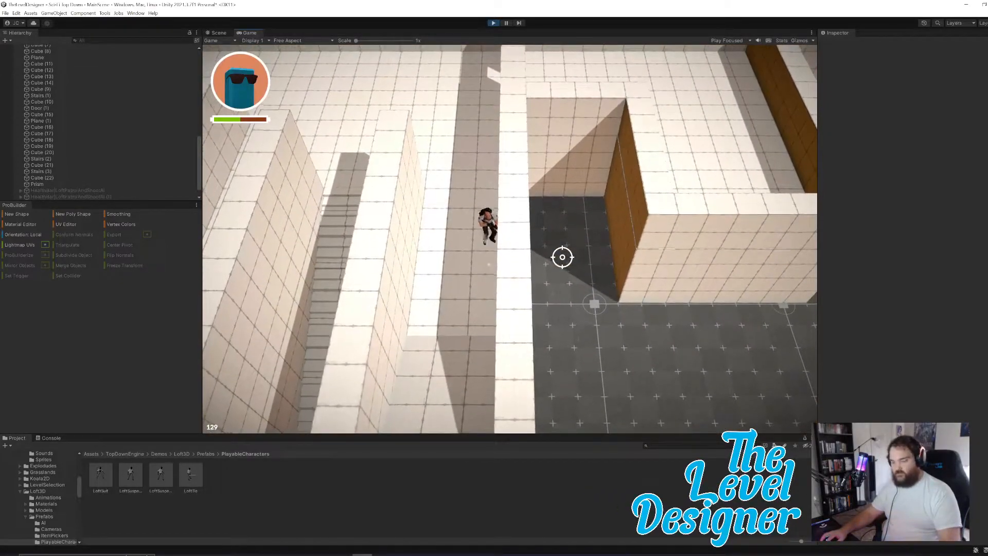
key("s")
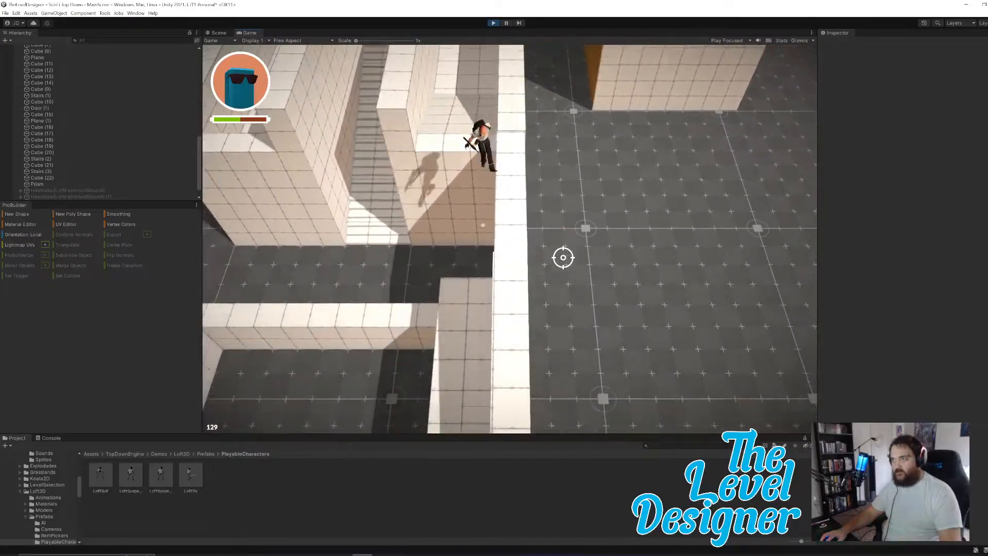
key("w")
key("w")
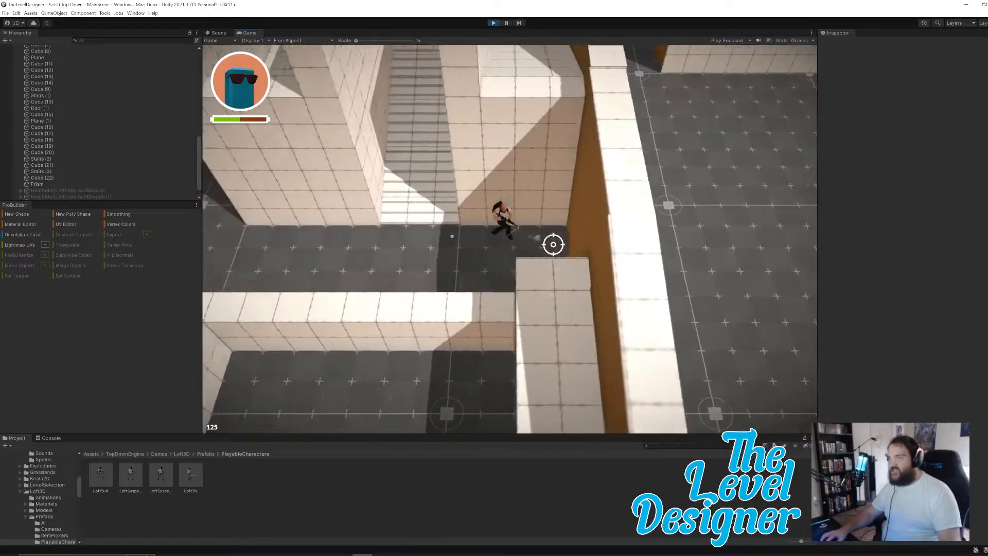
Step: Bring the character back up the inner staircase and dash from the corridor's end across the gap to the block
key("w")
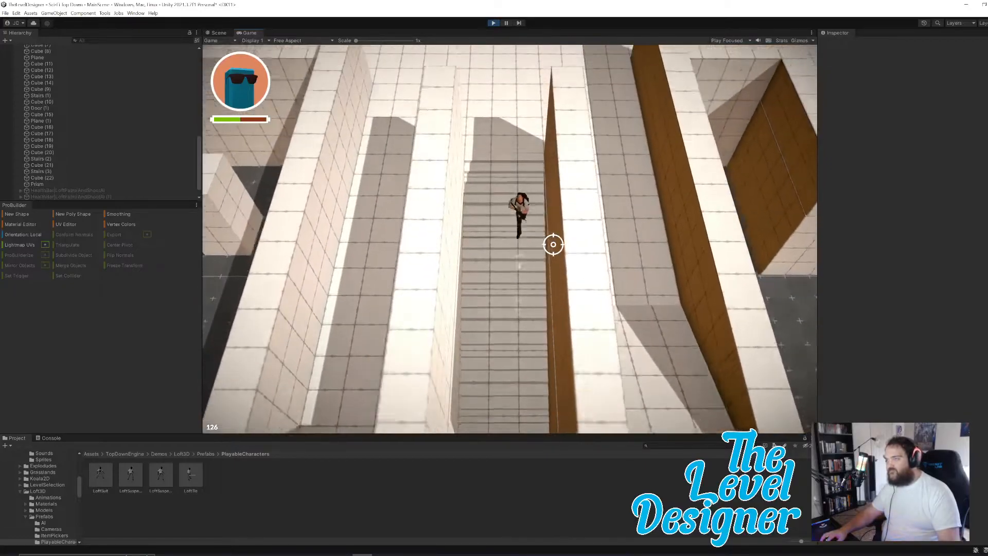
key("w")
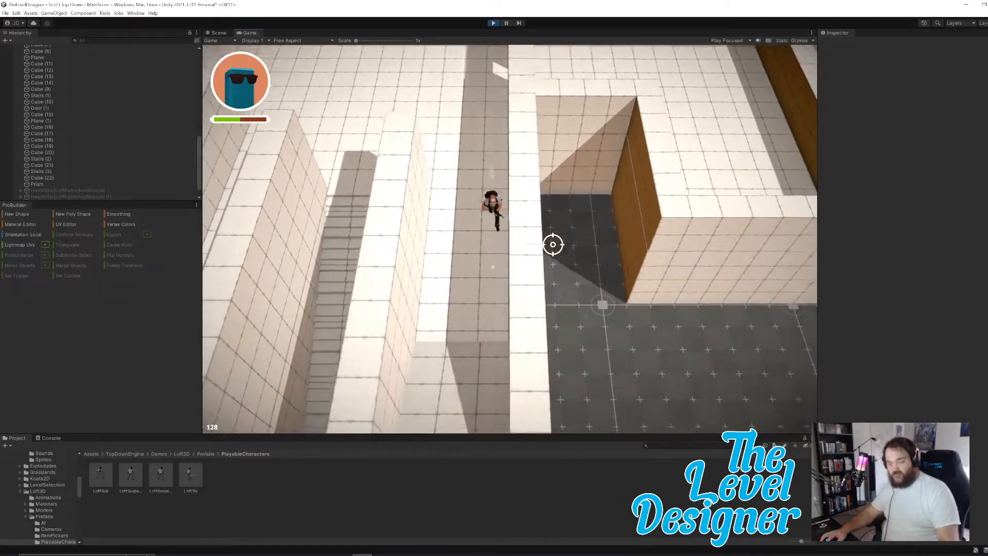
key("s")
key("space")
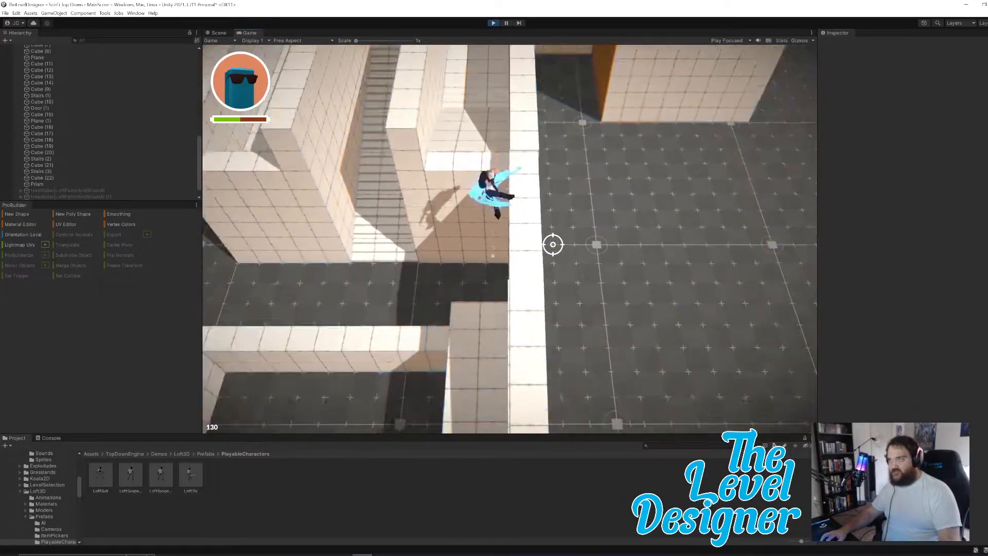
key("w")
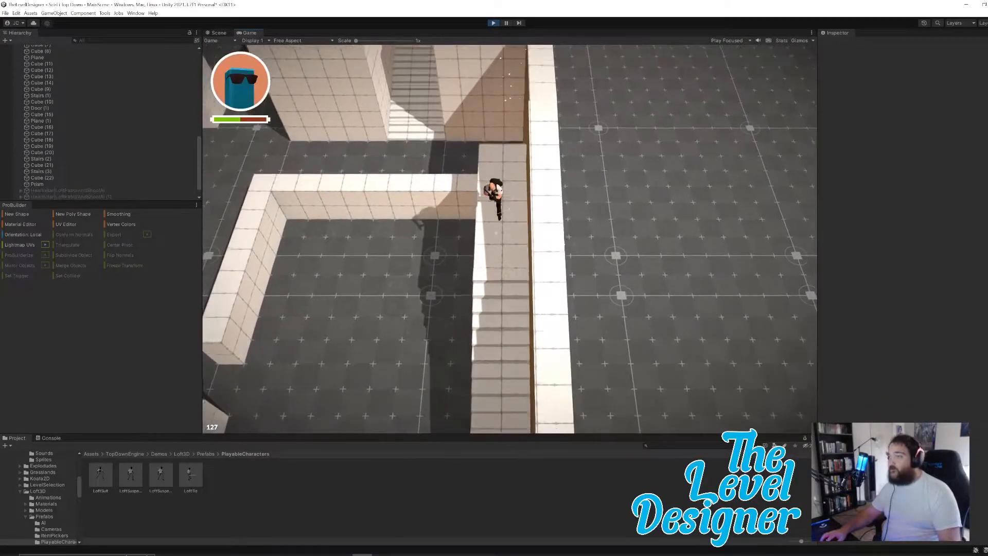
Step: Test crossing from the block back towards the corridor, then climb the inner staircase and repeat the dash onto the block
key("w")
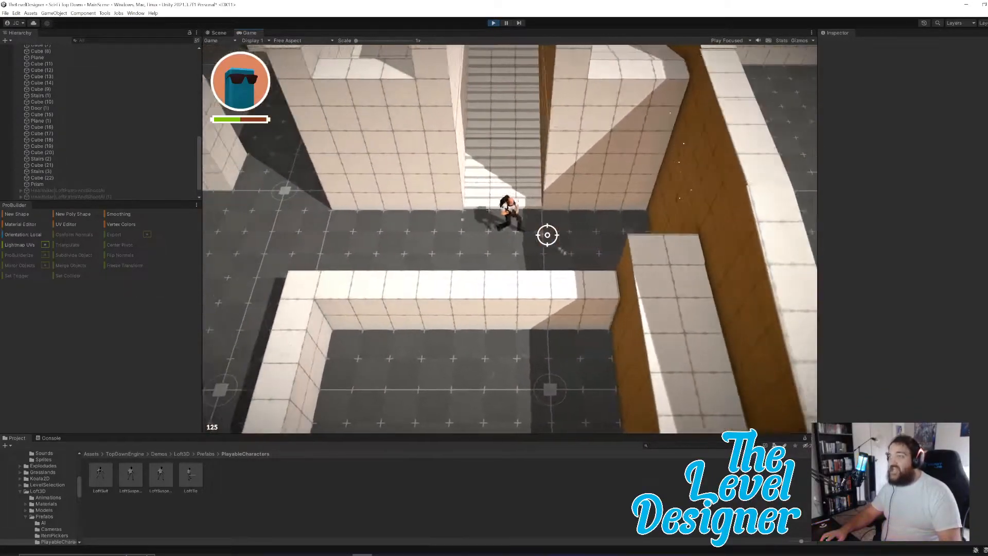
key("w")
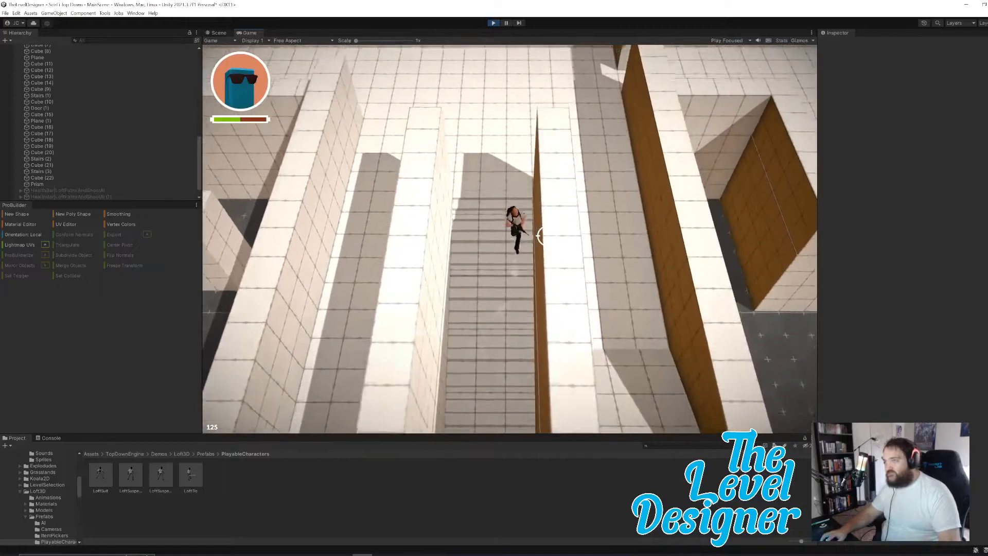
key("w")
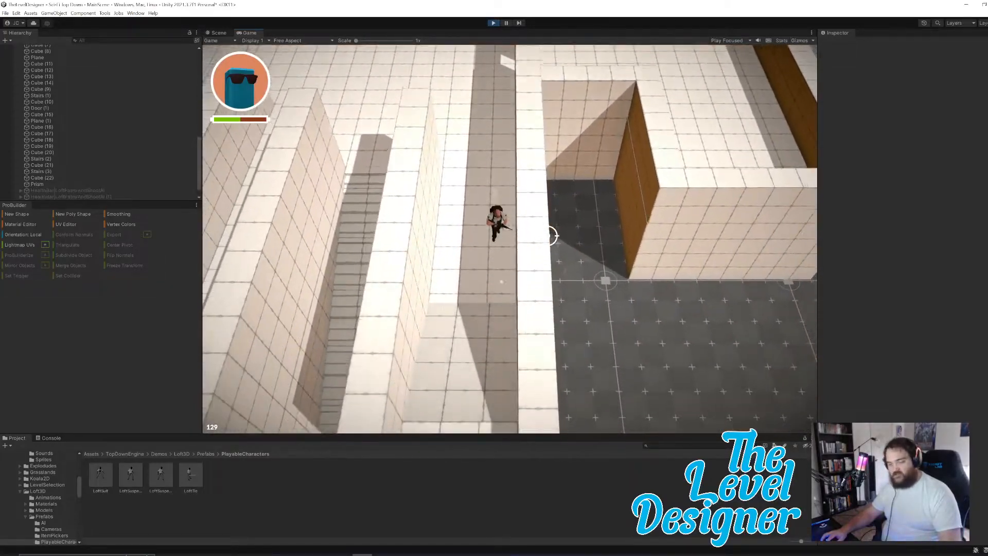
key("s")
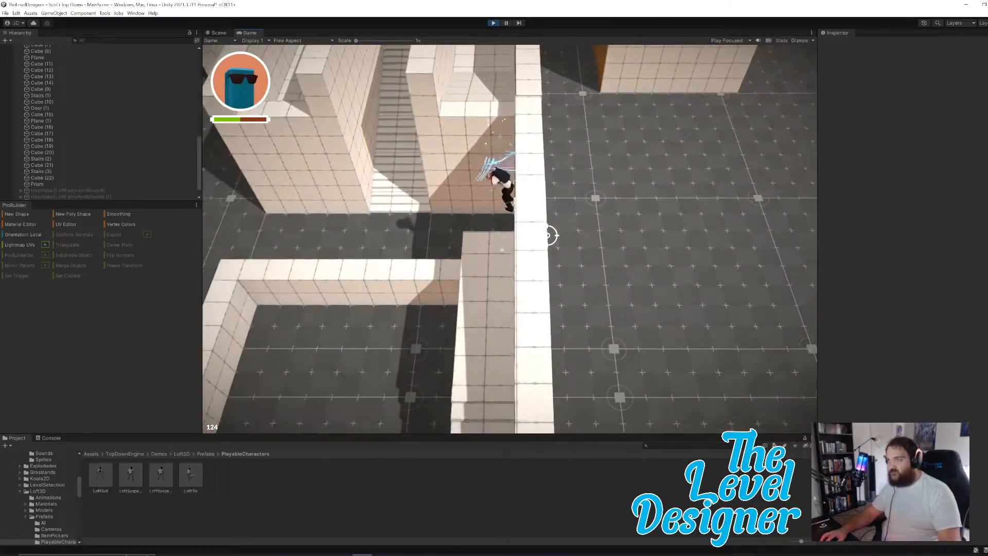
key("w")
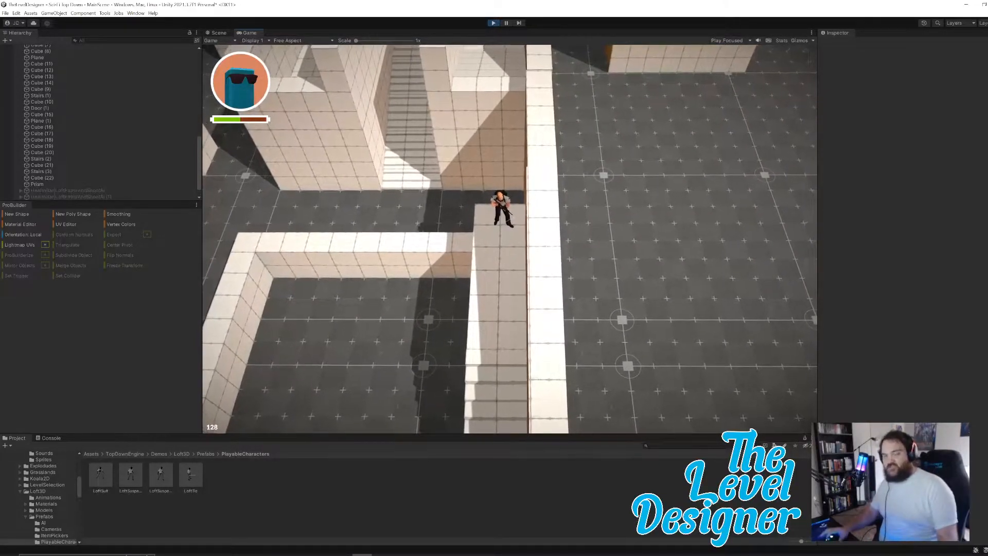
Step: Walk the character between the block and the low landing over the connecting stairs, then end the play-test
key("s")
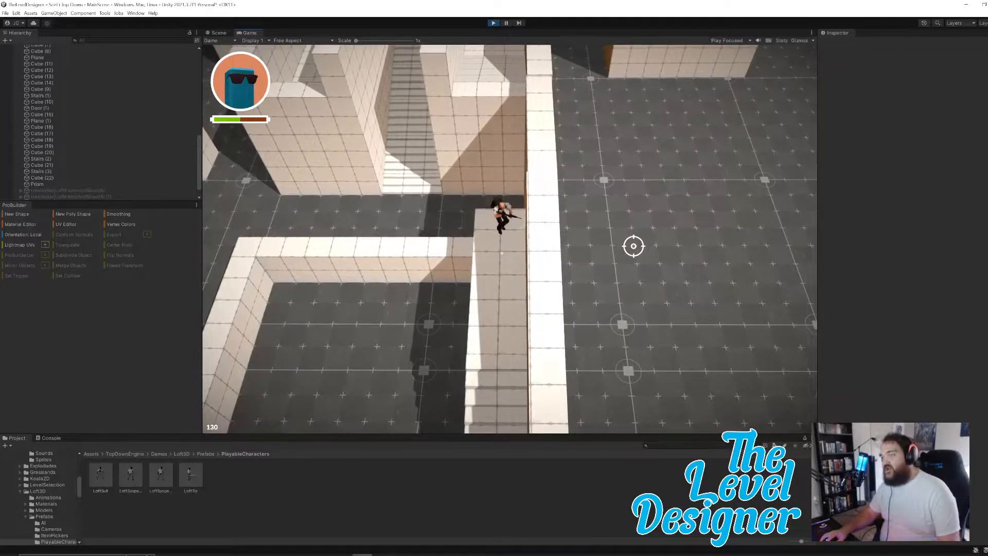
key("s")
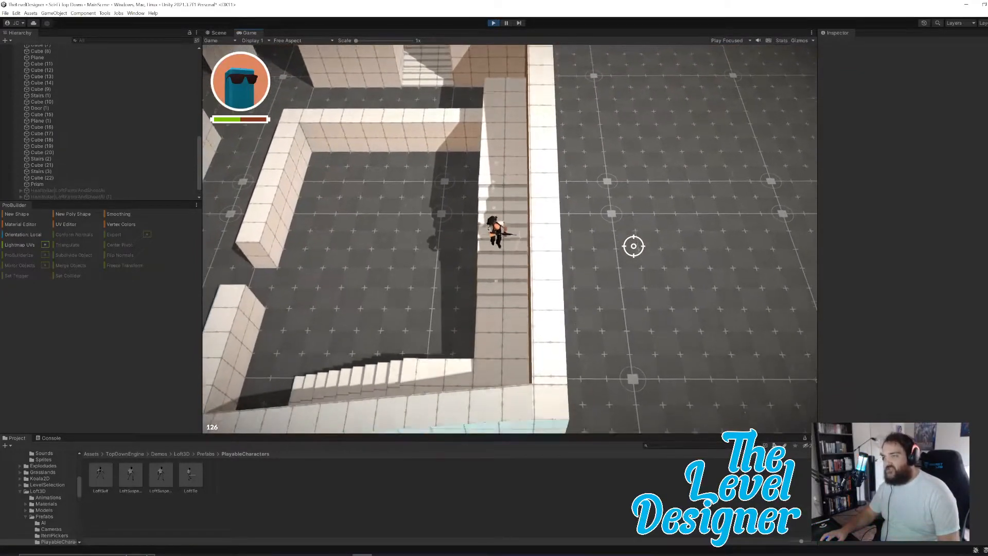
key("w")
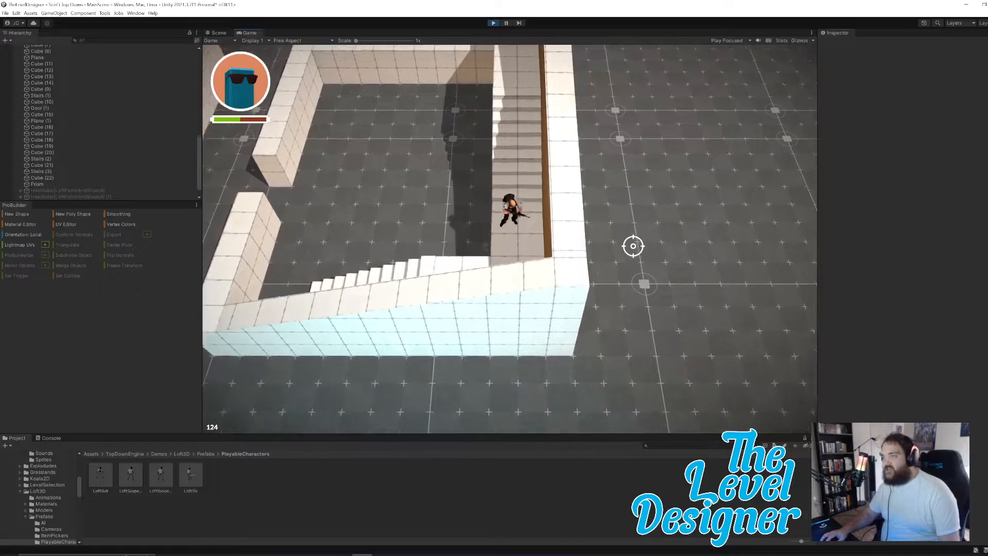
key("w")
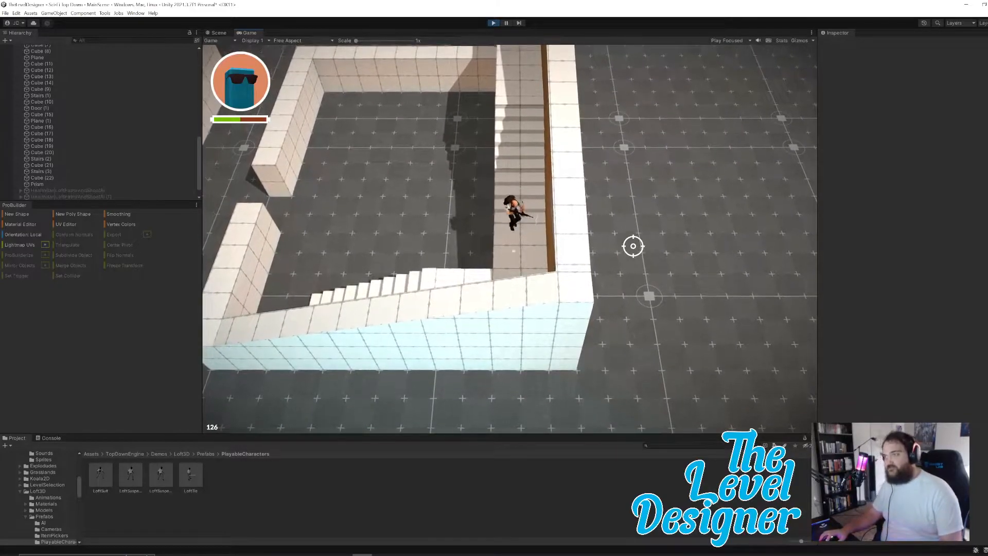
key("s")
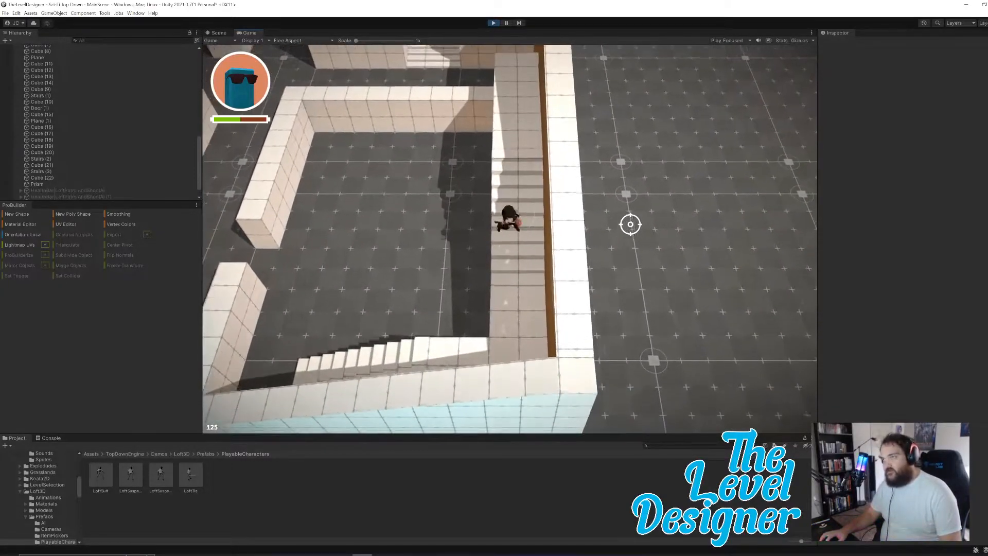
key("Escape")
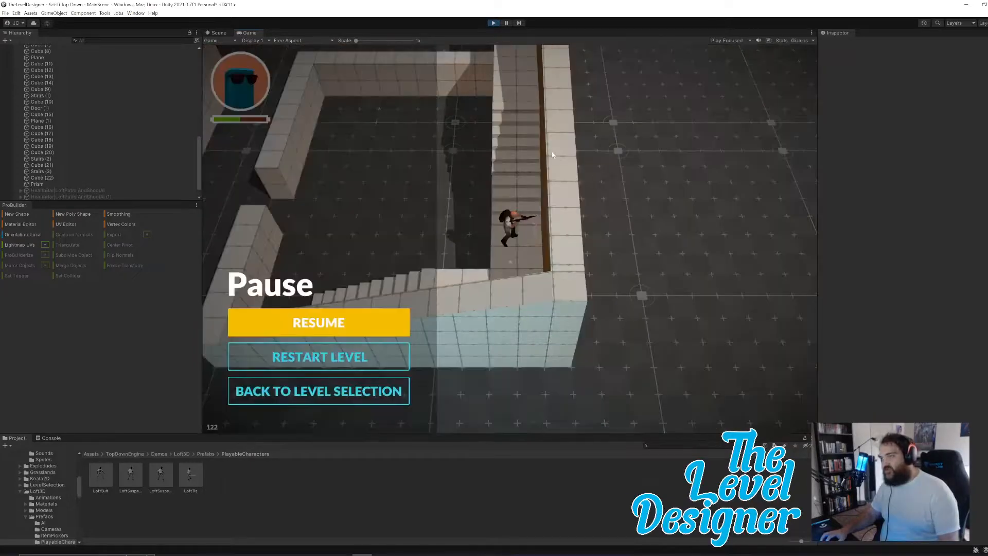
left_click(493, 23)
Step: Delete the stairs that connect the tall block to the low landing along the wall
right_click_drag(629, 258, 574, 236)
left_click(575, 237)
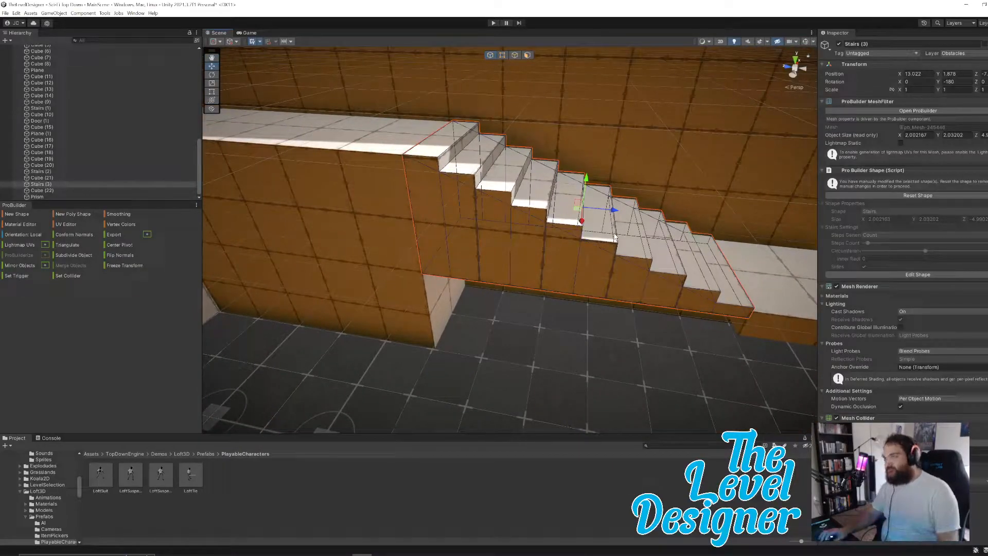
right_click_drag(550, 286, 594, 278)
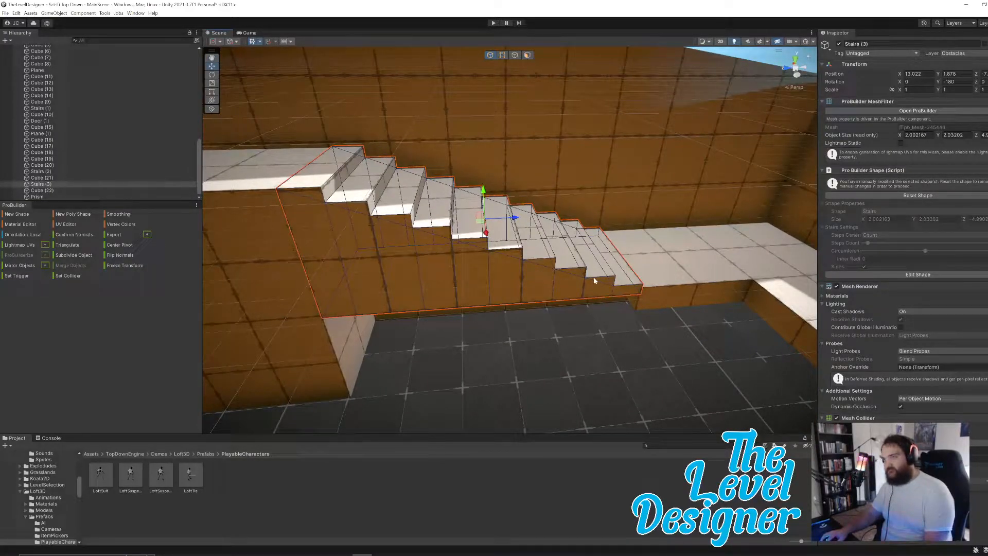
key("Delete")
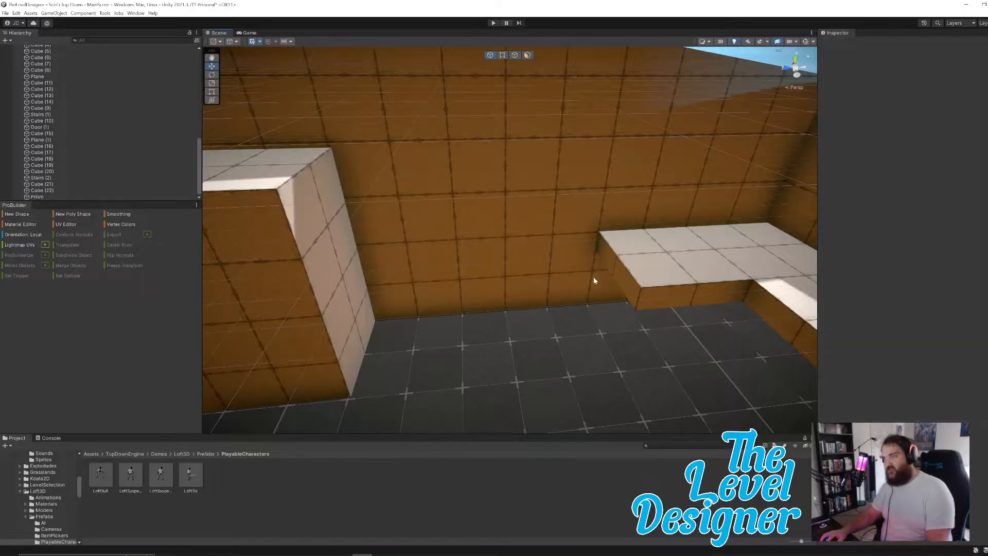
Step: Extend the floating low landing's bottom face down to the floor to make it a solid block
left_click(665, 300)
right_click_drag(616, 294, 652, 213)
left_click(669, 177)
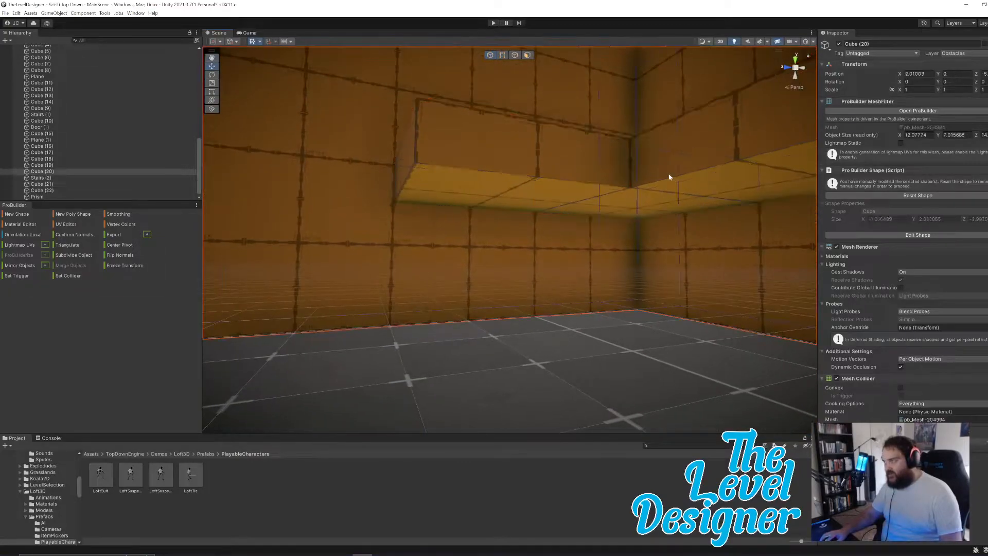
left_click(686, 188)
left_click(529, 57)
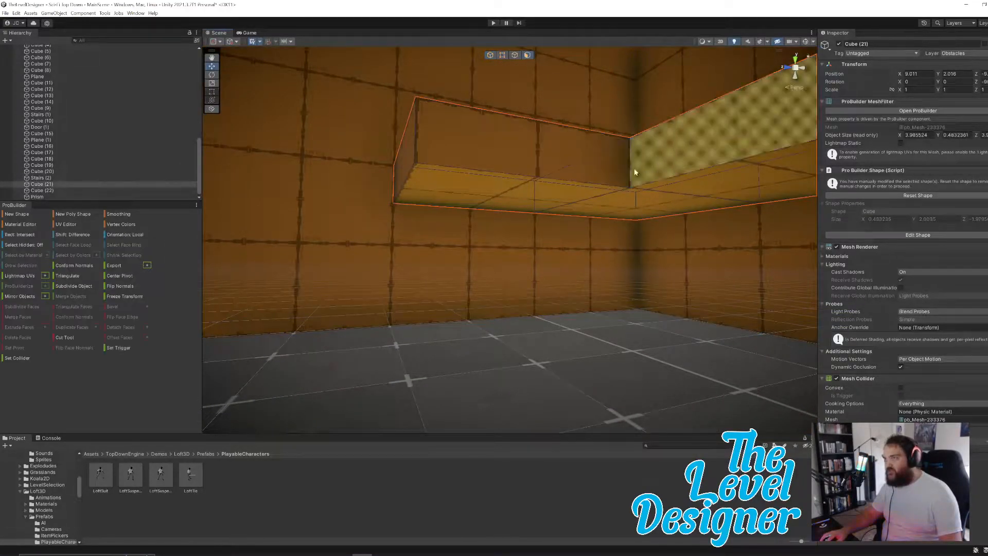
left_click(571, 194)
left_click_drag(632, 224, 619, 380)
right_click_drag(606, 247, 591, 267)
key("s")
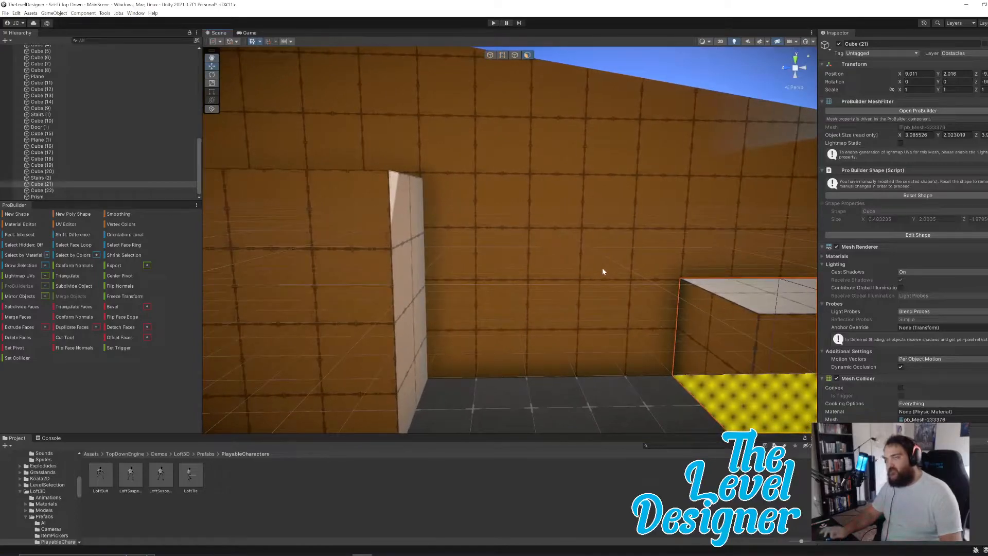
Step: Inspect the opened gap between the tall block and the low landing along the outer wall
right_click_drag(655, 276, 566, 317)
key("d")
key("s")
left_click(585, 323)
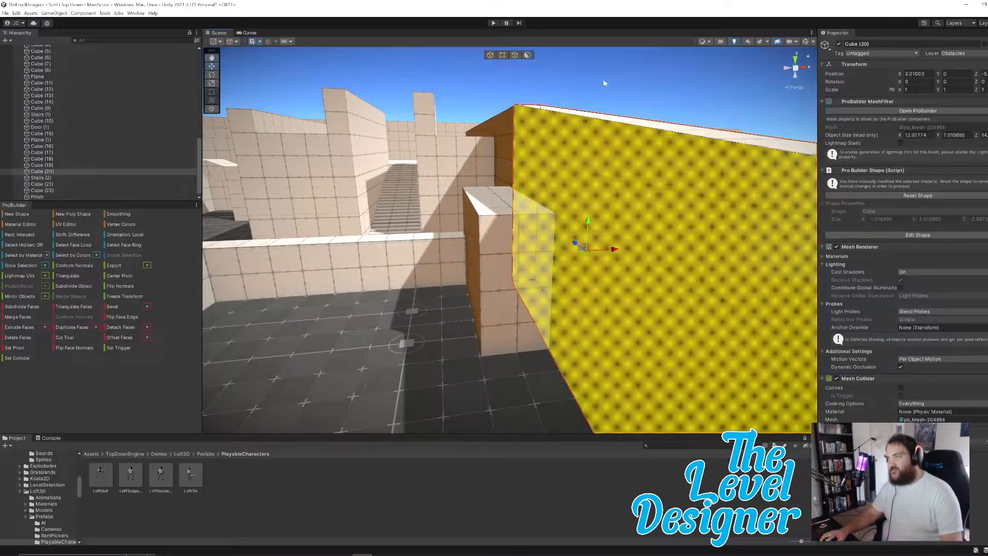
left_click(603, 79)
right_click_drag(614, 273, 612, 308)
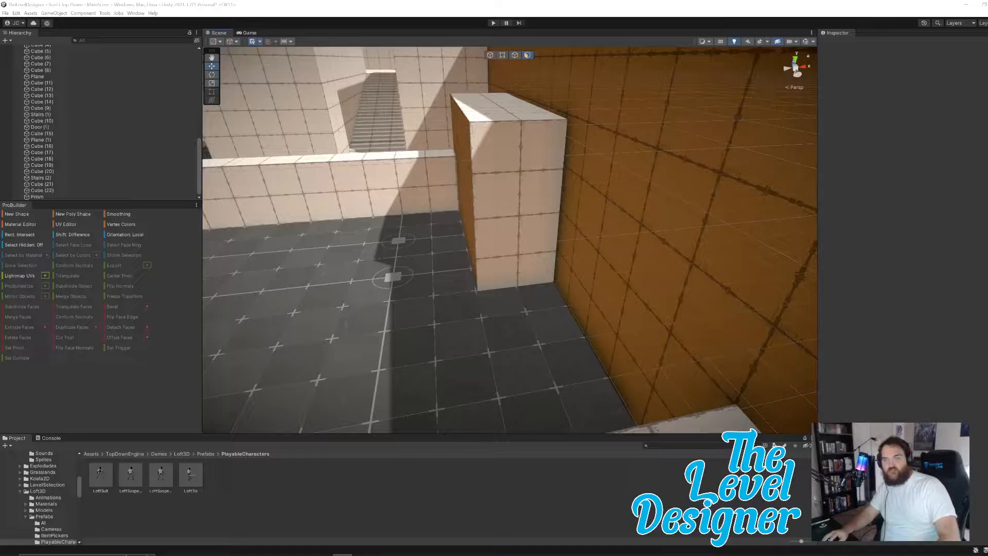
right_click_drag(473, 305, 471, 262)
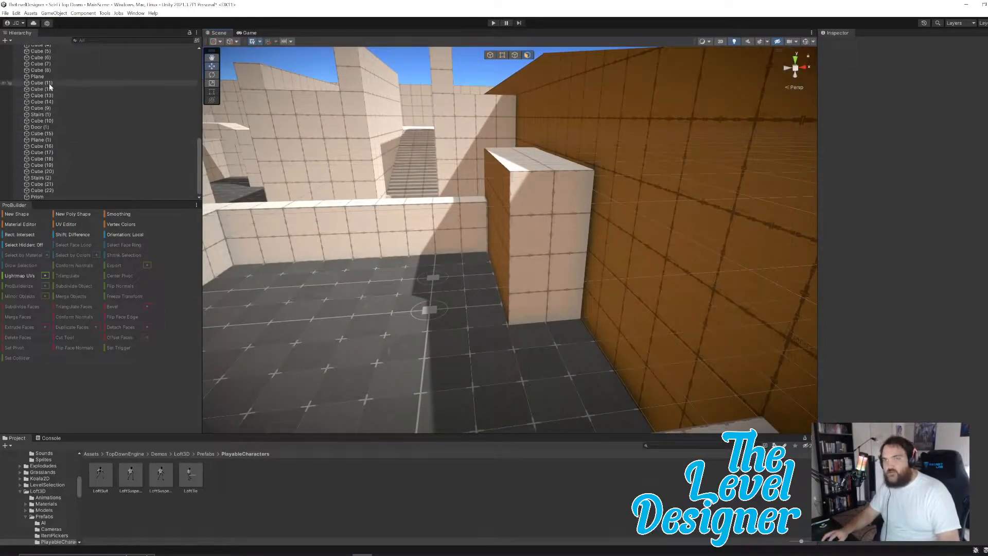
scroll(61, 90, "up", 6)
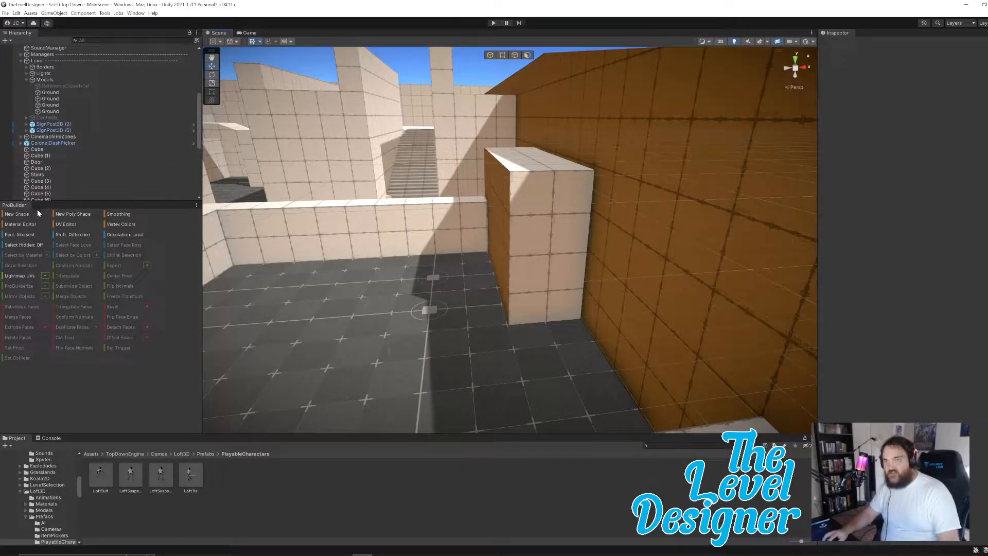
left_click(18, 213)
right_click_drag(624, 237, 692, 256)
key("a")
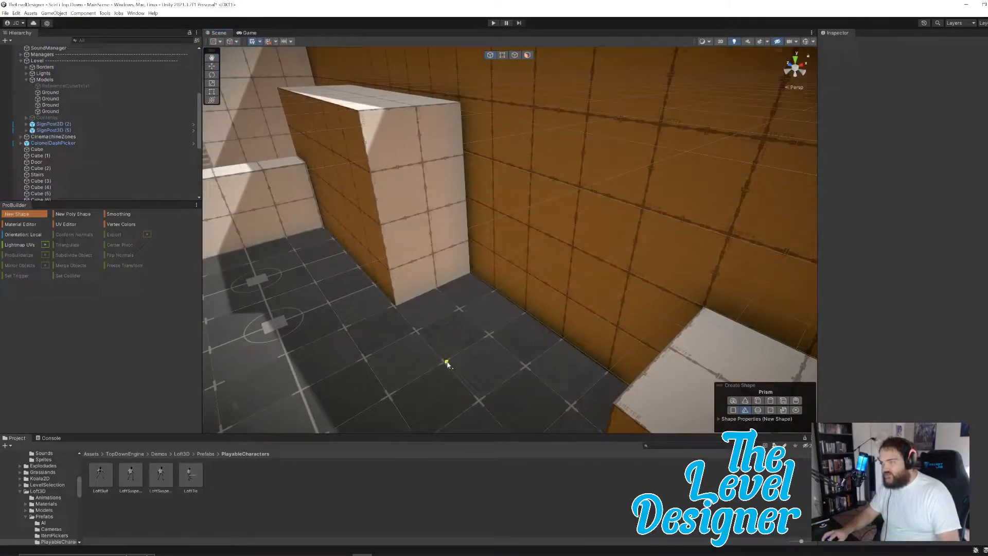
left_click_drag(468, 375, 562, 337)
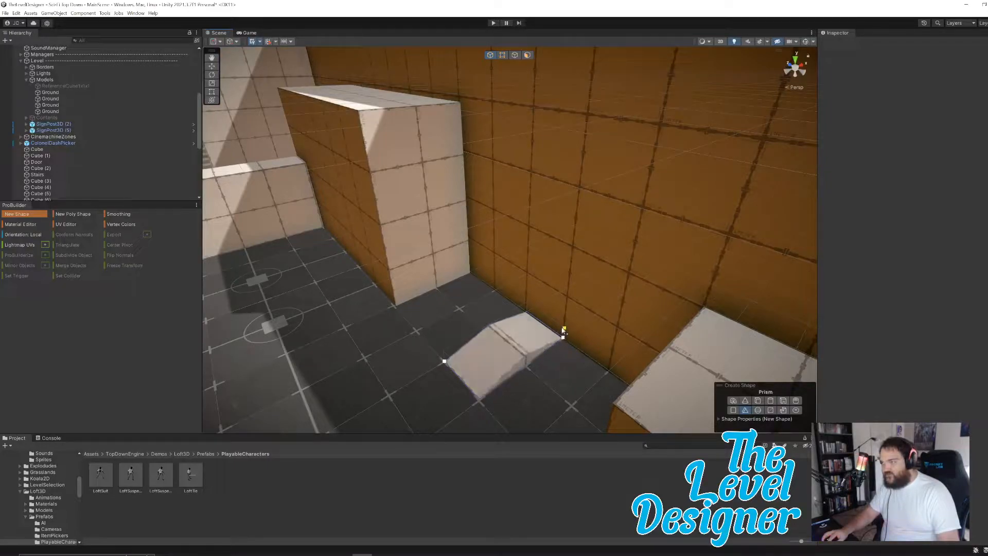
key("ctrl+z")
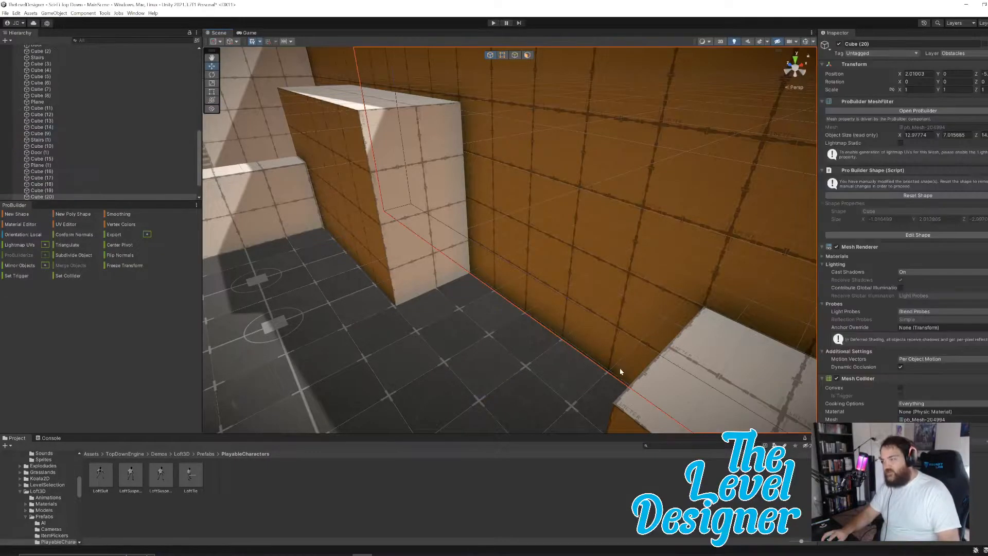
Step: Create a flat ProBuilder cube about 2 by 1 and 0.3 high on the floor between the tall block and low landing
left_click(22, 216)
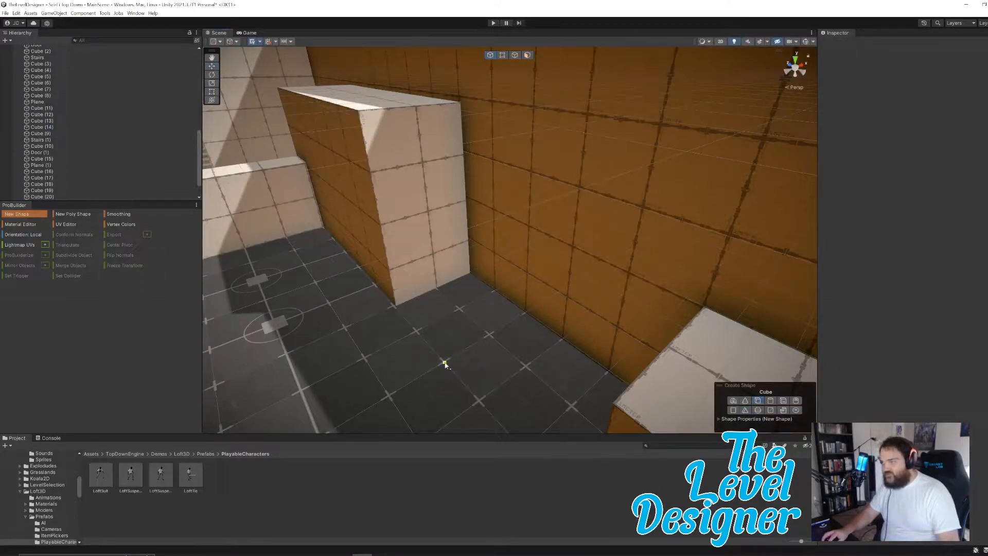
left_click_drag(445, 365, 565, 339)
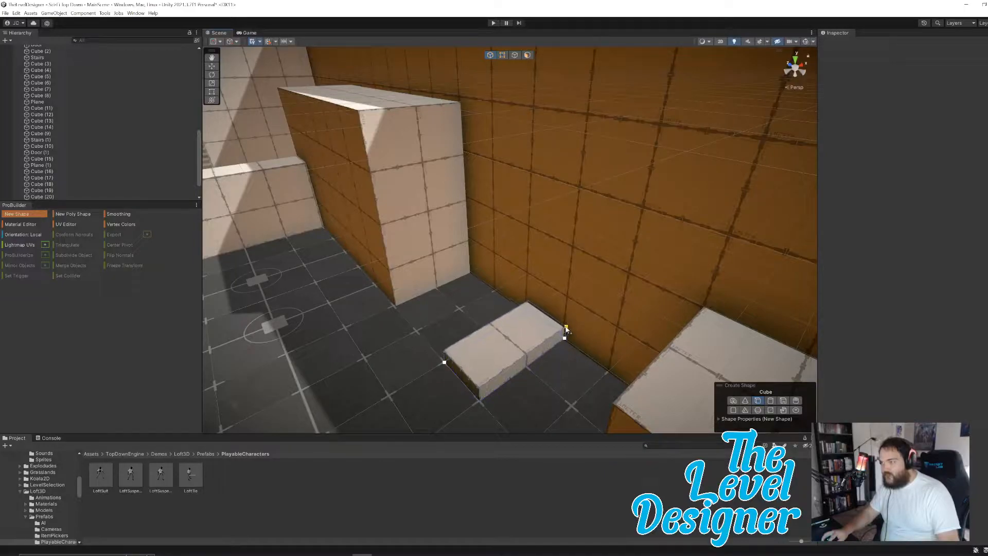
left_click(596, 312)
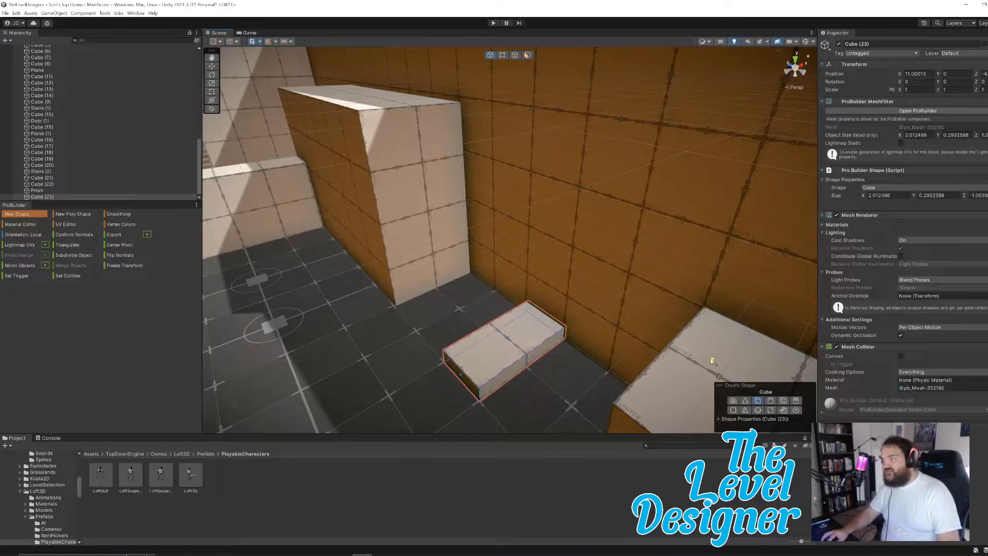
left_click(22, 220)
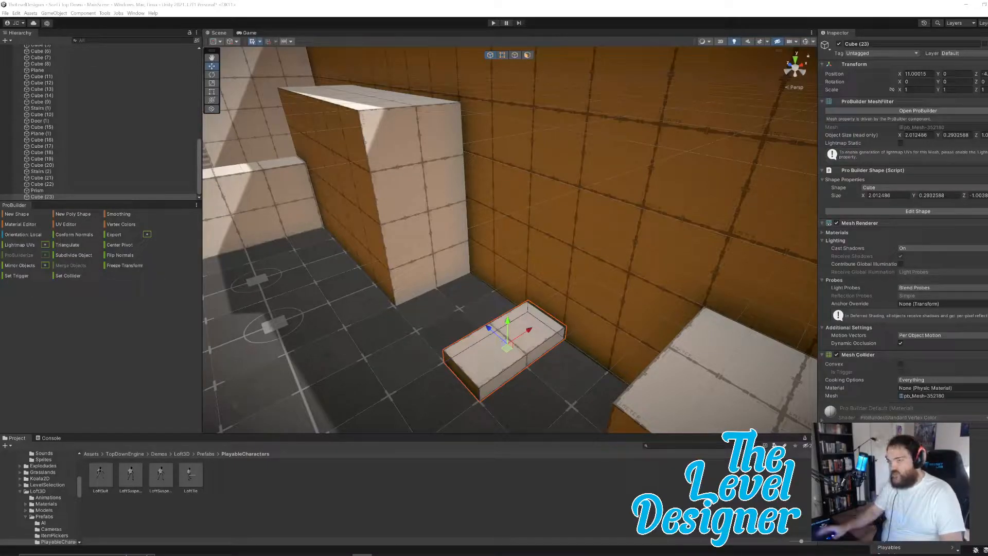
Step: Create a new C# script with its default name in the Assets folder and open it in Visual Studio
left_click(91, 454)
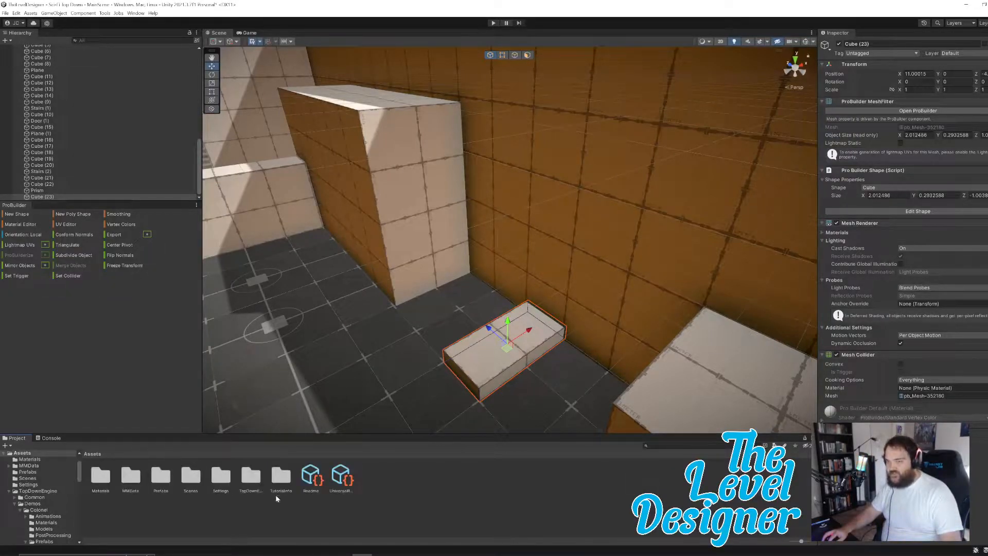
right_click(385, 479)
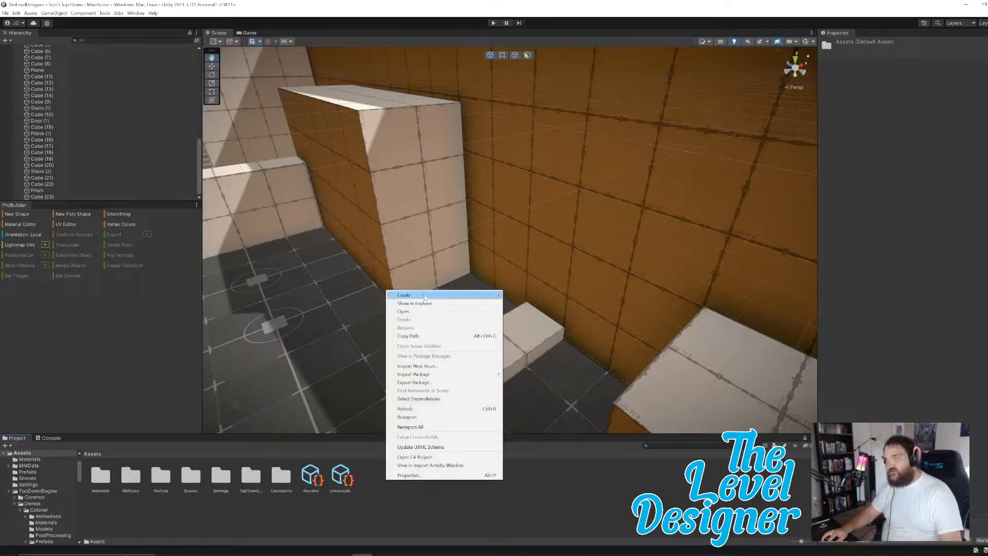
mouse_move(422, 293)
left_click(538, 187)
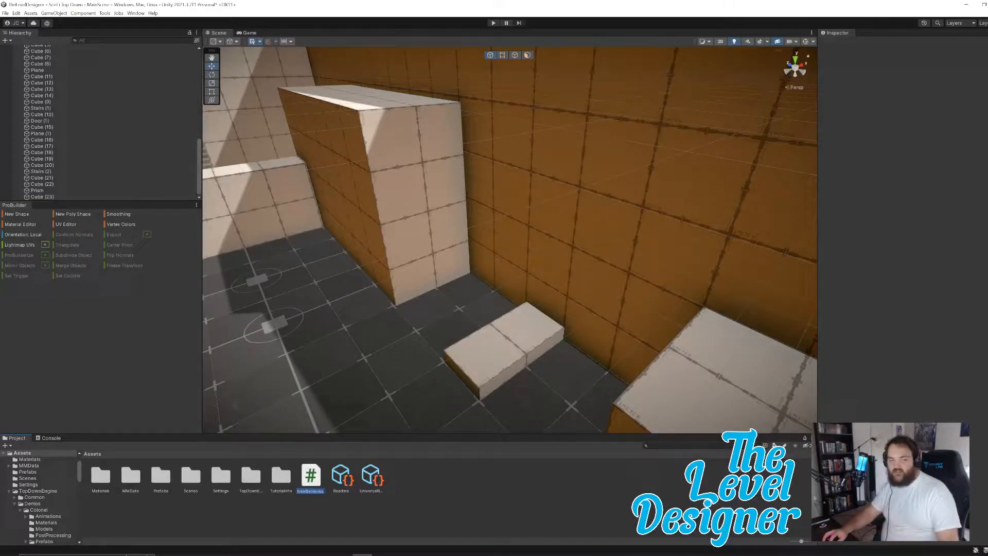
key("Return")
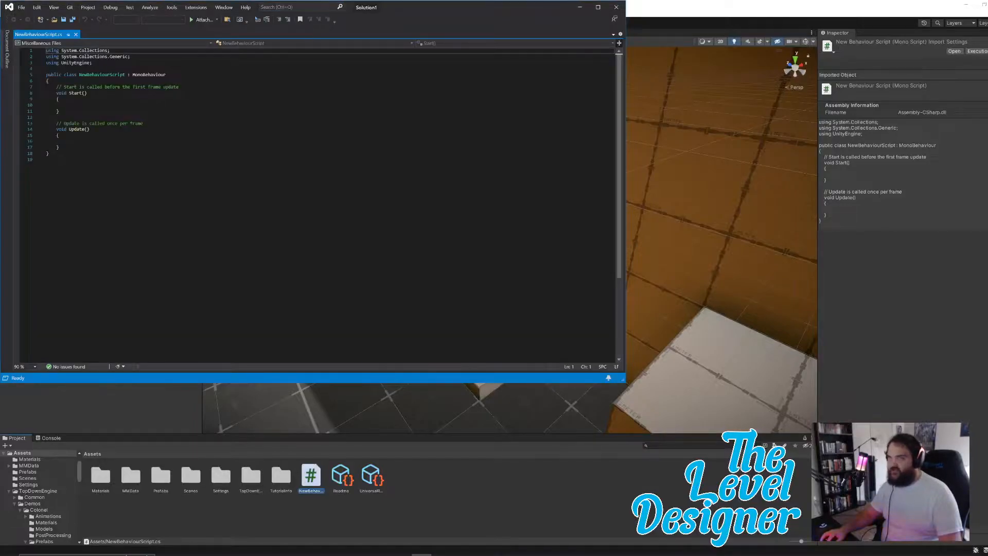
left_click_drag(49, 153, 45, 51)
type("[SerializeField] private List<Transform> waypoints; [SerializeField] private float moveSpeed = 5f; private int _currentWaypoint;  // Start is called before the first frame update private void Start() {     if (waypoints.Count <= 0) return;     _currentWaypoint = 0; }  // Update is called once per frame private void FixedUpdate() {     HandleMovement(); }  private void HandleMovement() {      transform.position = Vector3.MoveTowards(transform.position, waypoints[_currentWaypoint].transform.position,         (moveSpeed * Time.deltaTime));      if (Vector3.Distance(waypoints[_currentWaypoint].transform.position, transform.position) <= 0)     {         _currentWaypoint++;     }      if (_currentWaypoint != waypoints.Count) return;     waypoints.Reverse();     _currentWaypoint = 0; }")
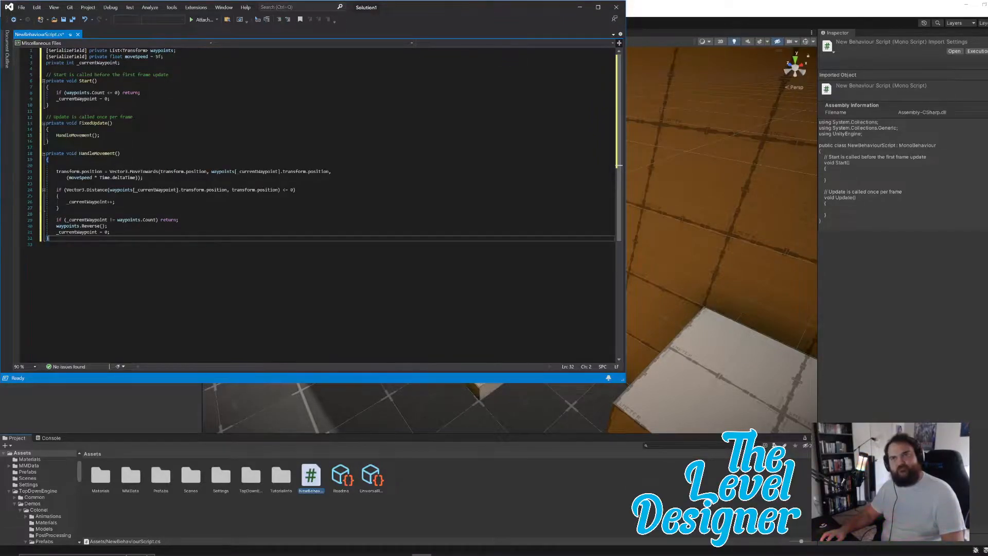
key("ctrl+z")
Step: Replace the Start and Update methods inside the class with waypoint-movement code using a waypoints list, moveSpeed = 5f and HandleMovement
left_click(68, 141)
left_click_drag(60, 148, 56, 87)
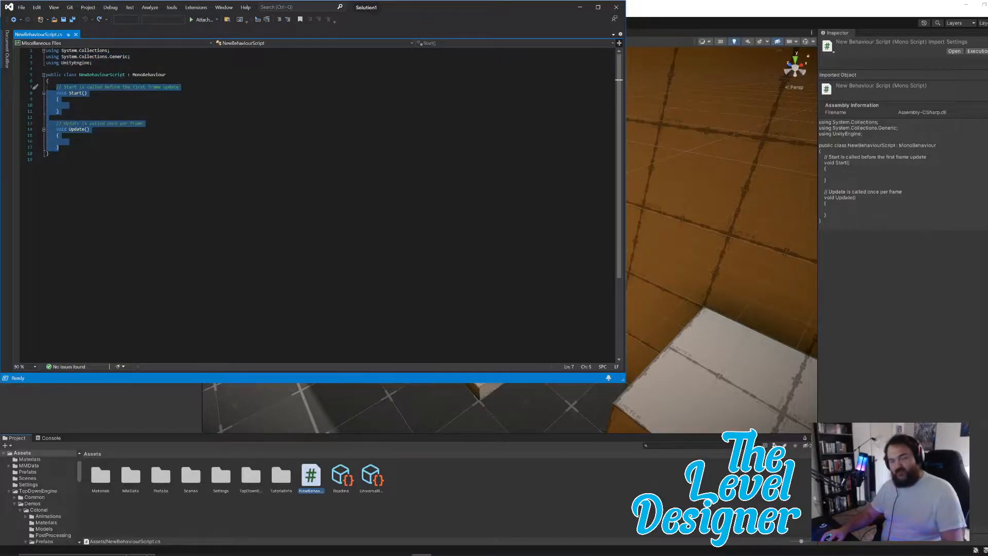
type("[SerializeField] private List<Transform> waypoints;     [SerializeField] private float moveSpeed = 5f;     private int _currentWaypoint;      // Start is called before the first frame update     private void Start()     {         if (waypoints.Count <= 0) return;         _currentWaypoint = 0;     }      // Update is called once per frame     private void FixedUpdate()     {         HandleMovement();     }      private void HandleMovement()     {          transform.position = Vector3.MoveTowards(transform.position, waypoints[_currentWaypoint].transform.position,             (moveSpeed * Time.deltaTime));          if (Vector3.Distance(waypoints[_currentWaypoint].transform.position, transform.position) <= 0)         {             _currentWaypoint++;         }          if (_currentWaypoint != waypoints.Count) return;         waypoints.Reverse();         _currentWaypoint = 0;     }")
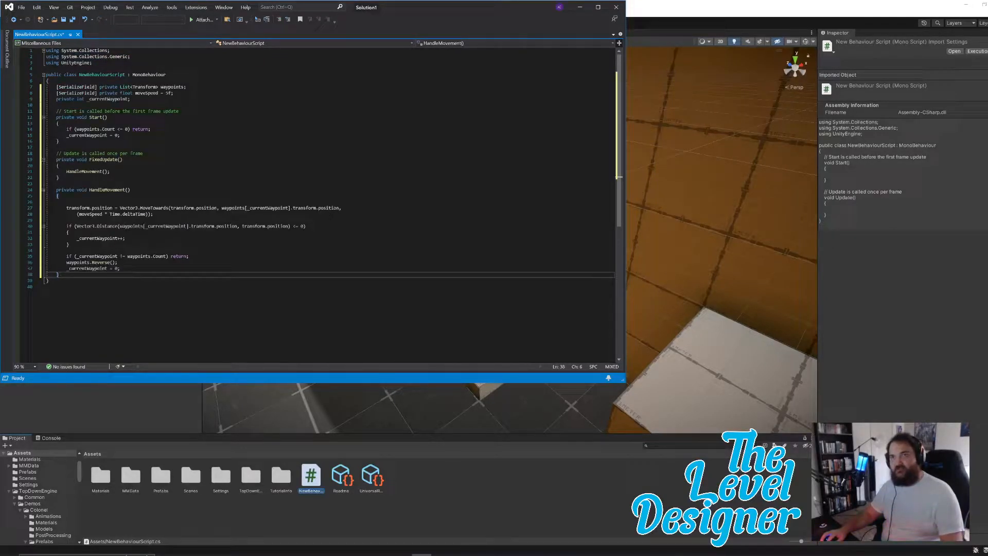
Step: Rename the class to MovingPlat, save the script and switch back to Unity
left_click_drag(125, 75, 79, 75)
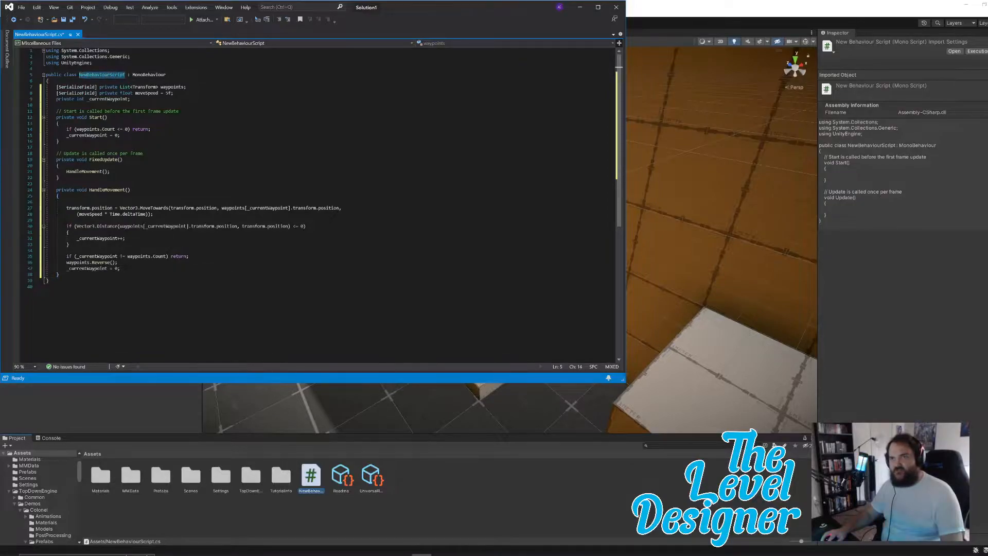
type("MovingPlat")
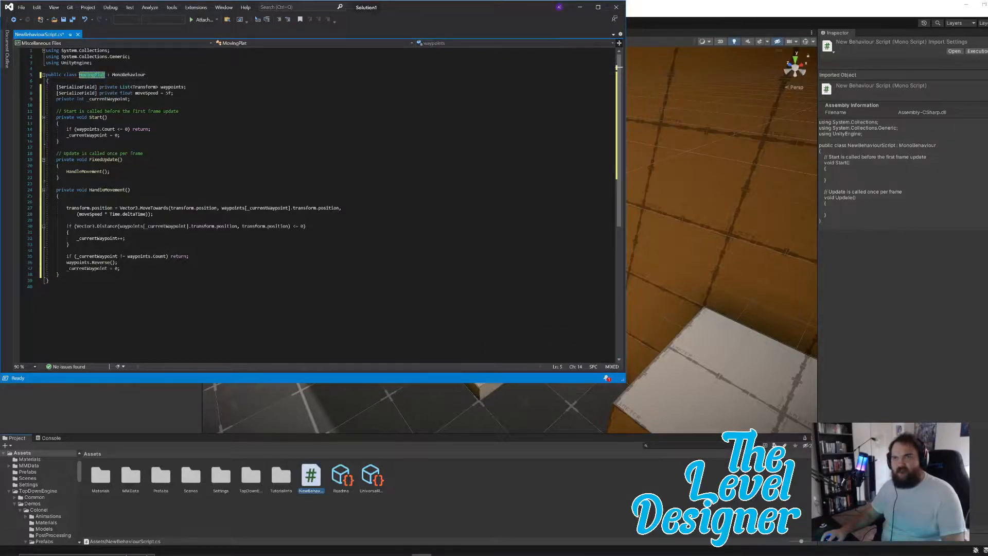
left_click(21, 7)
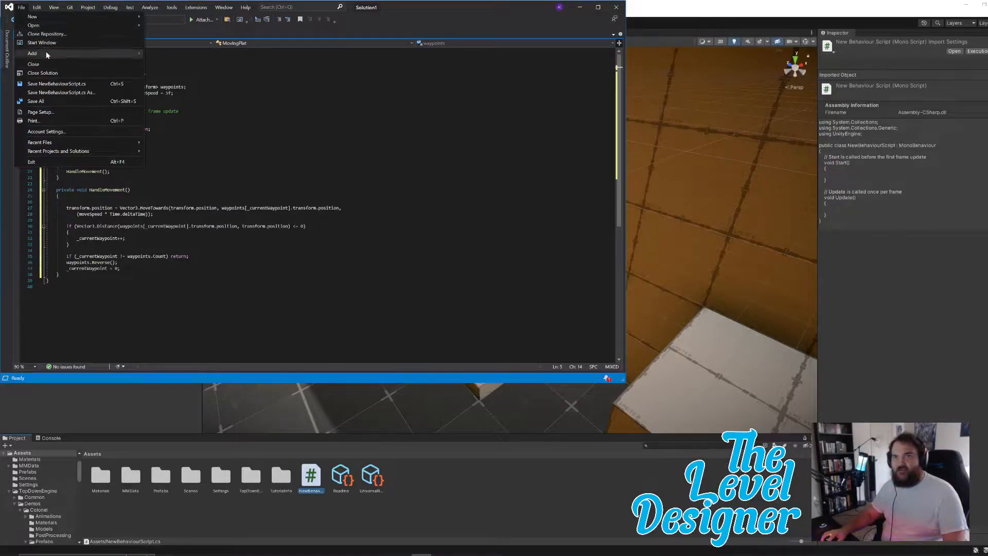
left_click(21, 11)
left_click(56, 105)
key("ctrl+s")
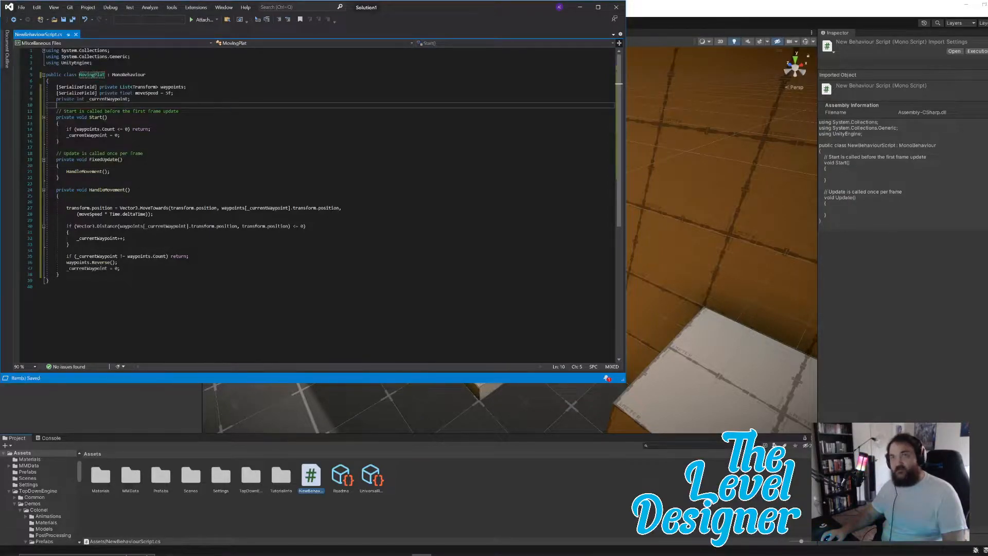
left_click(581, 8)
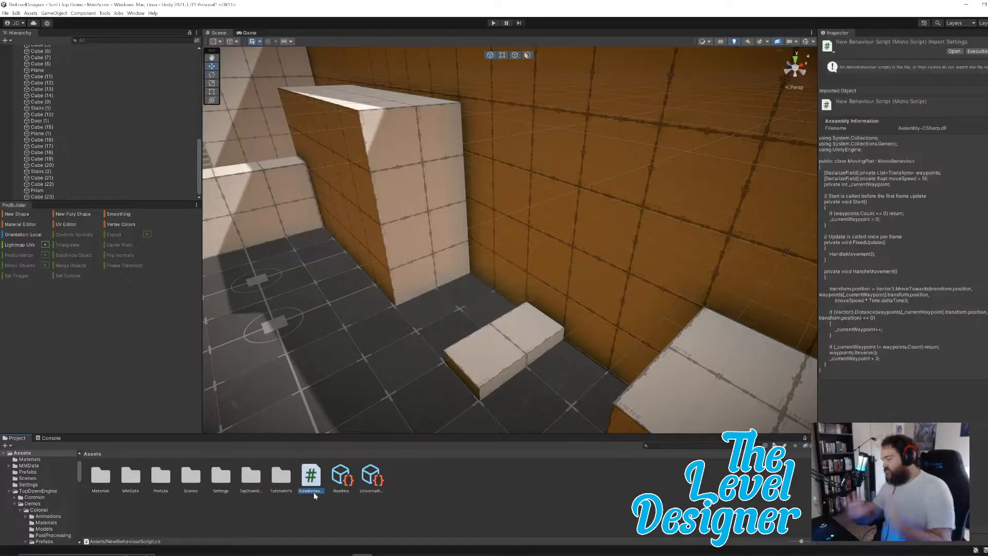
Step: Rename the new script file in the Assets folder to MovingPlat
right_click(314, 492)
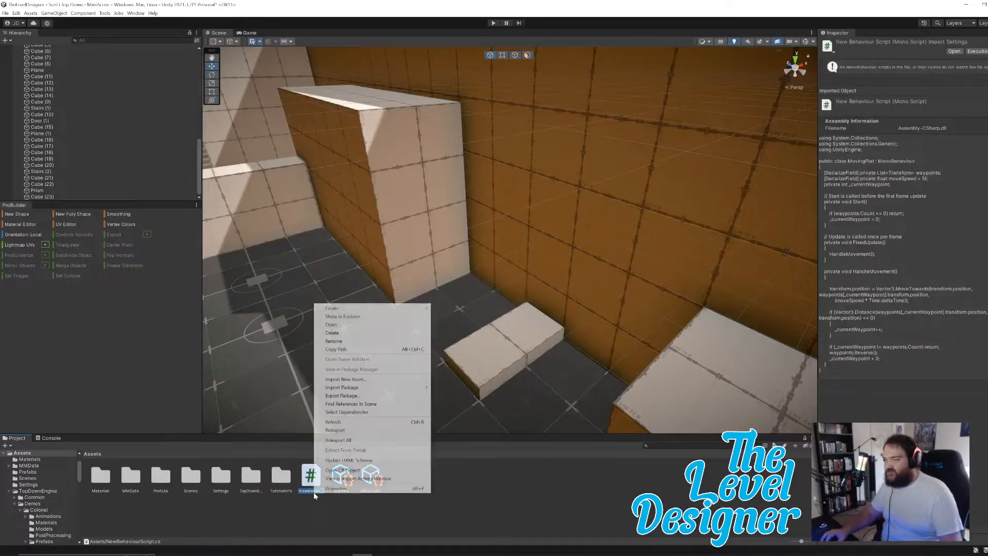
left_click(353, 341)
type("MovingPlat")
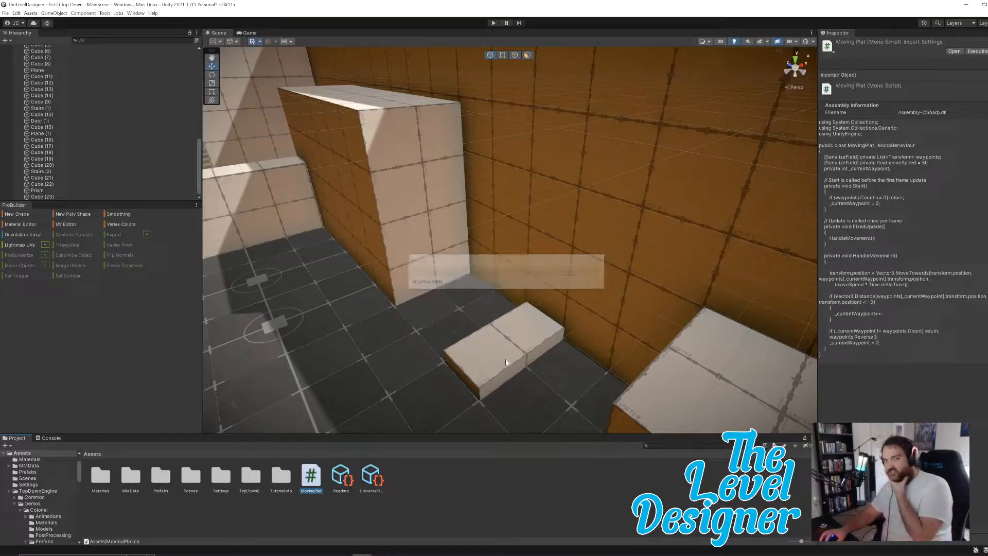
Step: Attach the MovingPlat script to the flat slab and give its Waypoints list 2 elements
left_click(505, 358)
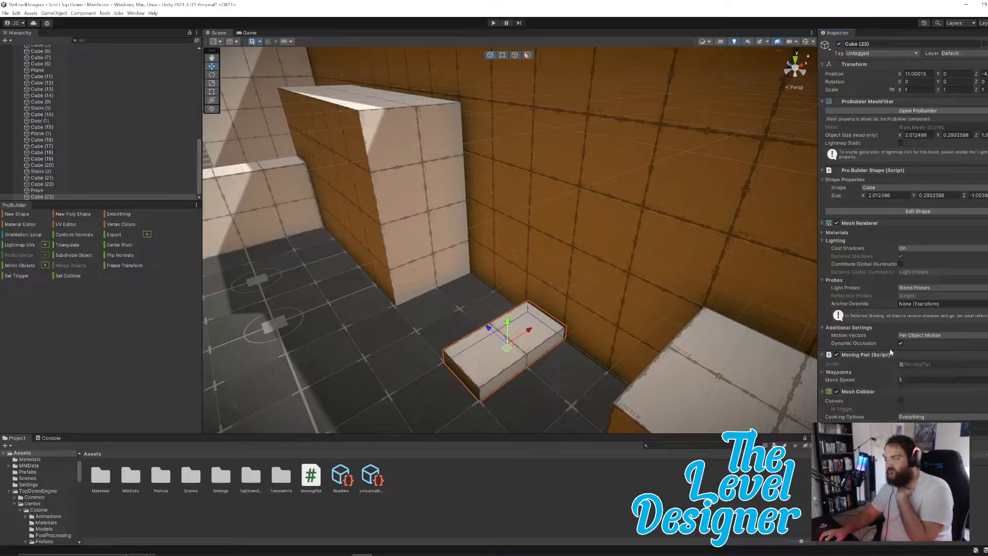
left_click(838, 372)
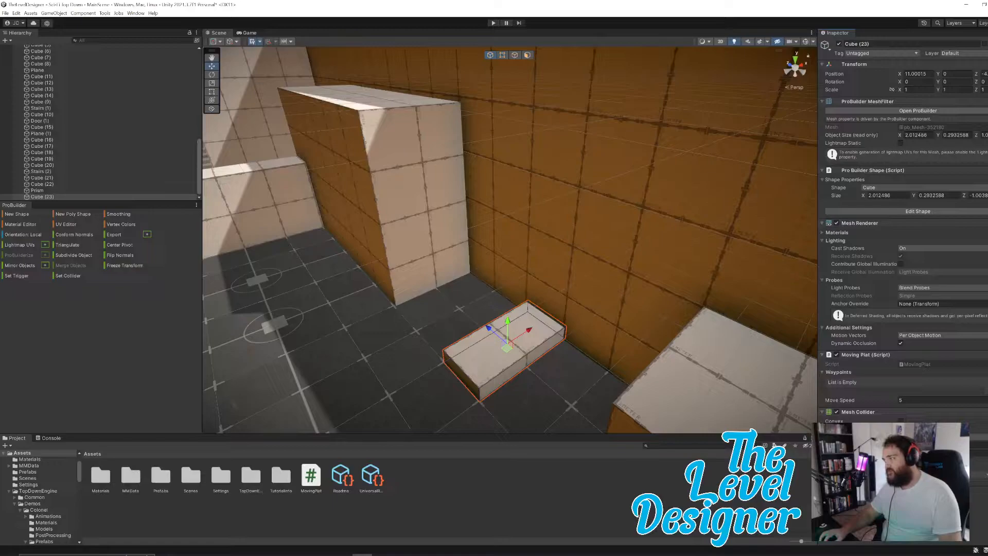
type("2")
key("Return")
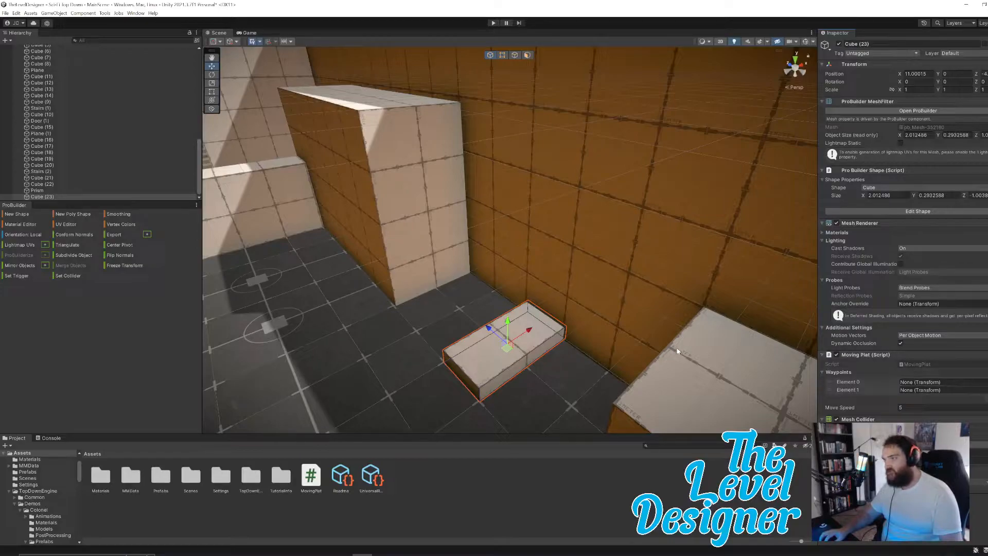
Step: Raise the slab straight up off the floor so it floats between the tall block and the low landing
left_click_drag(507, 327, 511, 179)
right_click_drag(654, 234, 577, 206)
mouse_move(539, 67)
left_mouse_down()
mouse_move(539, 101)
mouse_move(546, 77)
left_mouse_up()
right_click_drag(588, 145, 628, 258)
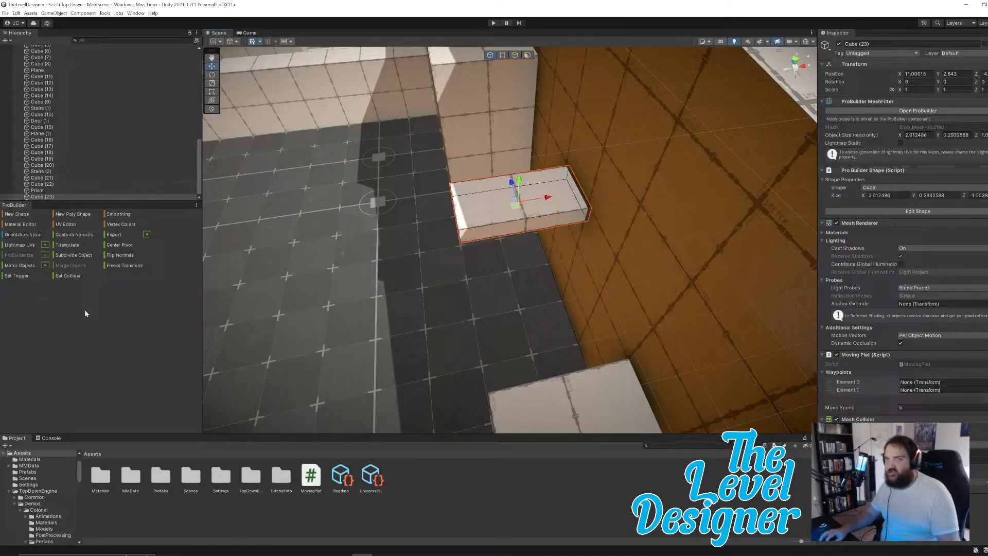
Step: Create an empty GameObject in the scene and name it MovingPlatPoint1
left_click(591, 248)
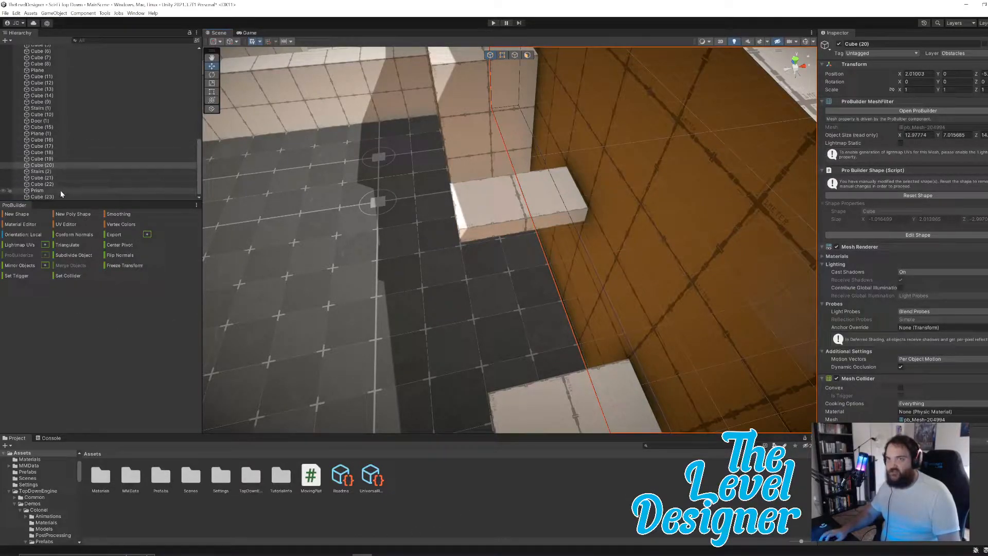
scroll(72, 157, "up", 10)
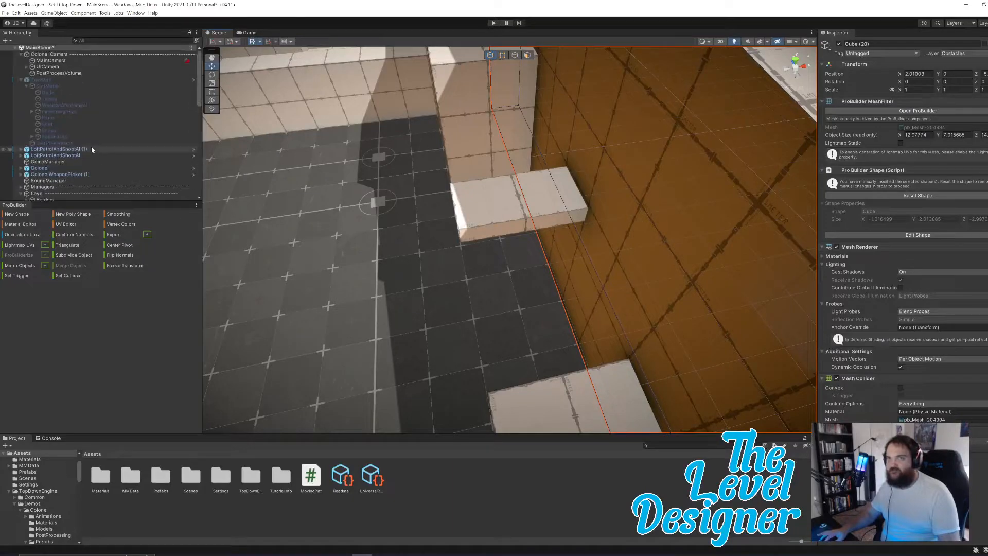
right_click(45, 49)
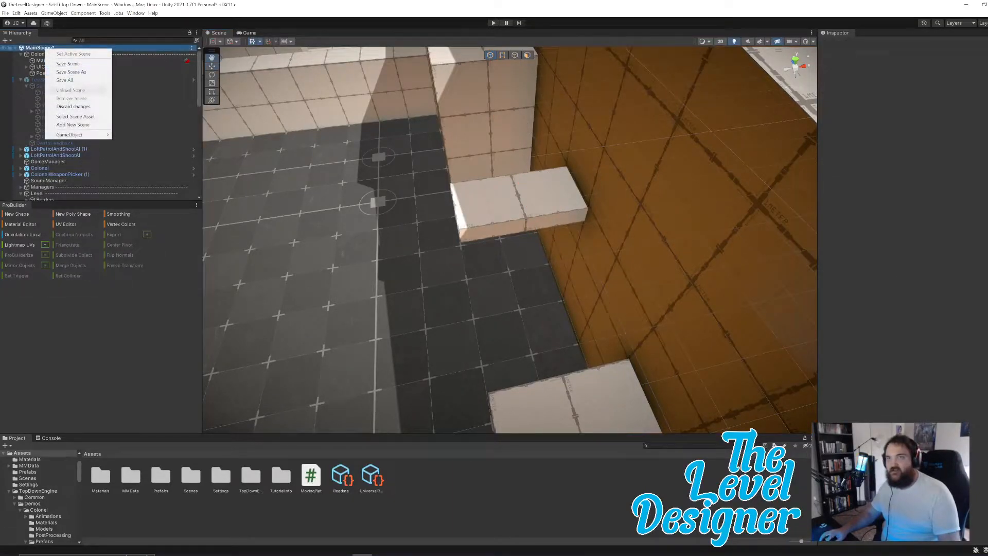
mouse_move(92, 138)
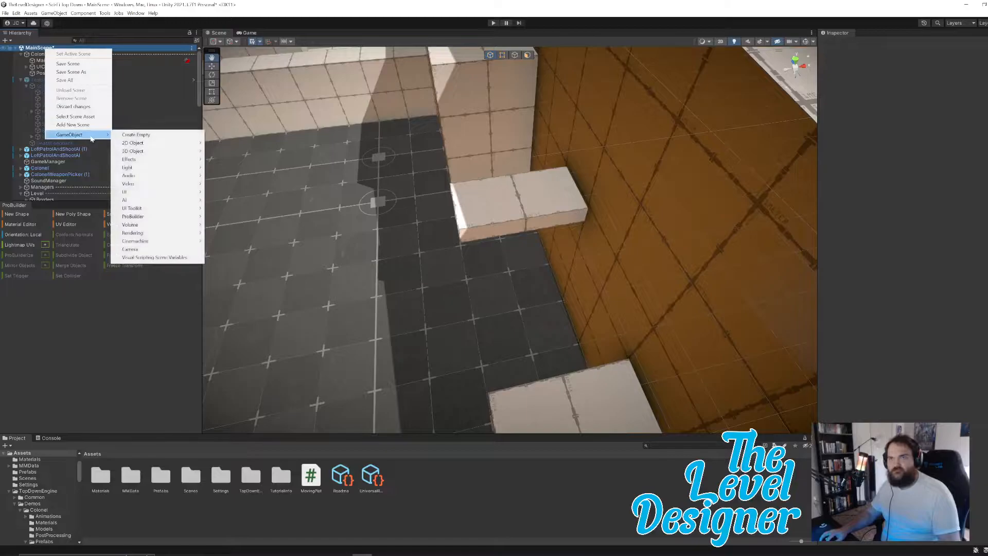
left_click(144, 135)
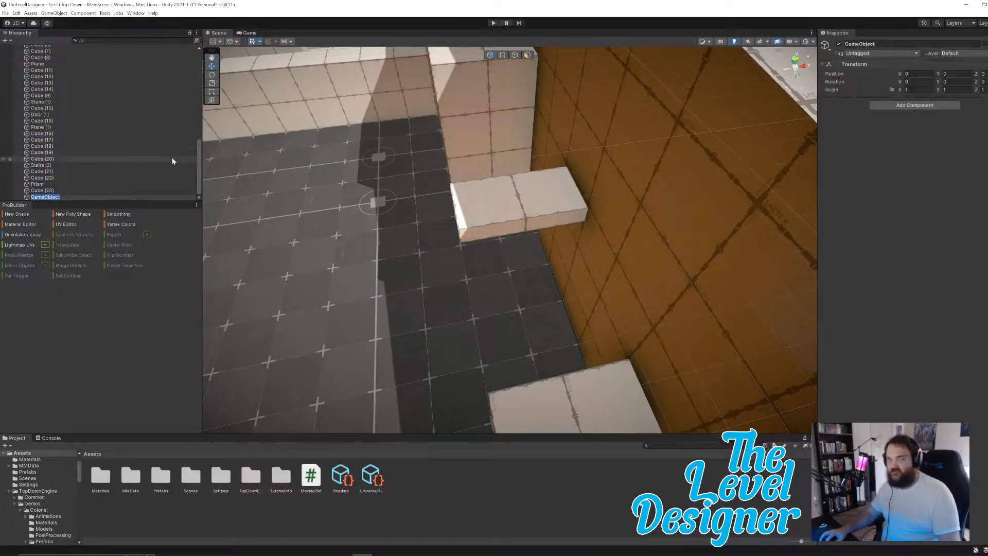
type("M")
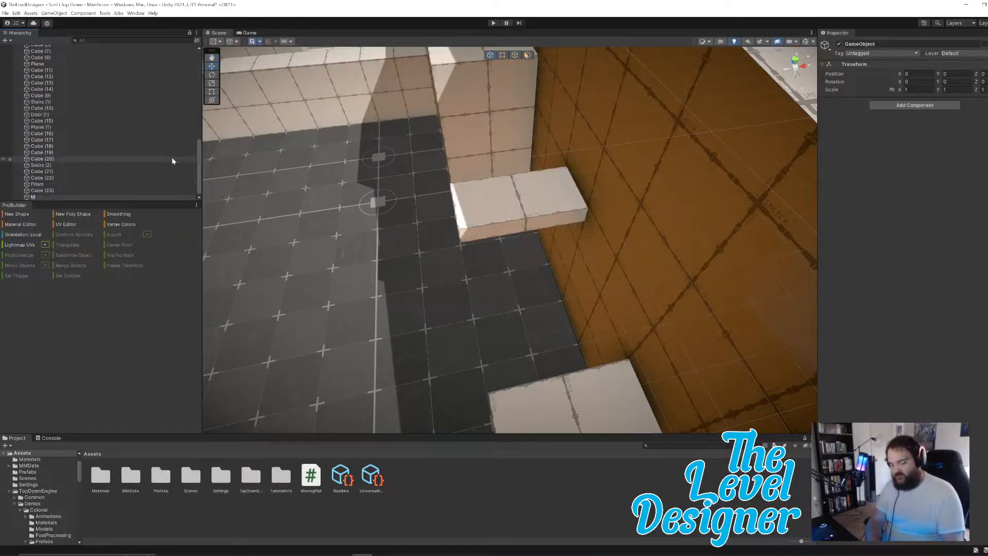
type("ovingPlatPoiun")
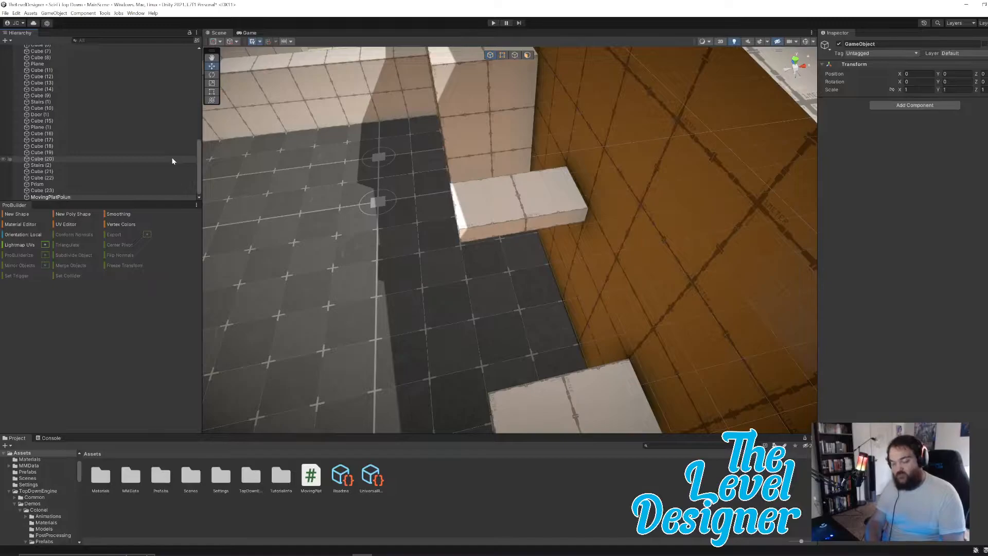
type("Poing")
type("1")
key("Return")
left_click(484, 228)
left_click(71, 197)
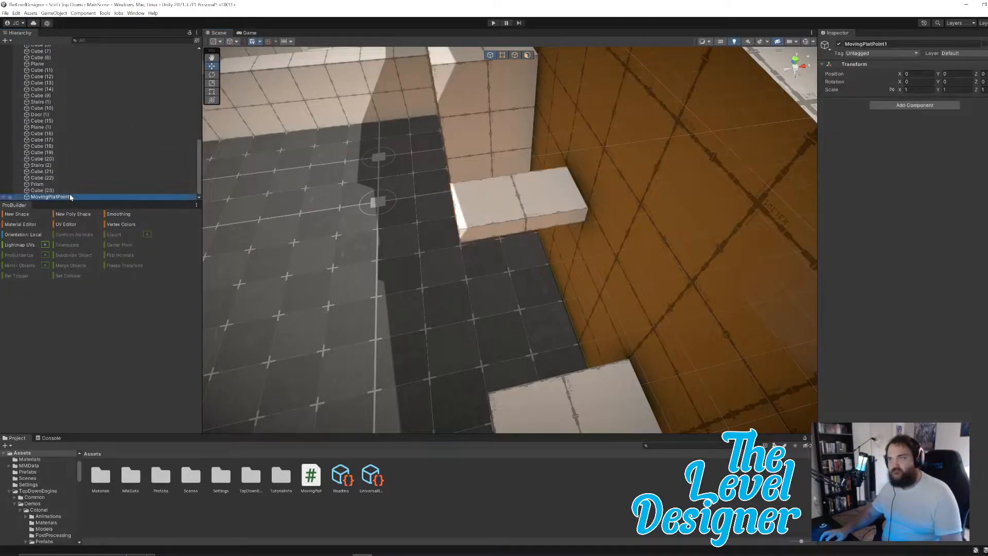
Step: Rename the floating slab object to MovingPlat1
left_click(119, 191)
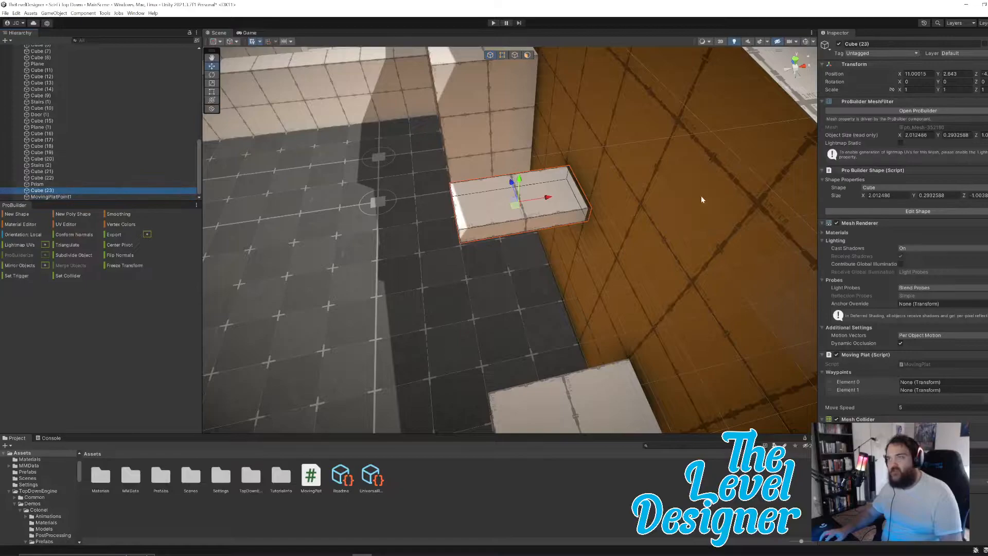
left_click(103, 190)
left_click(911, 45)
type("Mo")
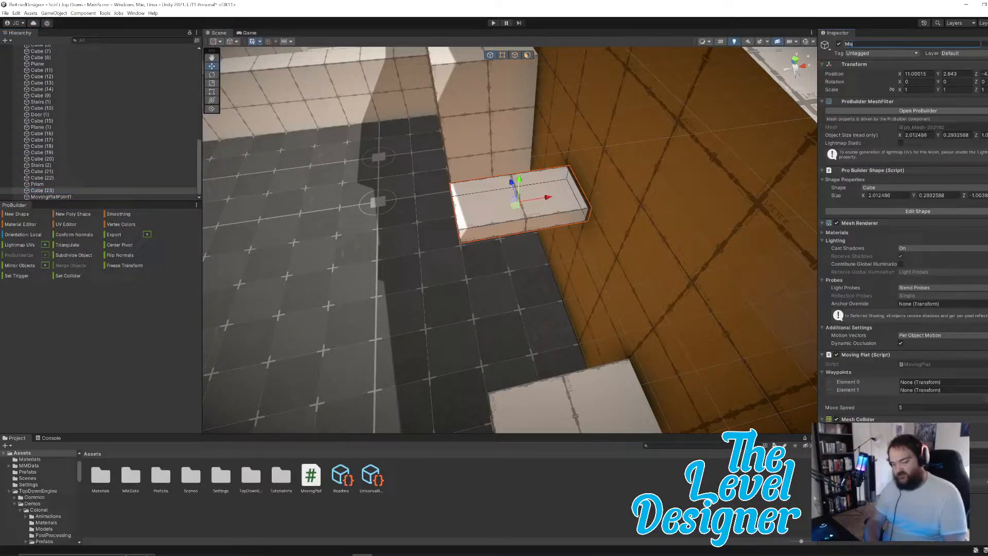
type("vingPlat1")
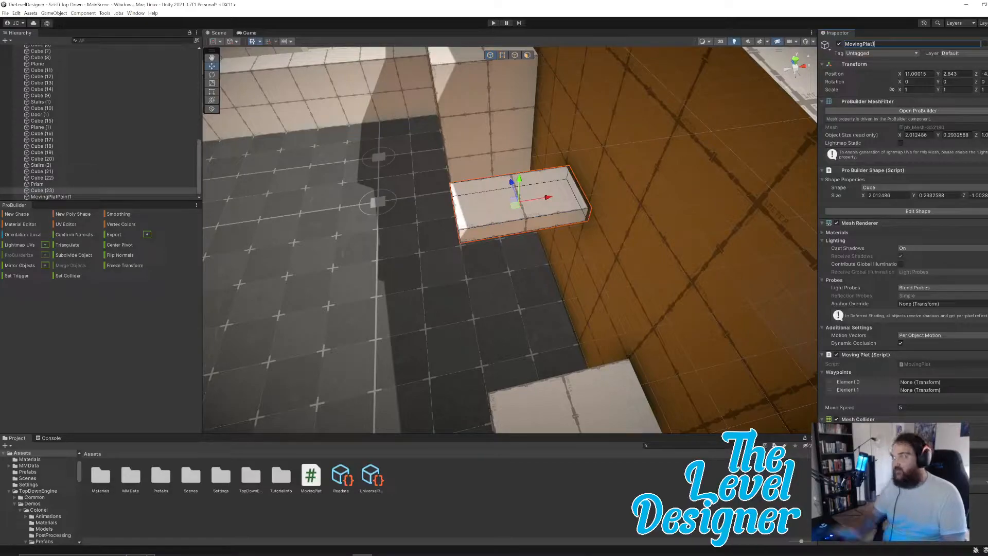
Step: Copy MovingPlat1's world position and paste it onto the MovingPlatPoint1 object
left_click(99, 197)
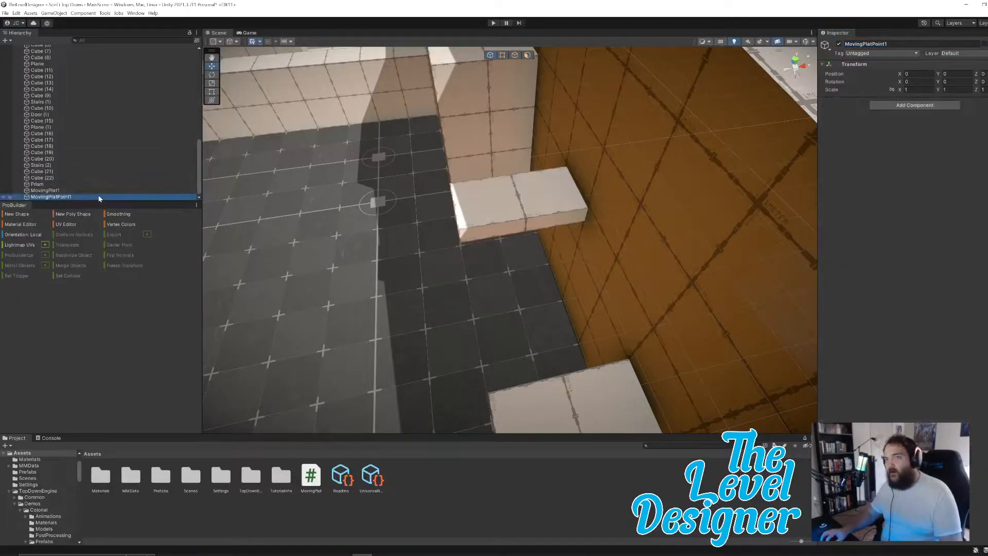
left_click(83, 191)
right_click(852, 64)
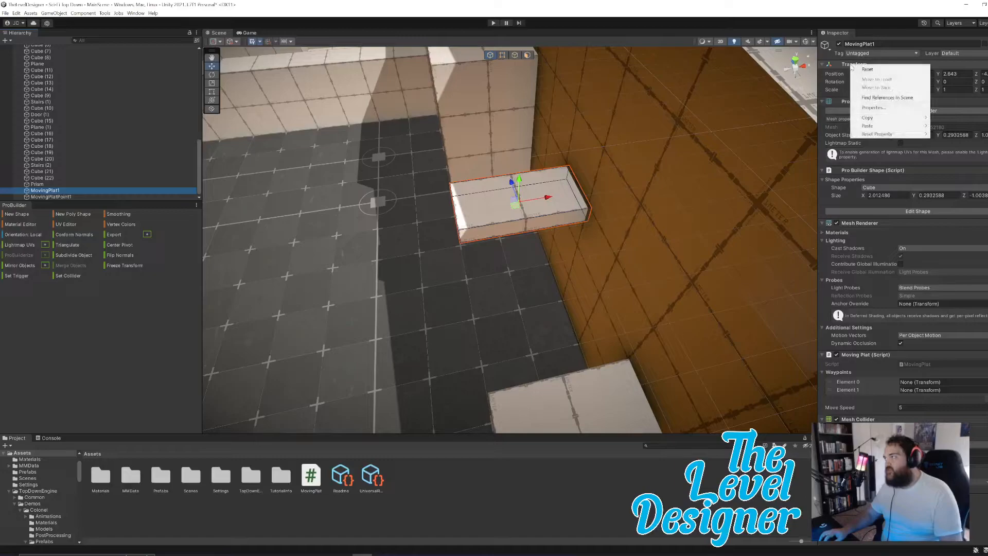
mouse_move(905, 118)
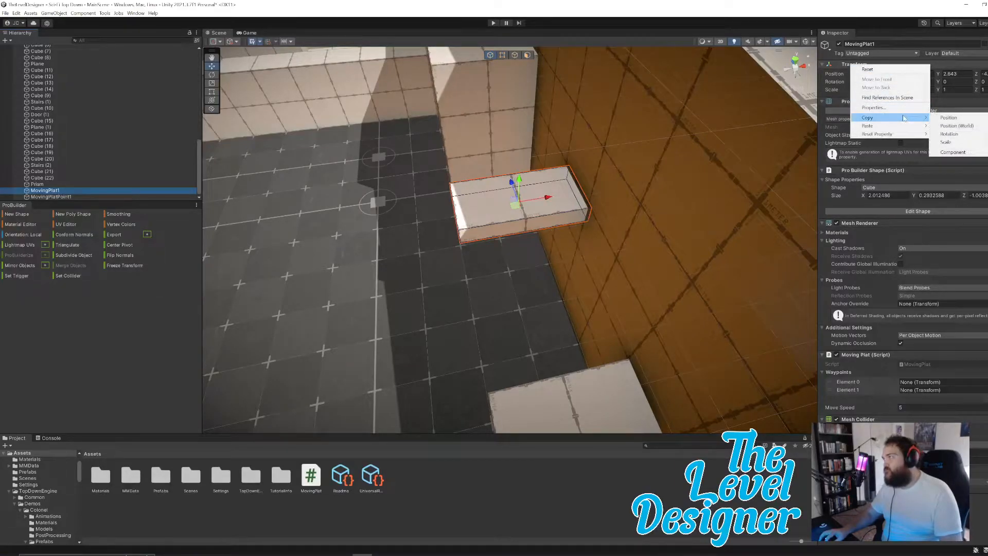
left_click(957, 126)
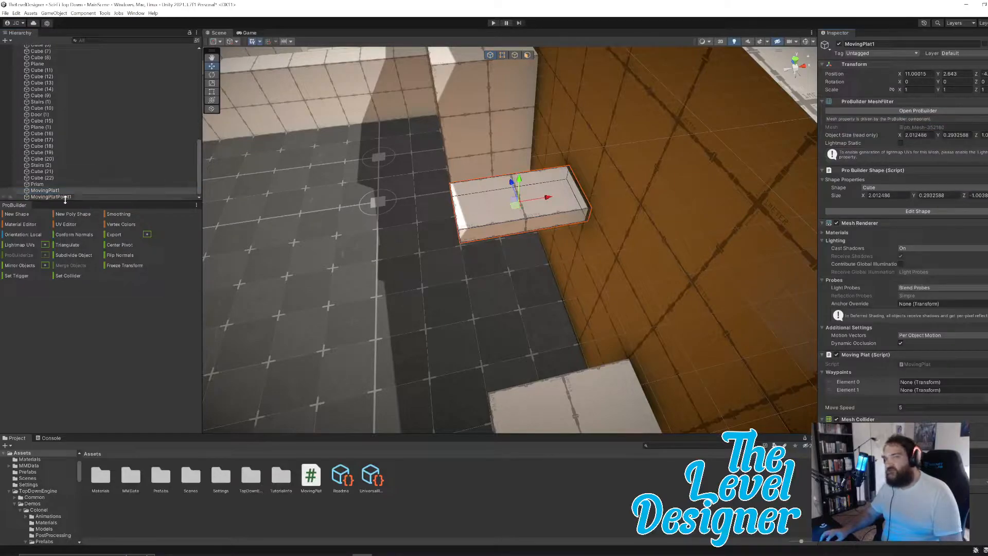
left_click(47, 197)
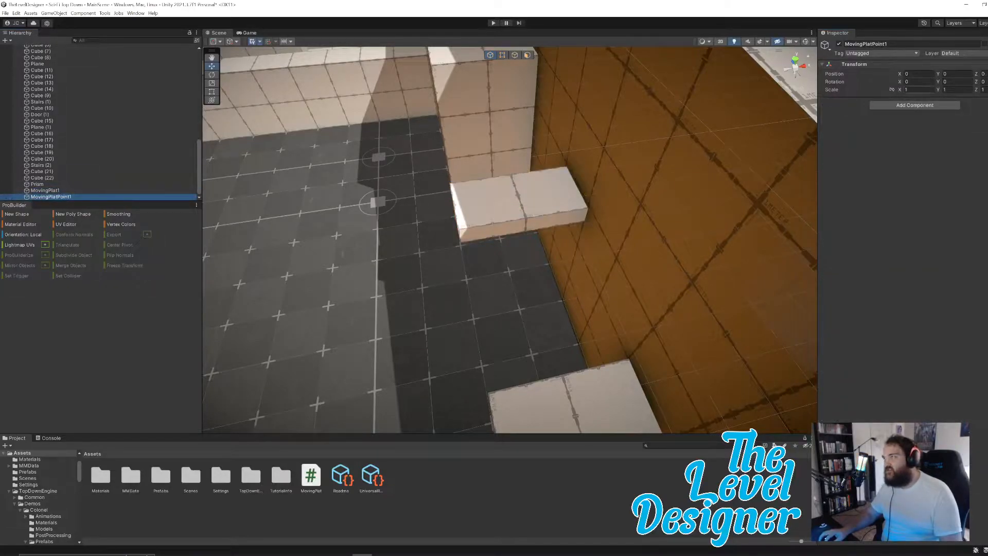
right_click(861, 67)
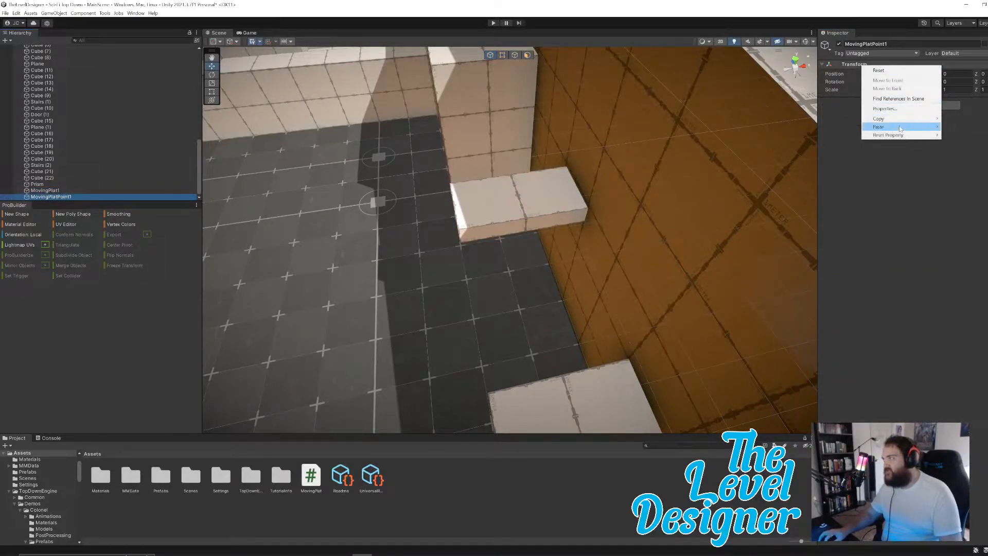
mouse_move(922, 126)
left_click(979, 135)
Step: Shift MovingPlatPoint1 to the middle of the floating slab, at about X 11.98 and Y 2.841
left_click_drag(518, 201, 559, 217, "alt")
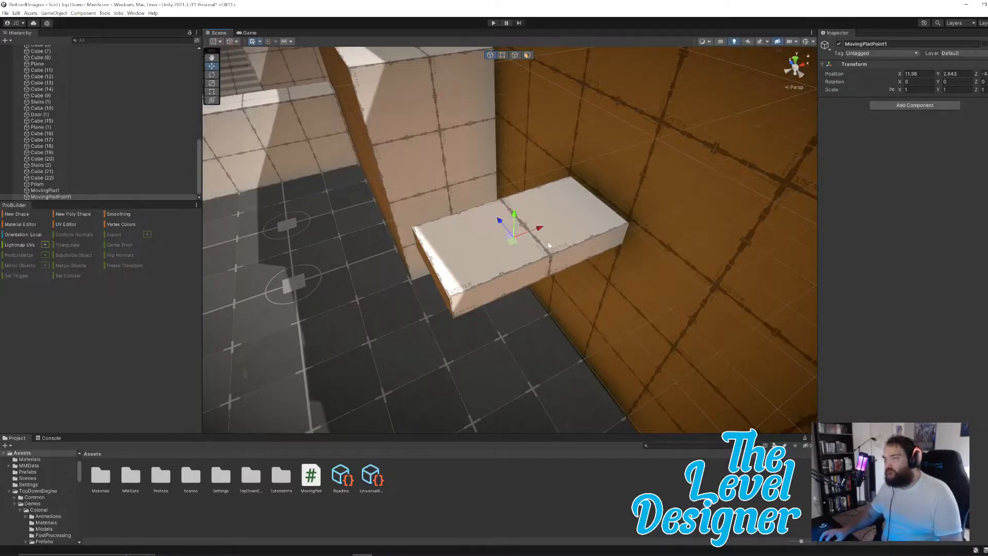
left_click_drag(580, 236, 527, 277, "alt")
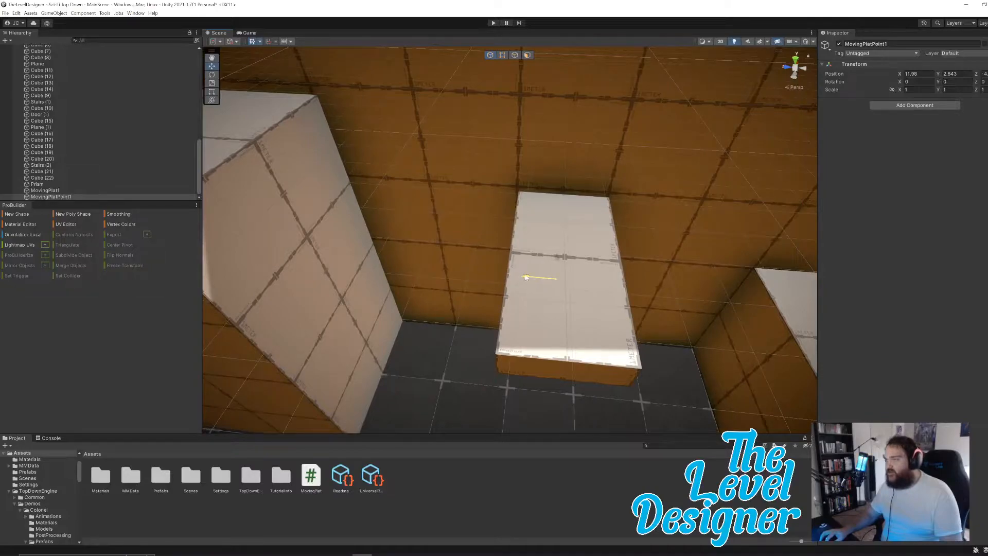
right_click_drag(589, 269, 565, 156)
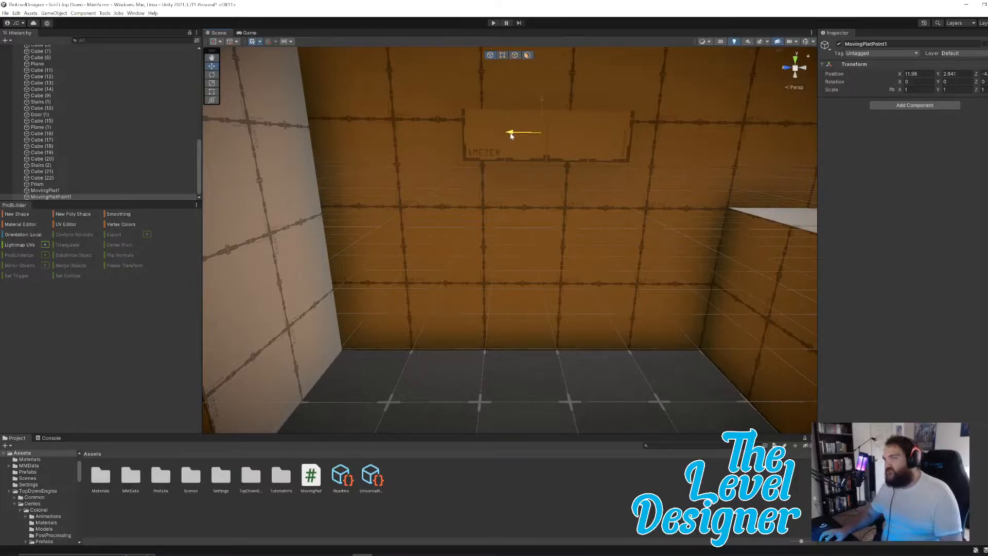
right_click_drag(564, 168, 391, 207)
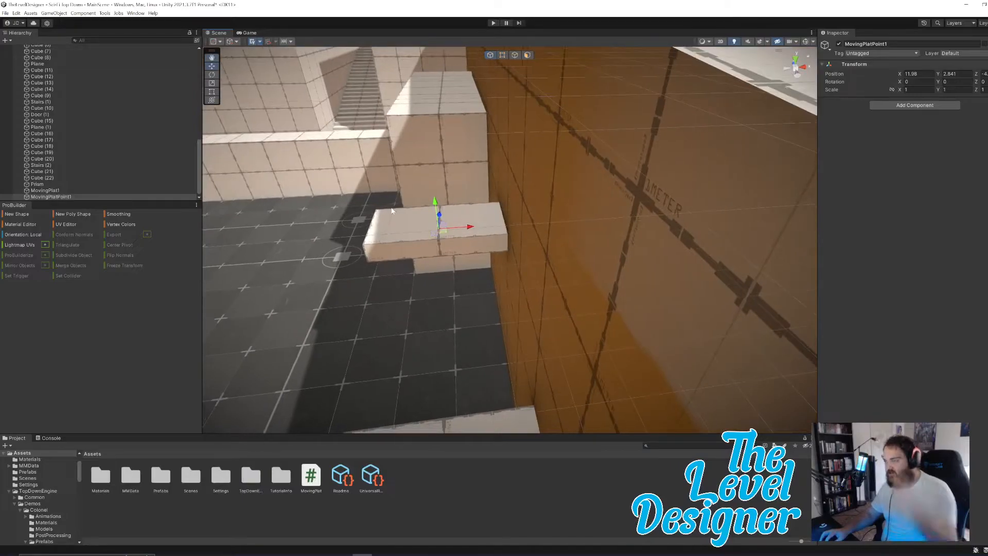
Step: Assign MovingPlat1 to the Obstacles layer and compare it with the layer of the orange wall
left_click(481, 228)
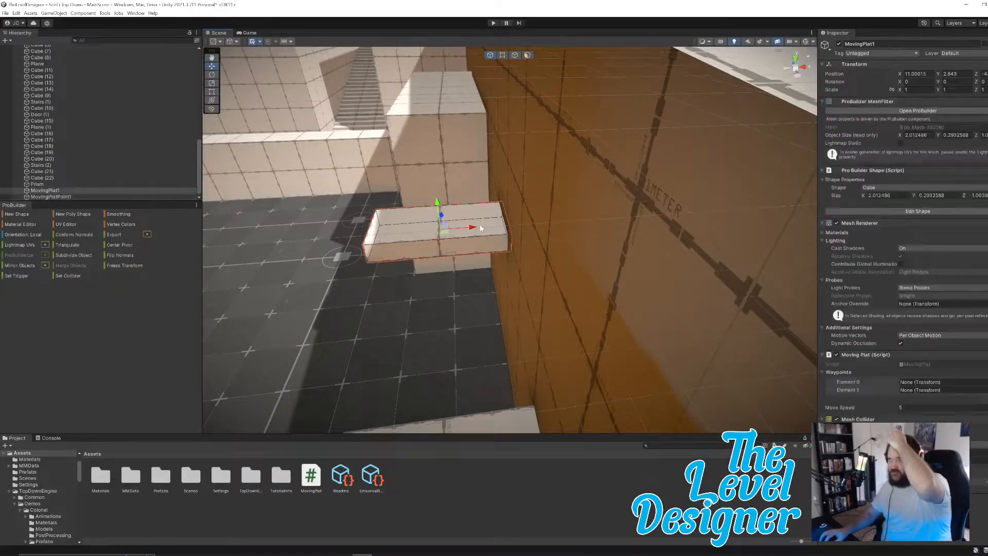
left_click(984, 59)
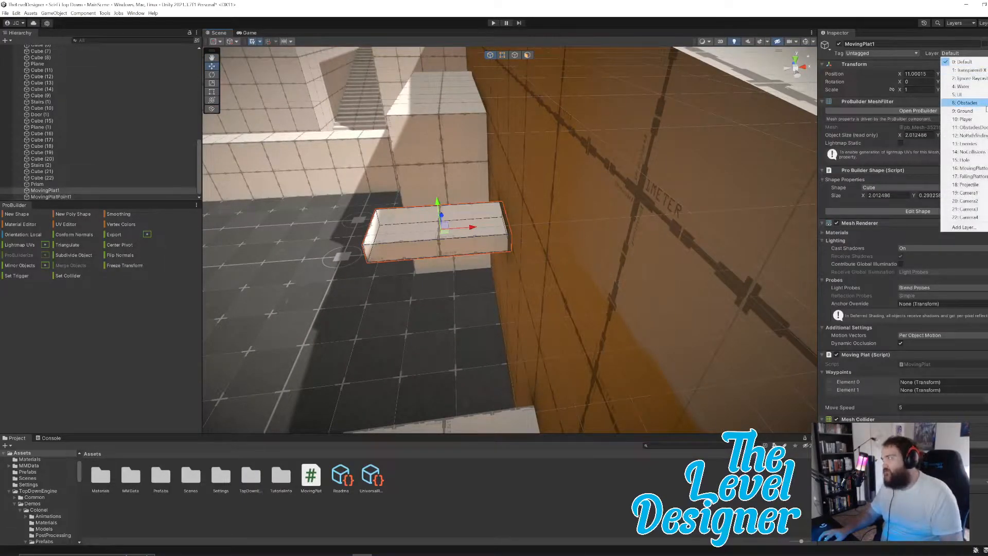
left_click(967, 103)
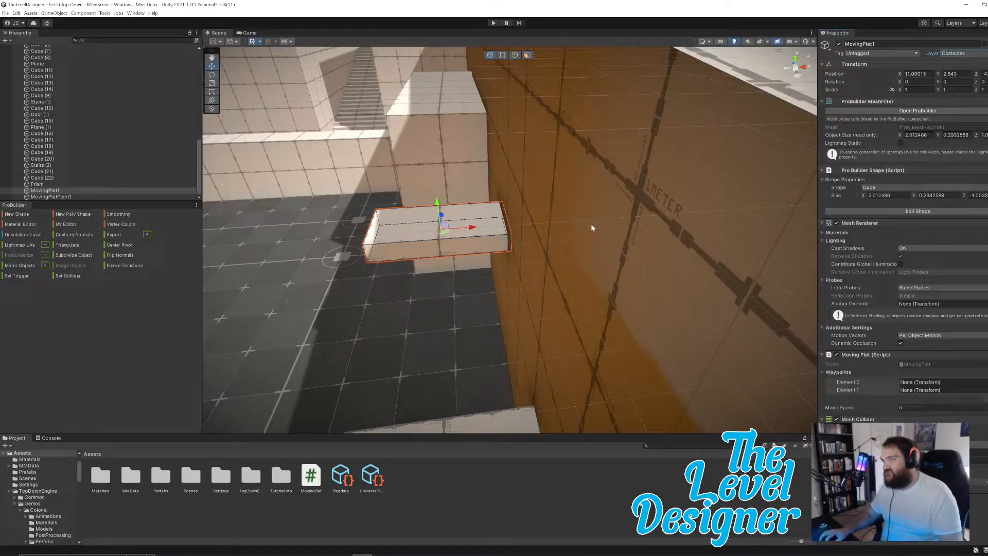
left_click(568, 152)
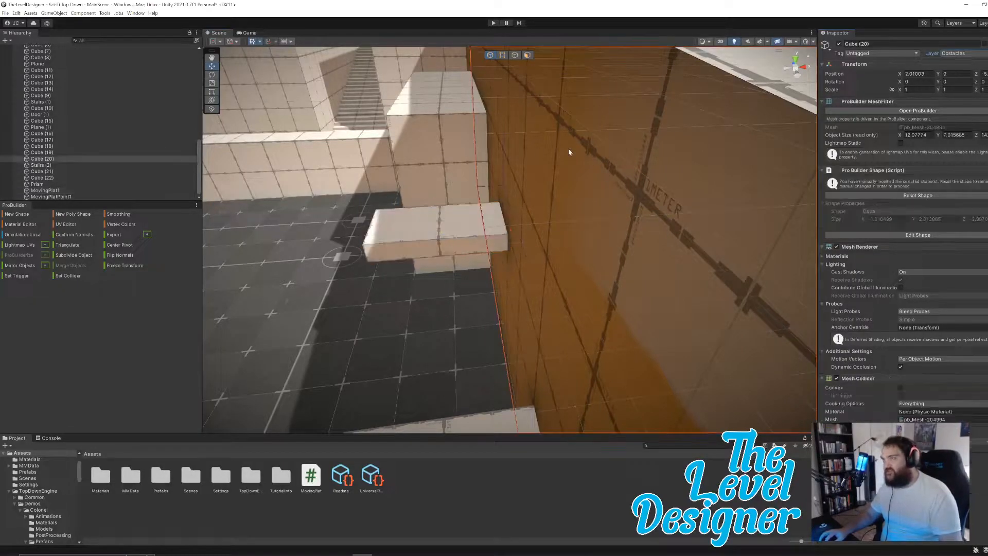
left_click(462, 233)
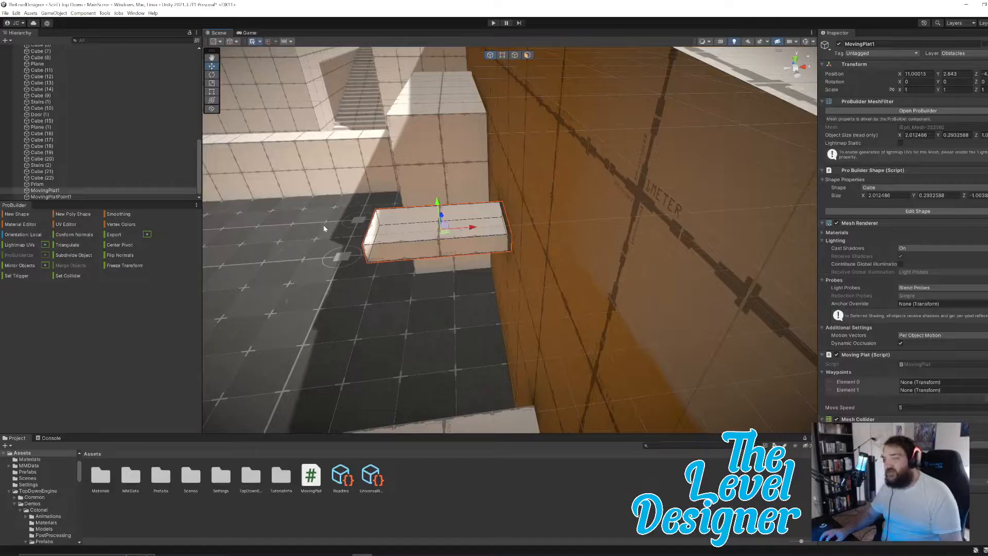
Step: Duplicate MovingPlatPoint1, name the copy MovingPlatPoint2, and move it along X to about 14.6
left_click(80, 196)
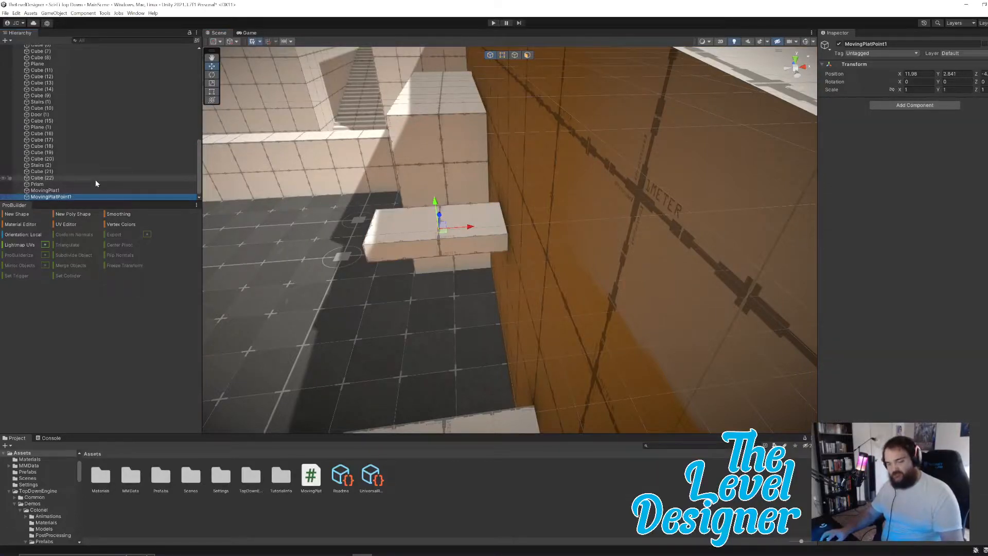
key("ctrl+d")
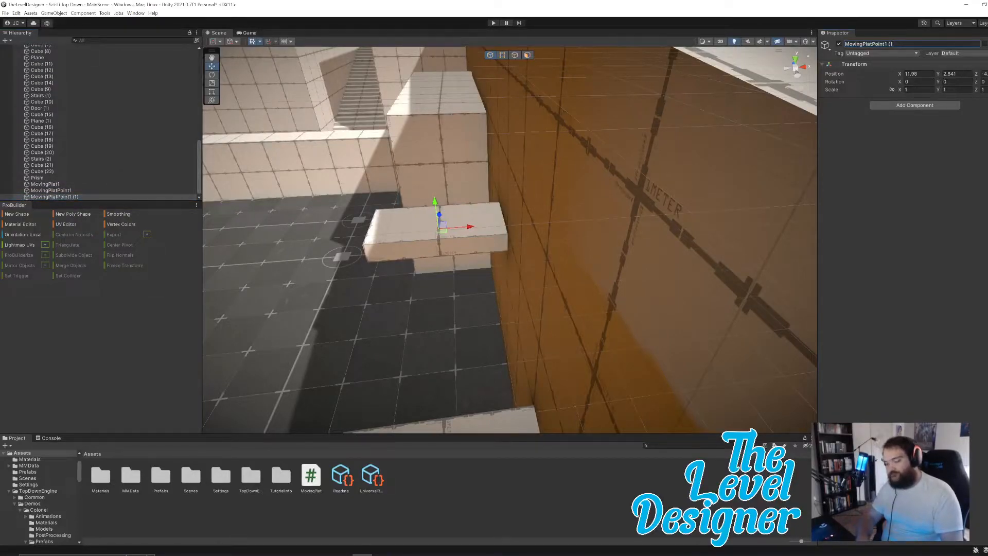
type("2")
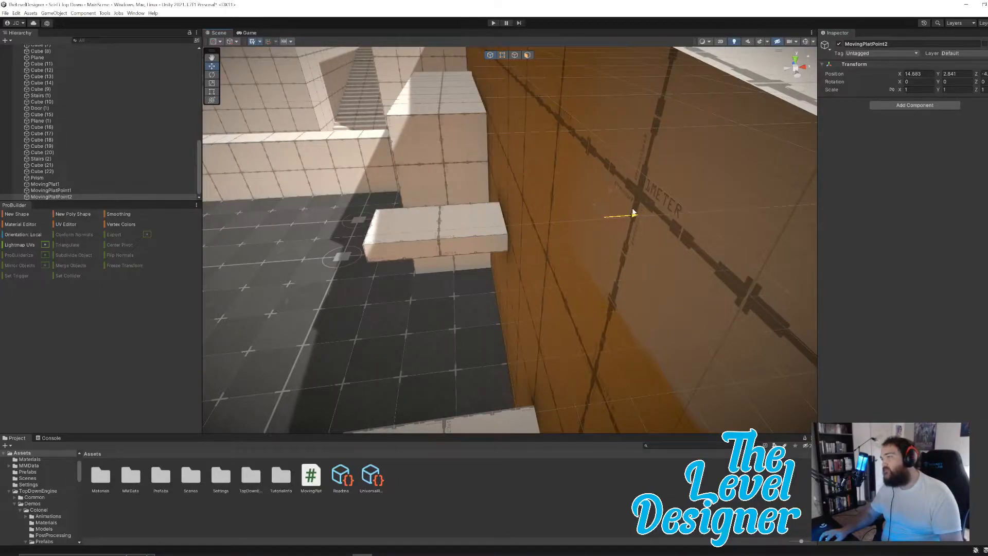
Step: Assign MovingPlatPoint1 to Element 0 and MovingPlatPoint2 to Element 1 of MovingPlat1's Waypoints list
left_click(48, 184)
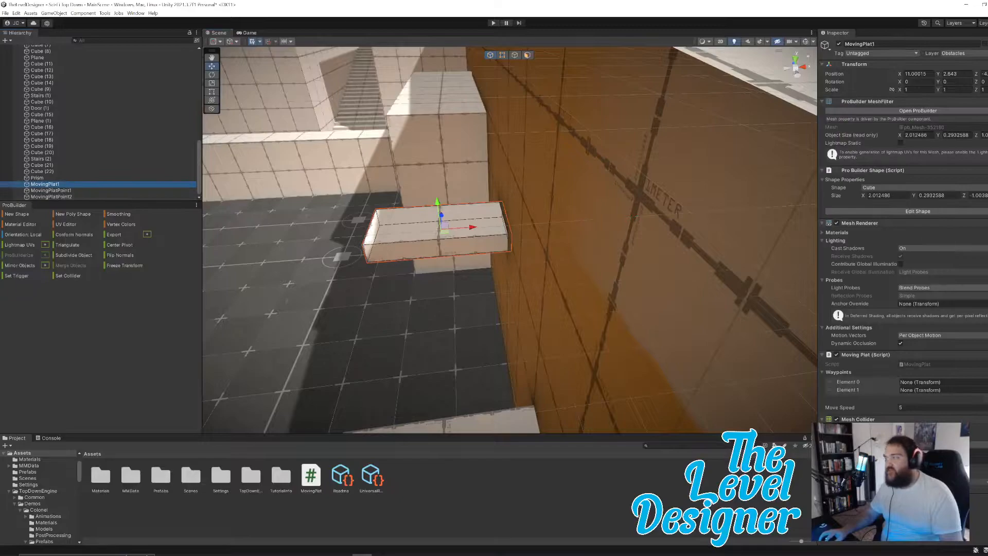
left_click_drag(51, 190, 936, 384)
left_click_drag(65, 197, 921, 391)
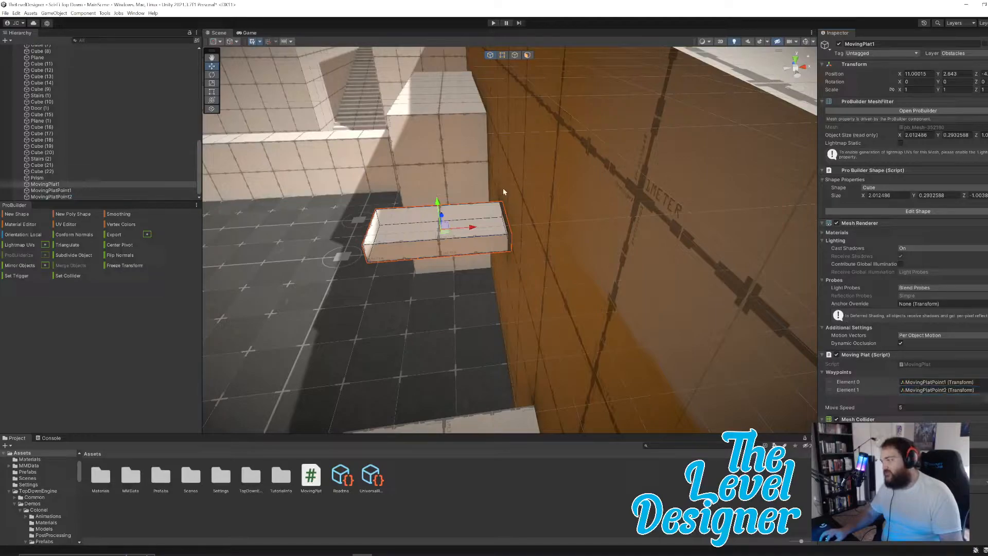
Step: Run the level in play mode and watch the platform travel between its two waypoints in the scene
key("s")
right_click_drag(550, 207, 549, 208)
key("a")
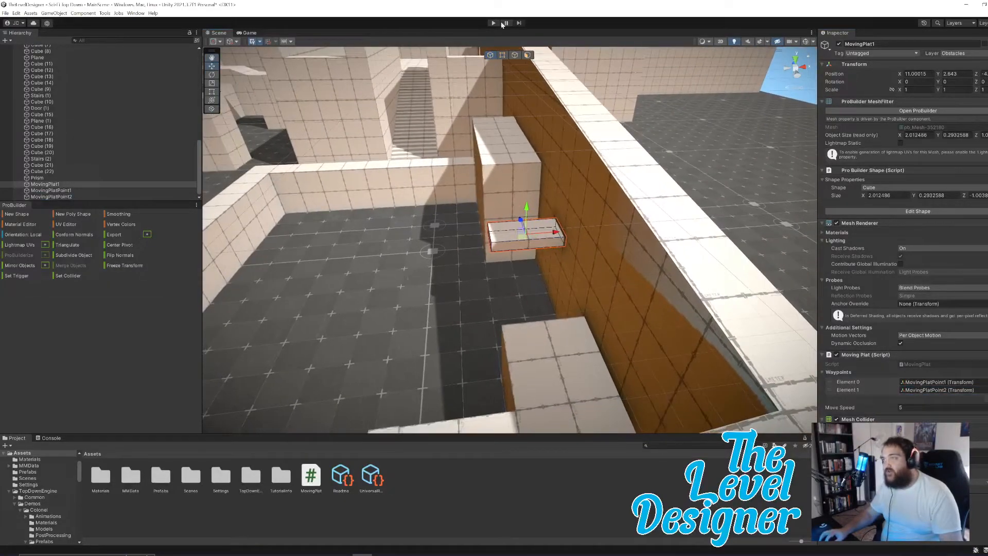
left_click(494, 23)
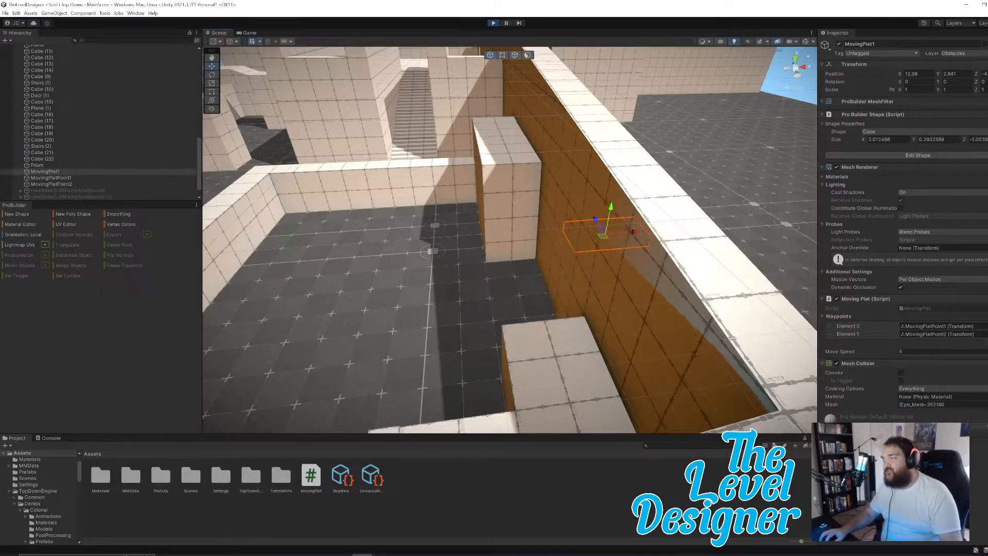
key("w")
mouse_move(674, 265)
right_mouse_down()
mouse_move(665, 267)
mouse_move(675, 270)
right_mouse_up()
key("d")
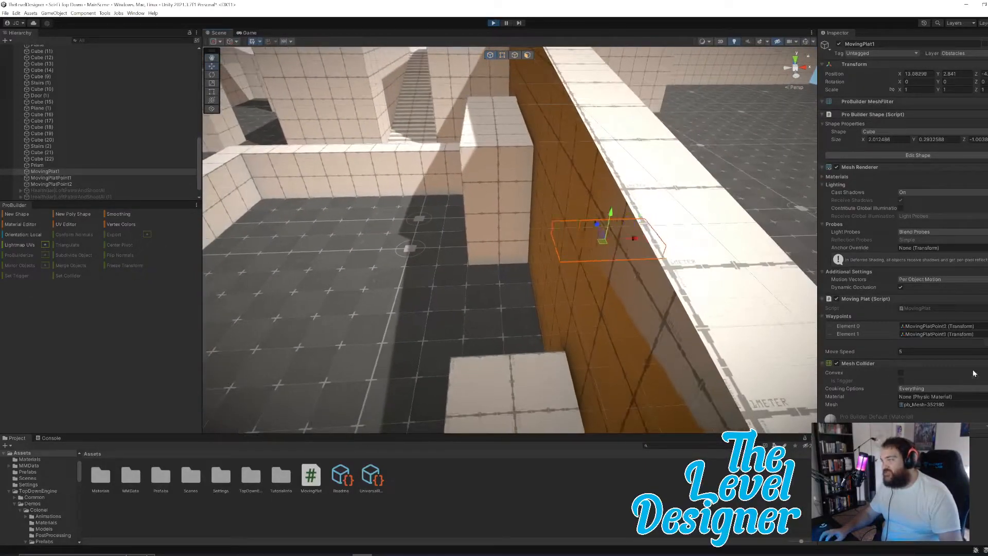
Step: Try the platform at move speeds 2 and 1 in play mode, stop playback, and set MovingPlat1's Move Speed to 1
left_click(980, 352)
type("2")
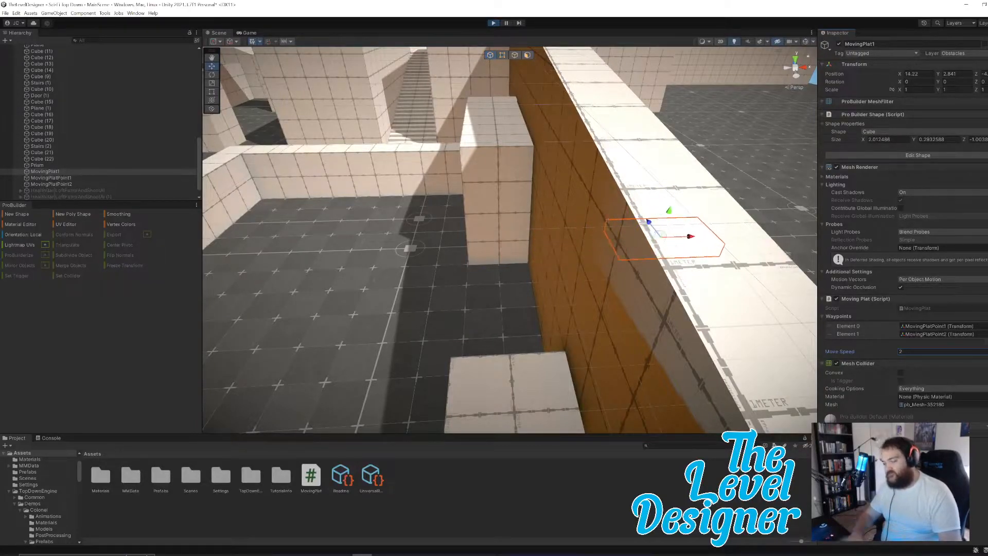
key("BackSpace")
type("1")
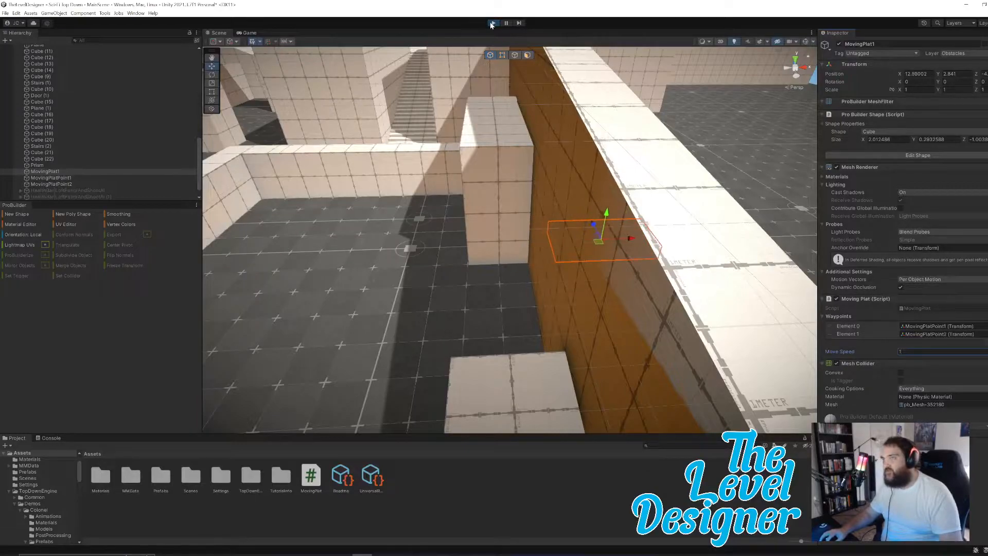
key("ctrl+p")
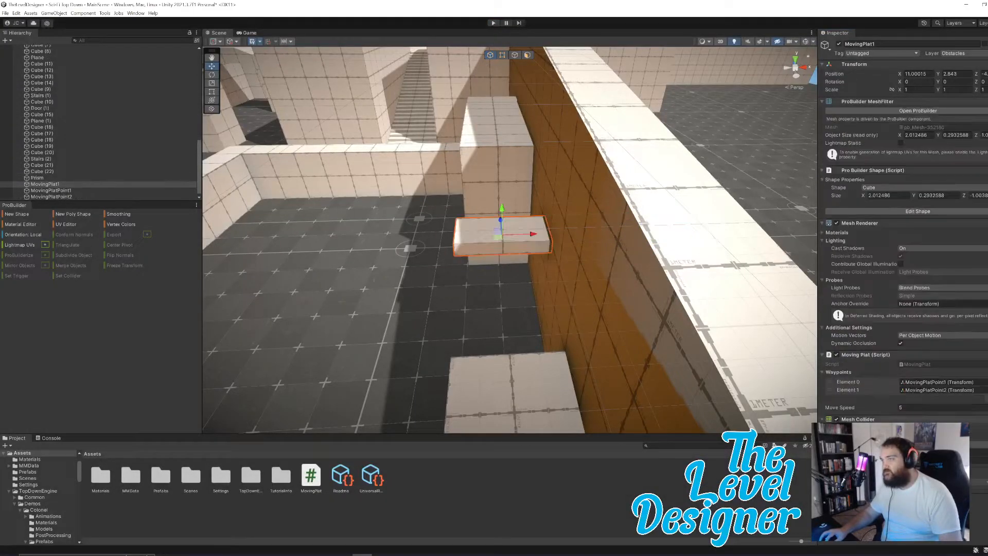
left_click(910, 407)
type("1")
Step: Reposition the waypoints along X, placing MovingPlatPoint1 at about 10.5 and MovingPlatPoint2 at about 13.4
left_click(62, 190)
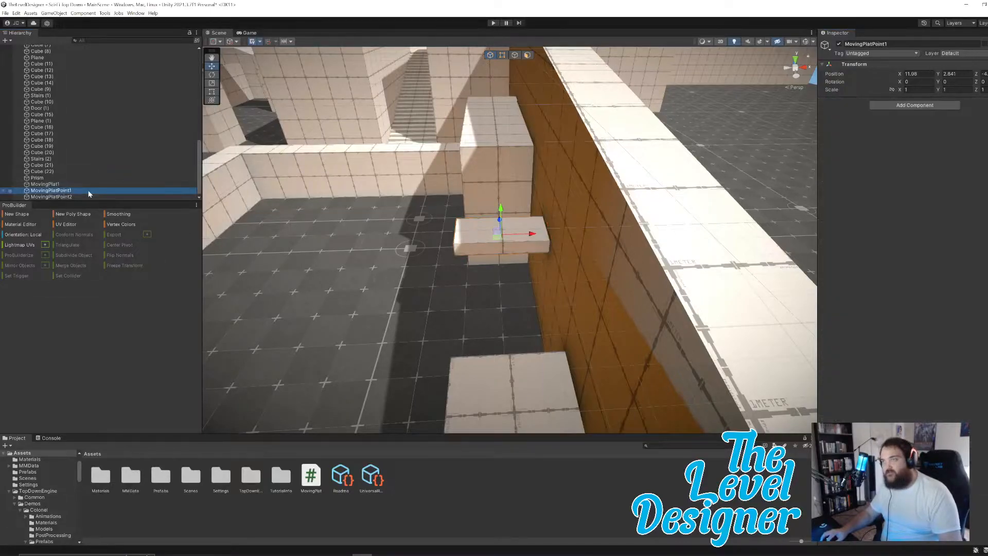
left_click_drag(533, 237, 497, 236)
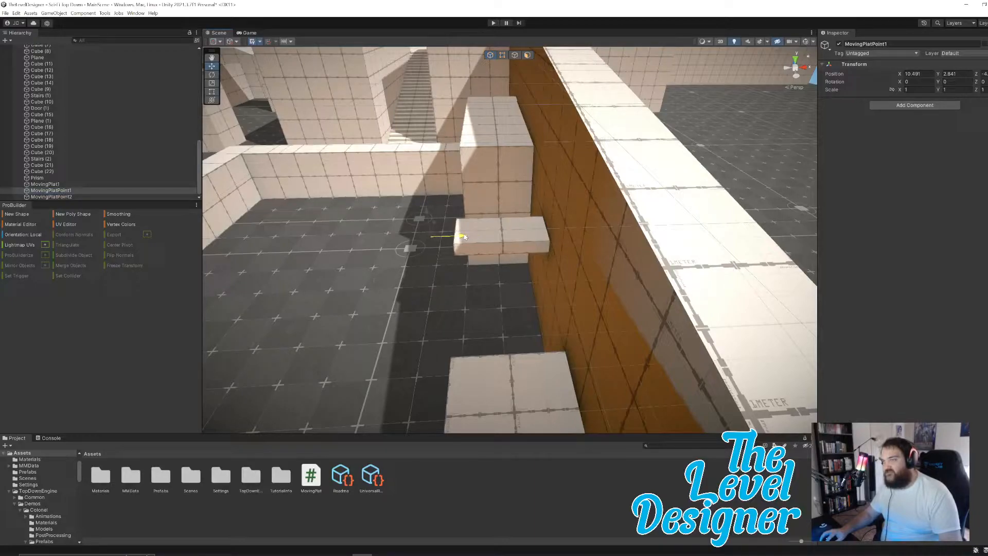
left_click(115, 197)
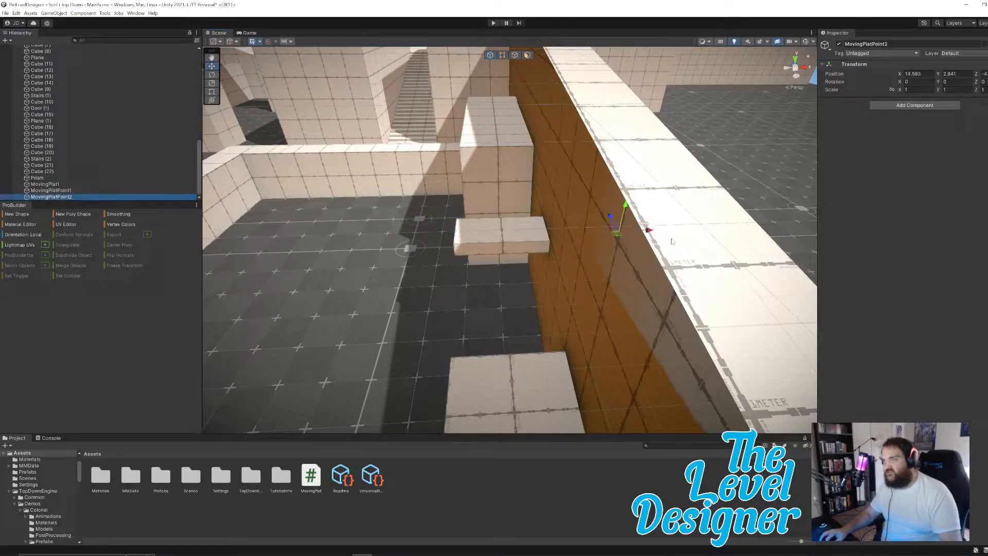
left_click(630, 226)
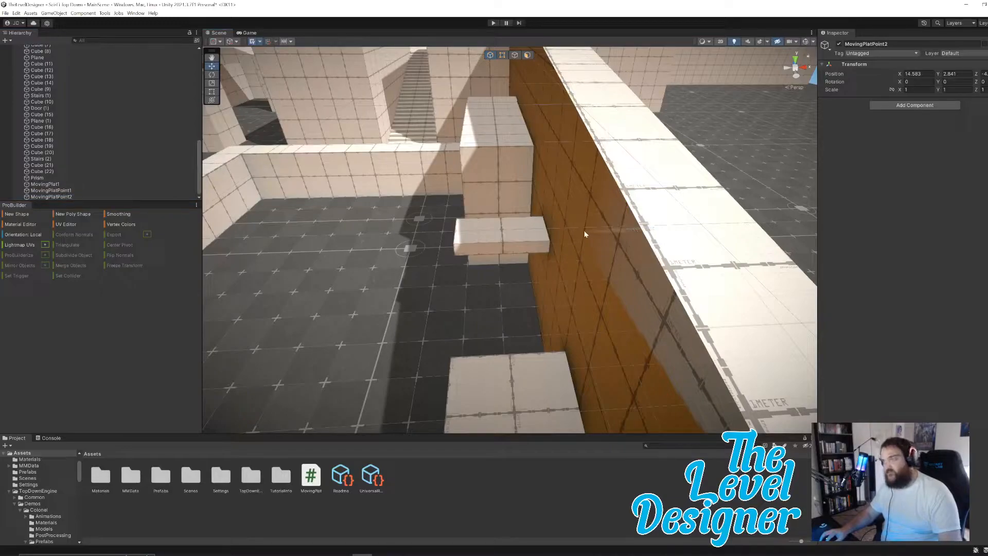
left_click(54, 197)
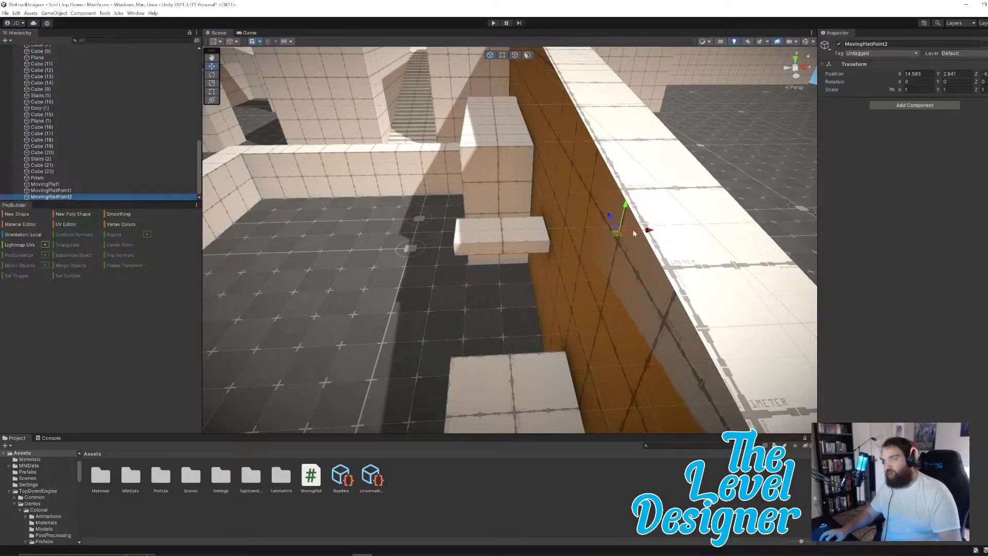
left_click_drag(641, 230, 624, 233)
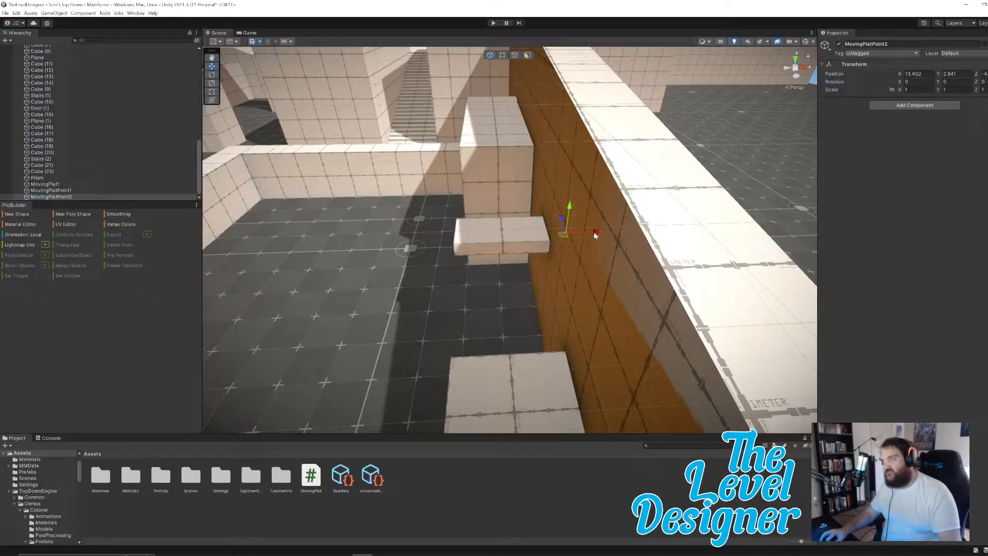
Step: Run play mode again and examine the platform's movement between the repositioned waypoints in the scene
left_click(493, 24)
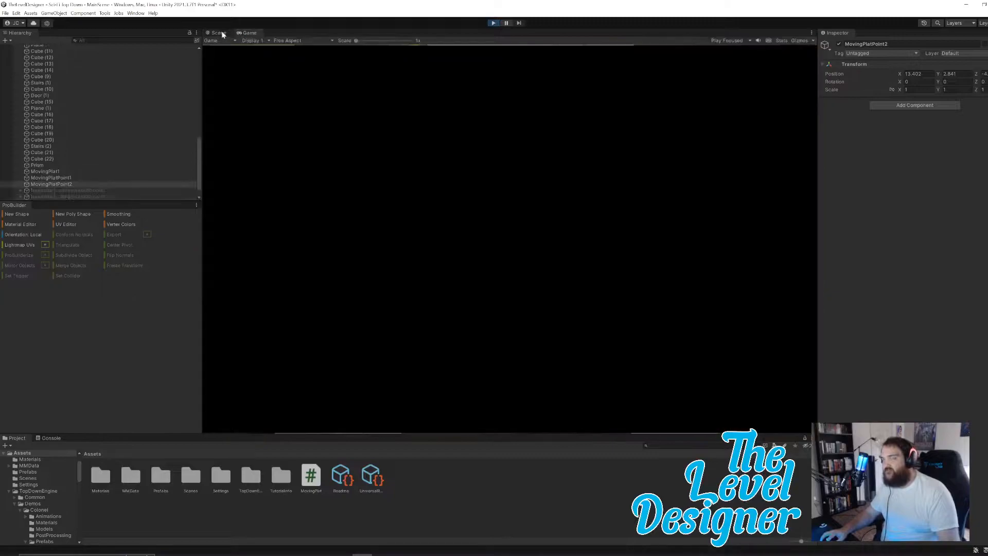
left_click(218, 32)
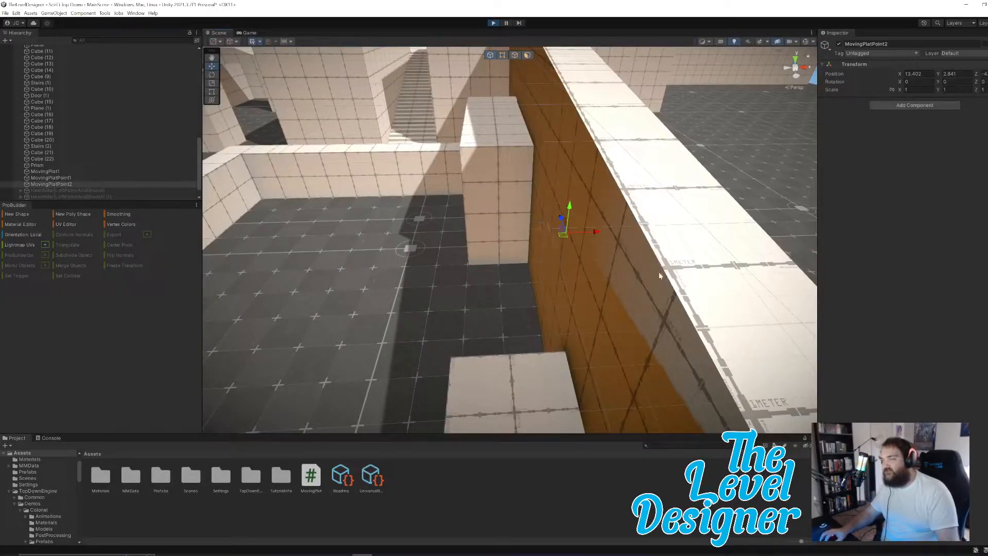
right_click_drag(639, 268, 624, 284)
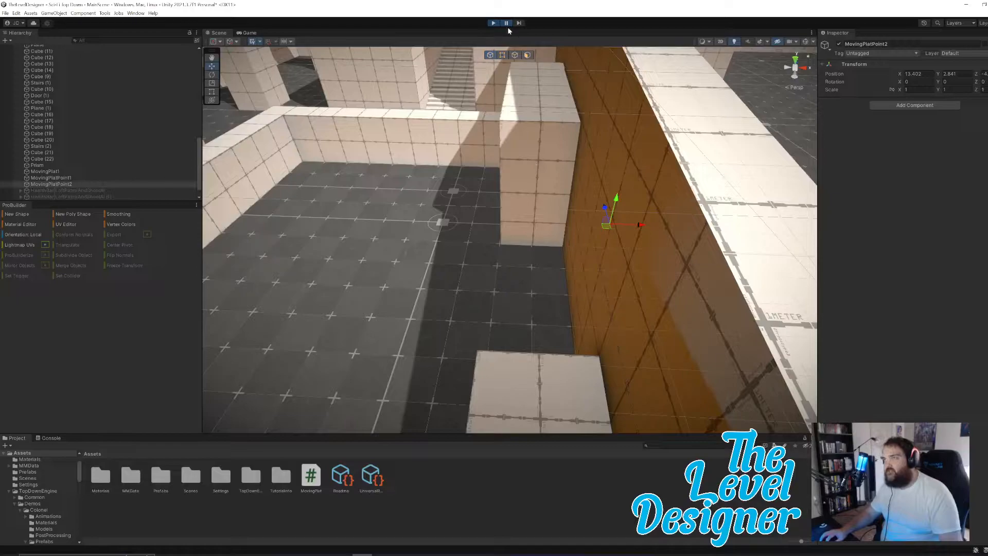
Step: During playback, try MovingPlatPoint1 closer to the wall at about 11.05 on X, checking the platform's movement in the scene
left_click(250, 33)
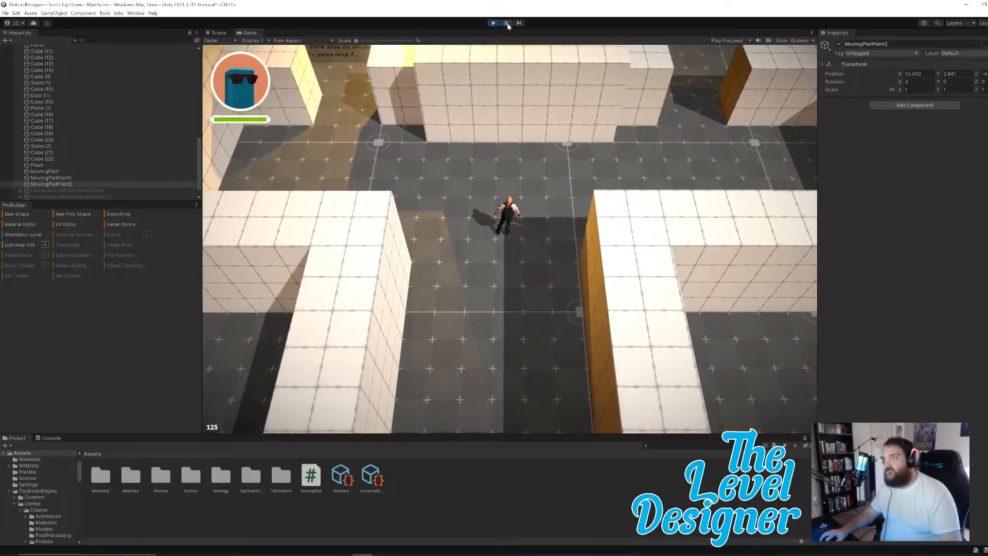
left_click(218, 33)
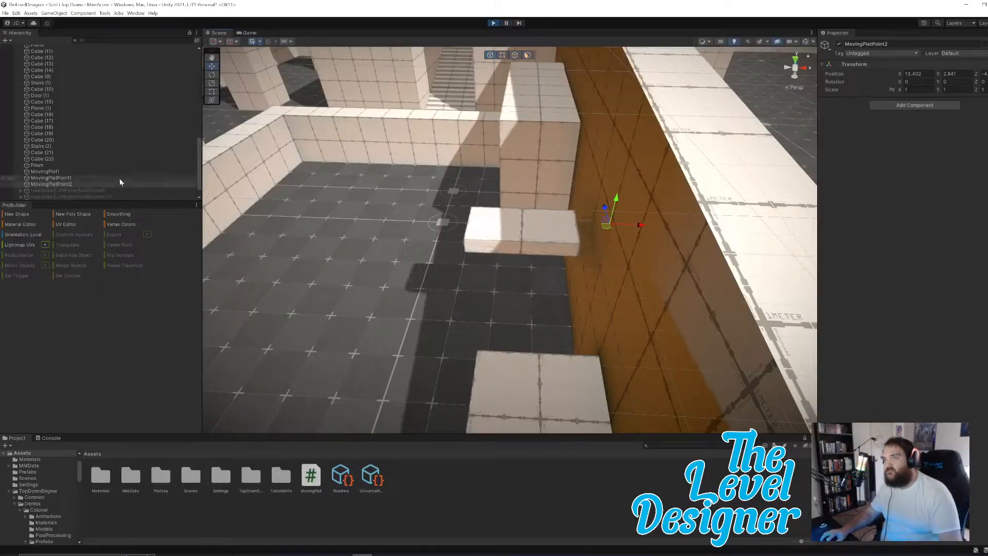
left_click(94, 178)
left_click_drag(494, 220, 515, 222)
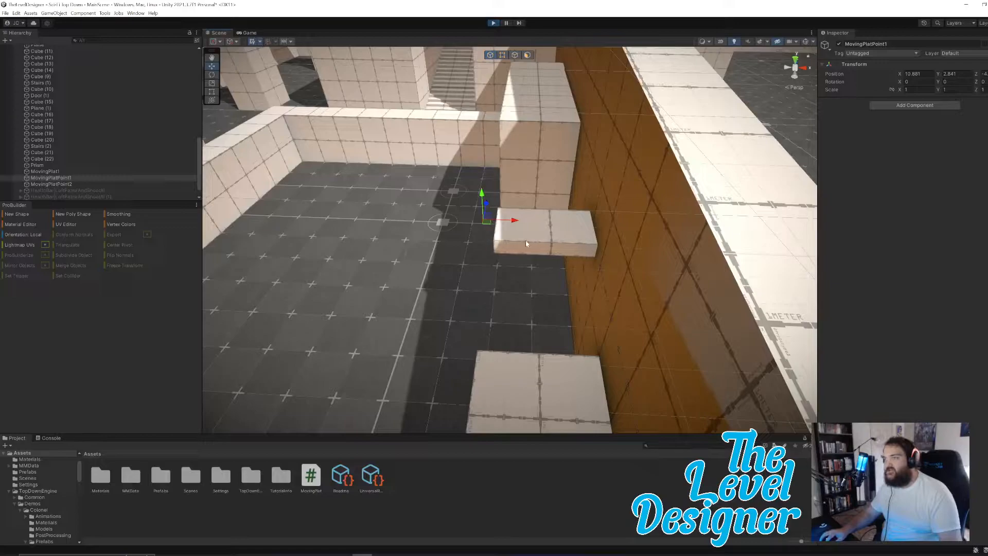
right_click_drag(572, 242, 529, 215)
left_click_drag(535, 203, 542, 201)
right_click_drag(587, 217, 579, 221)
key("d")
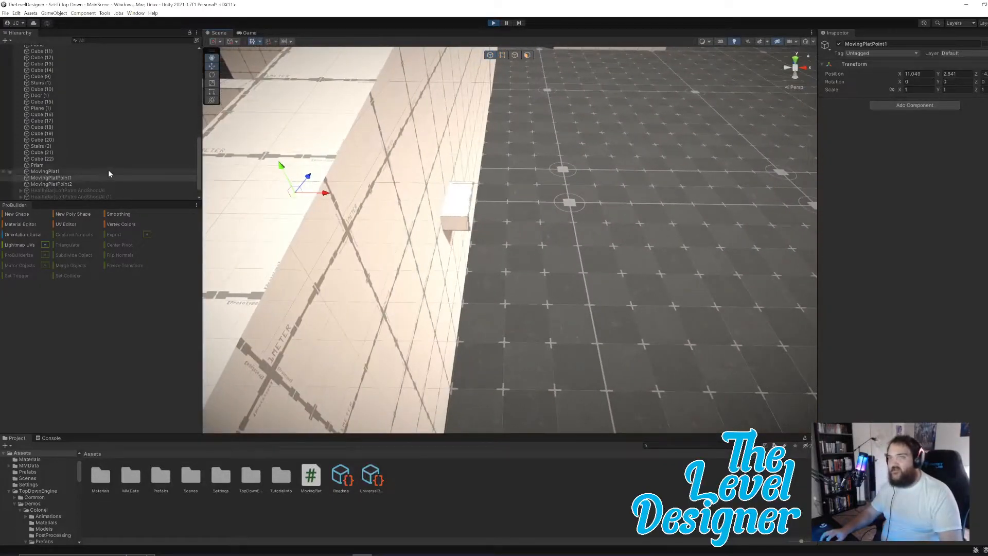
Step: During playback, try MovingPlatPoint2 at about 12.97 on X and check how far the platform retracts into the wall
left_click(93, 183)
right_click_drag(499, 247, 498, 246)
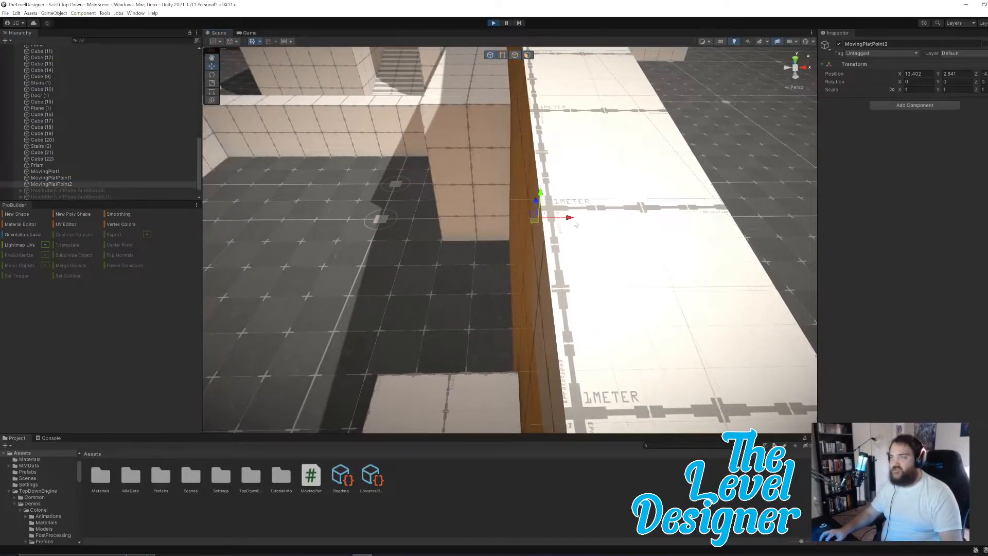
left_click_drag(570, 219, 546, 225)
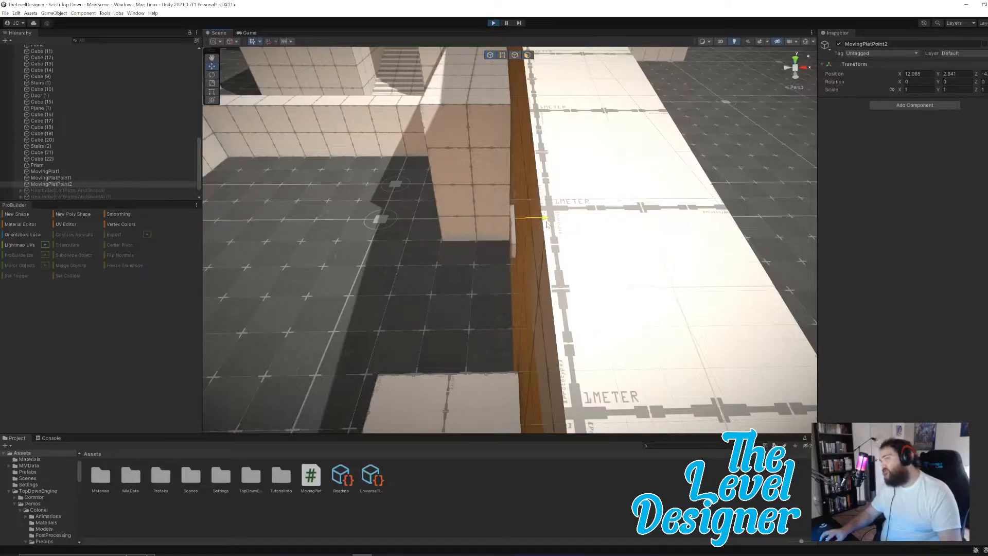
right_click_drag(572, 238, 548, 234)
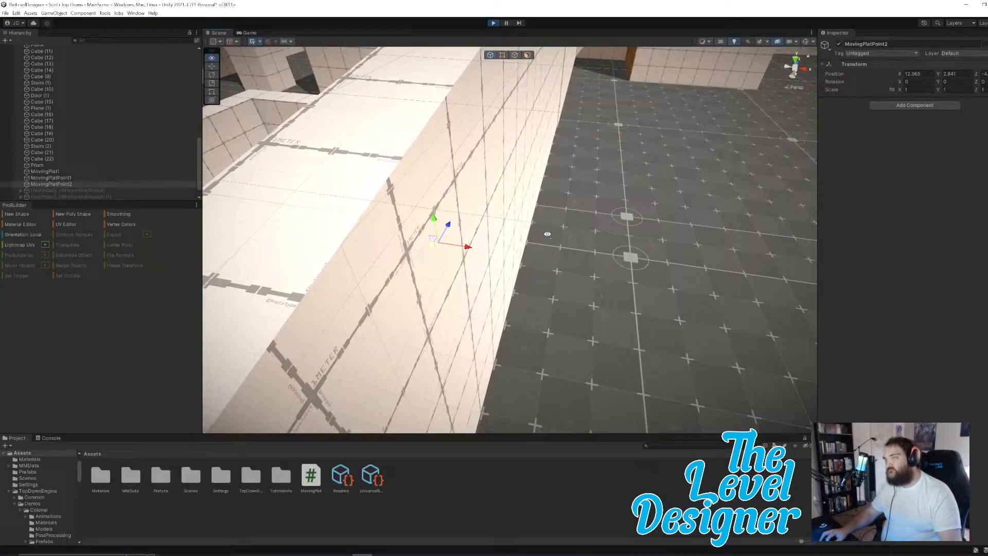
right_click_drag(547, 234, 579, 241)
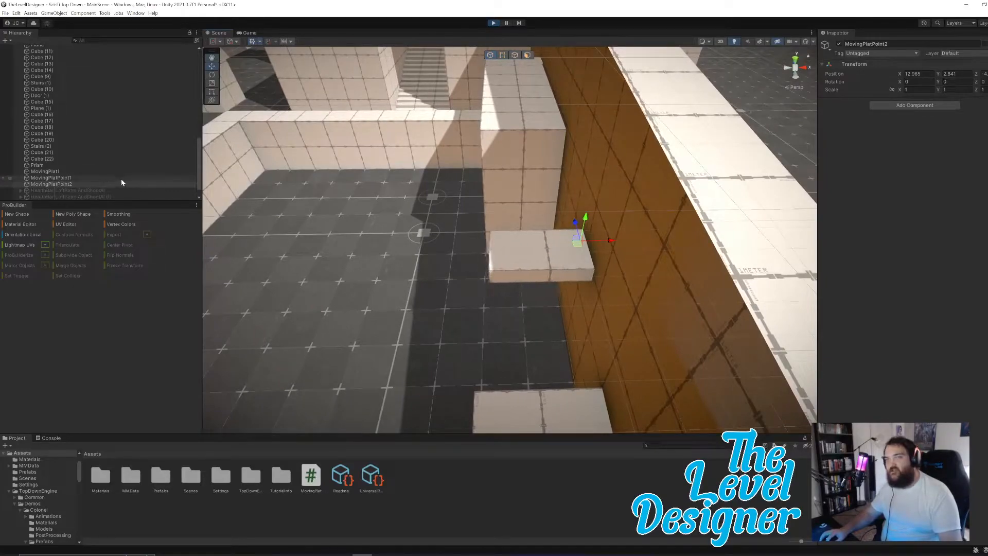
Step: Try MovingPlat1 at move speeds .5 and .7 in play mode, stop playback, and set its Move Speed to 0.7
left_click(88, 171)
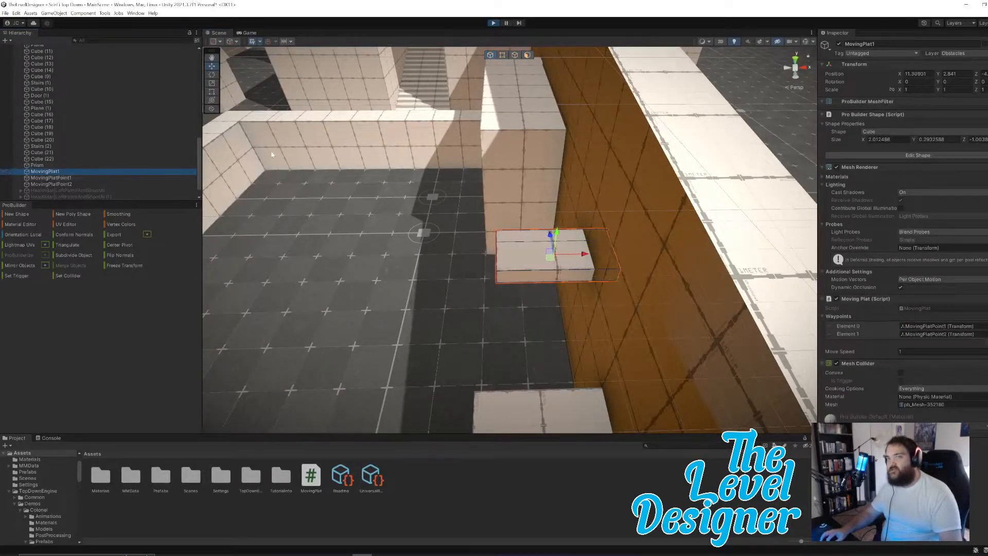
left_click(907, 351)
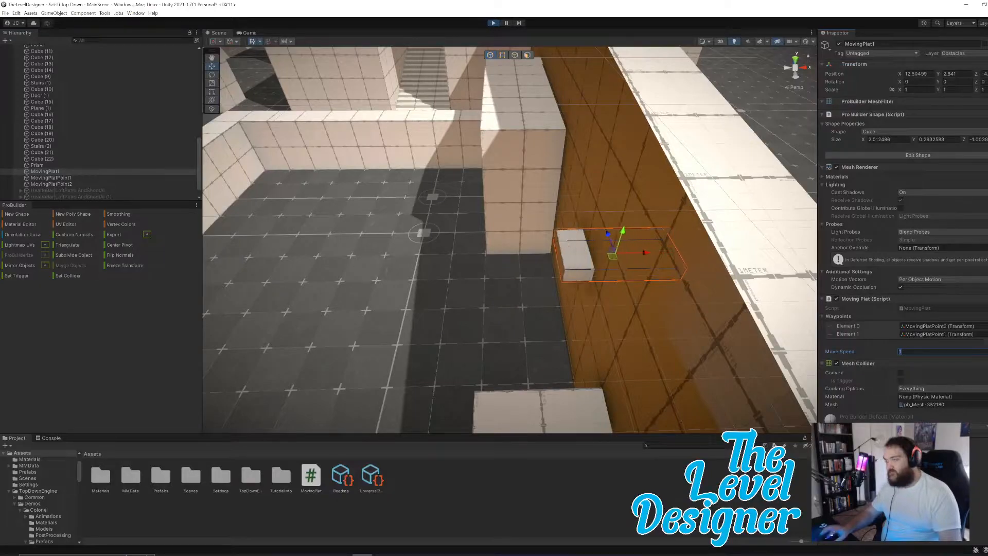
key("BackSpace")
type(".5")
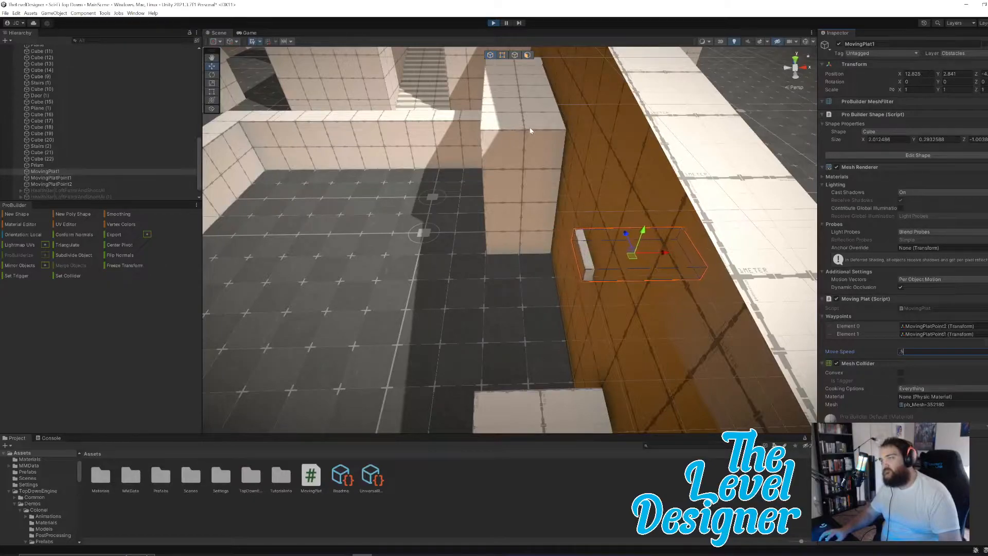
key("BackSpace")
type("7")
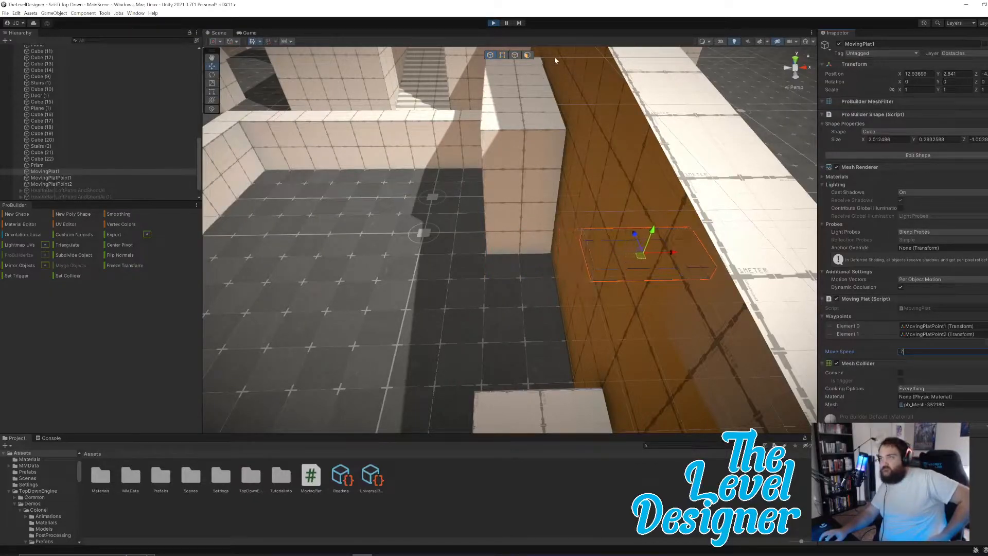
left_click(493, 24)
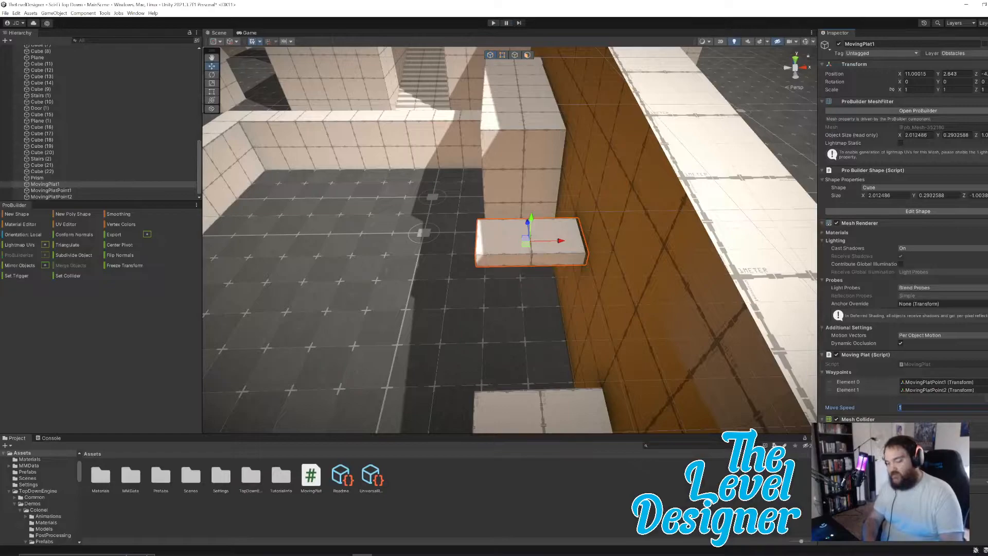
Step: Reposition MovingPlatPoint1 along X to about 10.9, near the platform's outer edge
left_click(92, 190)
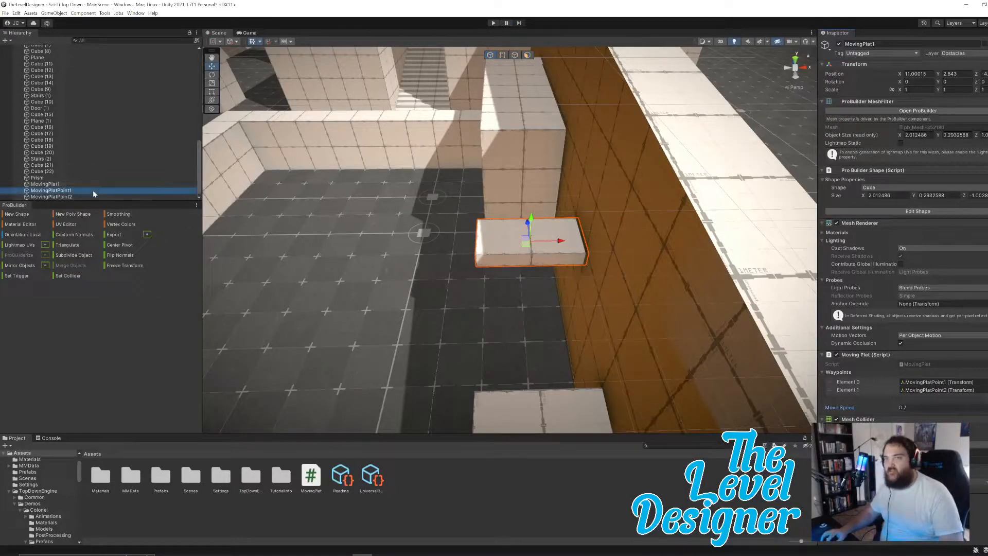
left_click_drag(496, 246, 533, 254)
key("a")
right_click_drag(532, 253, 533, 253)
key("d")
left_click_drag(528, 247, 523, 247)
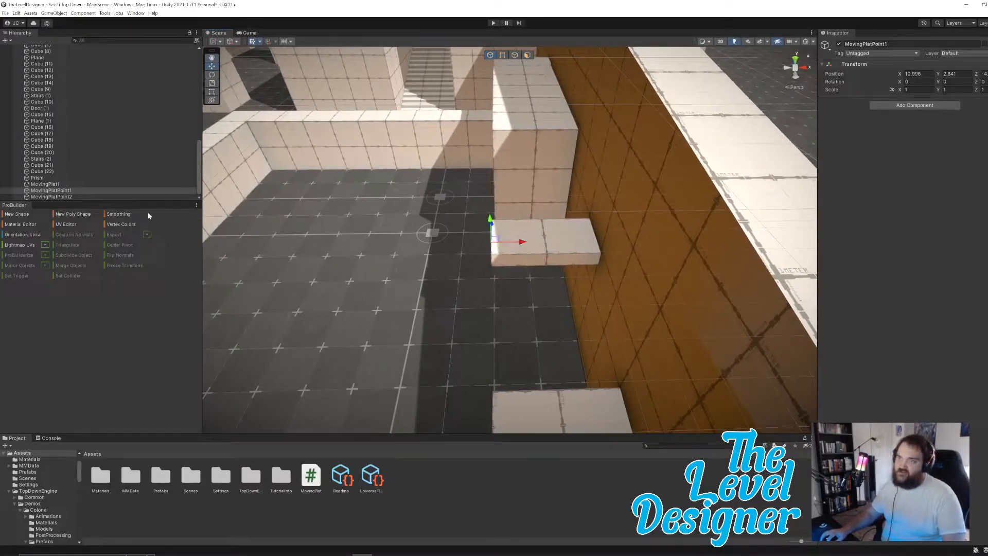
Step: Reposition MovingPlatPoint2 along X to about 12.98, inside the wall beside the platform
left_click(131, 198)
key("d")
right_click_drag(661, 257, 641, 250)
left_click_drag(628, 247, 604, 250)
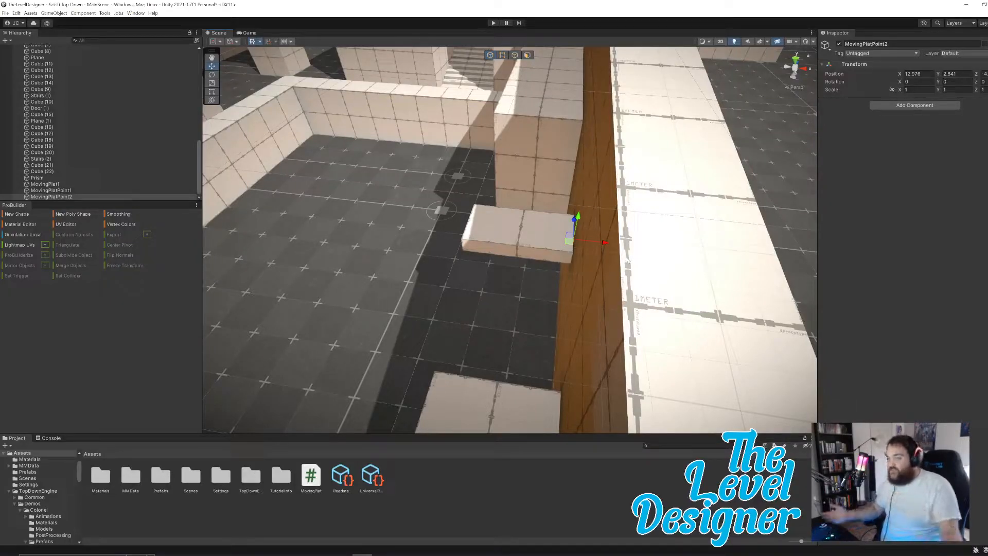
mouse_move(579, 229)
left_mouse_down("alt")
mouse_move(569, 260)
mouse_move(686, 253)
mouse_move(662, 243)
mouse_move(582, 243)
left_mouse_up("alt")
scroll(685, 254, "down", 5)
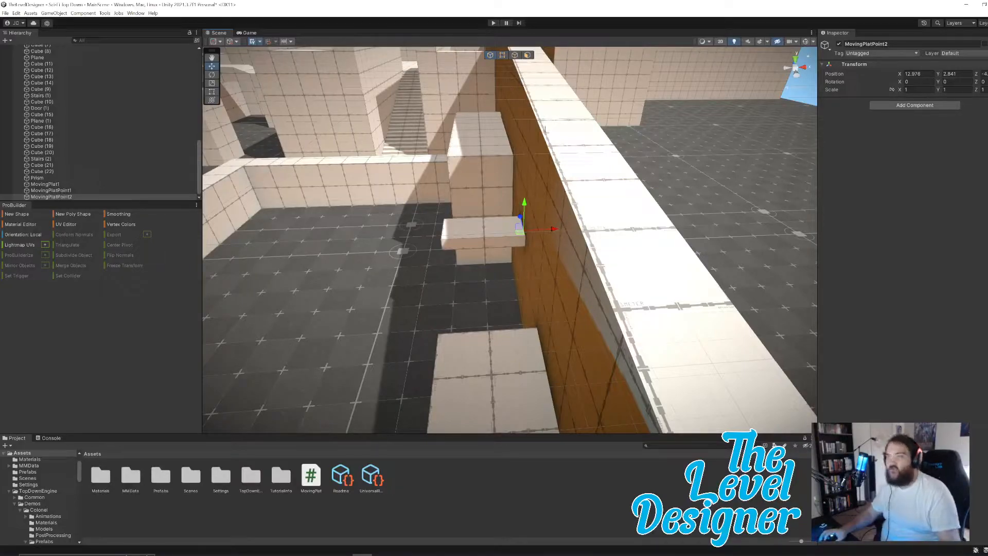
Step: Run the level in play mode and walk the character past the dash pickup to collect the regular assault rifle
left_click(493, 23)
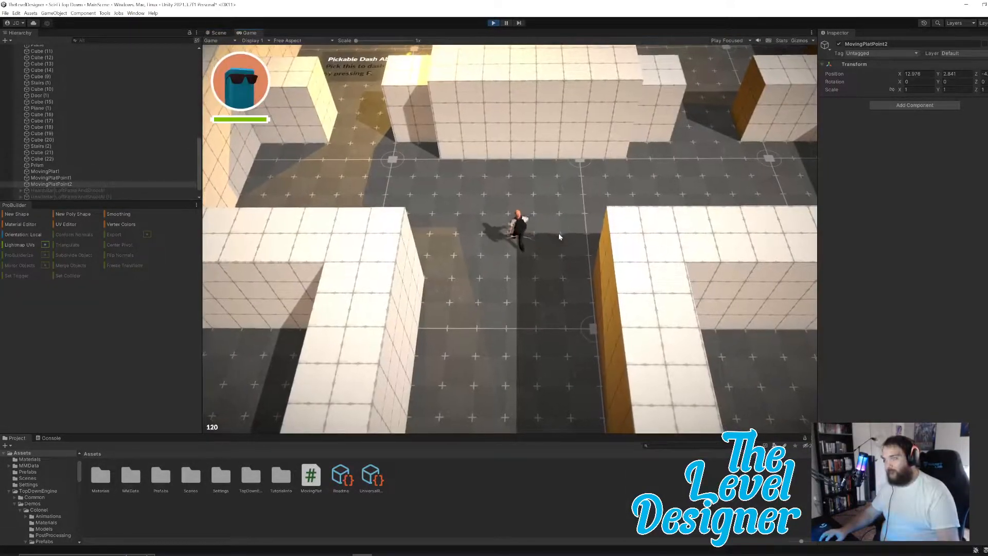
key("w")
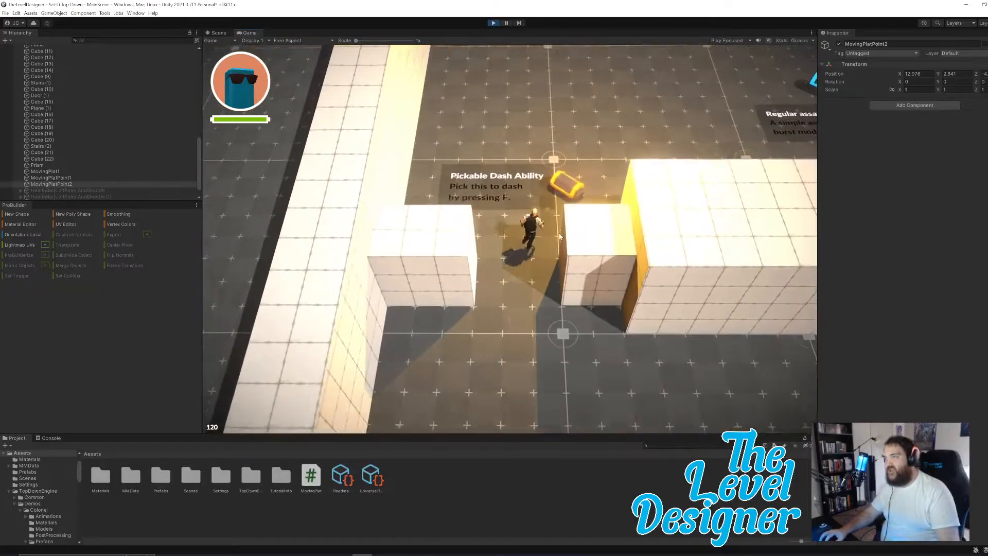
key("d")
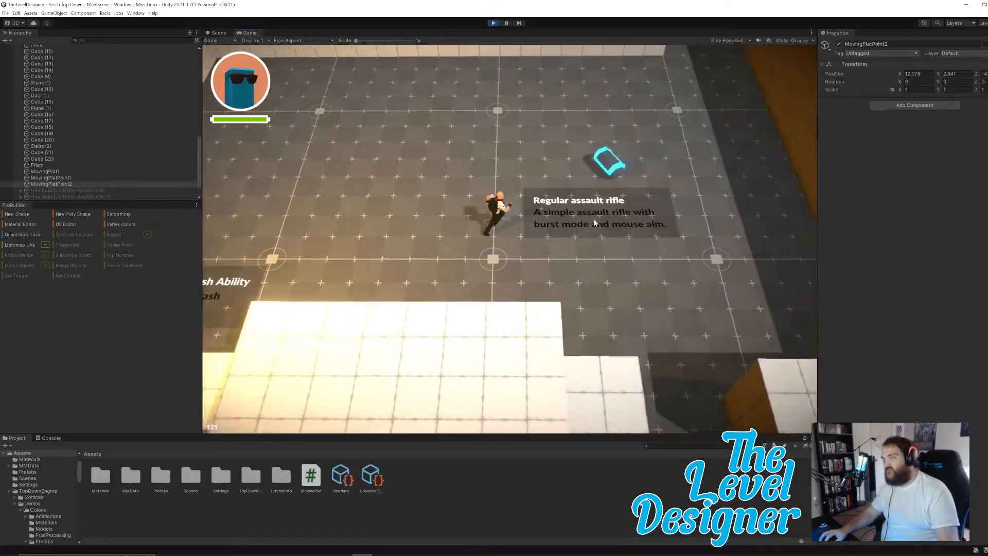
key("w")
key("a")
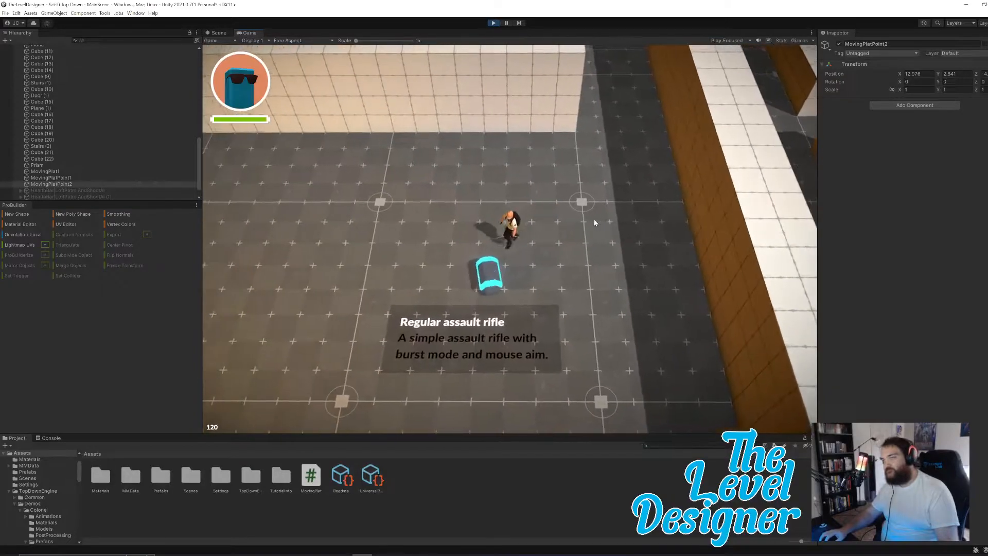
key("s")
key("d")
key("w")
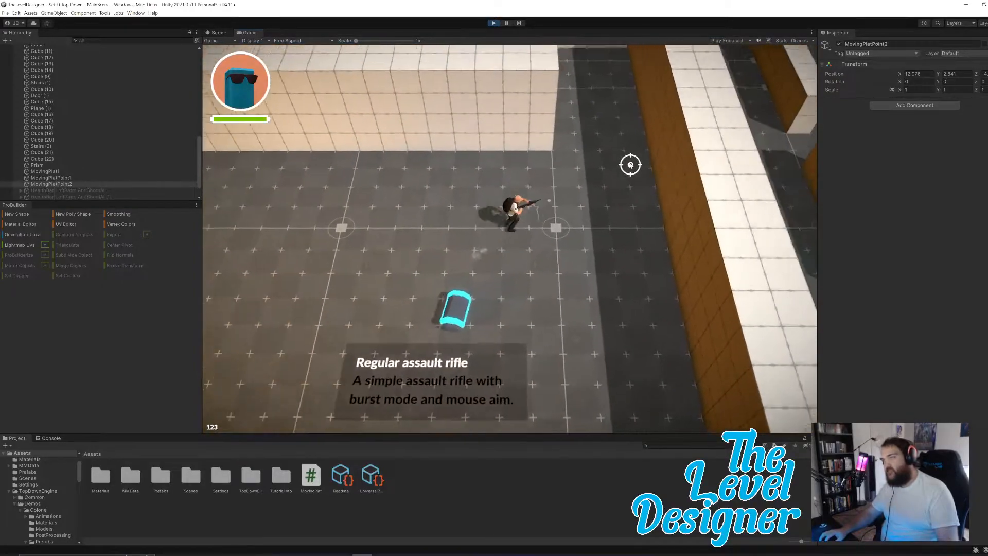
Step: Advance through the walled room beyond the rifle, shooting at the enemy while circling the freestanding blocks
key("w")
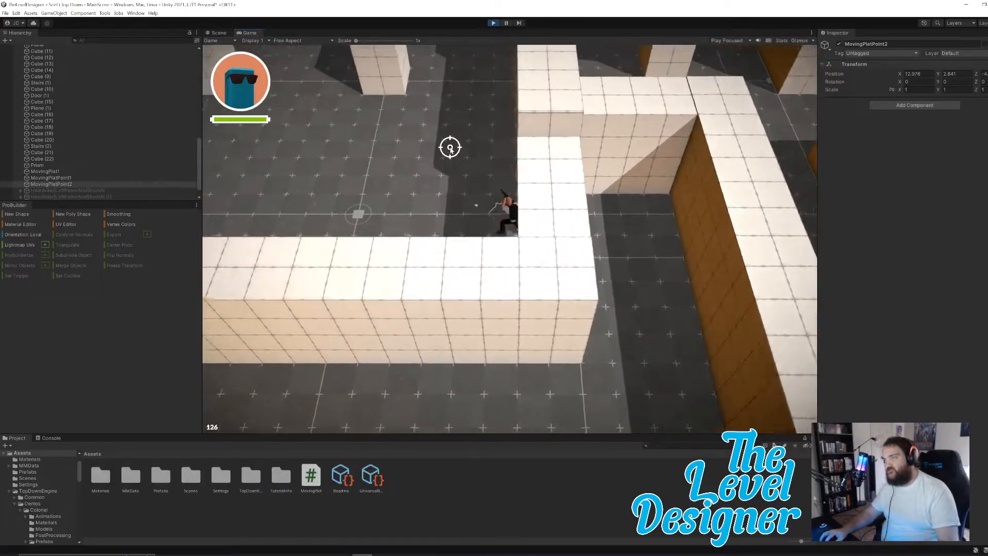
key("w")
mouse_move(316, 136)
left_mouse_down()
mouse_move(280, 154)
mouse_move(276, 191)
mouse_move(248, 234)
left_mouse_up()
key("d")
key("w")
key("a")
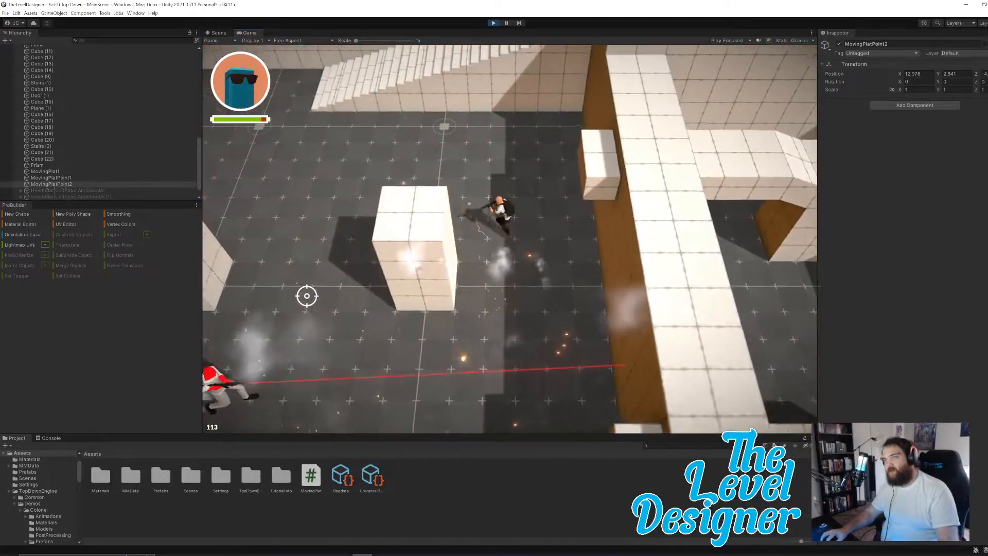
left_click(411, 365)
key("w")
key("a")
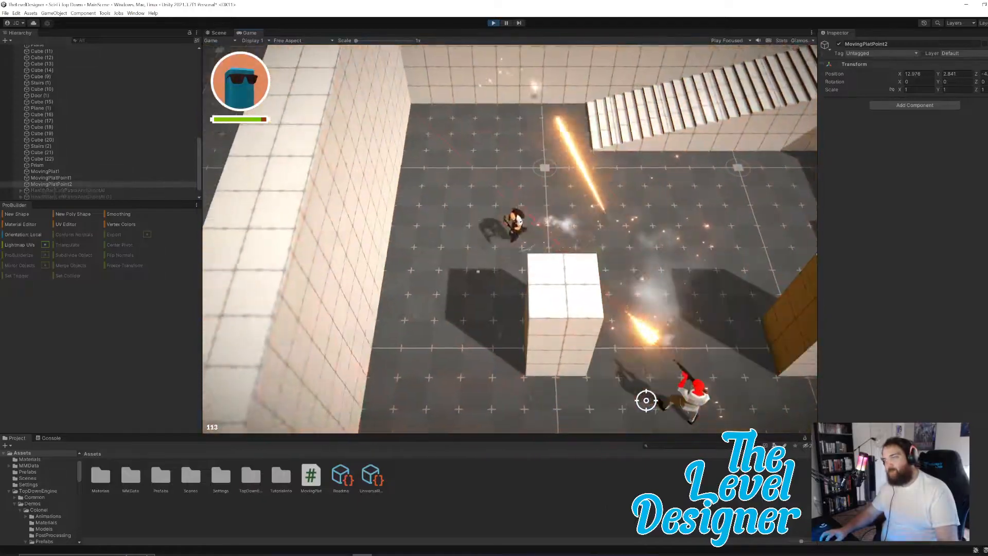
Step: Fight the ground-floor enemy and climb the long stairs onto the upper walkway
key("s")
left_click(721, 312)
key("s")
key("w")
mouse_move(661, 214)
left_mouse_down()
mouse_move(691, 207)
mouse_move(700, 297)
left_mouse_up()
key("w")
key("d")
left_click(545, 360)
key("d")
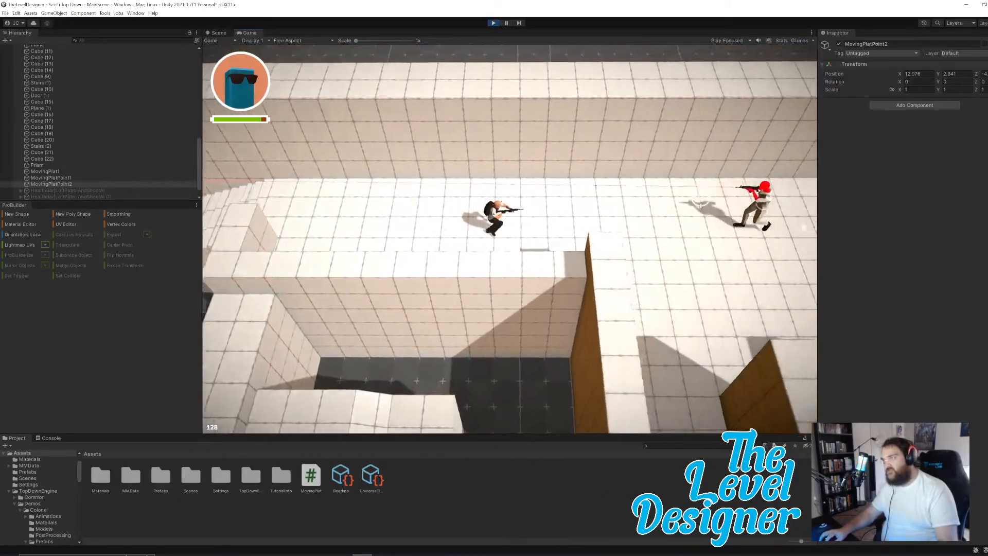
Step: Fight the enemy on the upper level and continue through the level toward the moving platform area
key("d")
left_click(699, 203)
key("d")
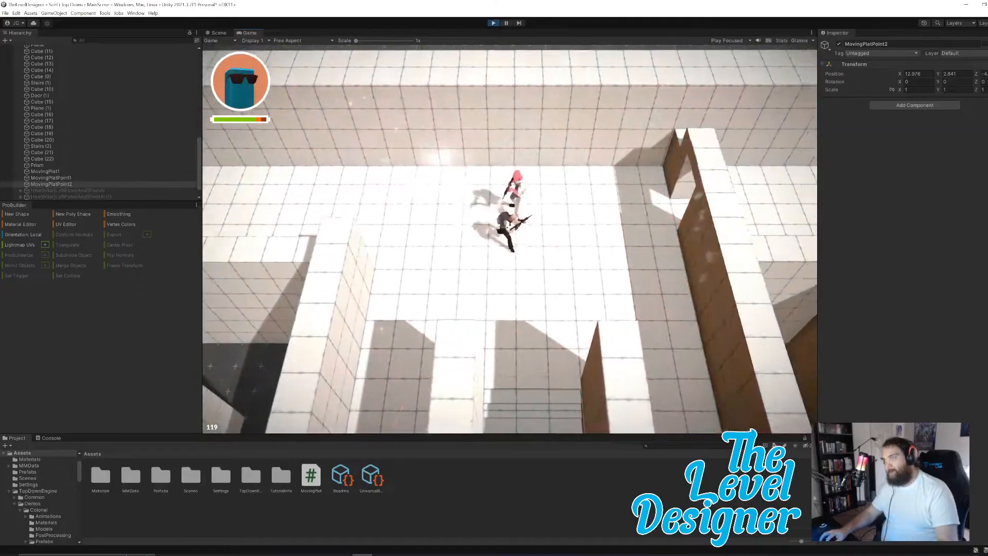
key("s")
left_click(502, 160)
key("w")
key("d")
left_click(740, 360)
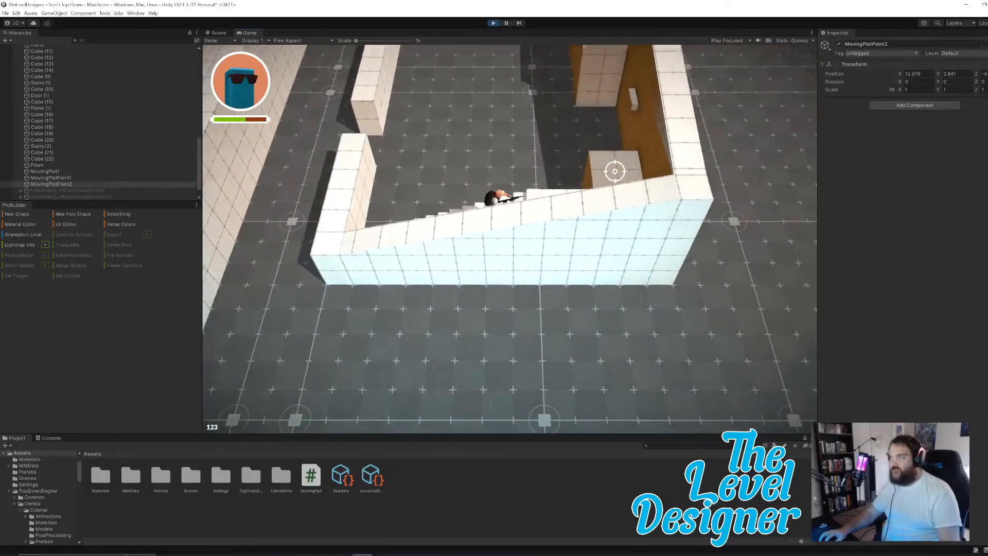
Step: Climb the stairs to the lower block and try jumping across the moving platform toward the tall block
key("d")
key("w")
key("a")
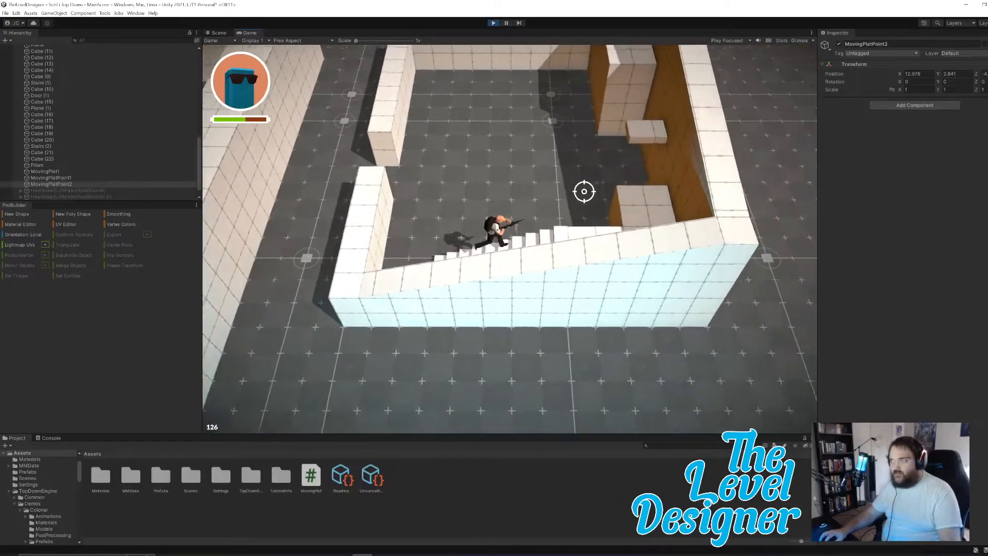
key("w")
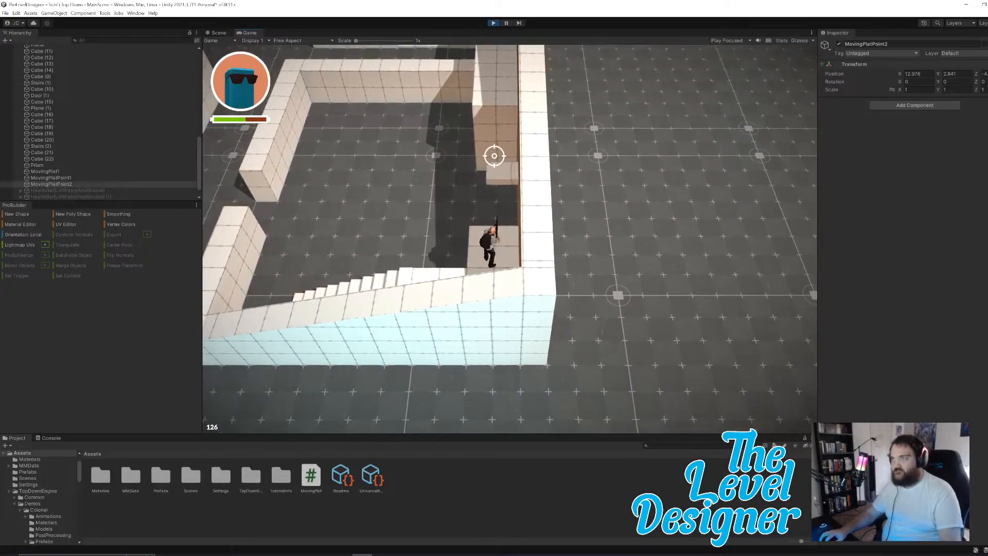
key("w")
key("space")
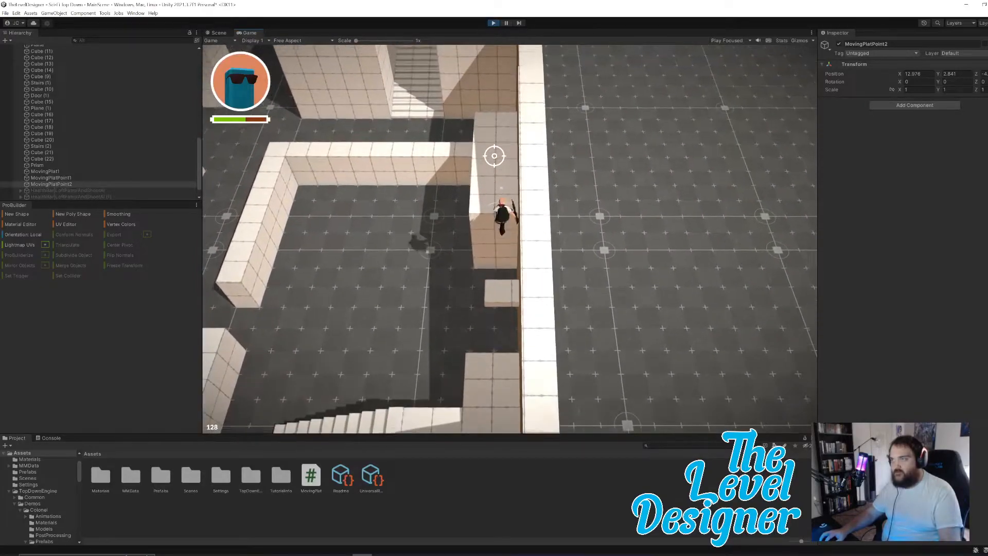
Step: Climb the stairs to the lower block, retry the jump across the moving platform, and end the playtest
key("a")
key("s")
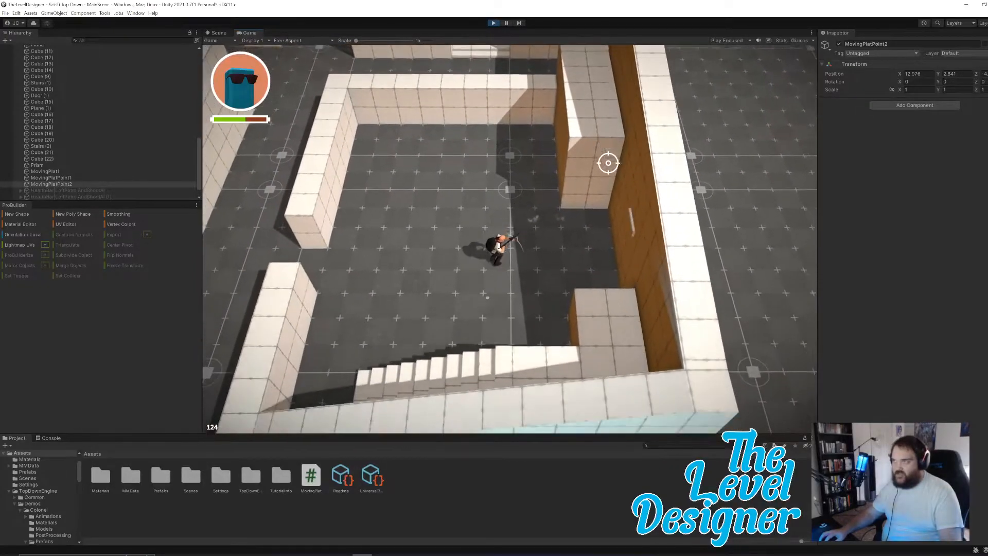
left_click(613, 162)
key("s")
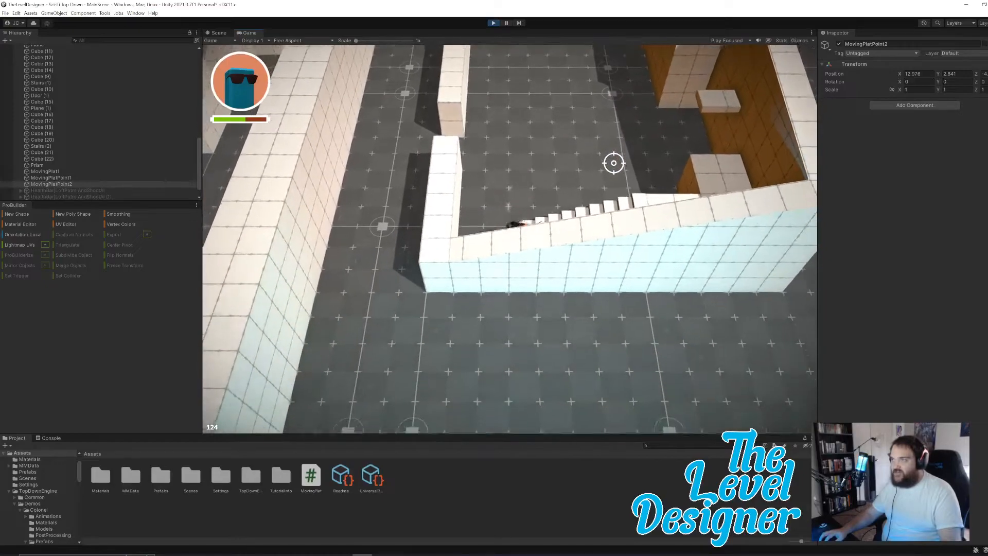
key("d")
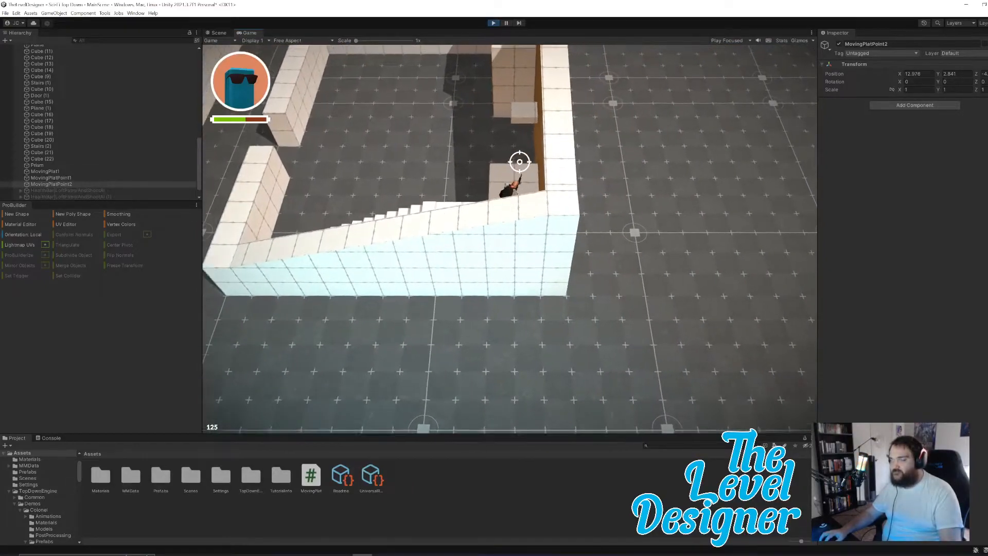
key("a")
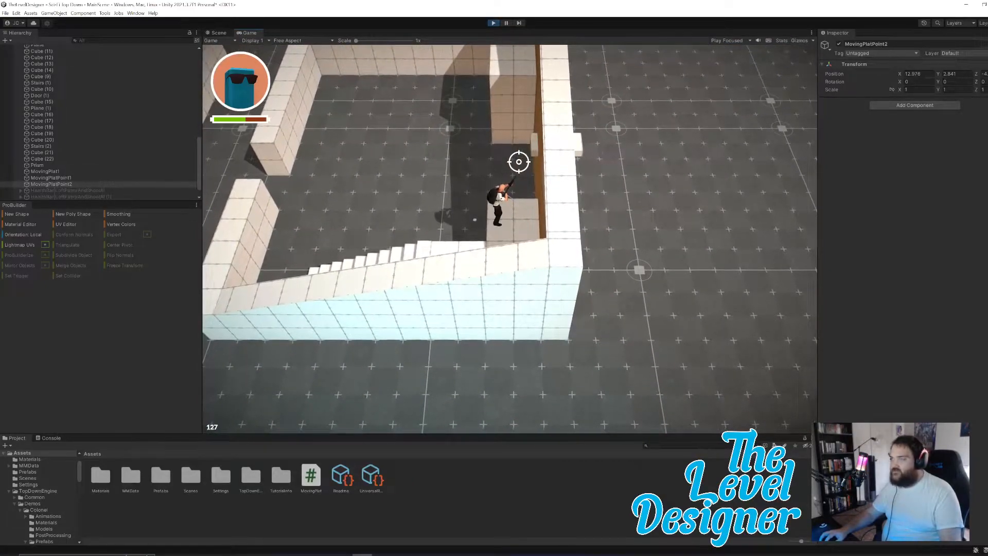
key("w")
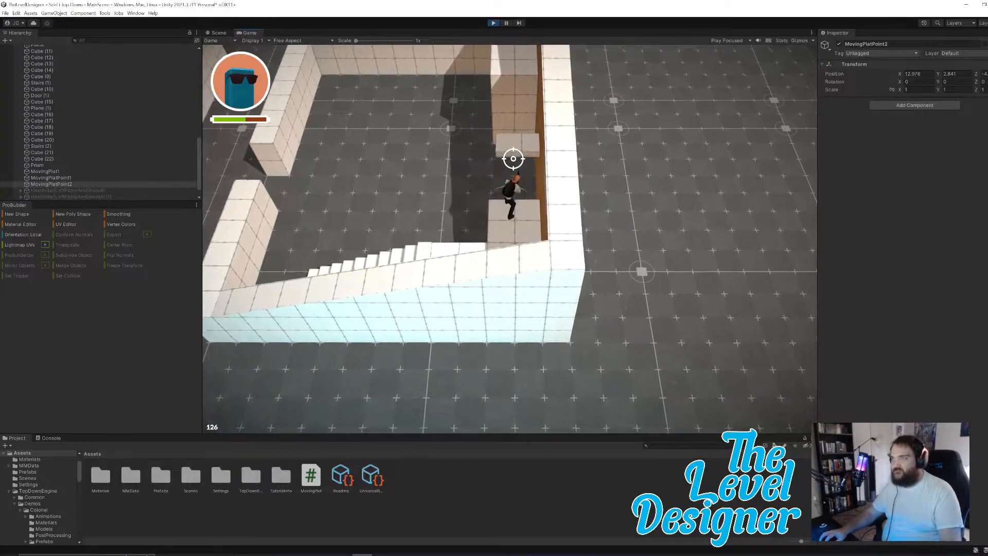
key("w")
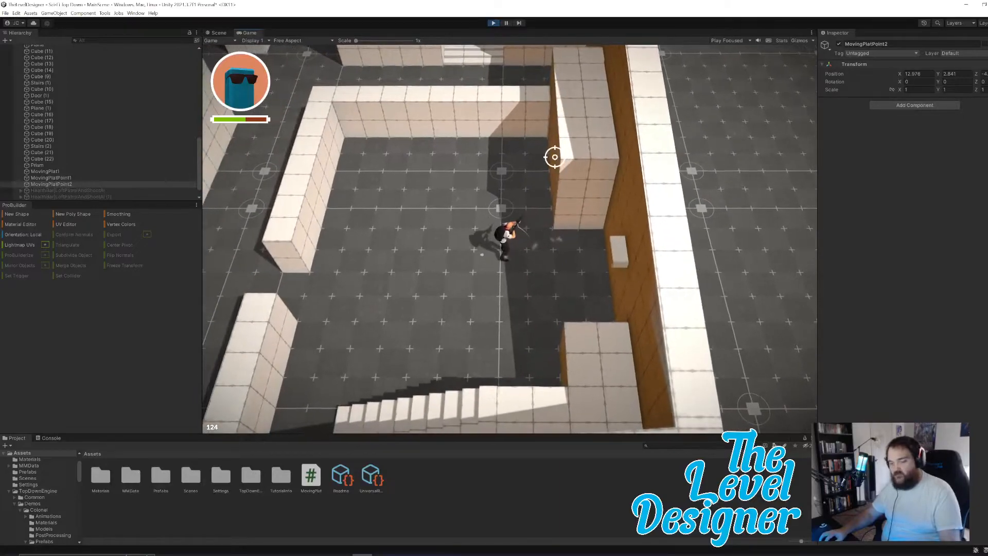
key("Escape")
left_click(493, 23)
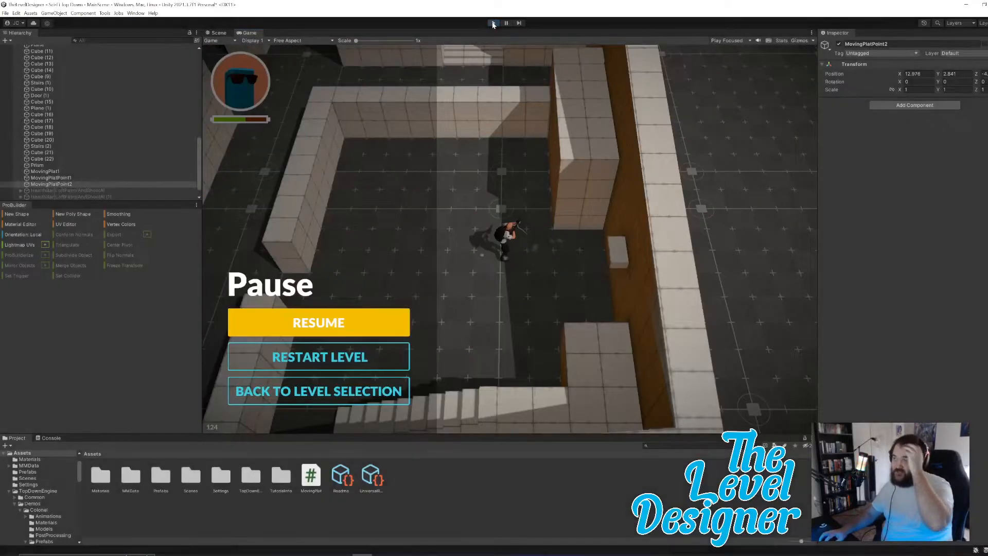
Step: Select the end face of the tall block and pull it back slightly, away from the moving platform
right_click_drag(502, 319, 527, 270)
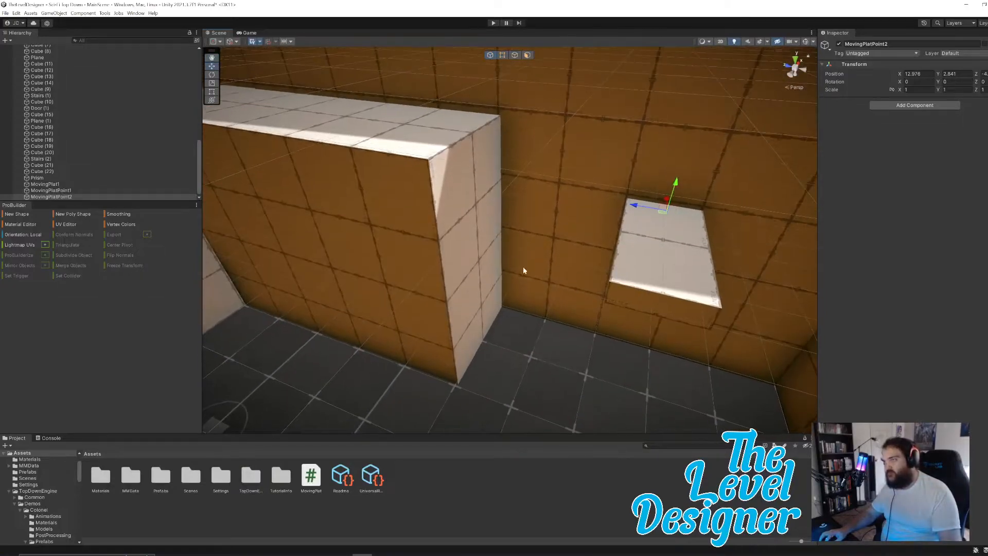
left_click(493, 267)
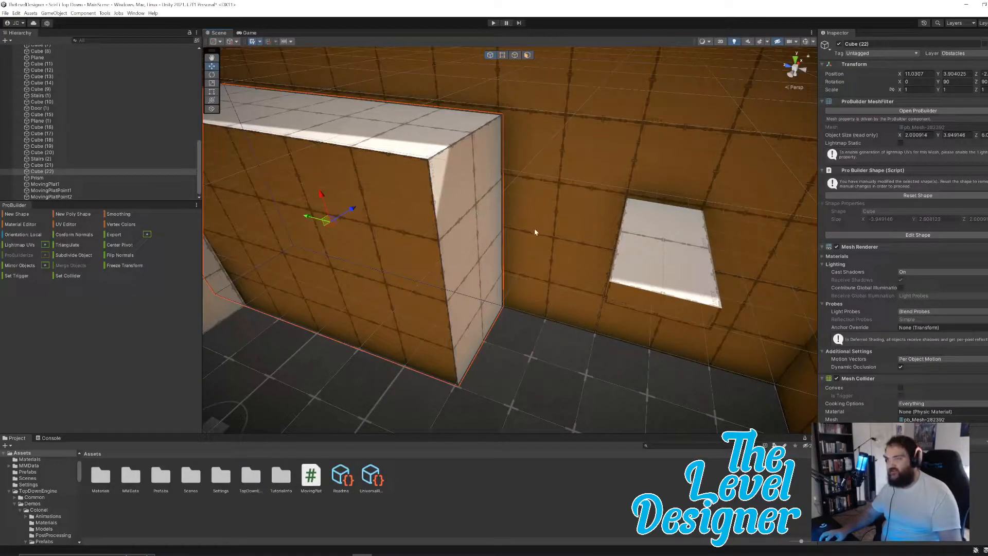
left_click(528, 55)
left_click(475, 196)
left_click_drag(454, 252, 447, 253)
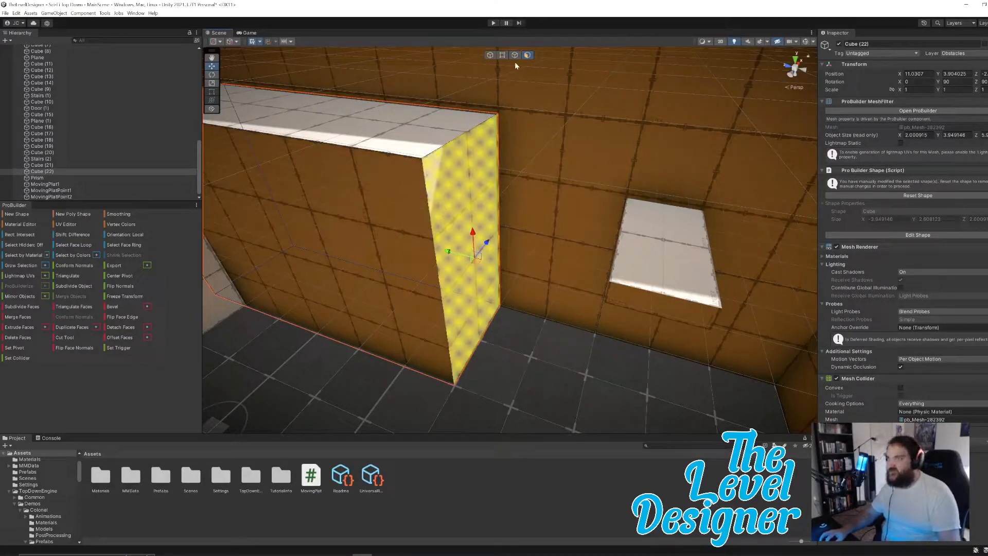
Step: Try extruding the tall block's end face toward the moving platform and lowering the top of the extruded section
key("ctrl+e")
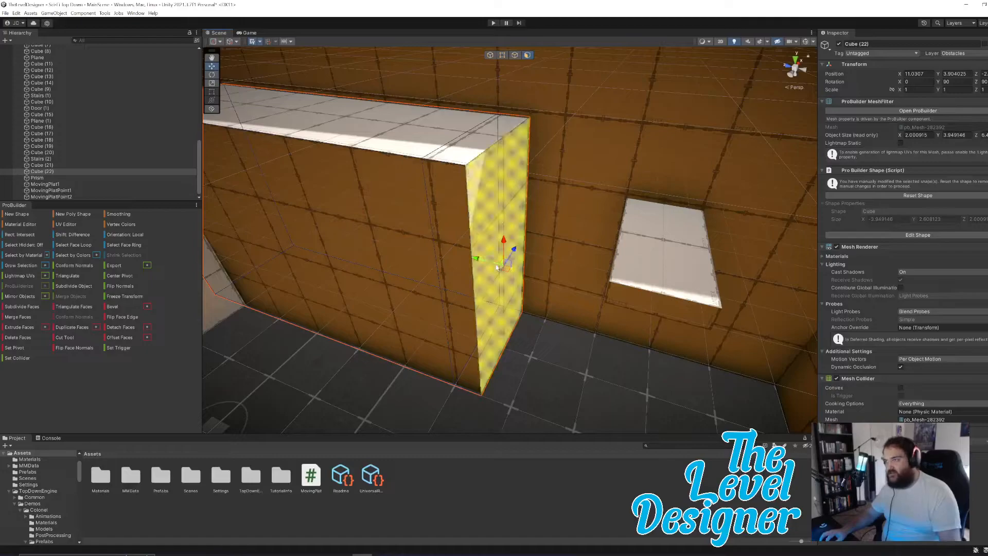
left_click_drag(475, 259, 505, 275)
left_click(508, 133)
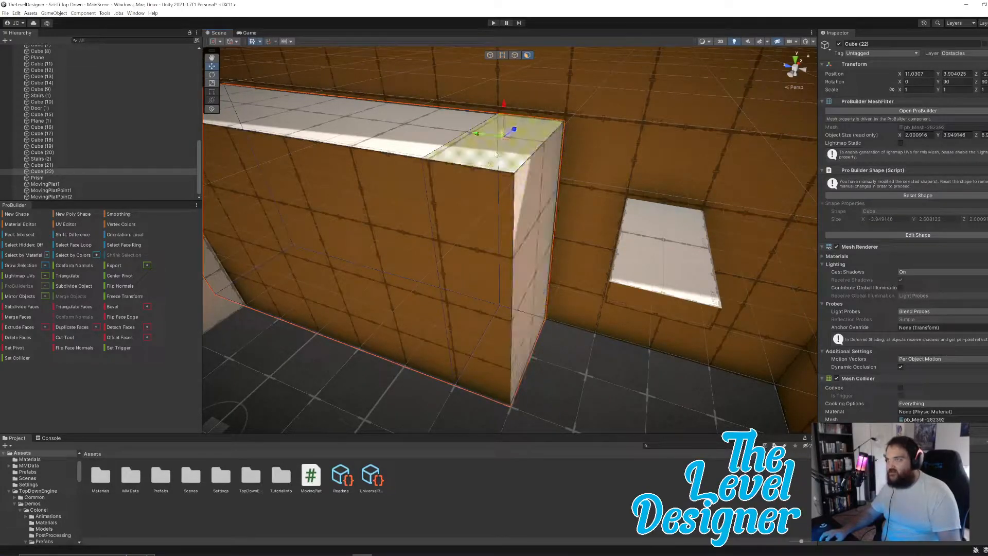
left_click_drag(511, 105, 512, 154)
left_click_drag(572, 180, 589, 159, "alt")
key("s")
right_click_drag(589, 159, 547, 167)
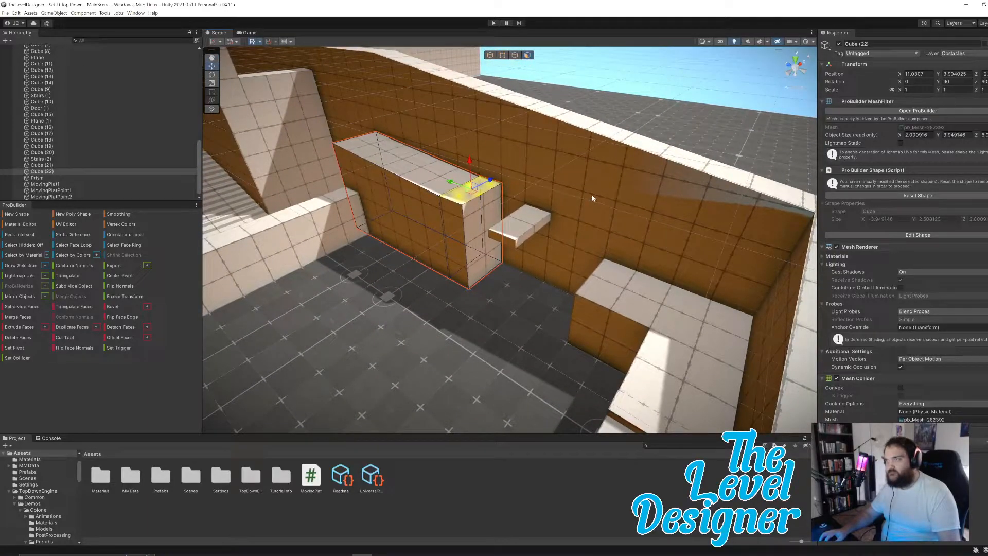
left_click(493, 23)
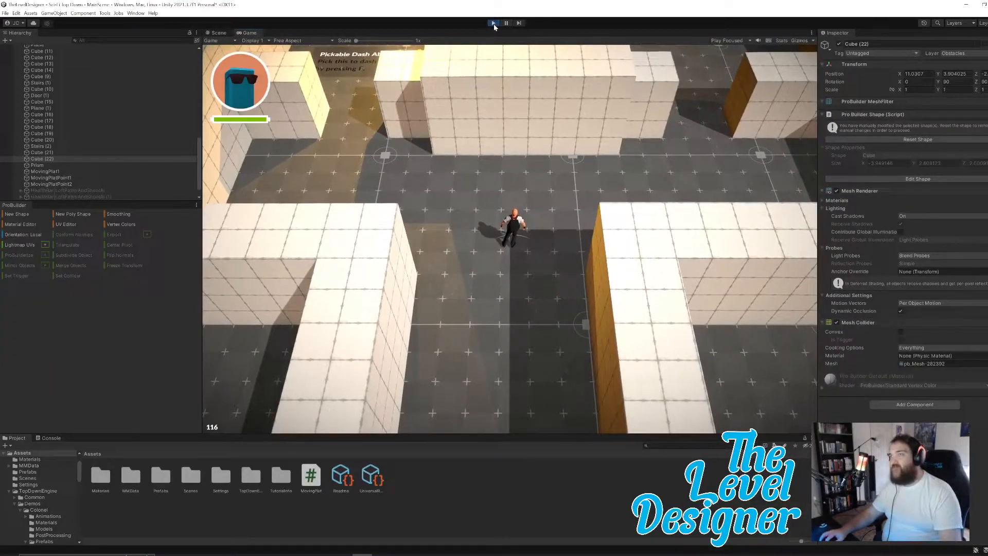
left_click(493, 24)
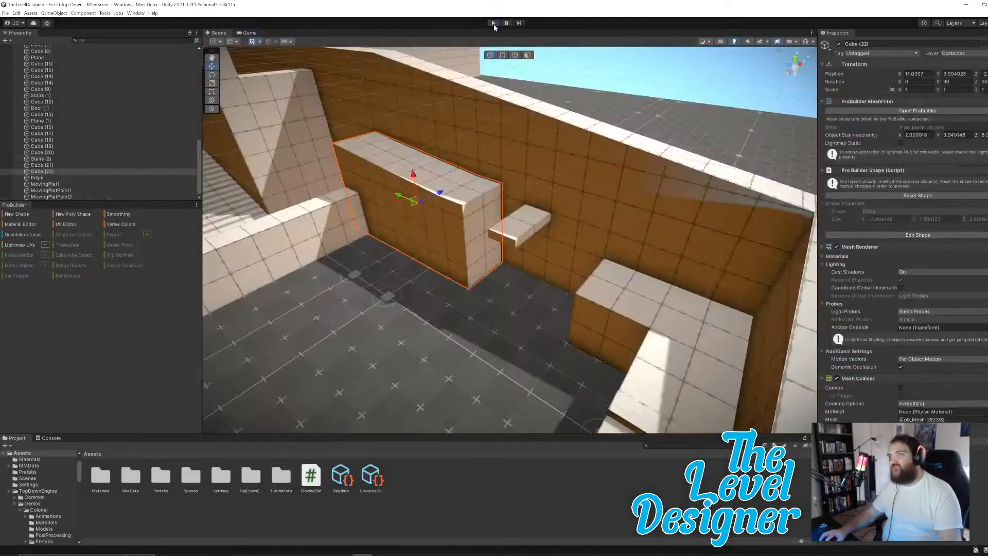
Step: Raise the moving platform slightly to Y 2.689 and return to face editing on the tall block
right_click_drag(570, 222, 607, 226)
left_click(625, 232)
left_click_drag(619, 206, 623, 205)
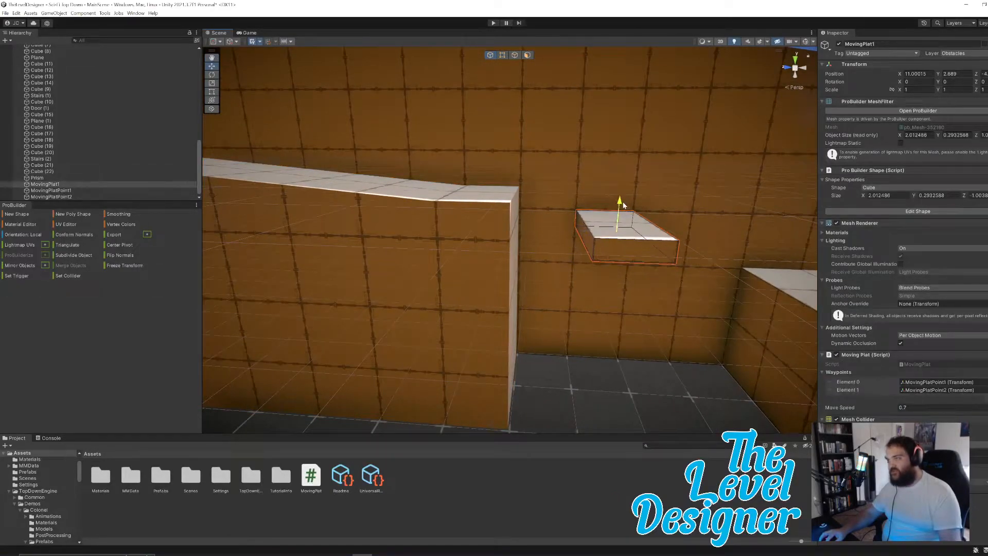
left_click(502, 209)
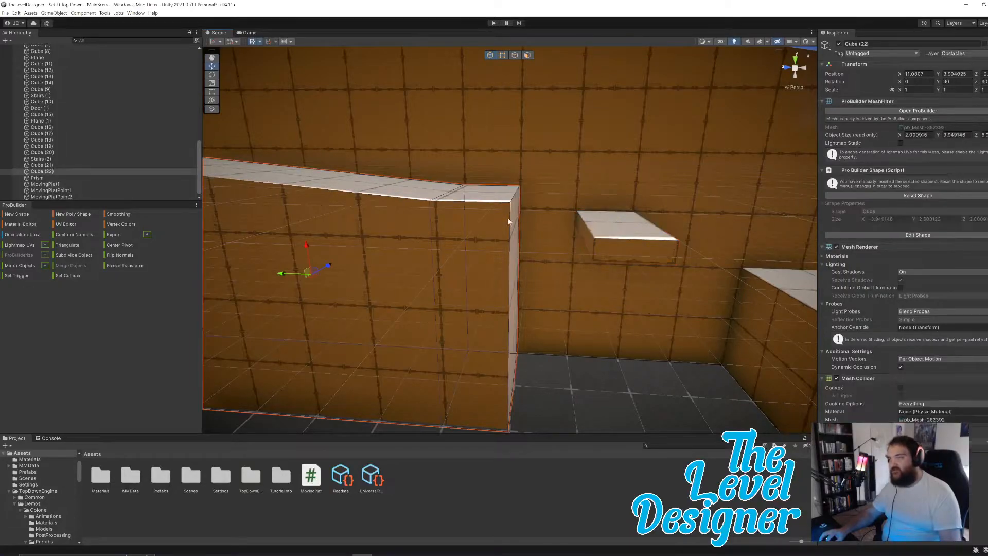
left_click(451, 219)
left_click(526, 56)
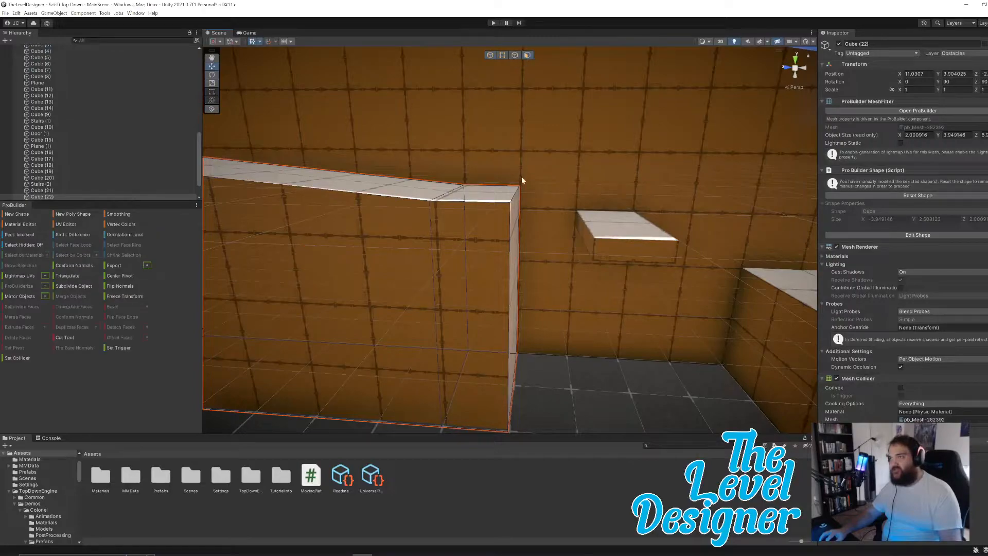
left_click(502, 214)
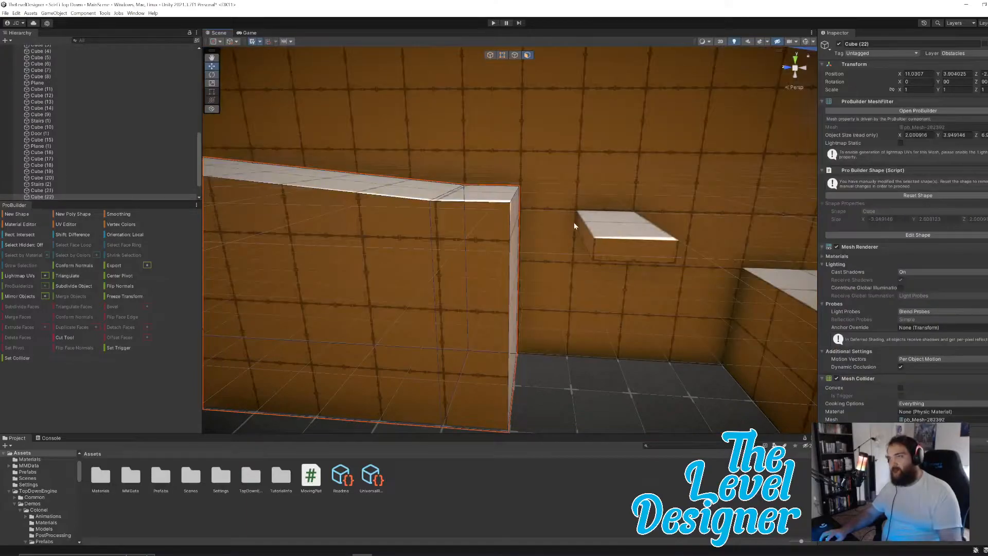
left_click(574, 225)
Step: Undo the platform's height change and the tall block's extruded section with its lowered top
key("ctrl+z")
key("ctrl+z")
key("ctrl+z")
key("ctrl+z")
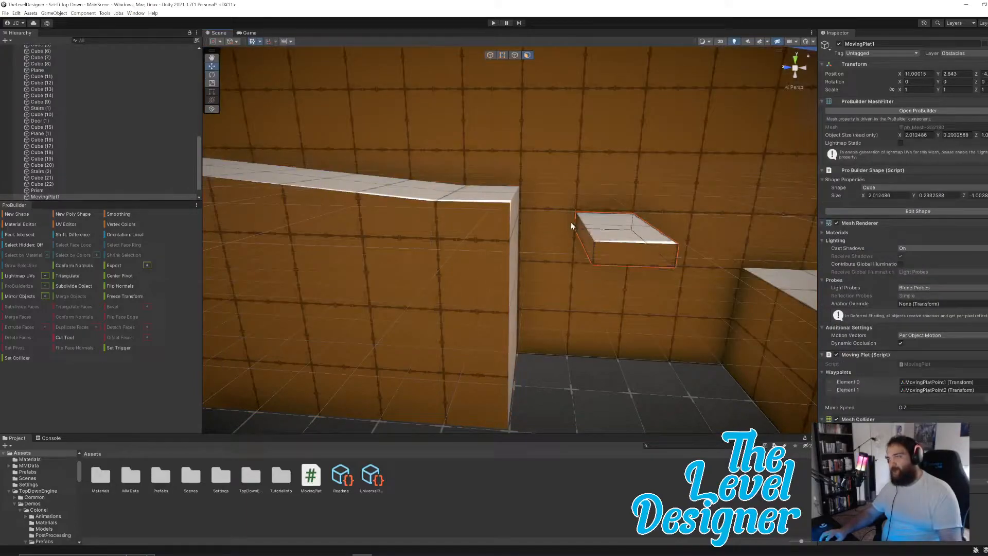
key("ctrl+z")
key("ctrl+z")
key("ctrl+z")
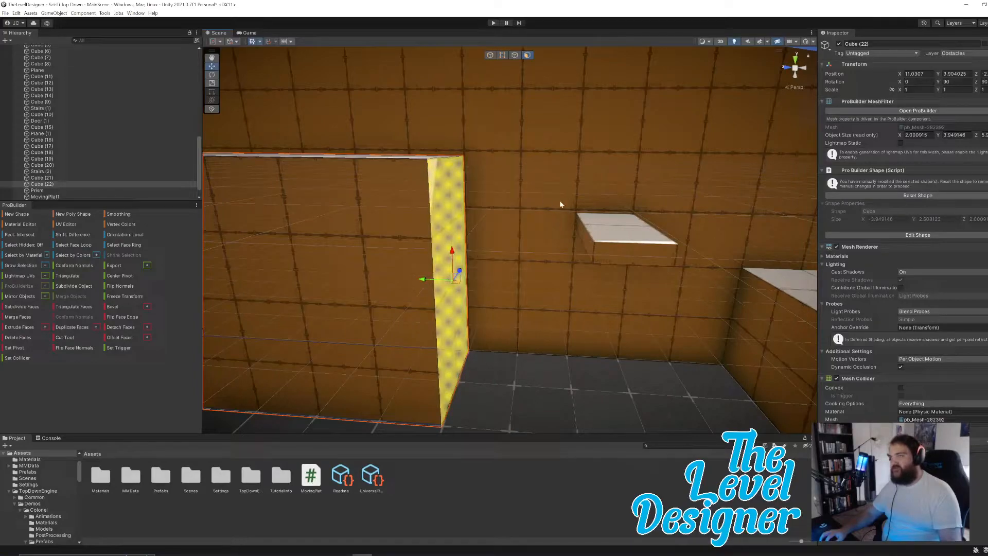
Step: Pull the moving platform's top face up slightly so the platform is about 0.323 thick
middle_click_drag(634, 235, 526, 239)
left_click(502, 235)
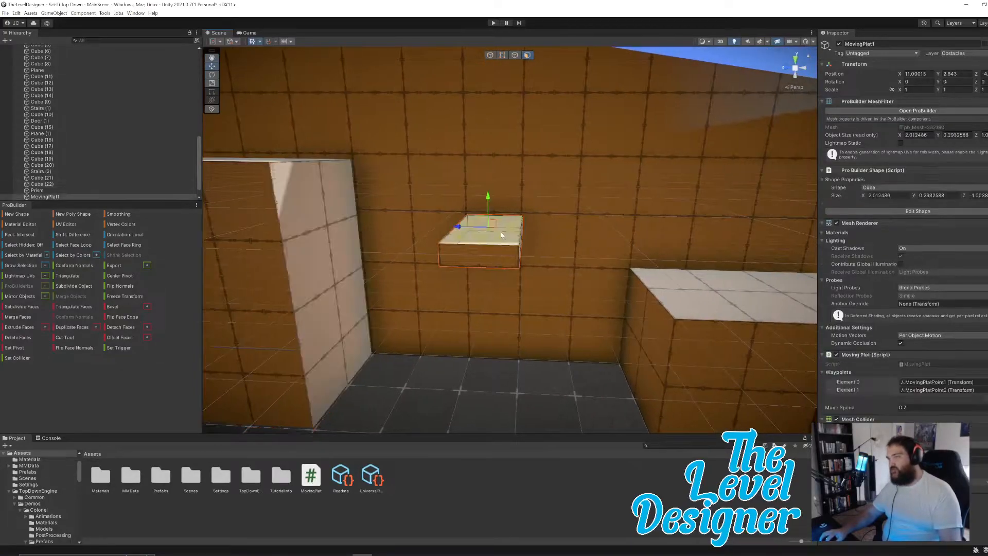
left_click(502, 235)
left_click_drag(487, 198, 487, 198)
Step: Inspect the gaps and height differences between the moving platform, the tall block and the lower block
right_click_drag(556, 235, 567, 206)
key("d")
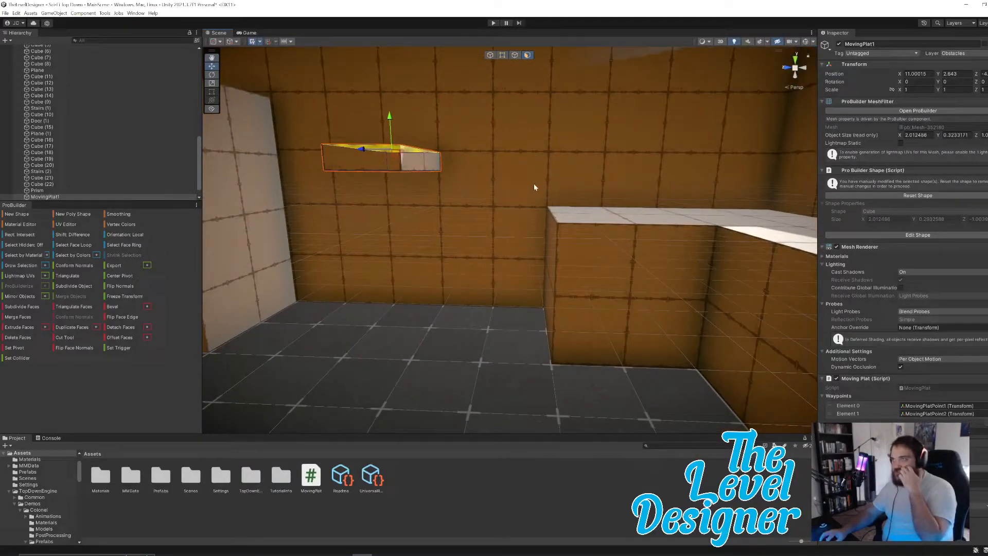
key("a")
right_click_drag(494, 181, 520, 201)
key("d")
key("e")
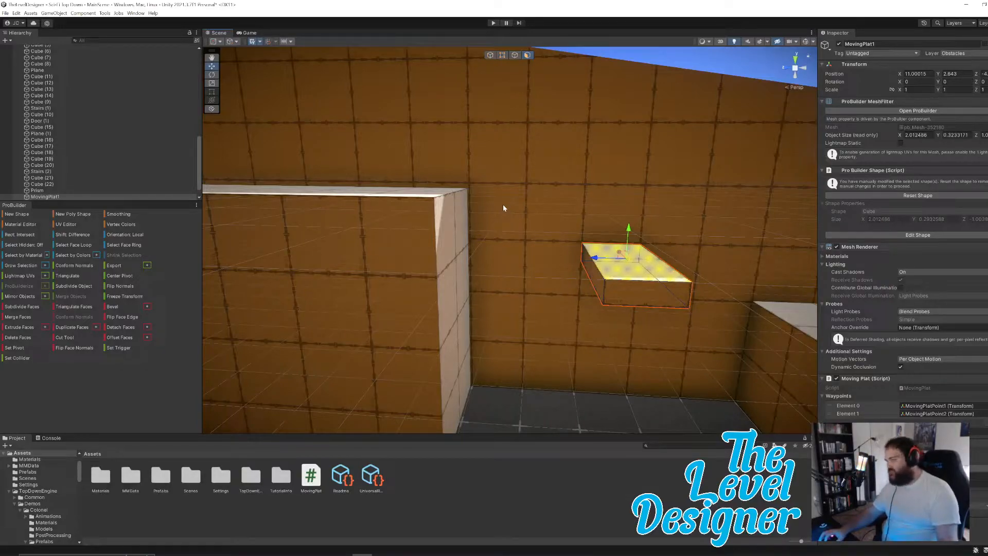
right_click_drag(635, 172, 611, 184)
key("d")
key("q")
right_click_drag(613, 304, 626, 307)
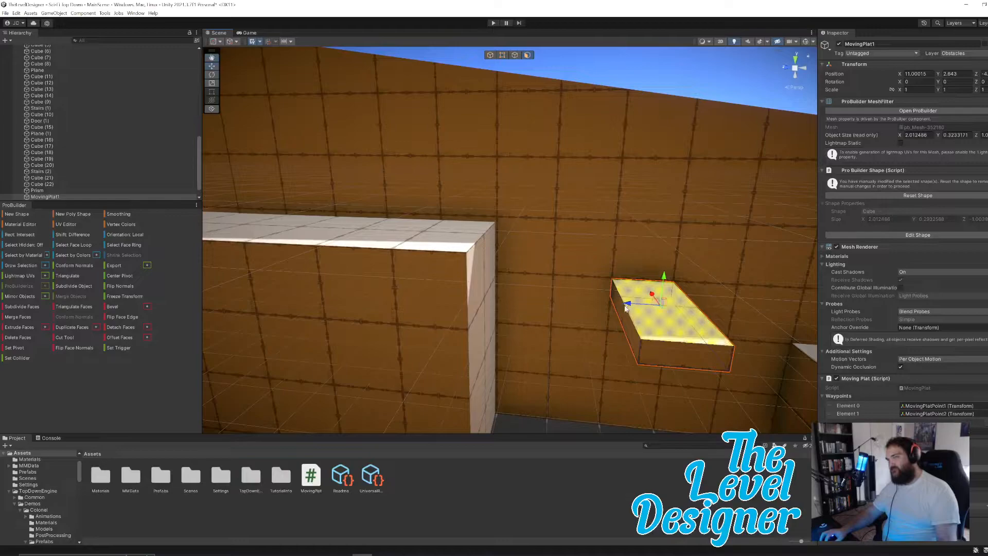
Step: Start a playtest and go past the dash ability pickup to collect the regular assault rifle
left_click(495, 23)
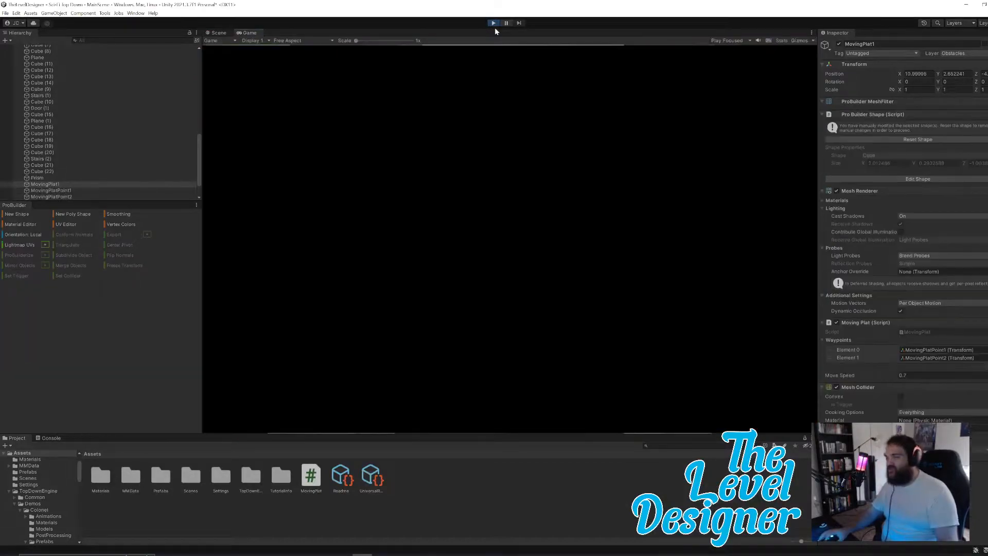
key("w")
key("a")
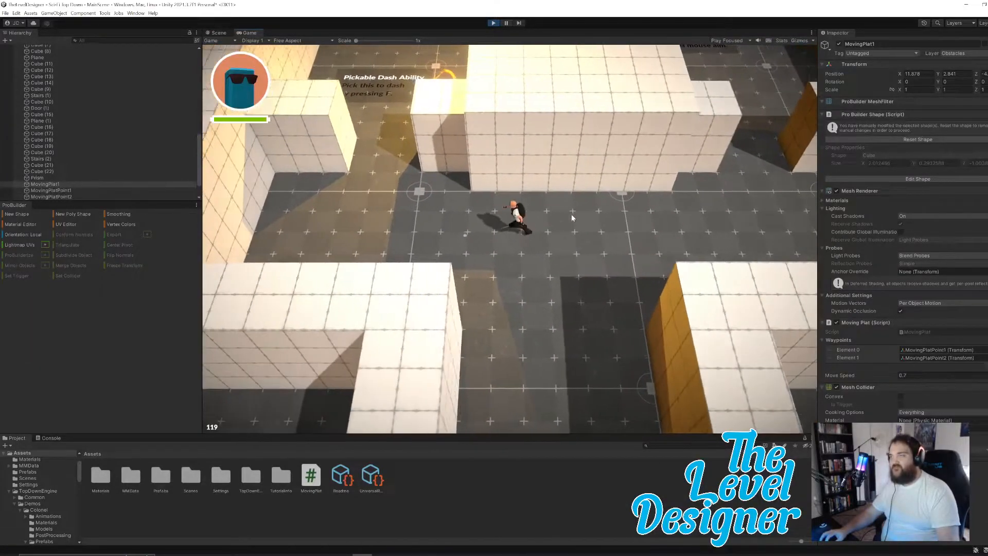
key("w")
key("d")
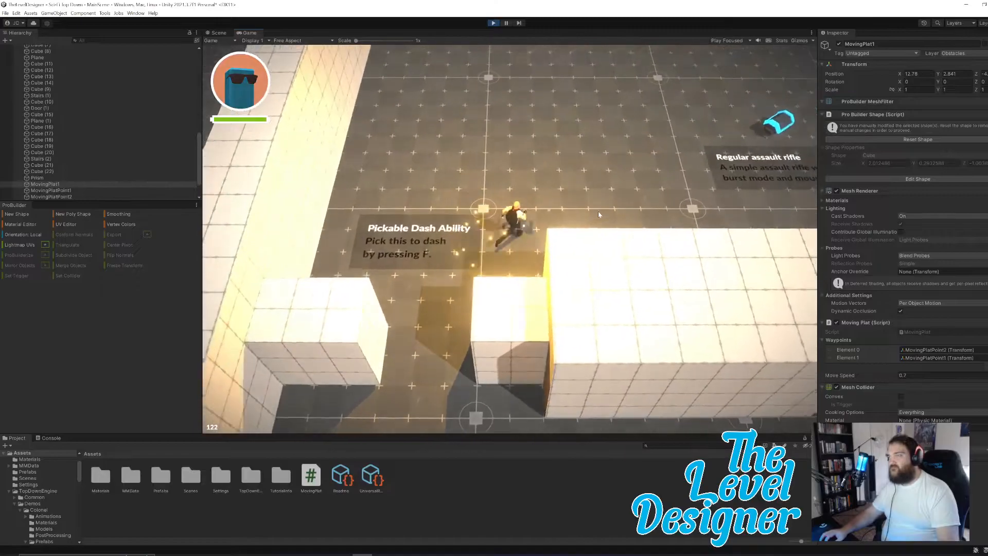
key("d")
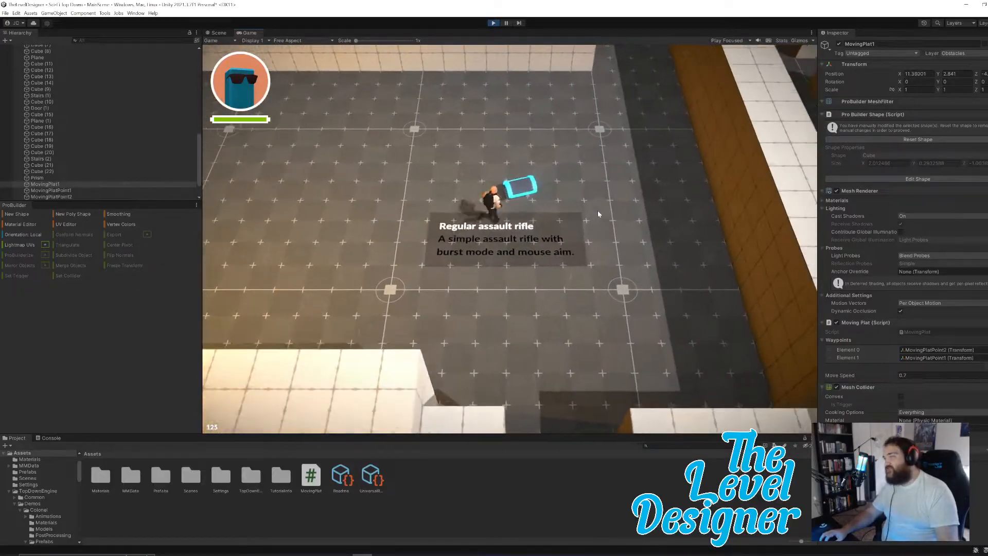
key("w")
Step: Follow the corridor into the room with the freestanding blocks, dodging and firing at the enemy there
key("w")
key("d")
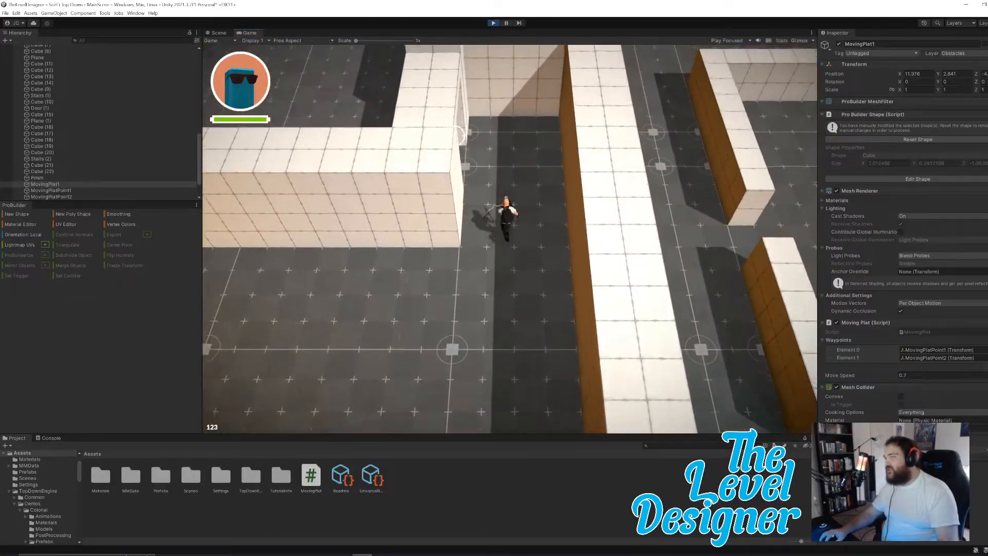
key("w")
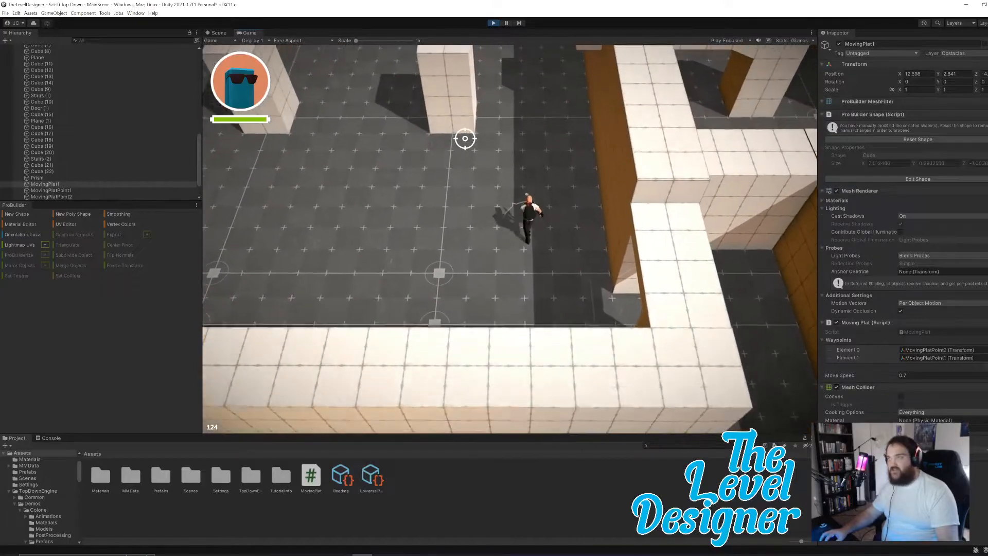
key("w")
key("a")
mouse_move(275, 170)
left_mouse_down()
mouse_move(307, 280)
mouse_move(269, 311)
mouse_move(260, 219)
mouse_move(285, 141)
left_mouse_up()
key("d")
key("a")
key("s")
key("s")
key("a")
mouse_move(412, 77)
left_mouse_down()
mouse_move(500, 65)
mouse_move(497, 95)
mouse_move(318, 208)
mouse_move(244, 277)
left_mouse_up()
Step: Fight past the enemies up to the upper walkway, cross the tall block and drop into the moving platform area
key("w")
key("d")
key("w")
key("a")
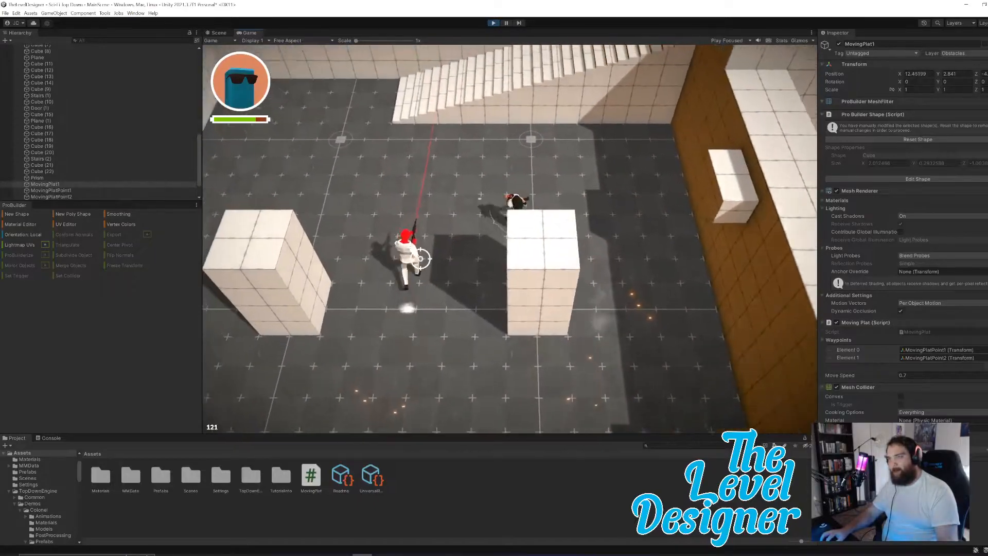
left_click_drag(440, 253, 557, 313)
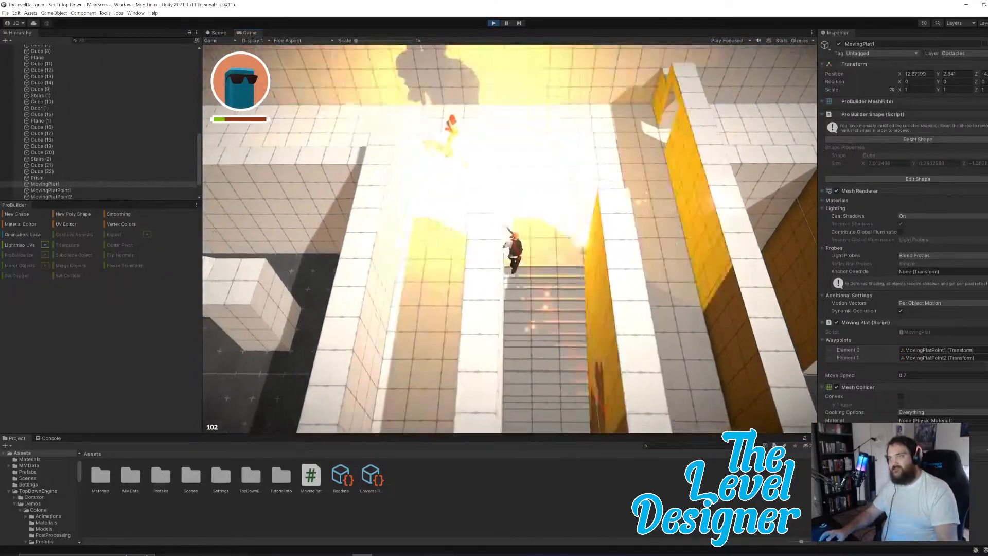
key("w")
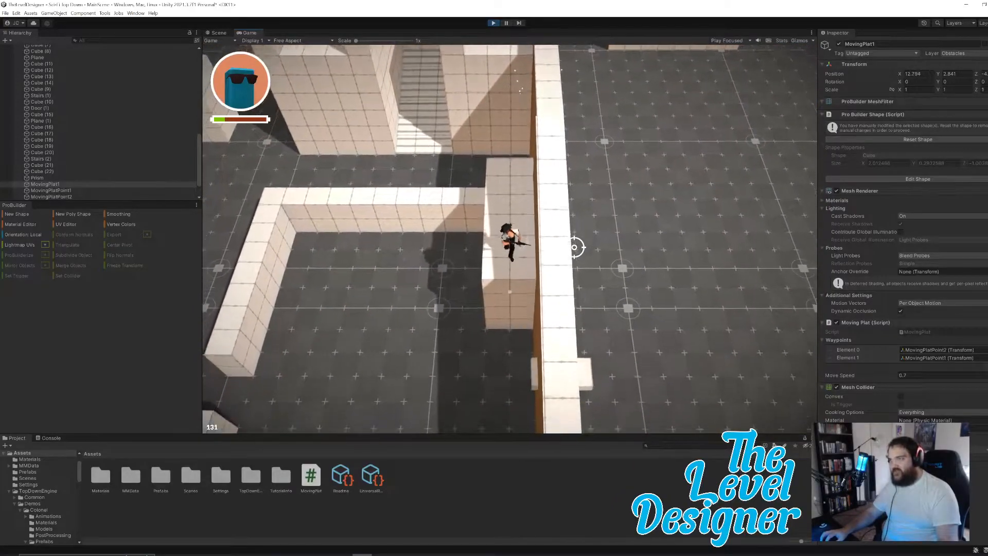
key("s")
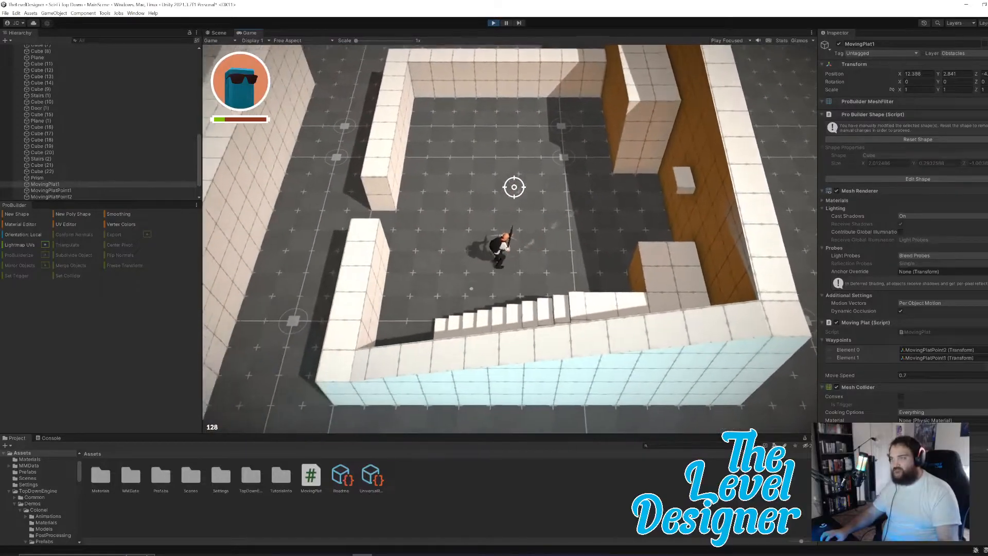
Step: Test jumping from the lower block via the moving platform onto the tall block, and end the playtest
key("d")
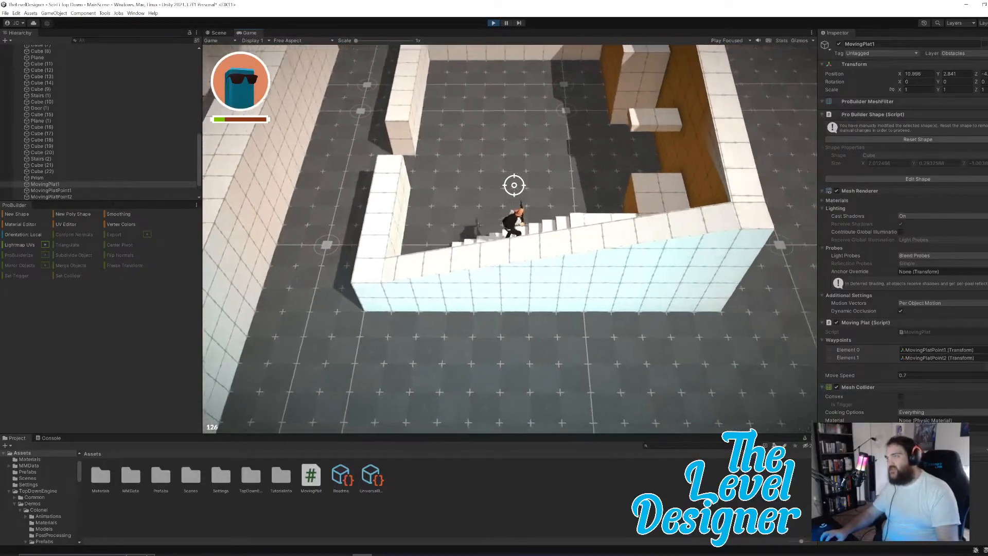
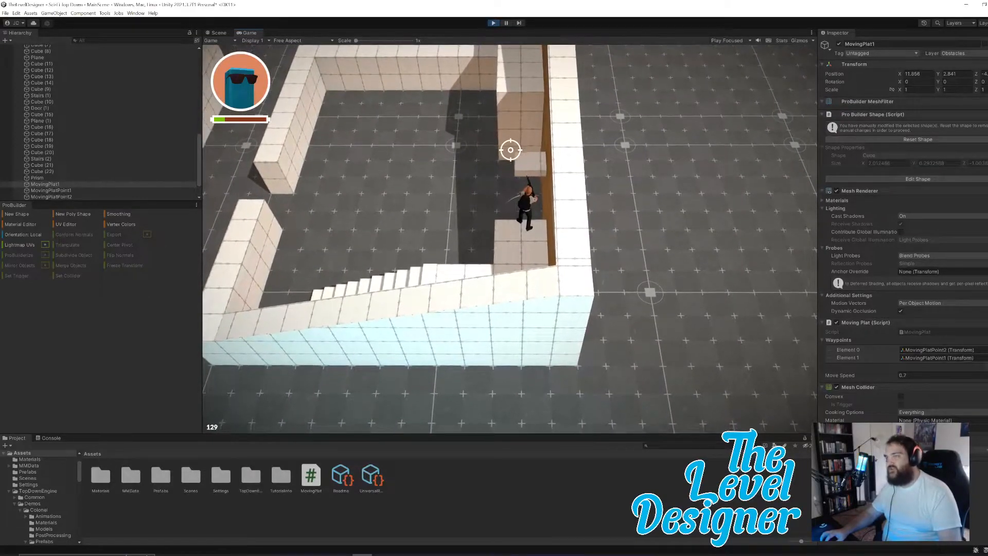
key("w")
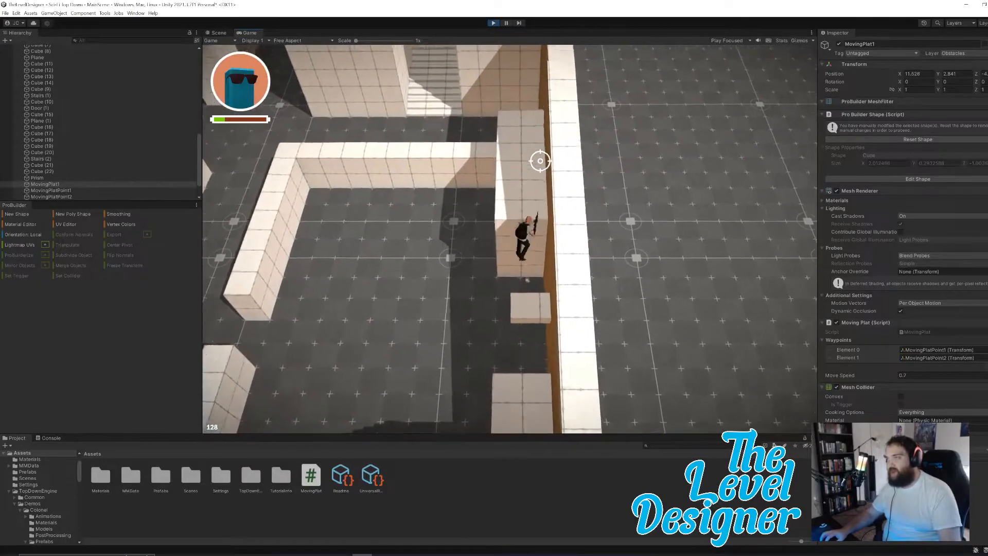
key("s")
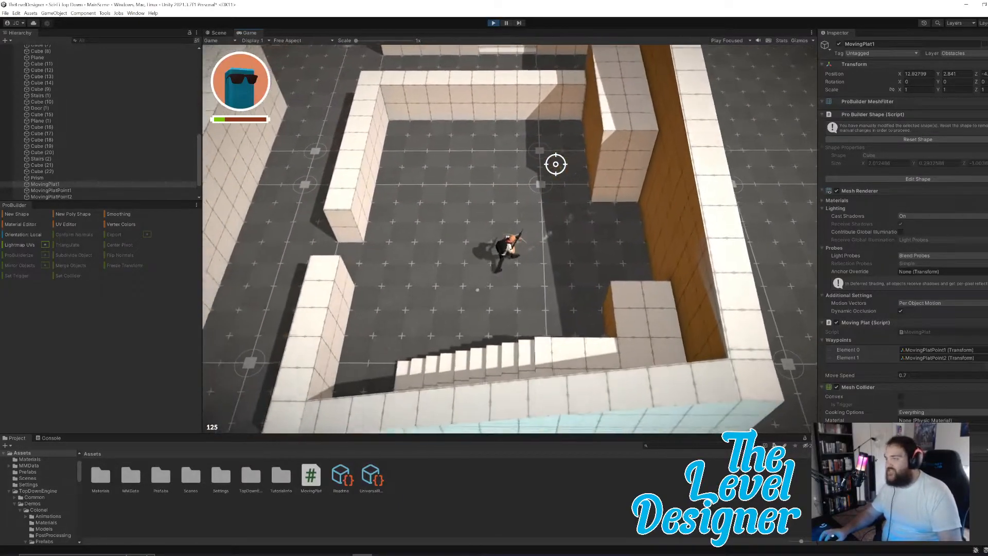
key("s")
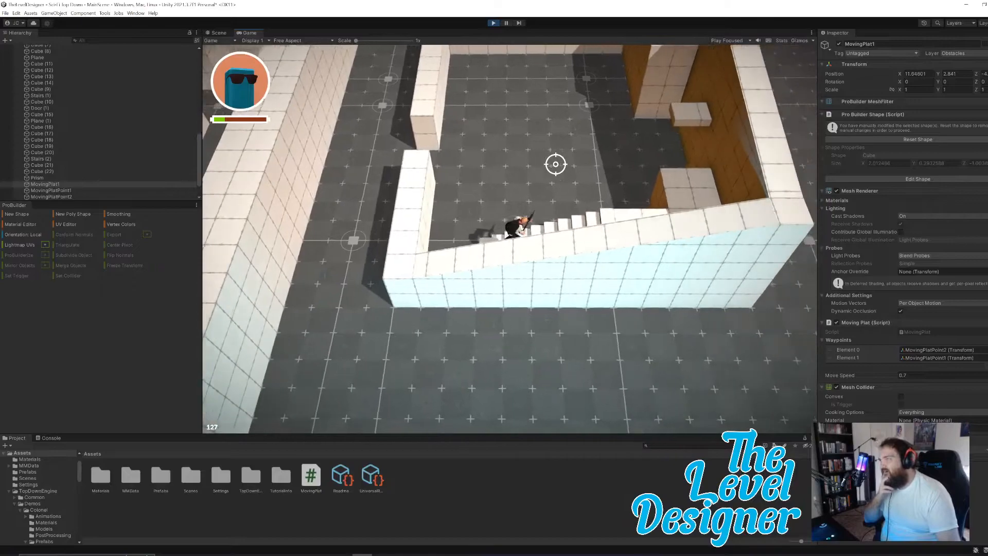
key("d")
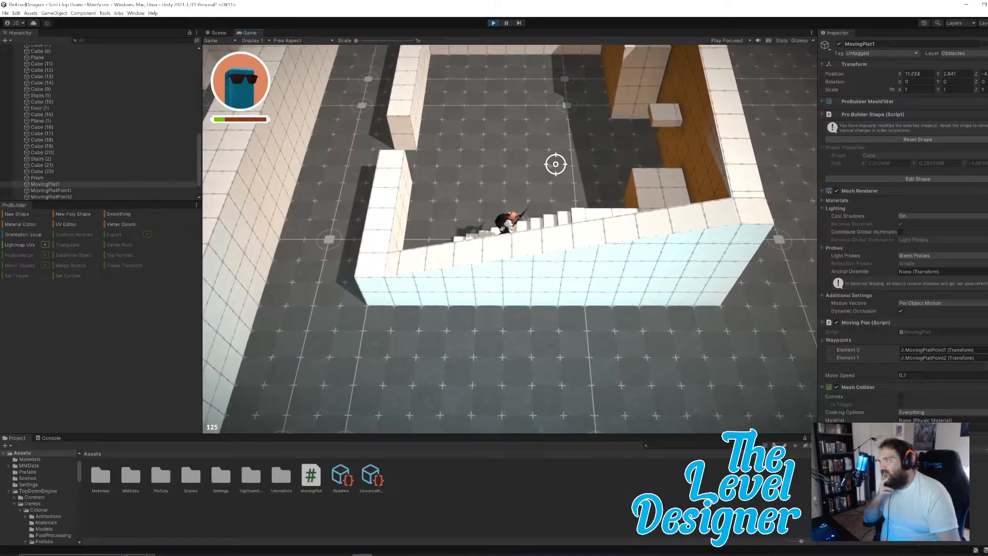
key("w")
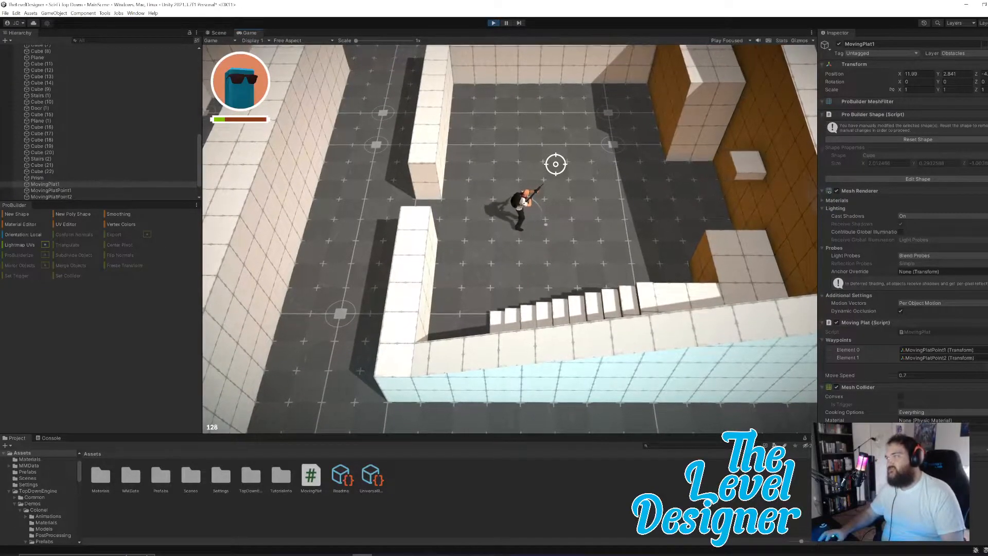
key("Escape")
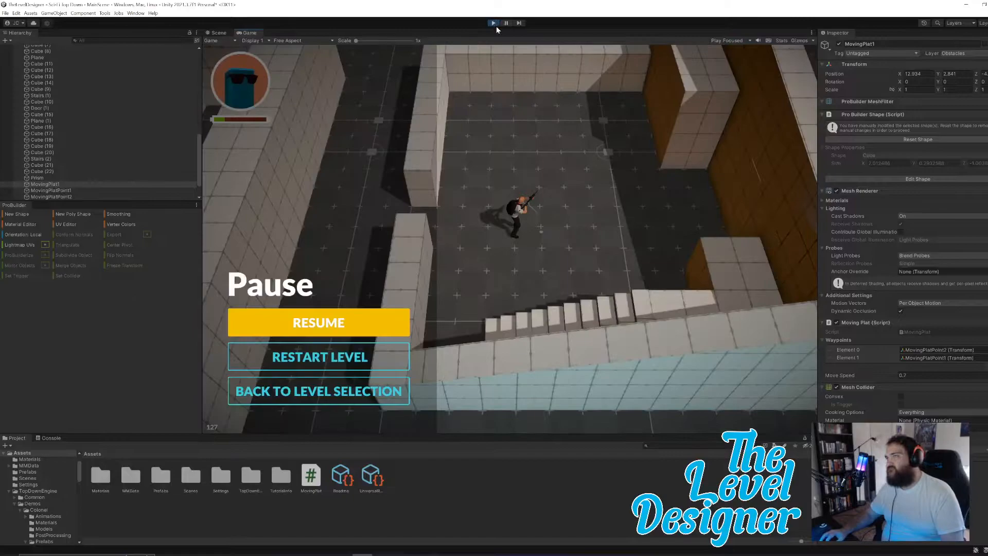
left_click(493, 23)
Step: Extrude the end face of the tall block a short distance toward the moving platform
right_click_drag(595, 280, 575, 332)
left_click(575, 332)
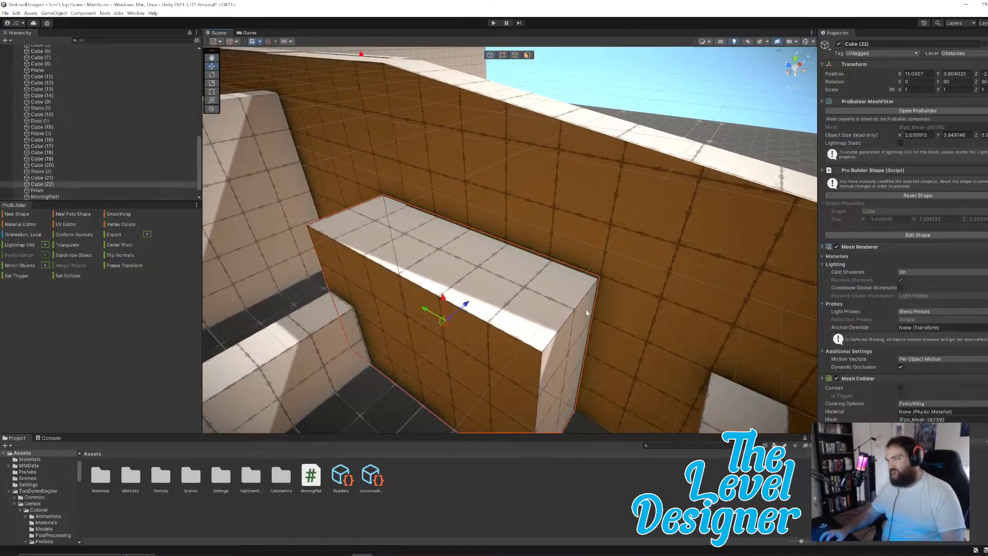
key("f")
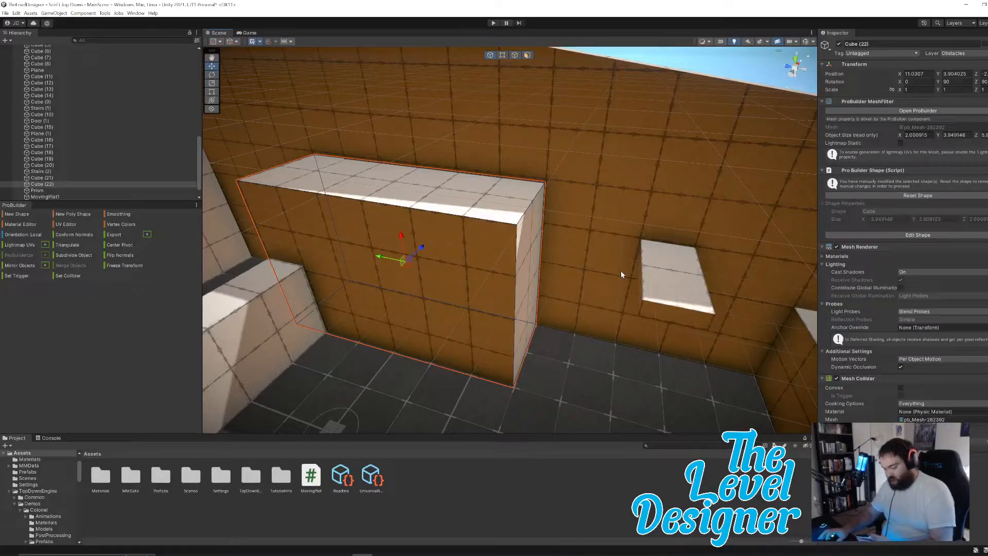
right_click_drag(653, 261, 623, 253)
left_click(362, 254)
left_click(340, 294)
left_click(342, 355)
key("a")
right_click_drag(497, 175, 514, 106)
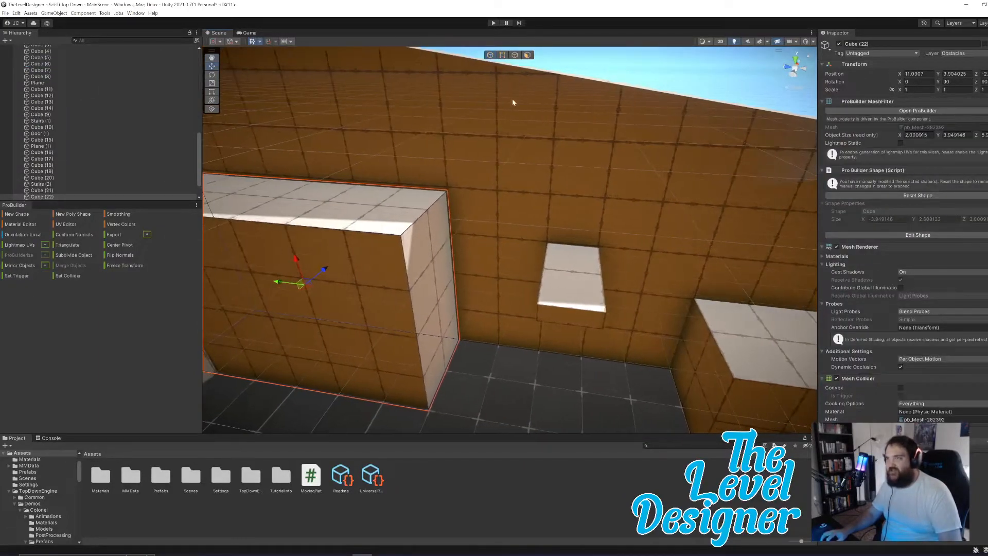
left_click(525, 55)
left_click(423, 304)
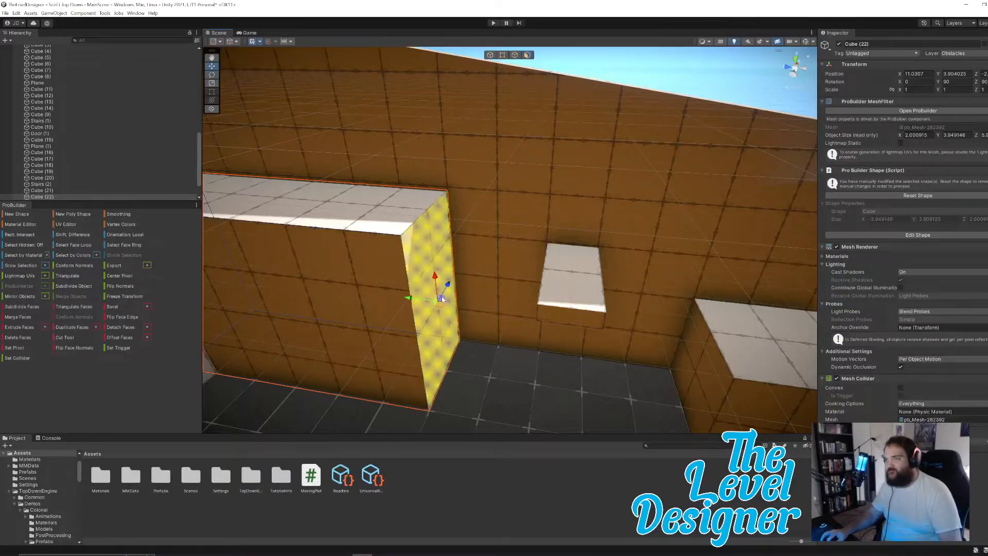
left_click_drag(410, 299, 434, 302)
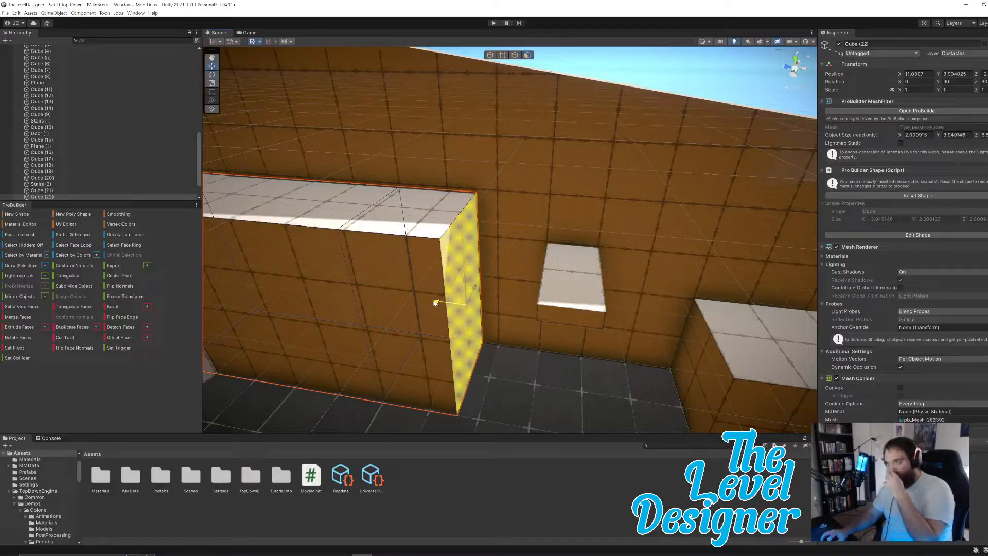
Step: Lower the top face of the tall block's new end section slightly
left_click(455, 223)
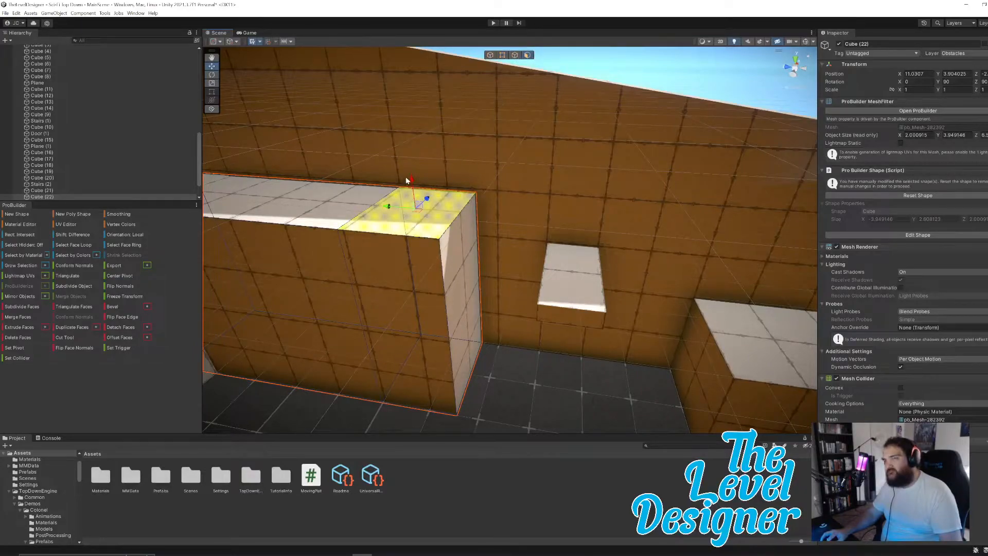
left_click_drag(410, 180, 413, 202)
left_click_drag(571, 241, 545, 176, "alt")
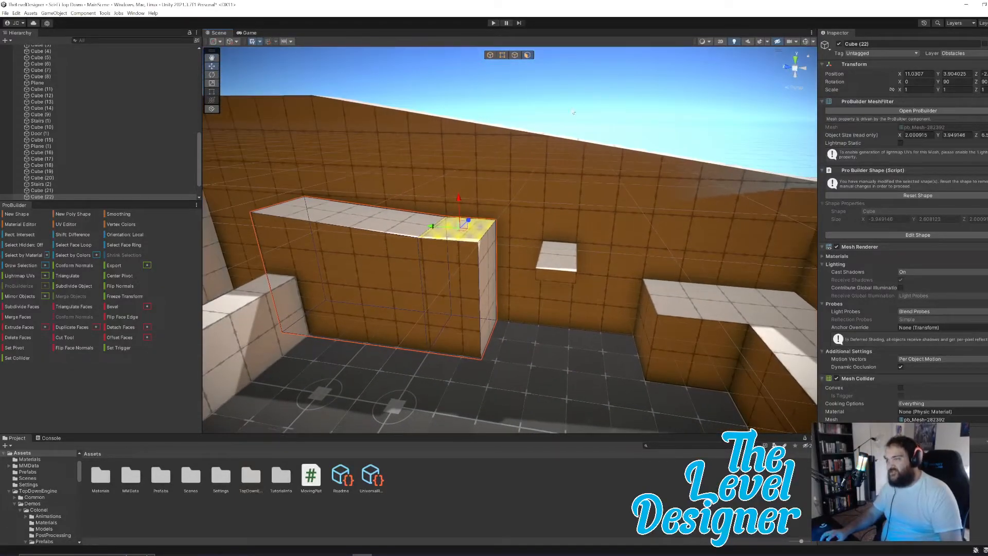
Step: Start a playtest and run past the dash and assault rifle pickups through the corridor into the room with the freestanding blocks
left_click(493, 23)
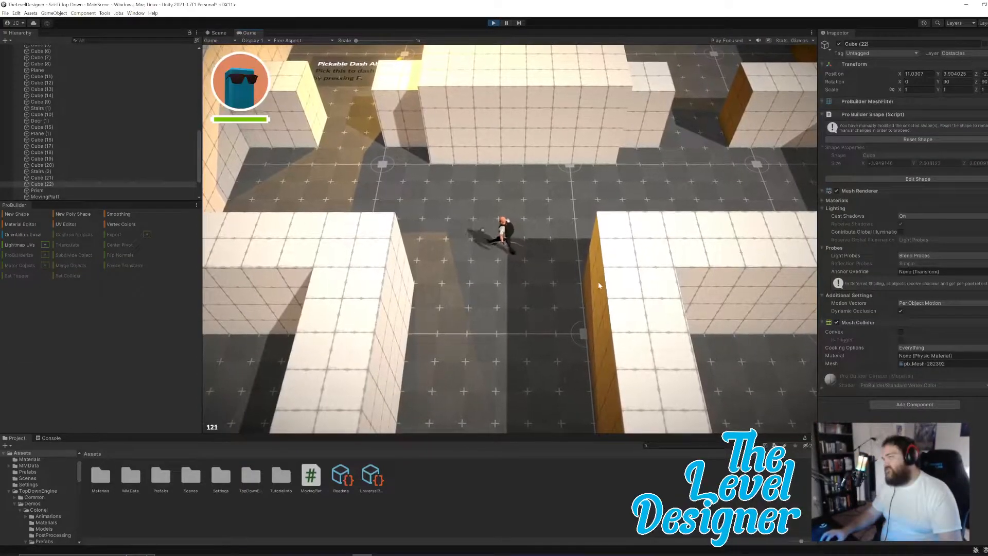
key("w")
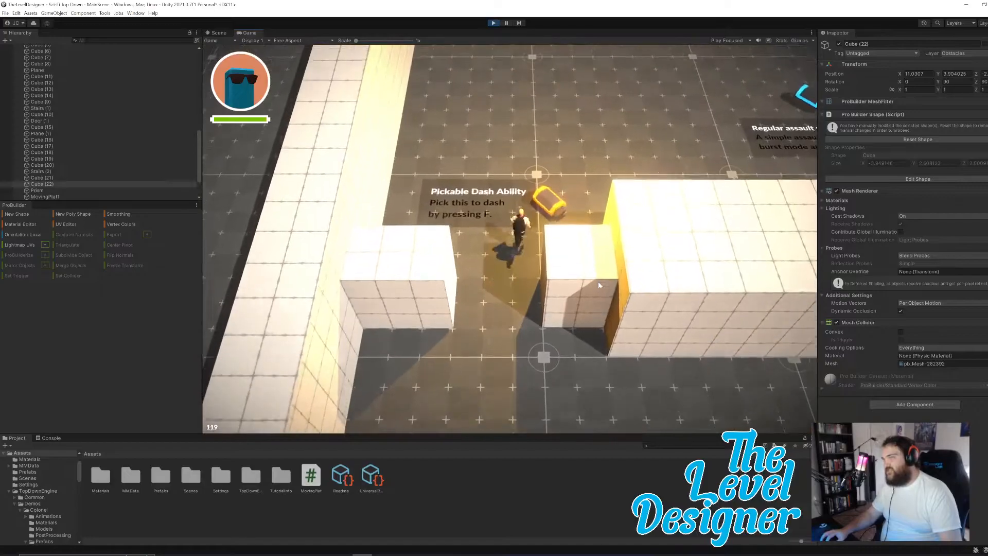
key("d")
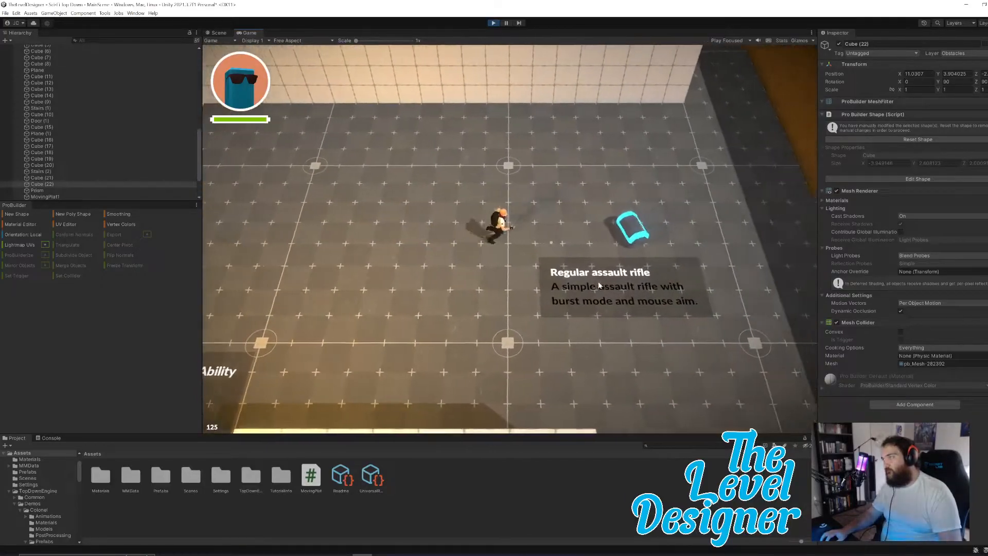
key("w")
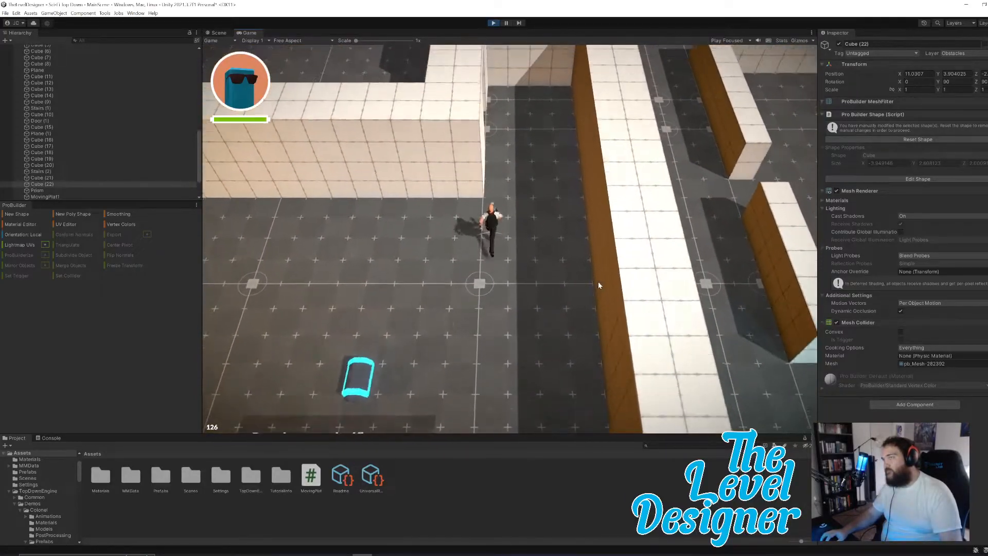
key("a")
key("w")
key("a")
key("w")
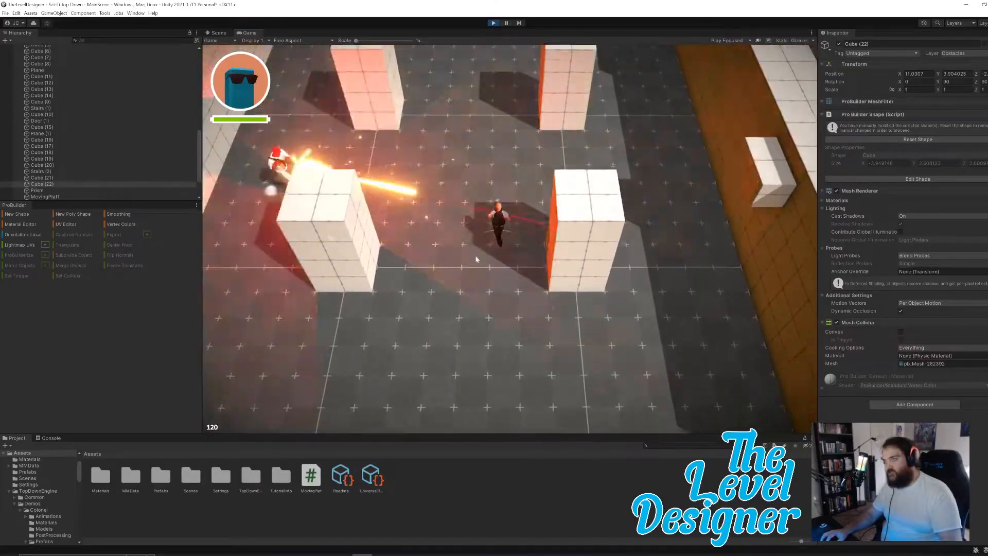
Step: Run past the freestanding blocks and climb the long staircase onto the upper walkway
key("w")
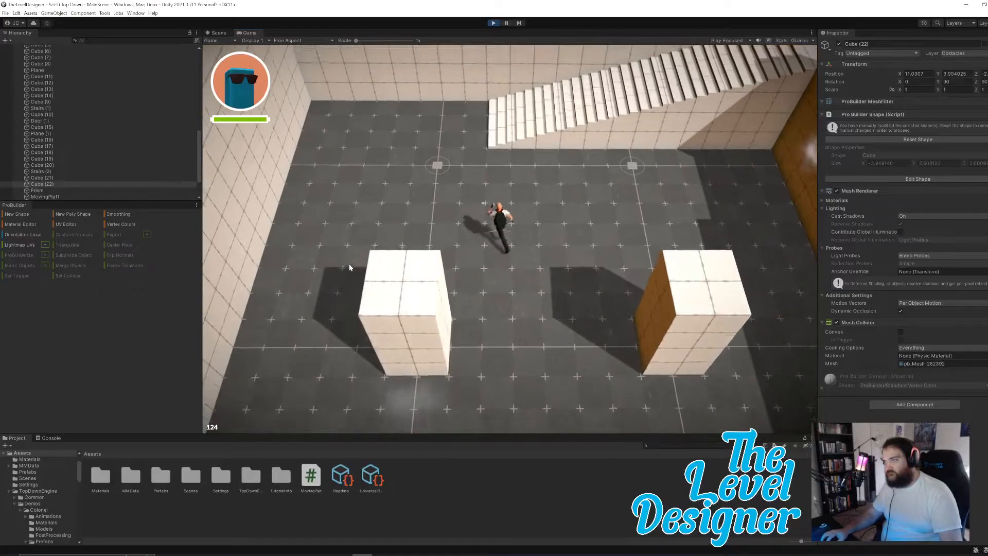
key("w")
key("d")
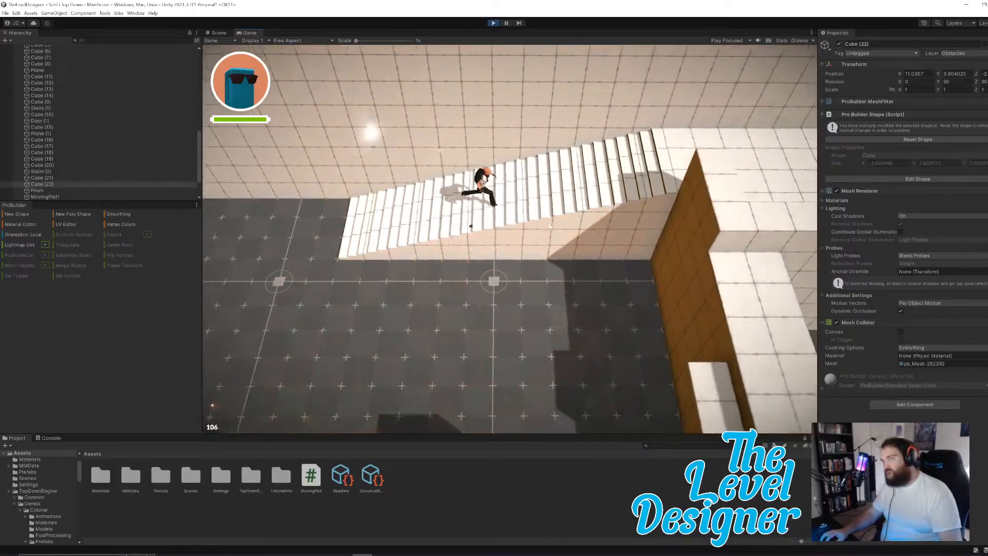
key("d")
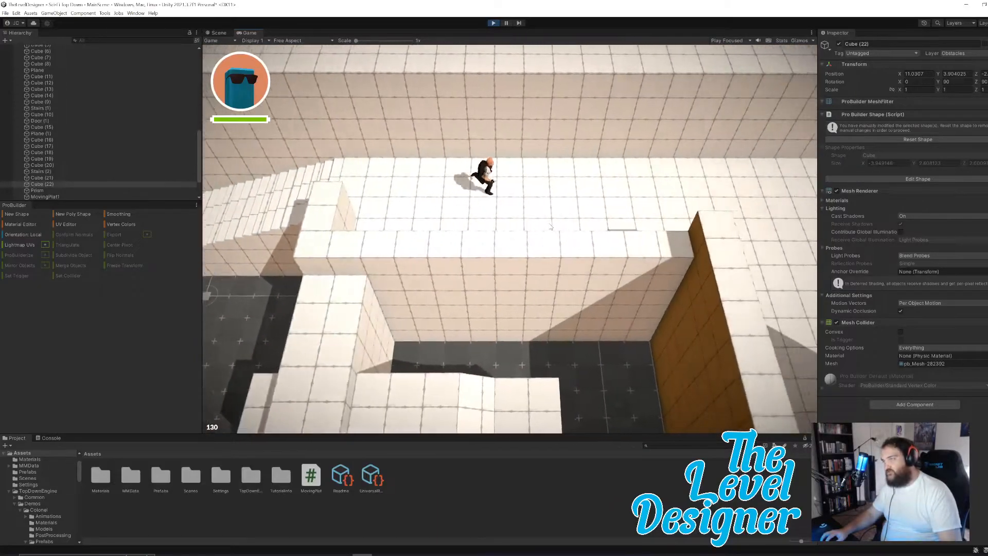
key("d")
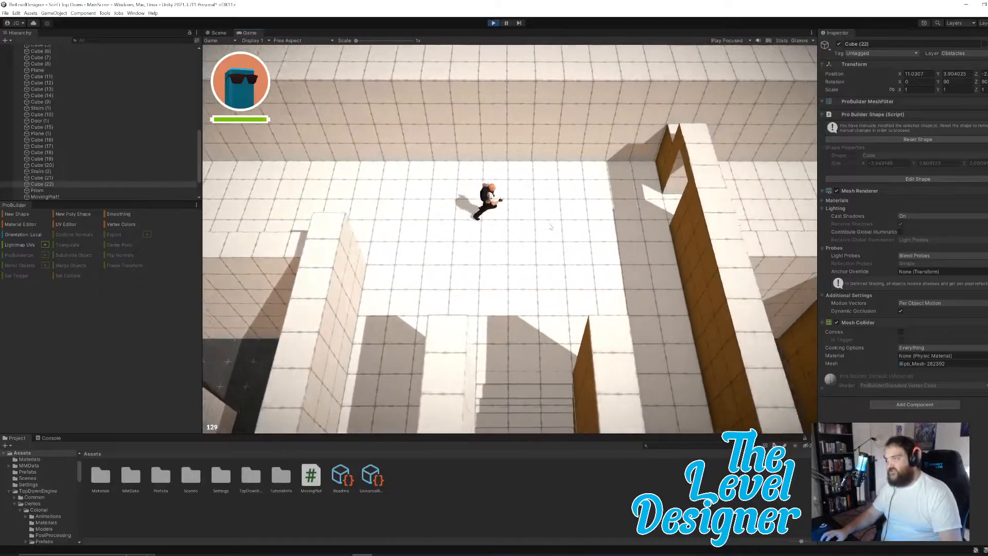
Step: Follow the narrow walkway to its end and drop down into the moving platform area
key("s")
key("s")
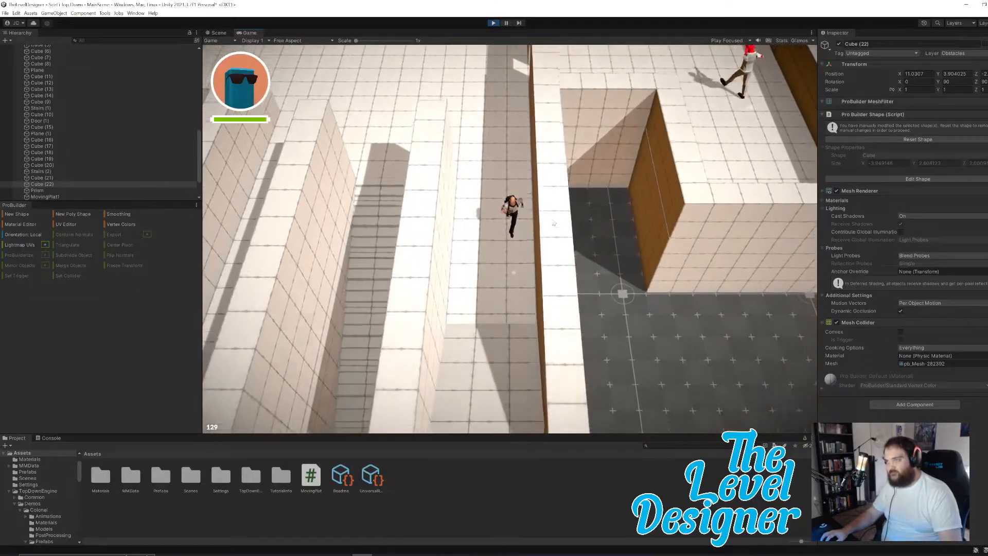
key("s")
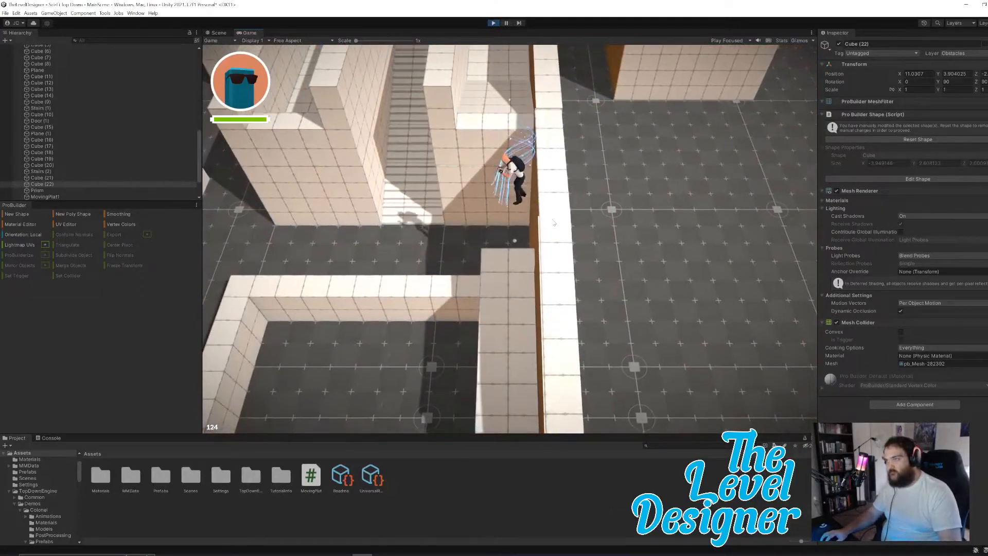
key("s")
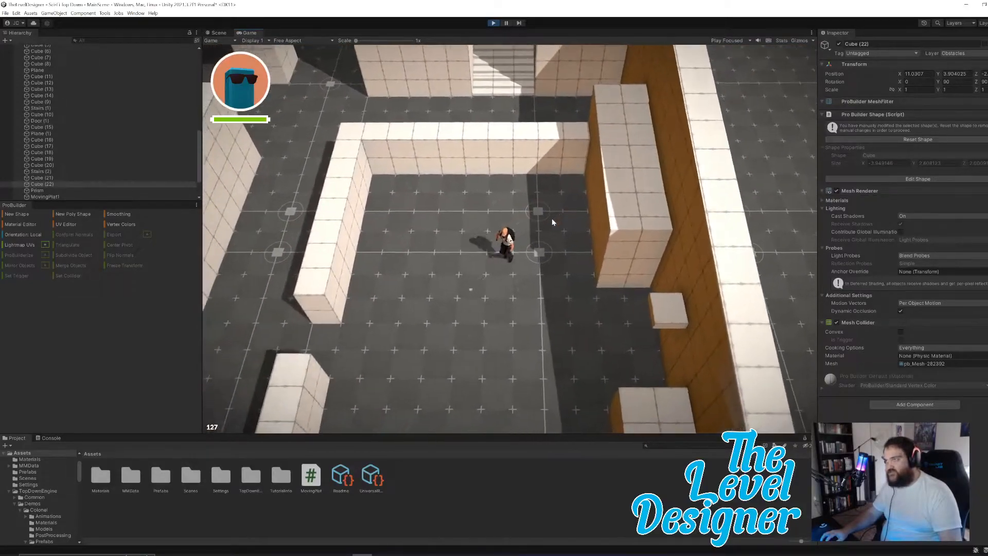
Step: Climb the stairs to the lower block and try jumping onto the moving platform toward the extended tall block
key("d")
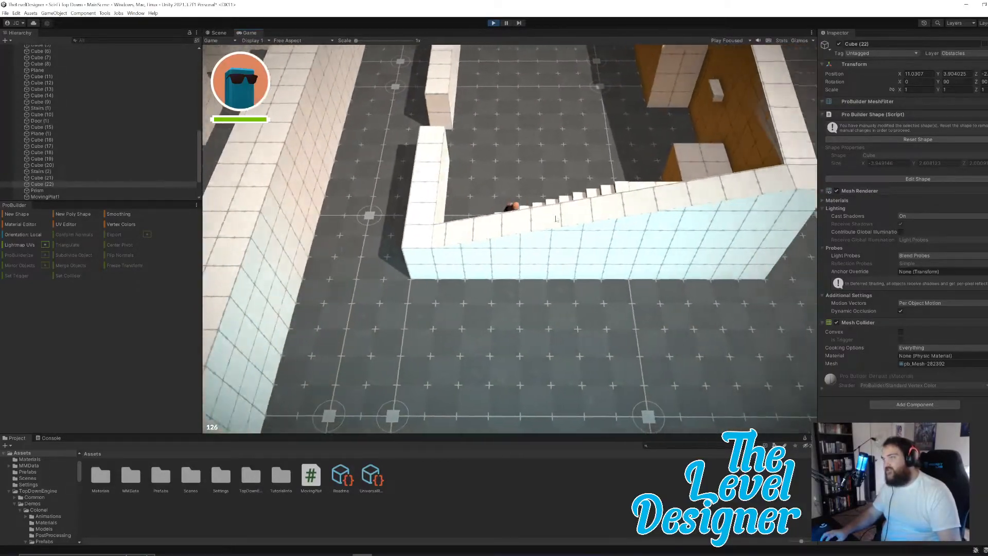
key("w")
key("w")
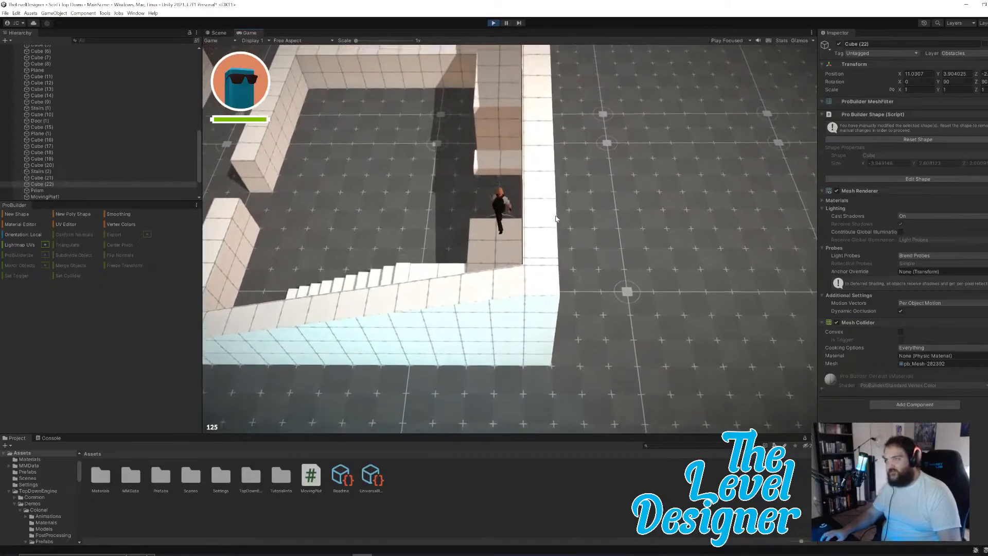
key("s")
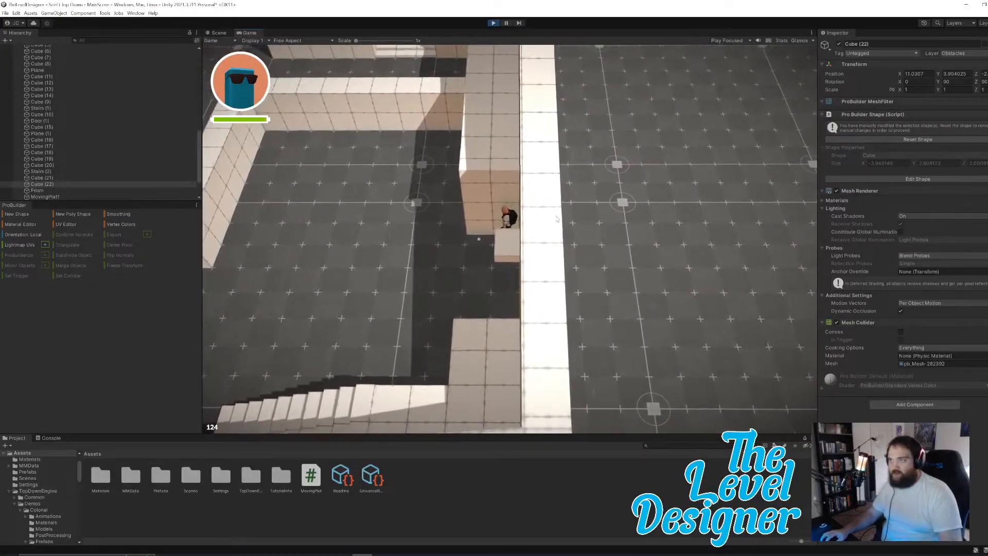
key("a")
key("s")
key("d")
key("w")
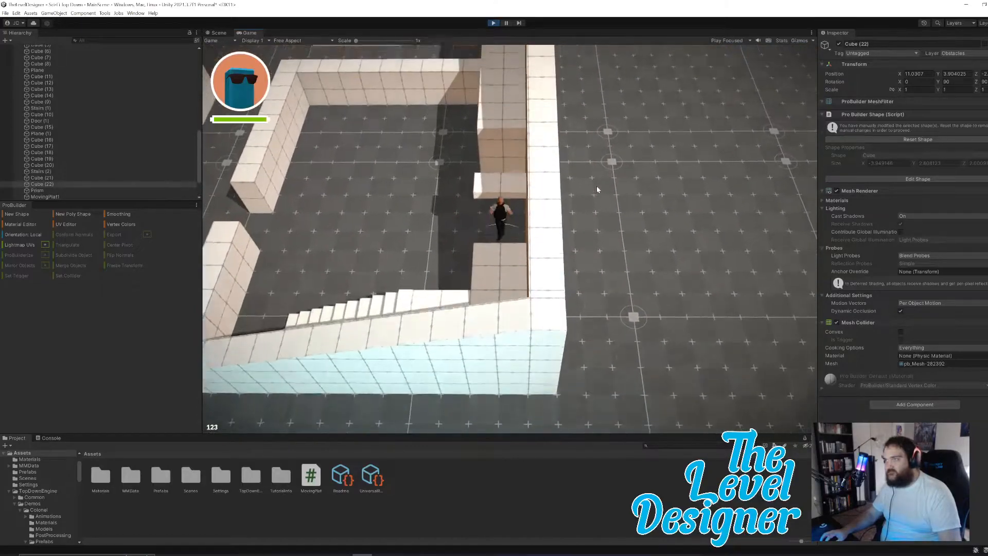
Step: Retry the moving platform crossing to the tall block from the stairs, return to the floor and pause the game
key("a")
key("s")
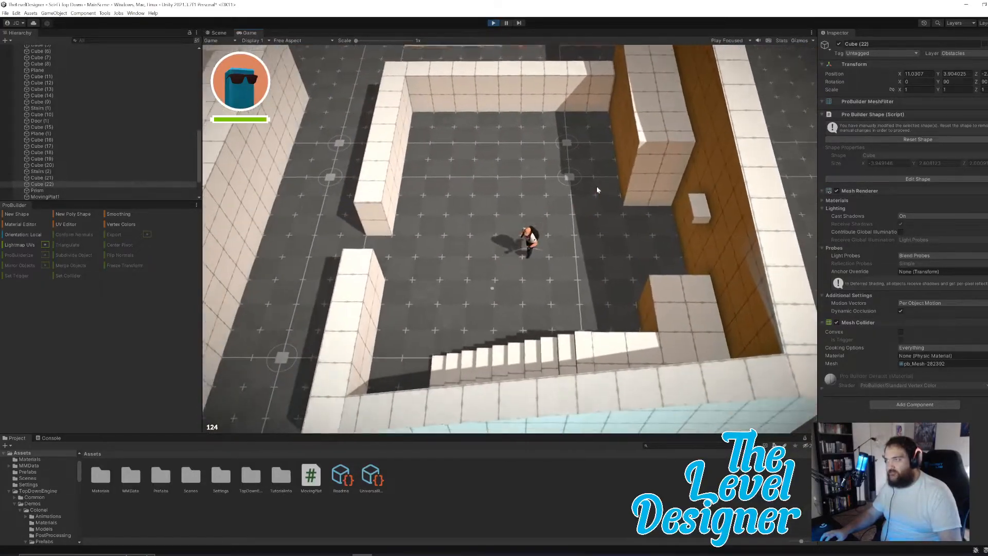
key("d")
key("w")
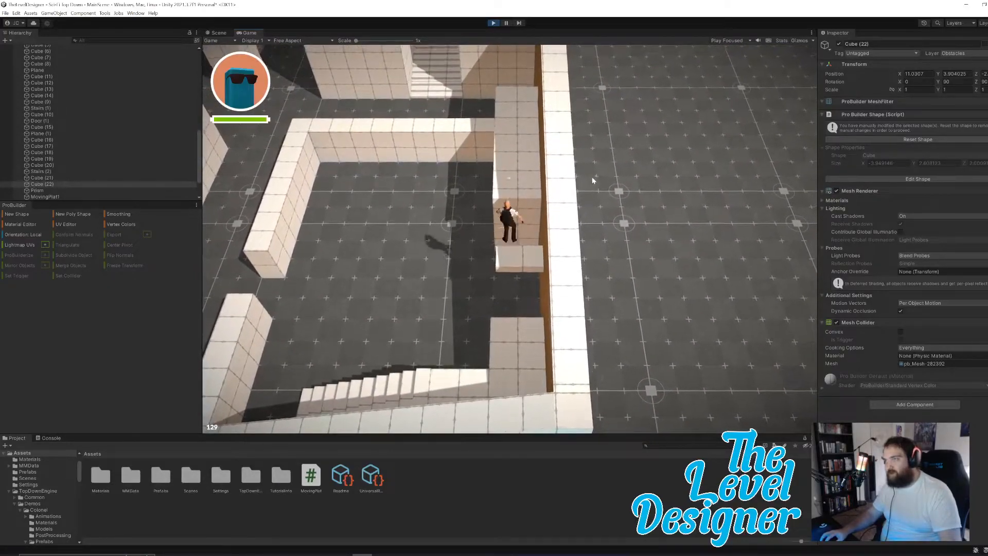
key("w")
key("a")
key("s")
key("s")
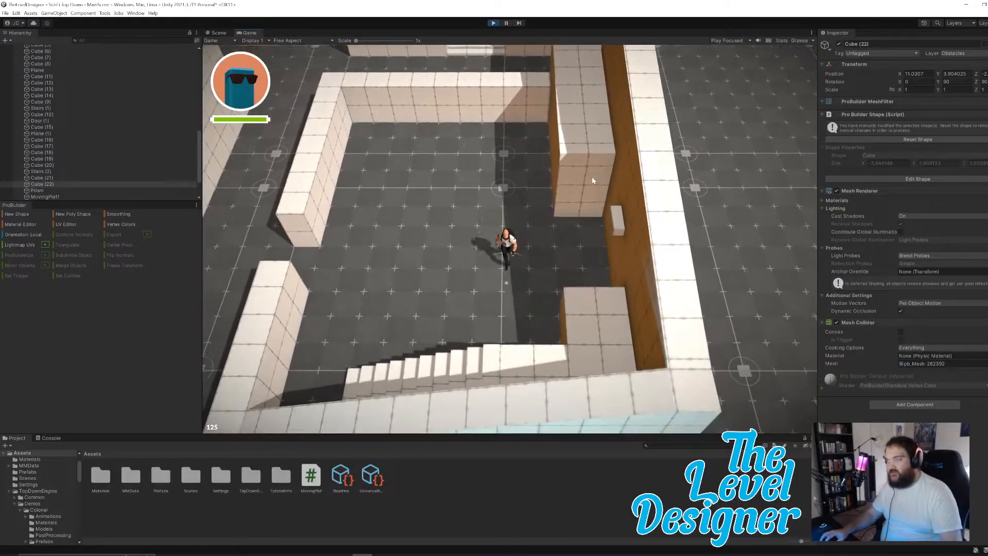
key("Escape")
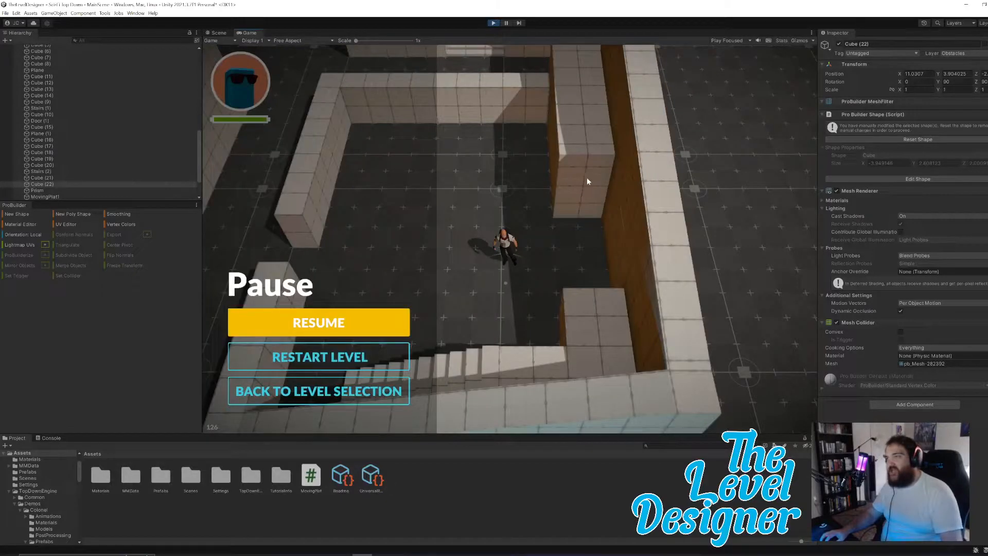
Step: Stop the playtest and extend the end face of the moving platform toward the tall block
left_click(494, 23)
right_click_drag(576, 255, 691, 282)
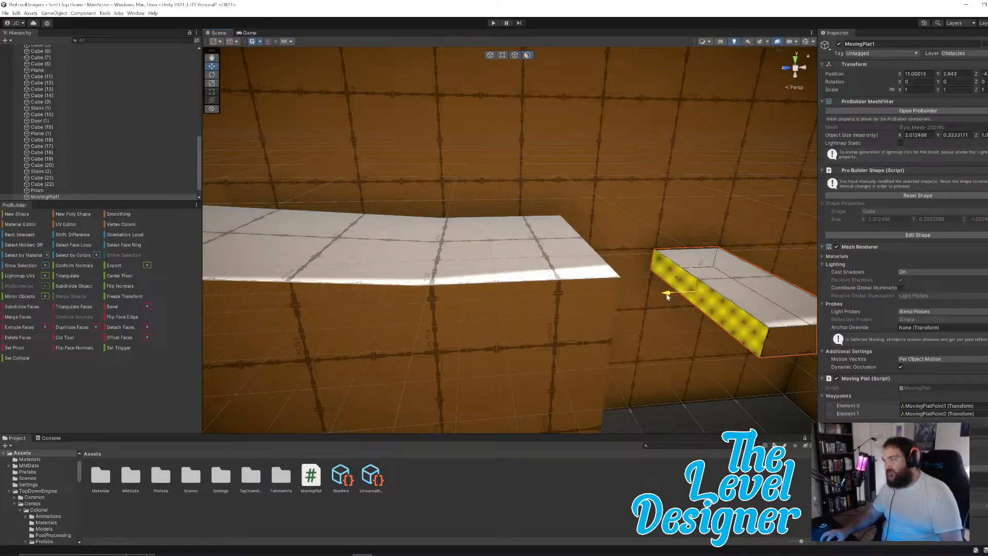
left_click_drag(644, 295, 627, 299)
right_click_drag(627, 298, 480, 306)
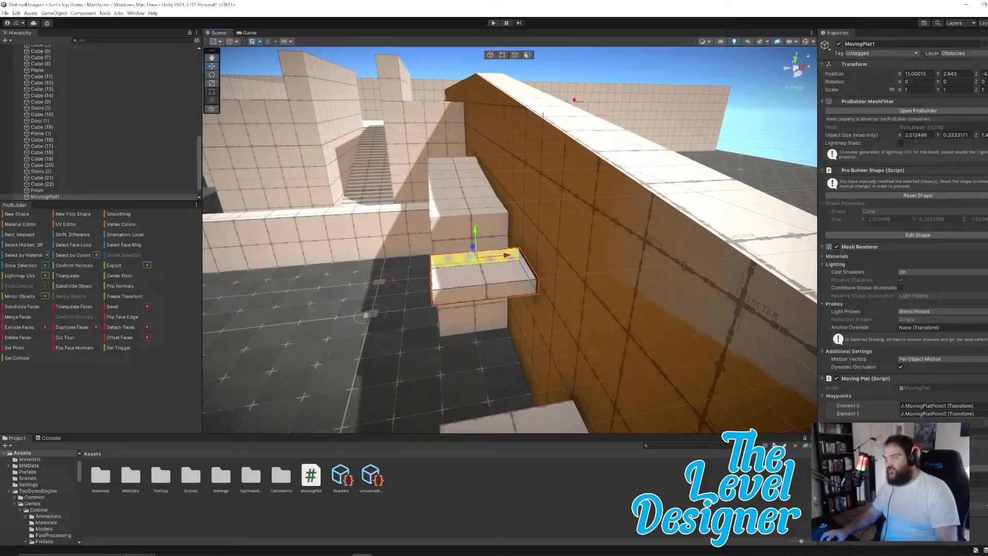
Step: Start a new playtest and run past the dash ability pickup to the assault rifle pickup
left_click(493, 22)
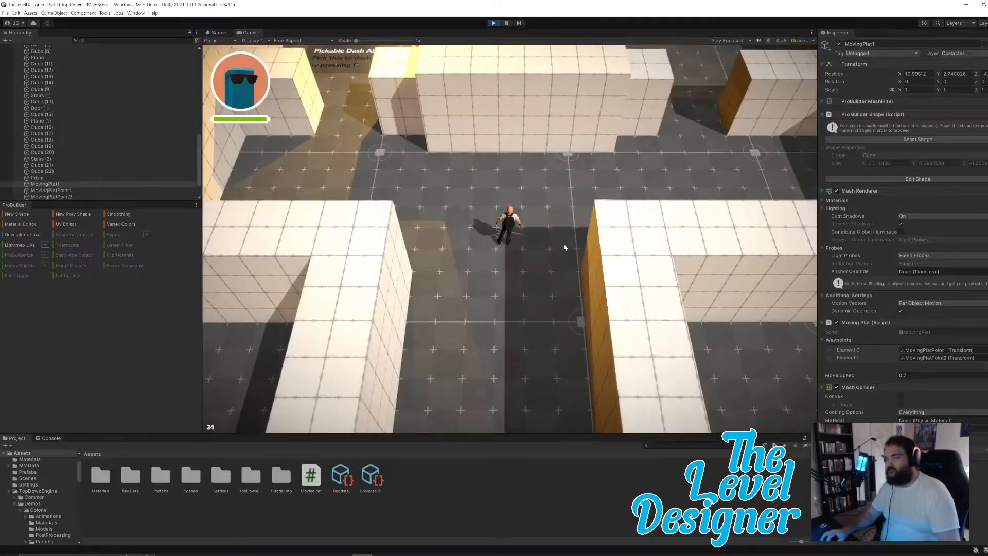
key("w")
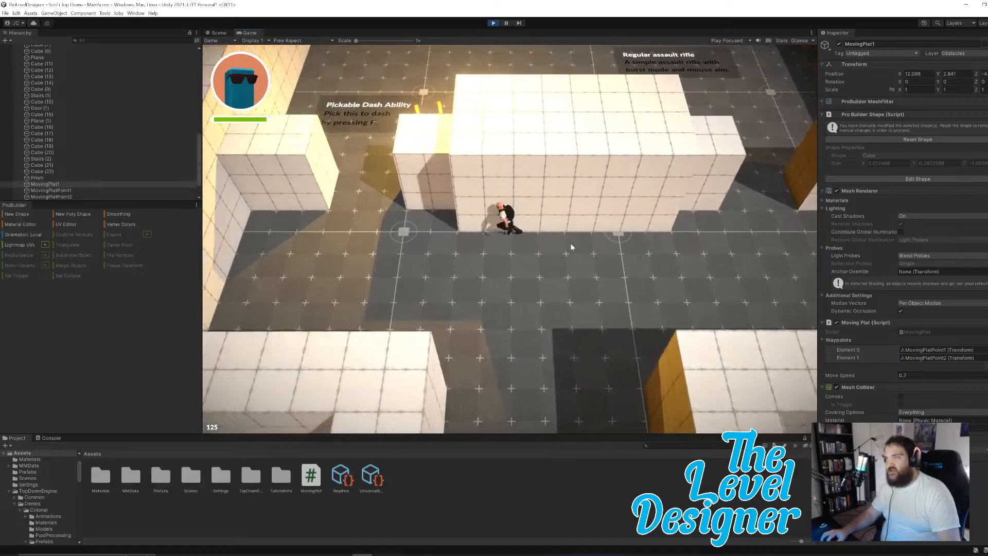
key("w")
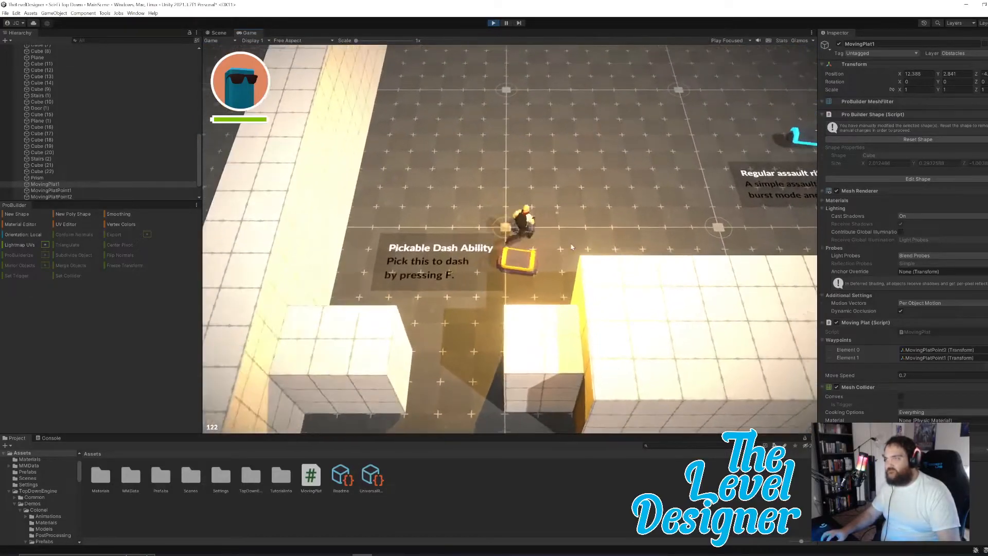
key("d")
key("w")
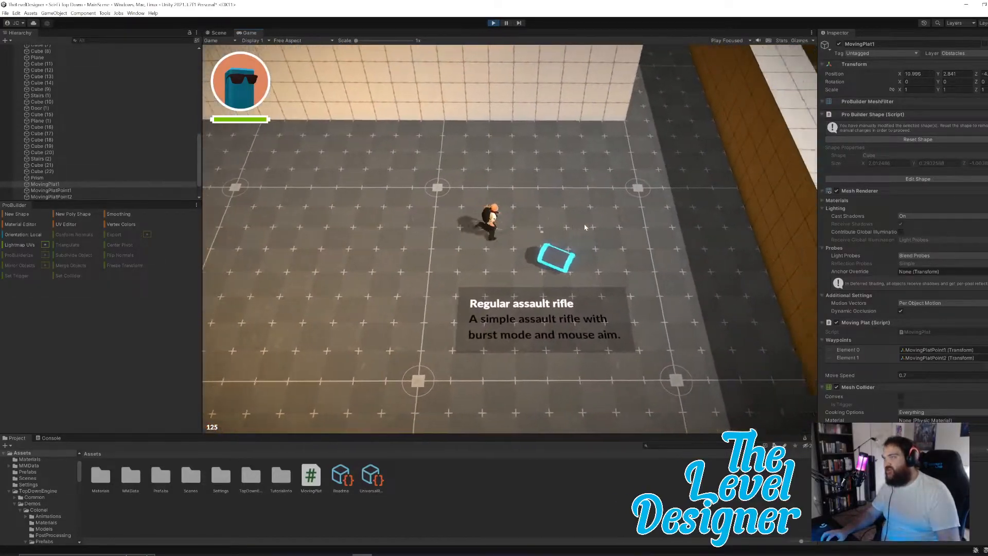
Step: Run along the corridor and through the enemy's area of freestanding blocks to the foot of the long staircase
key("w")
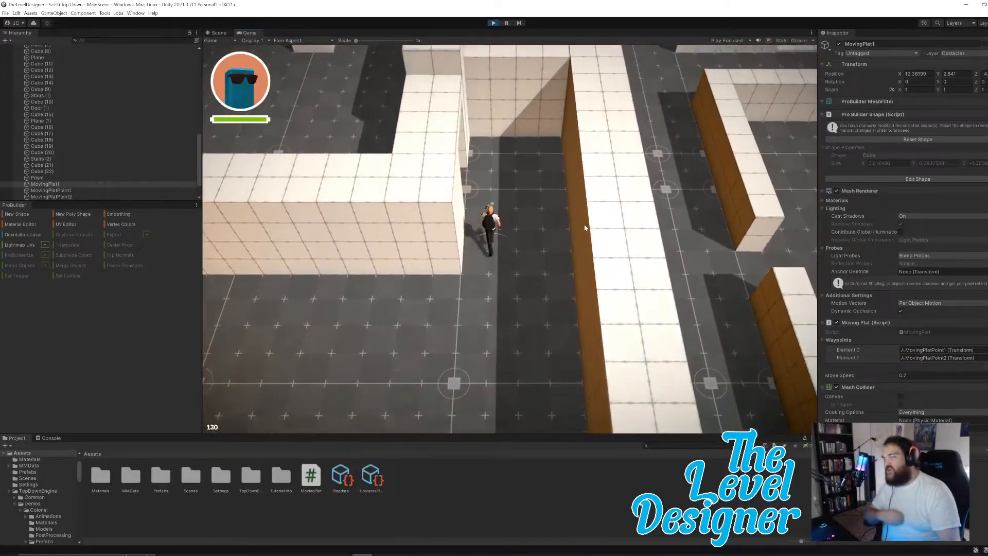
key("w")
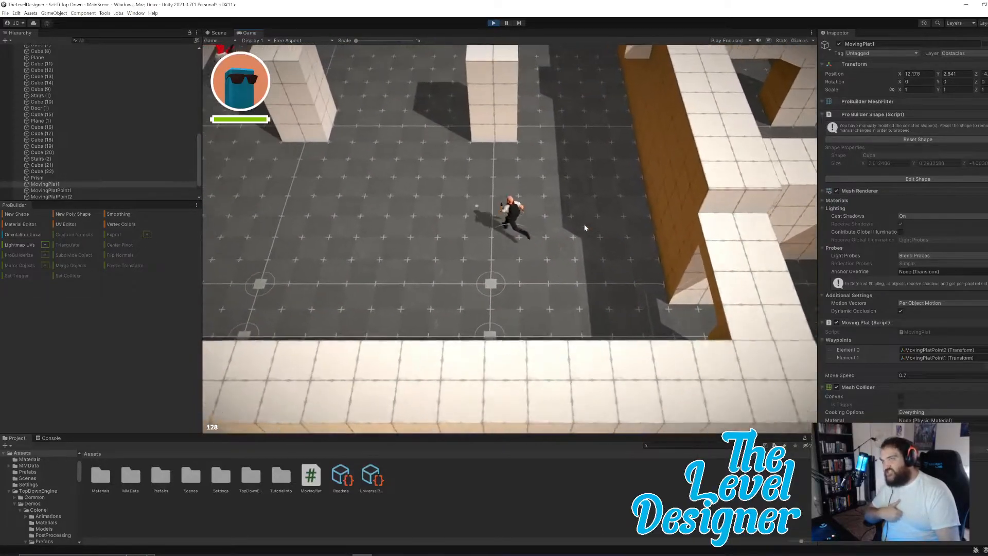
key("w")
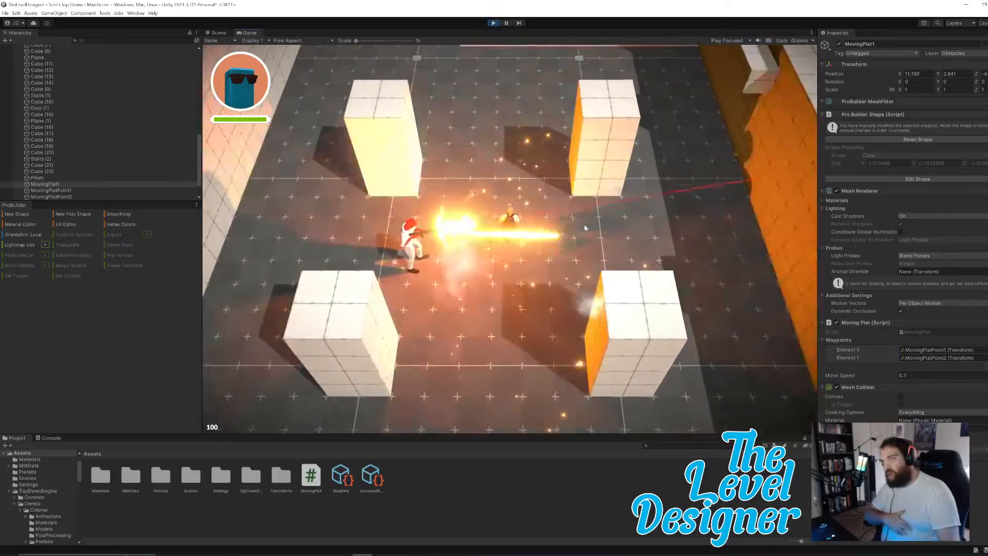
key("w")
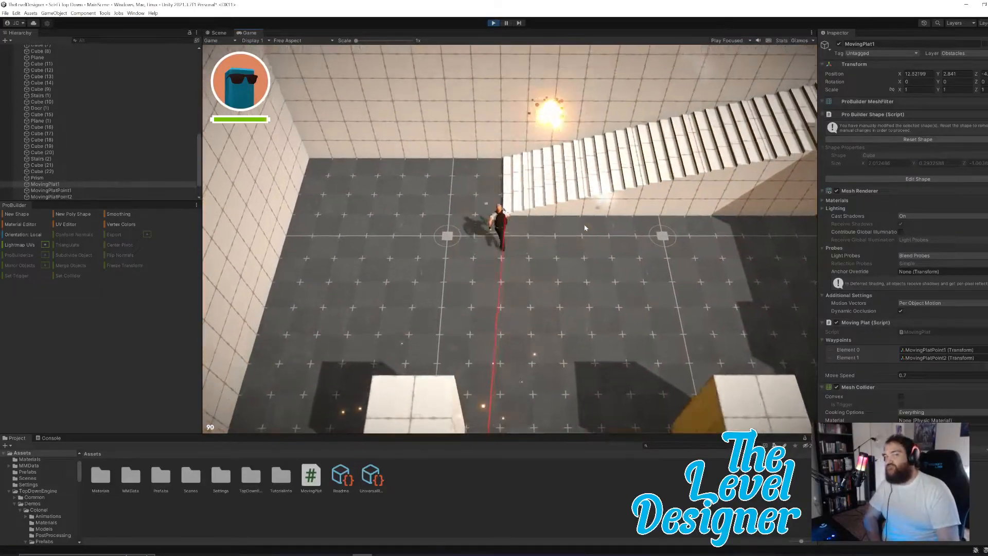
Step: Climb the long staircase, cross the upper walkway and descend the walled stairs on its far side
key("d")
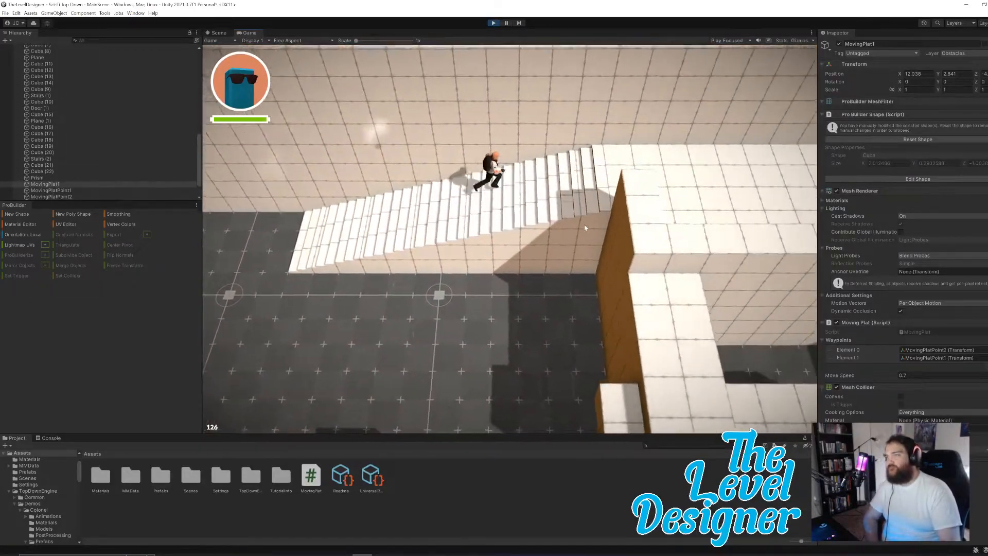
key("w")
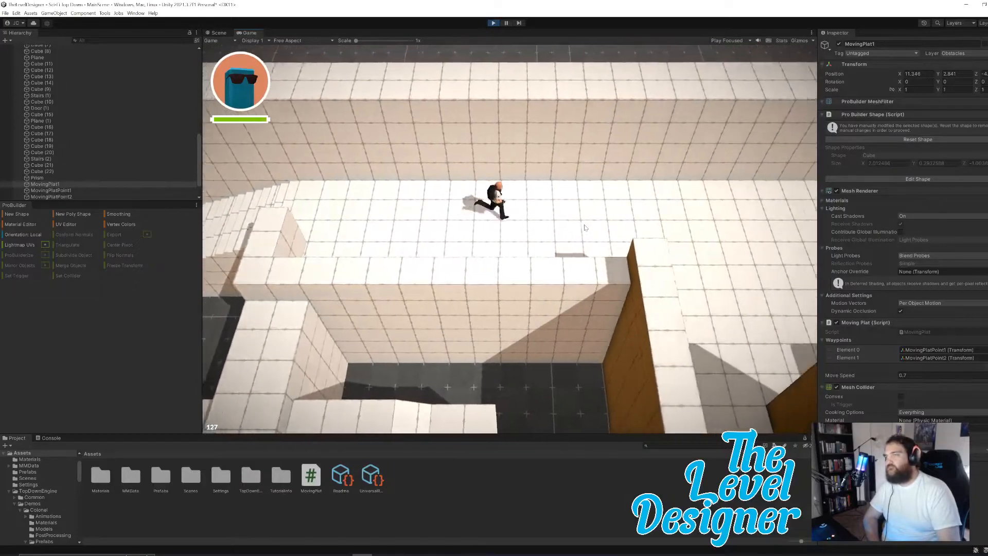
key("d")
key("s")
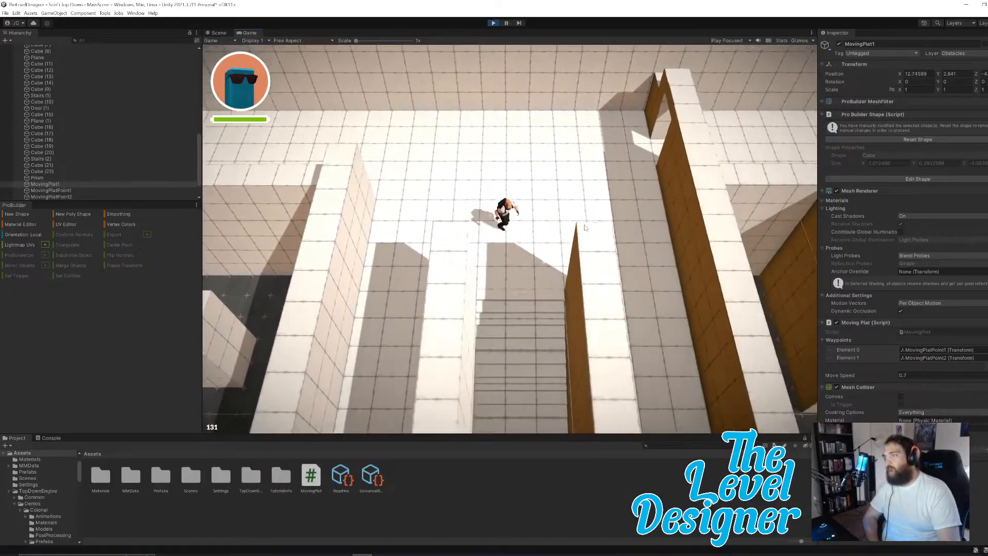
key("s")
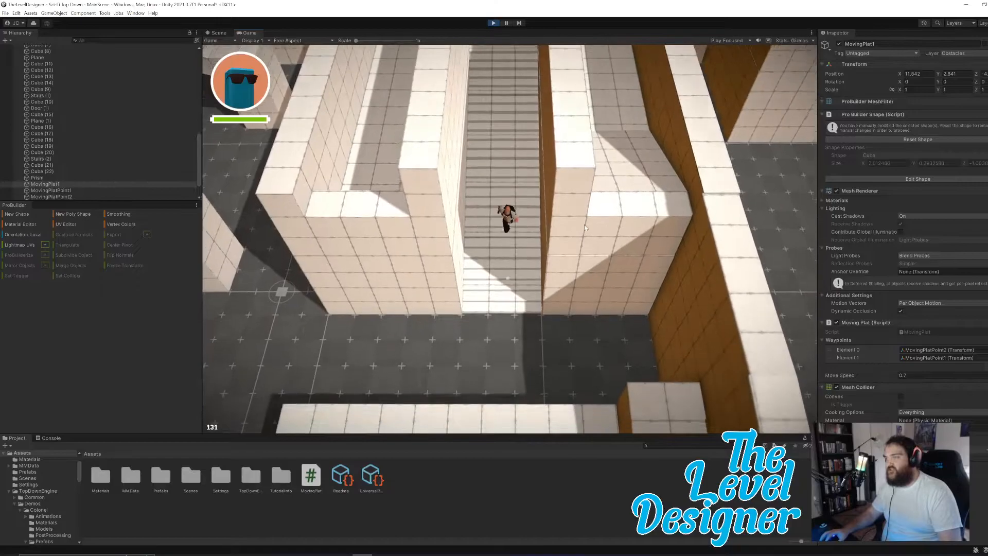
Step: Enter the moving platform room, climb the short stairs and cross via the widened platform onto the tall block
key("a")
key("s")
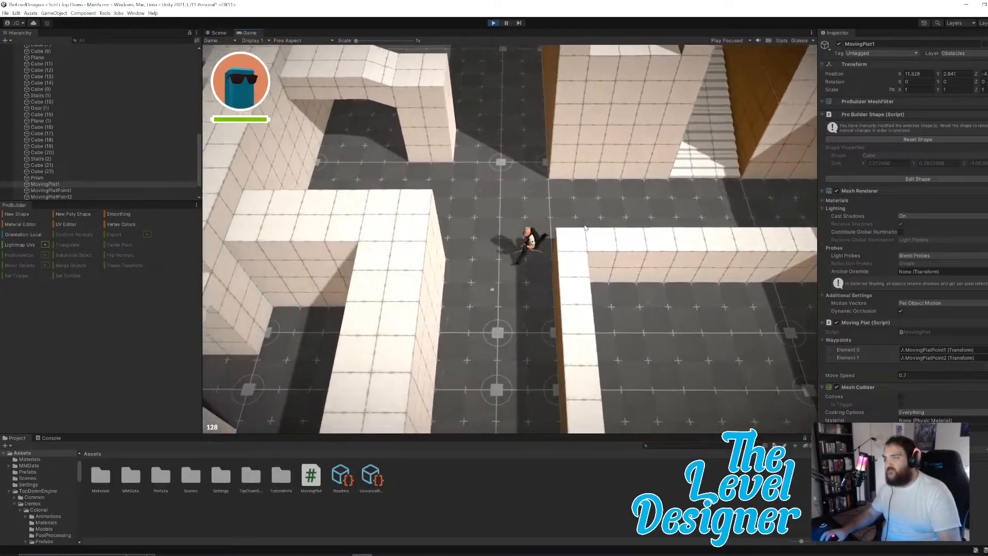
key("d")
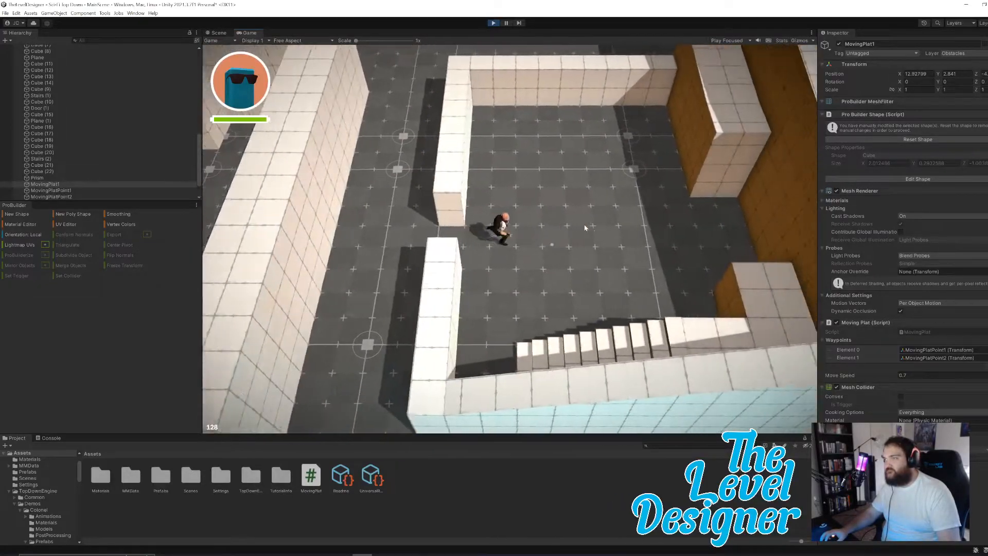
key("d")
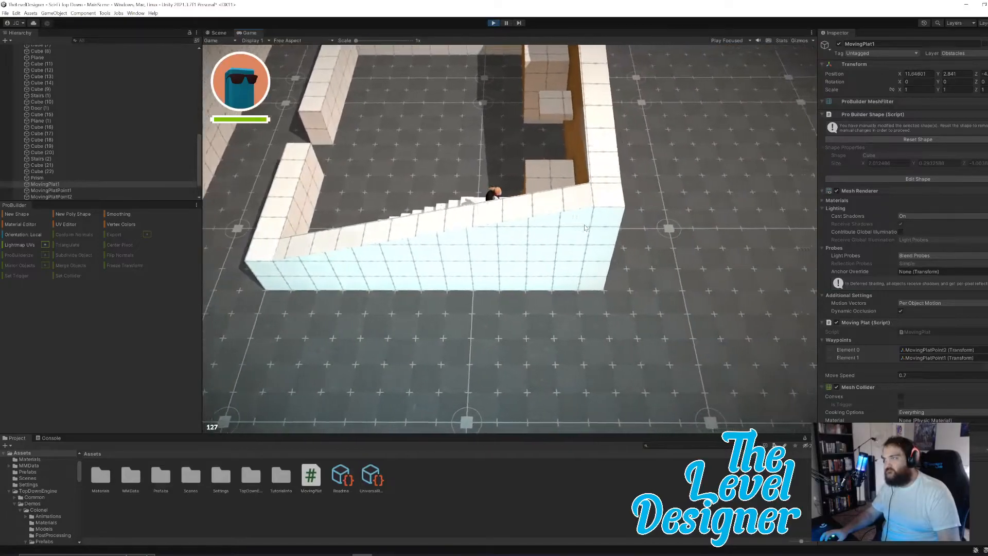
key("w")
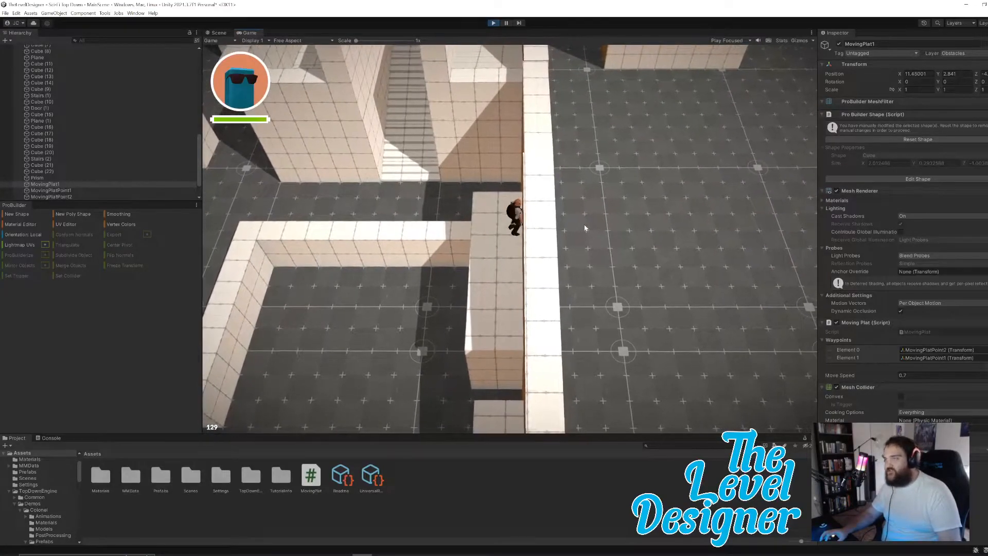
Step: Drop from the tall block to the floor, repeat the moving platform crossing and jump back down
key("s")
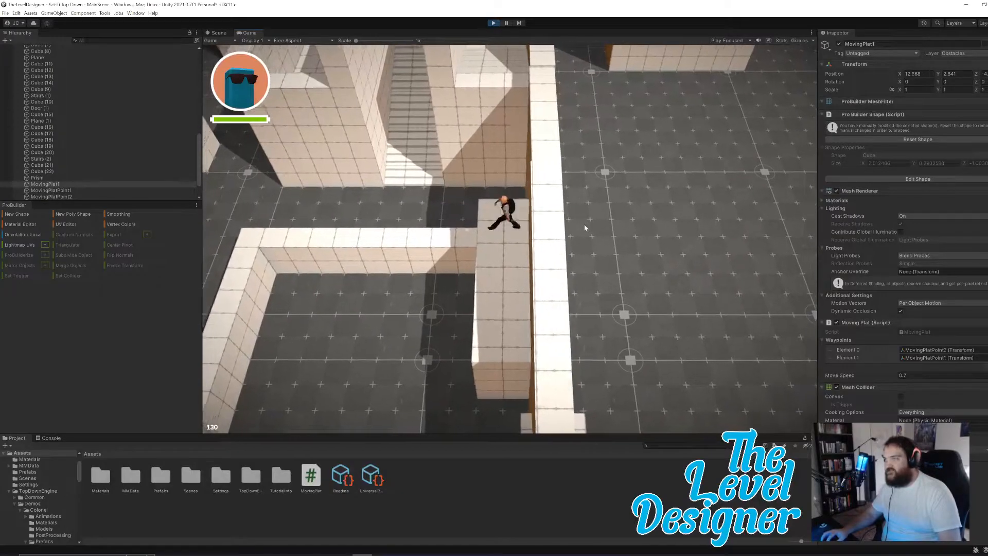
key("a")
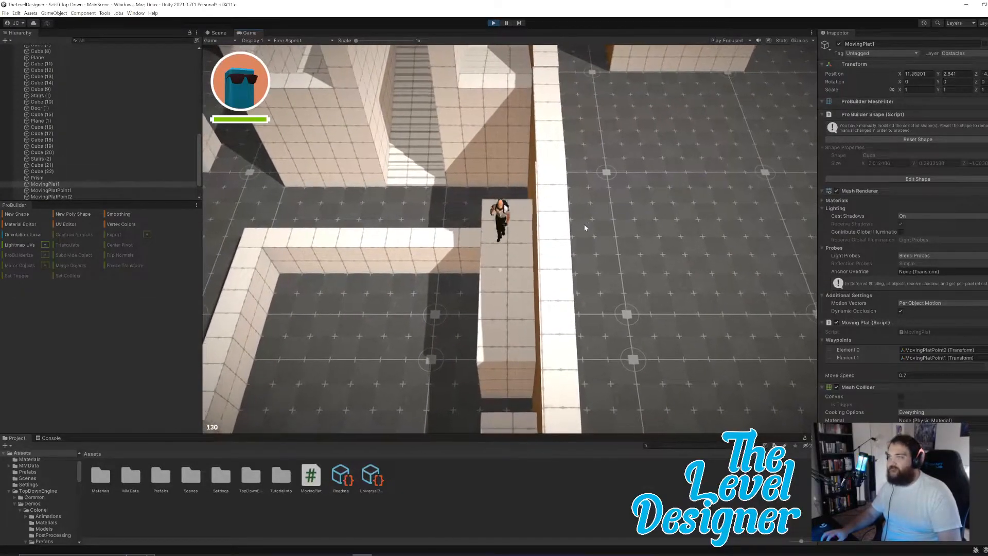
key("s")
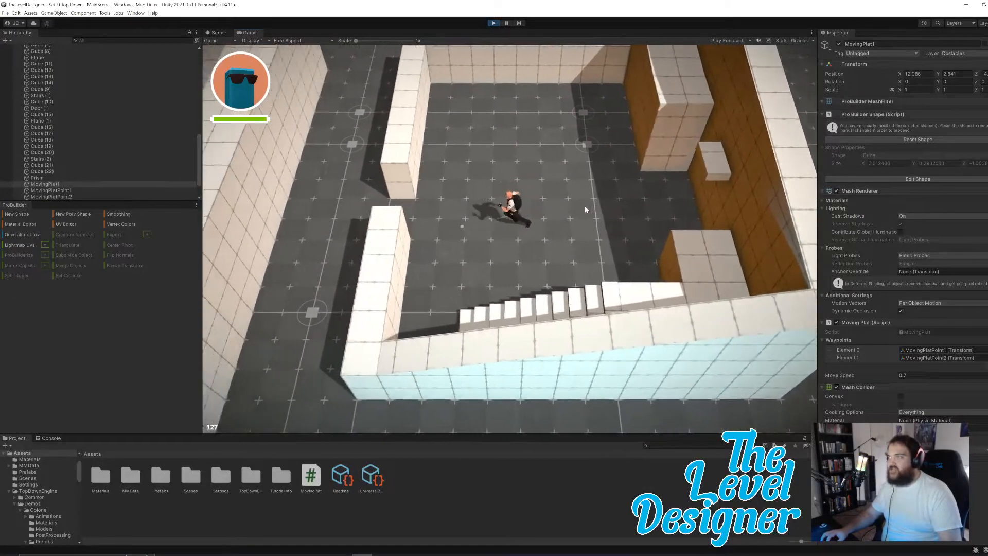
key("s")
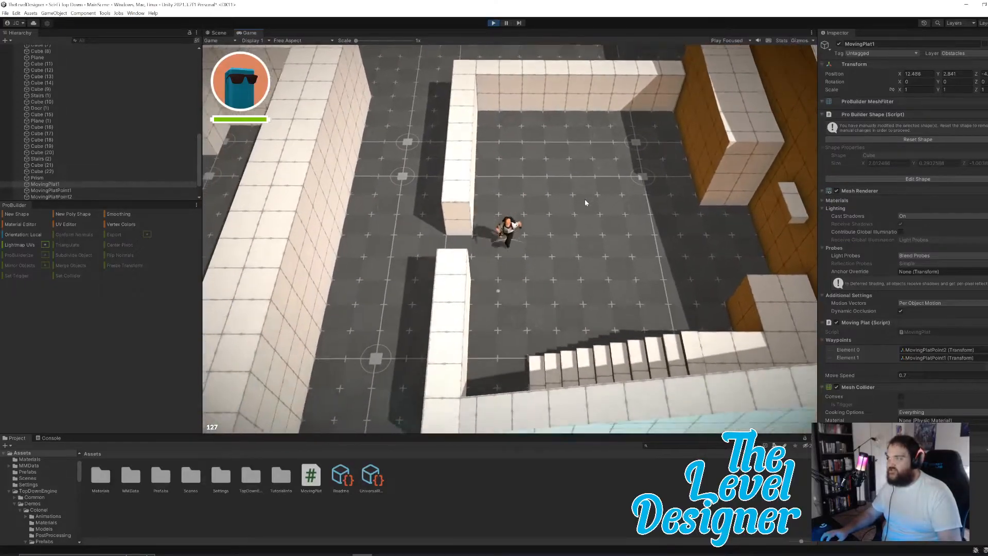
key("w")
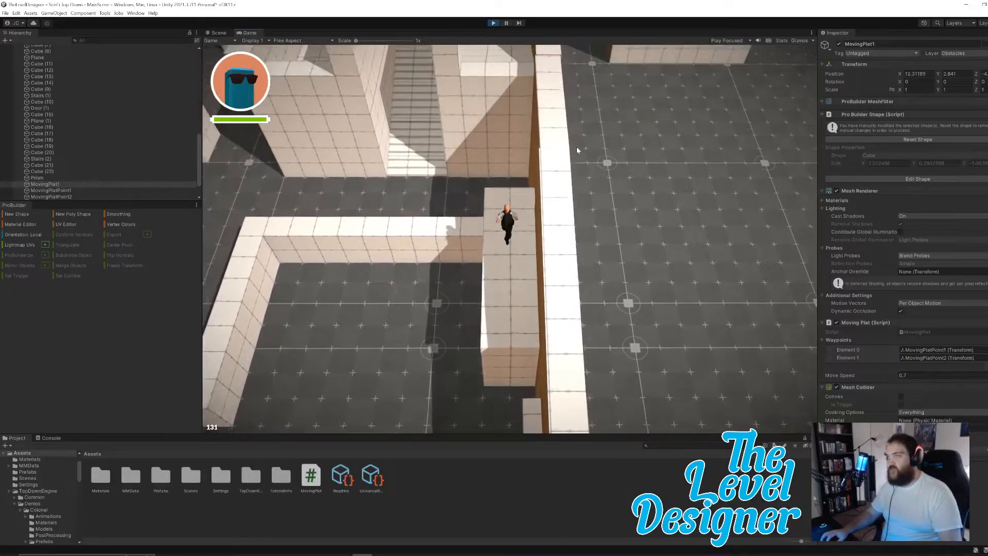
key("s")
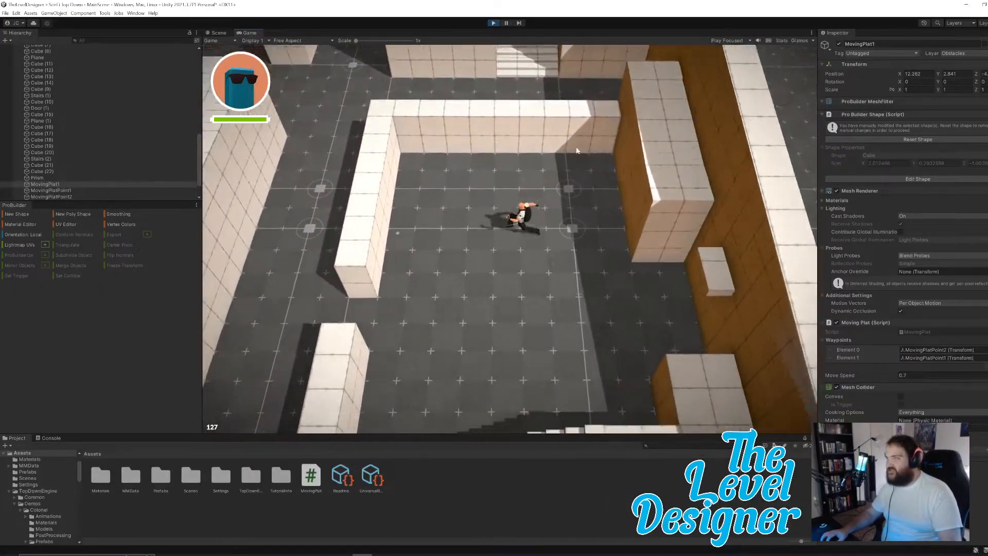
Step: Explore the corridor and open floor outside the moving platform room, return inside, then pause and stop the playtest
key("a")
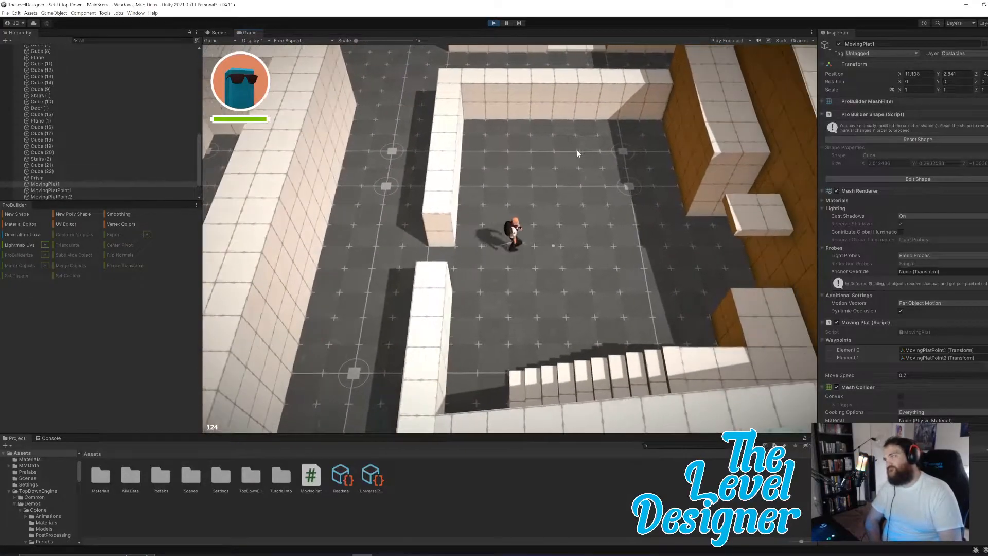
key("a")
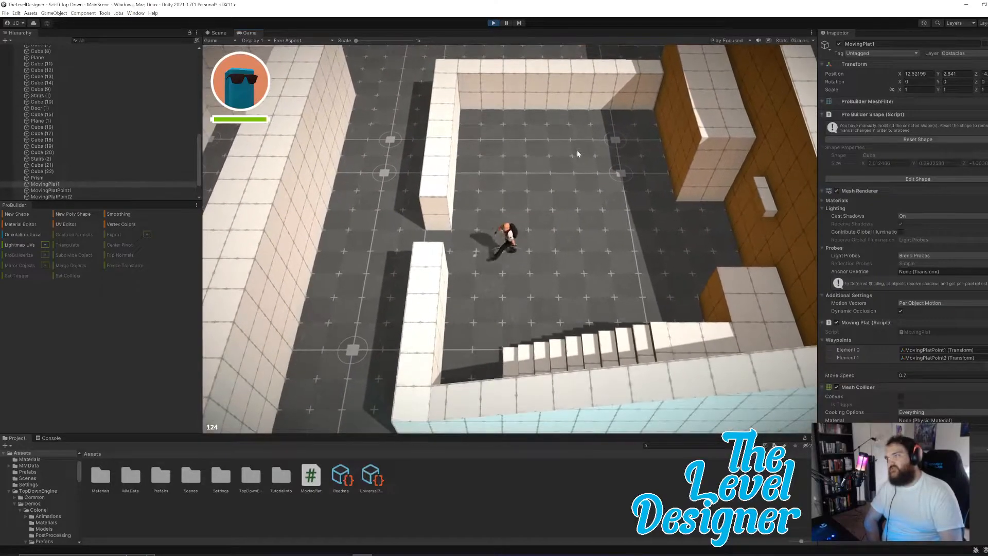
key("w")
key("s")
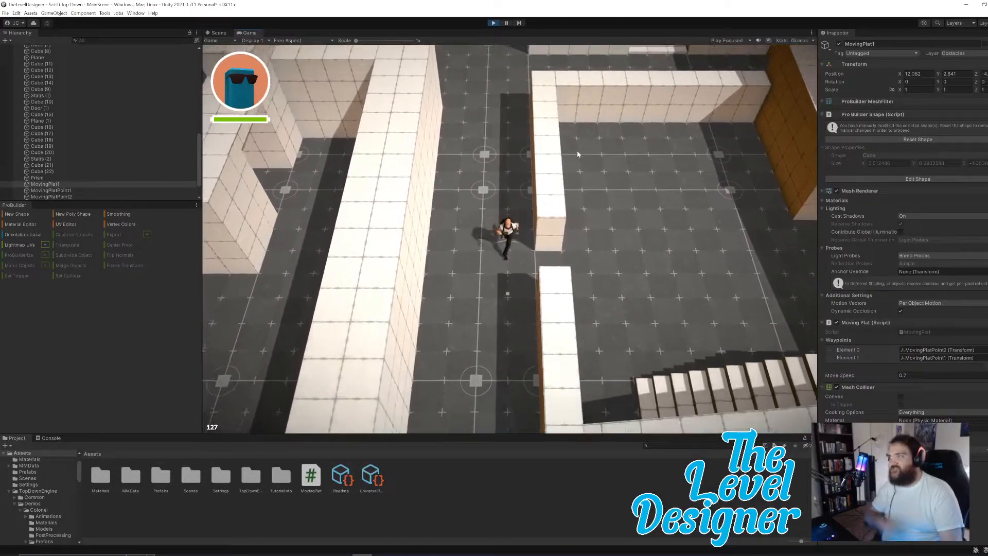
key("d")
key("s")
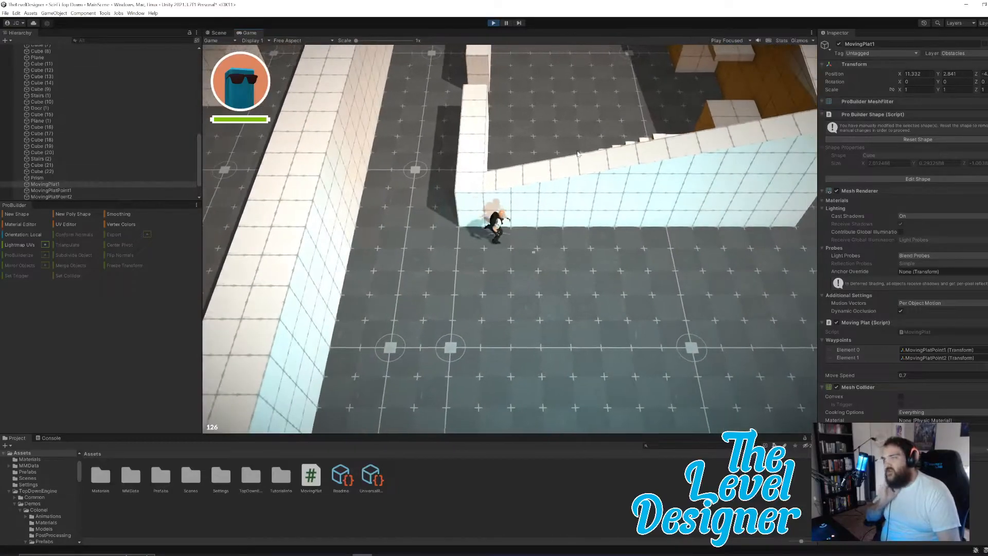
key("w")
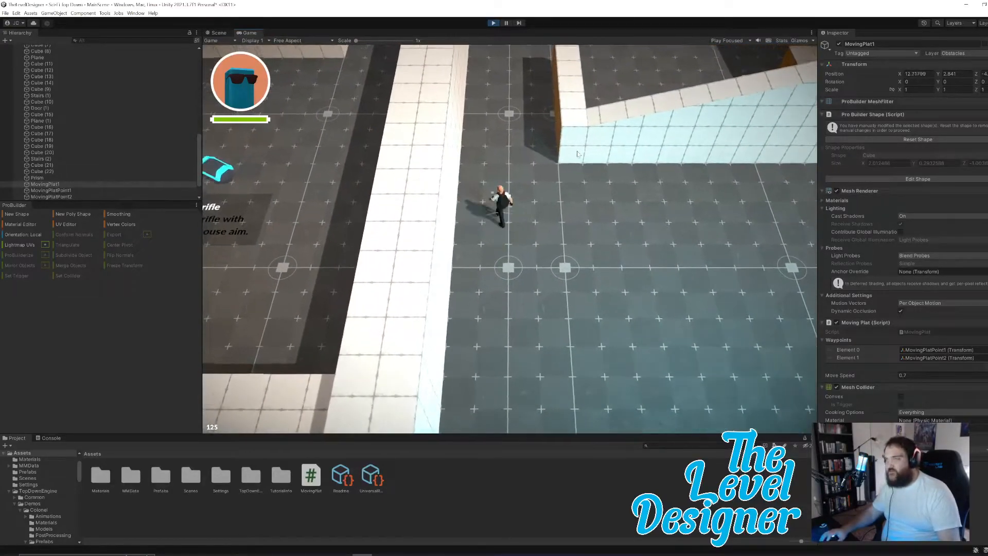
key("w")
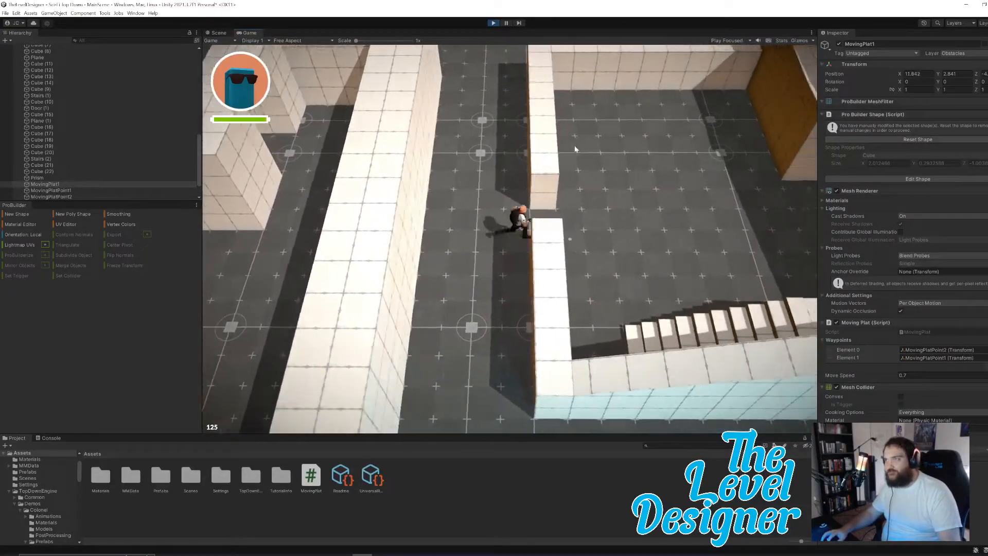
key("Escape")
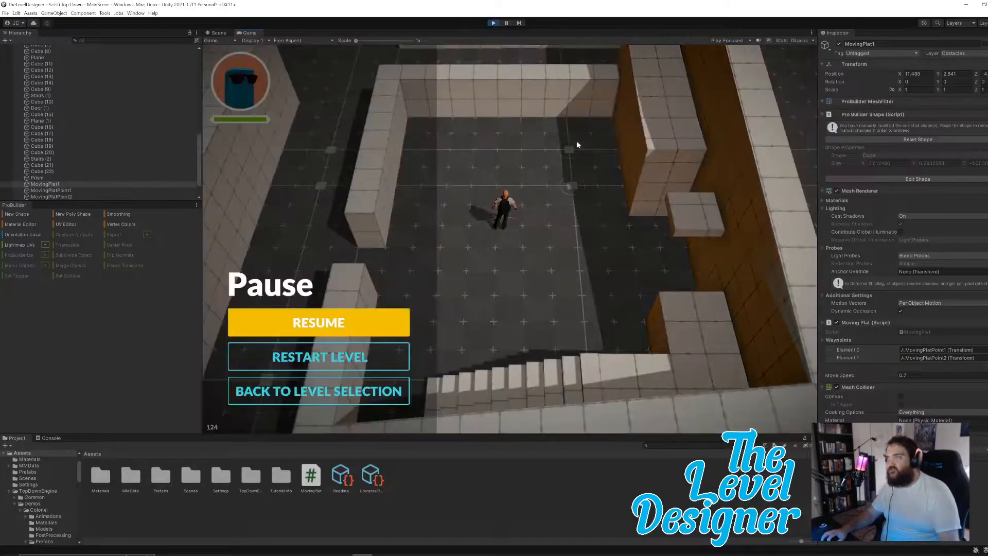
left_click(493, 23)
Step: Create a square ProBuilder cube pillar about 0.59 wide and 6.02 tall at the upper end of the short staircase
right_click_drag(551, 281, 427, 255)
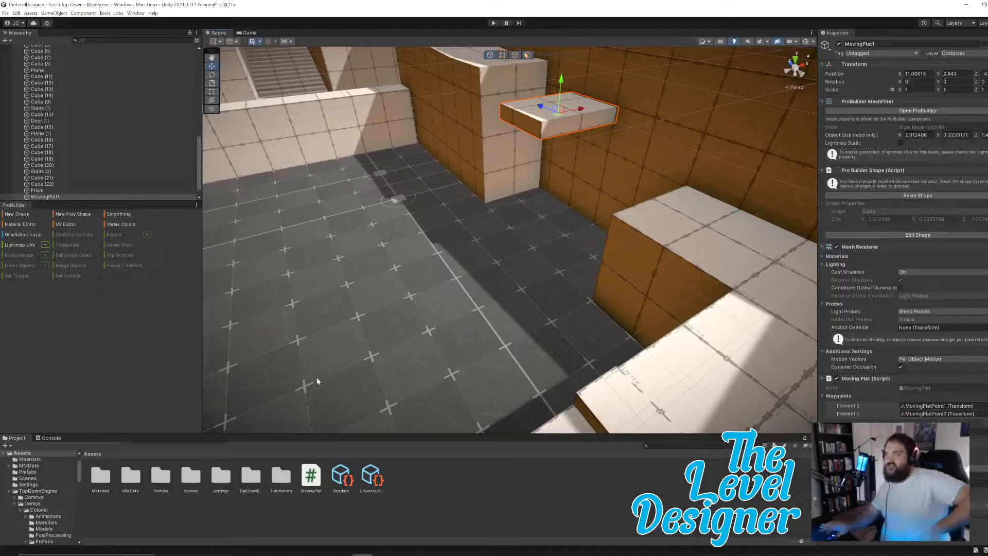
right_click_drag(316, 370, 659, 307)
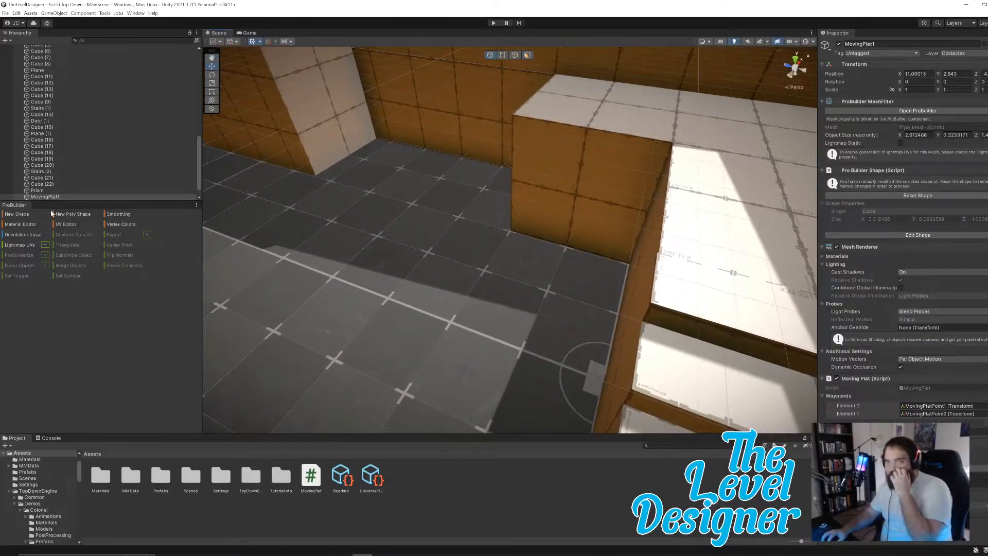
left_click(11, 214)
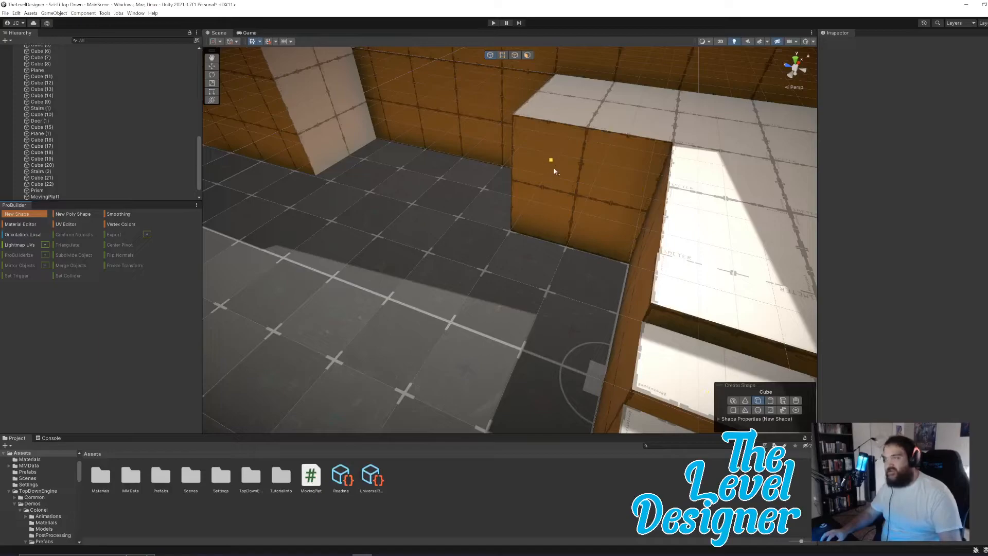
right_click_drag(601, 269, 461, 218)
right_click_drag(594, 382, 623, 385)
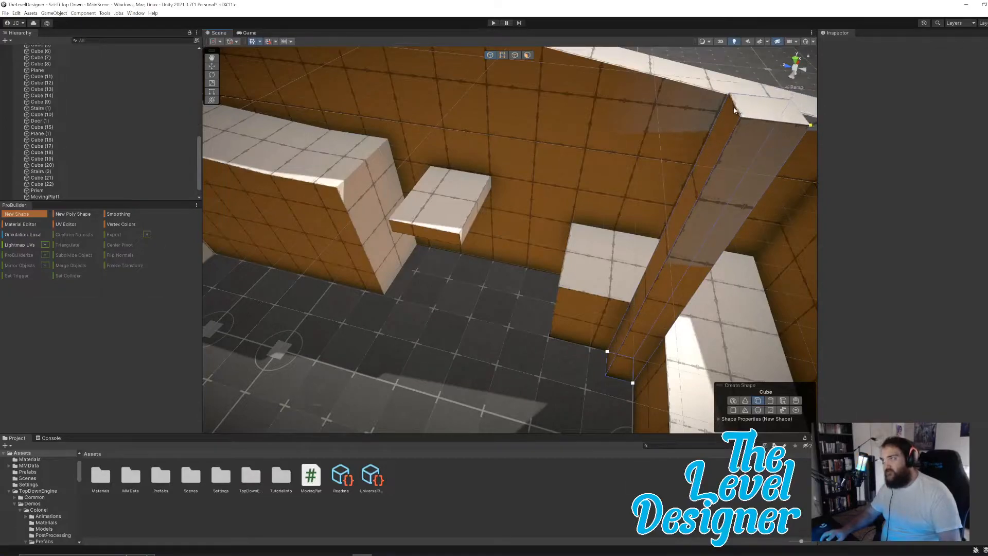
left_click(734, 107)
Step: Draw a thin horizontal beam about 5 units long from the pillar's upper end across the room, then finish shape creation
right_click_drag(723, 176, 696, 236)
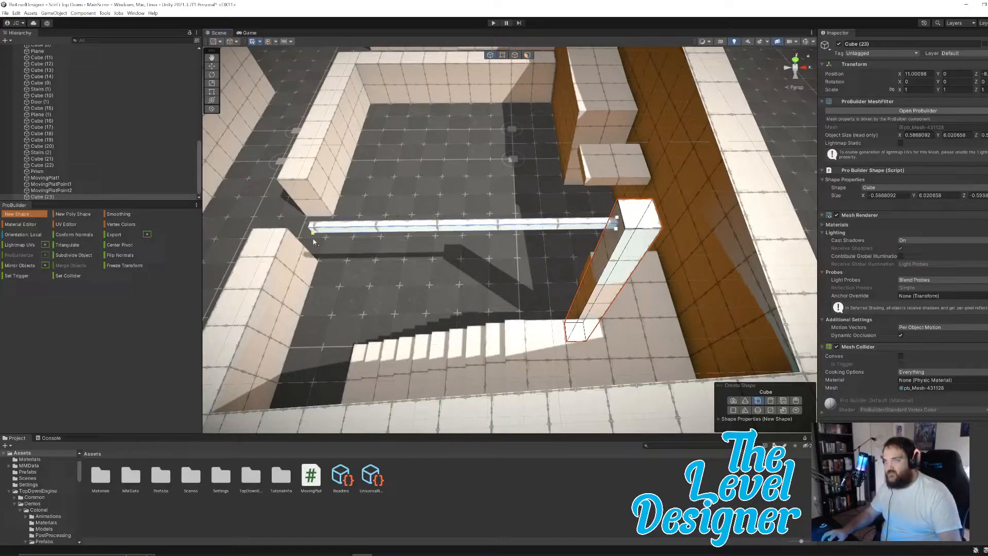
right_click_drag(433, 265, 466, 227)
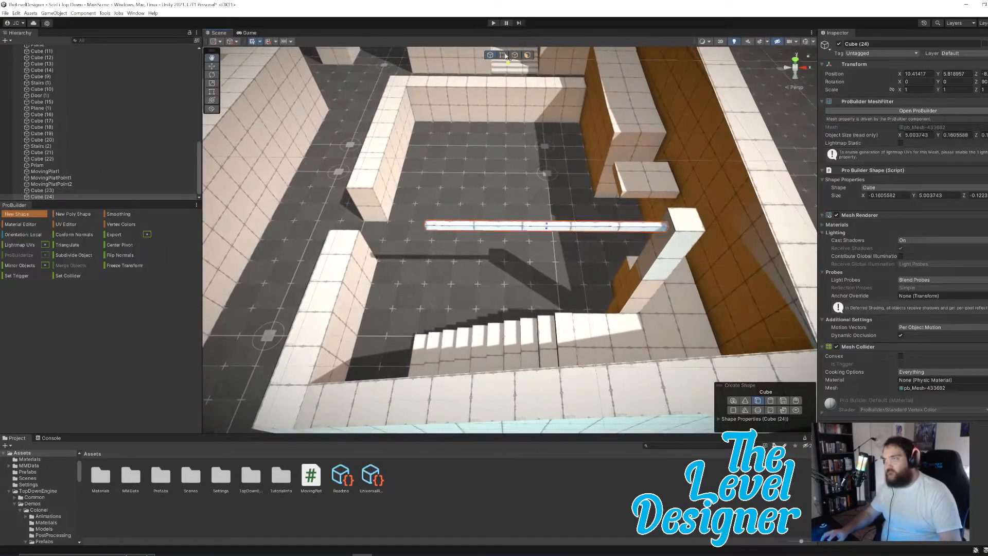
left_click(9, 215)
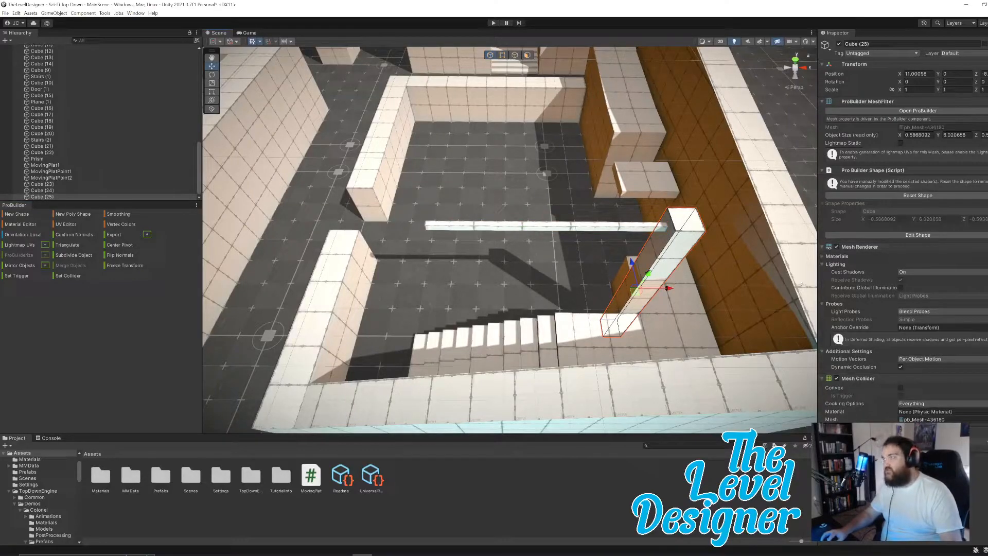
Step: Duplicate the pillar and assign both the copy and the horizontal beam to the Obstacles layer
left_click(961, 53)
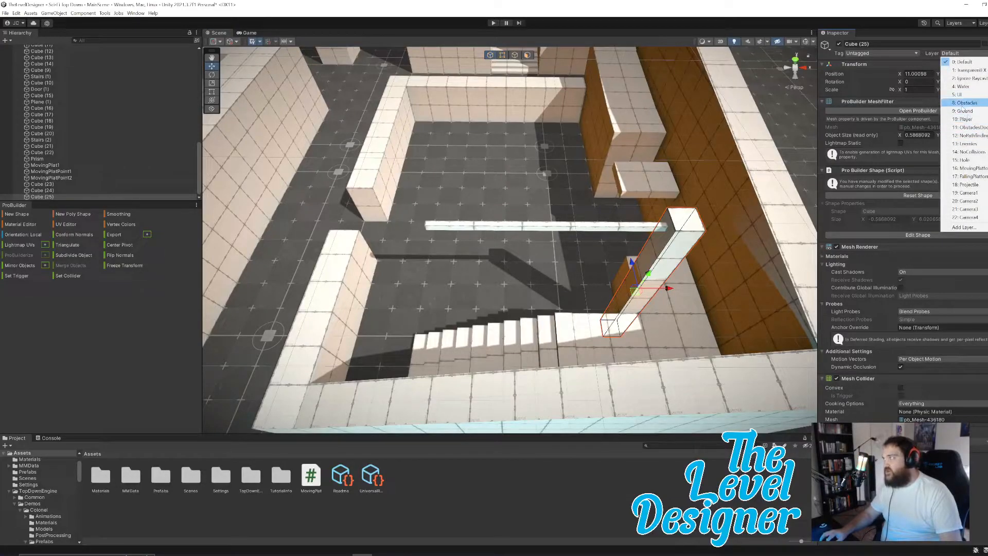
left_click(963, 103)
left_click(575, 228)
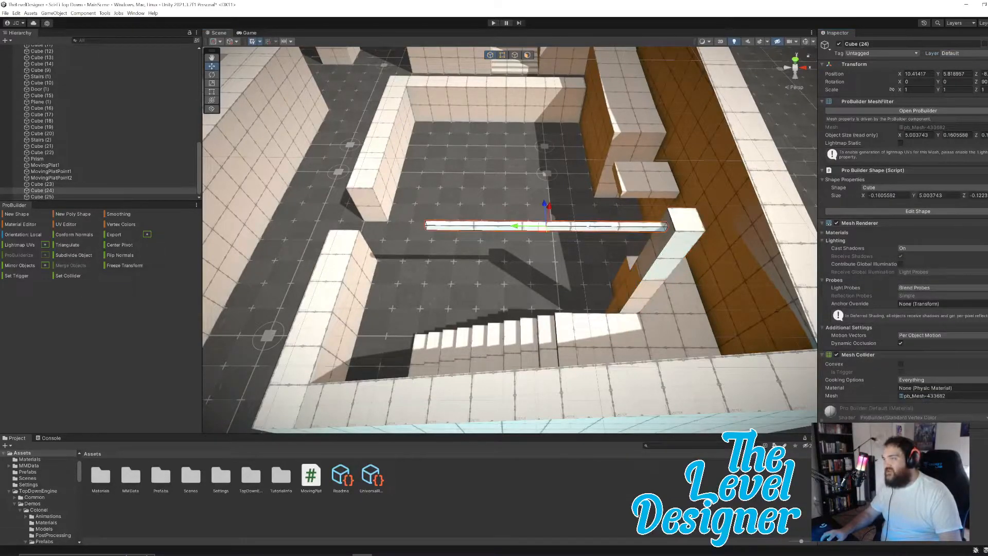
left_click(973, 53)
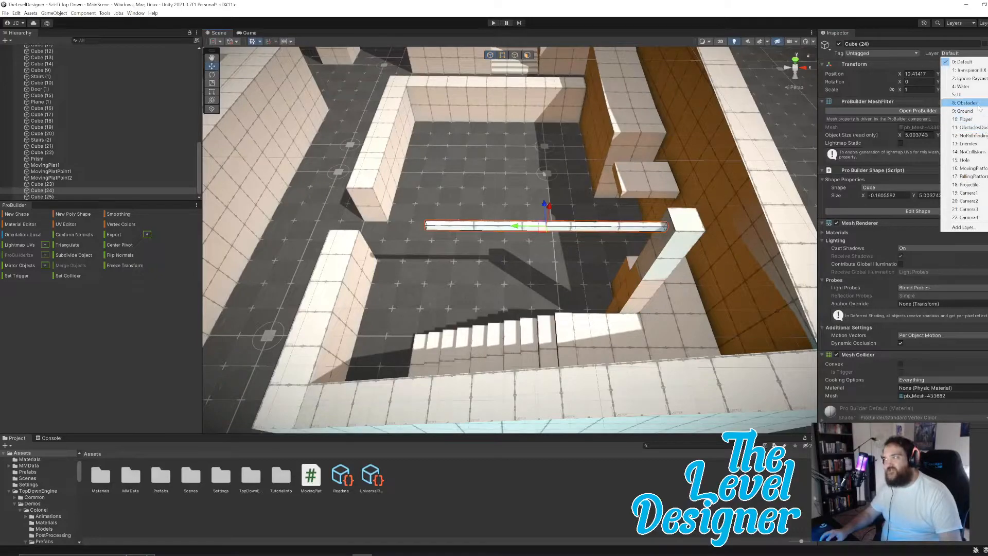
left_click(970, 103)
Step: Move the copied pillar across the stairs to X 4.57 and assign the original pillar to the Obstacles layer
left_click(674, 274)
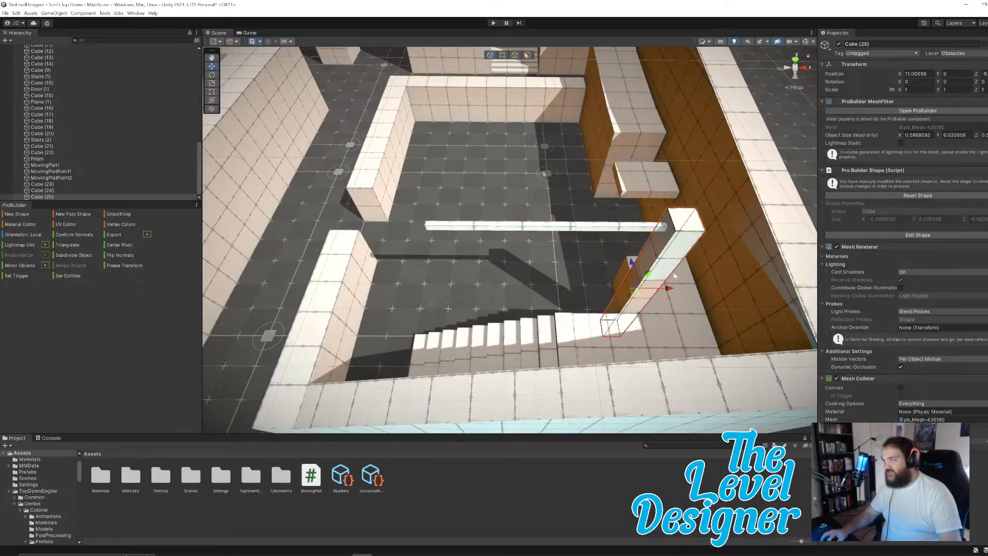
left_click_drag(671, 289, 474, 281)
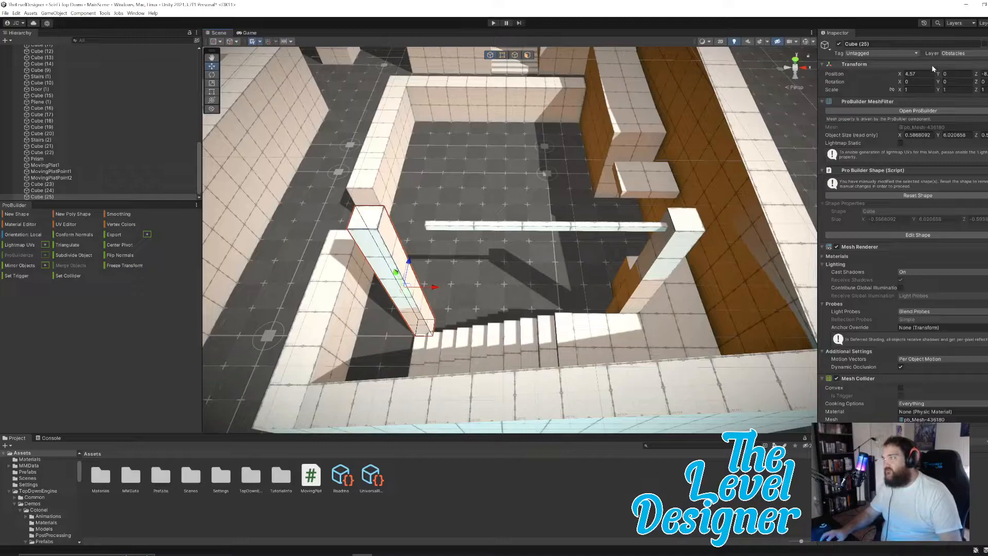
left_click(669, 247)
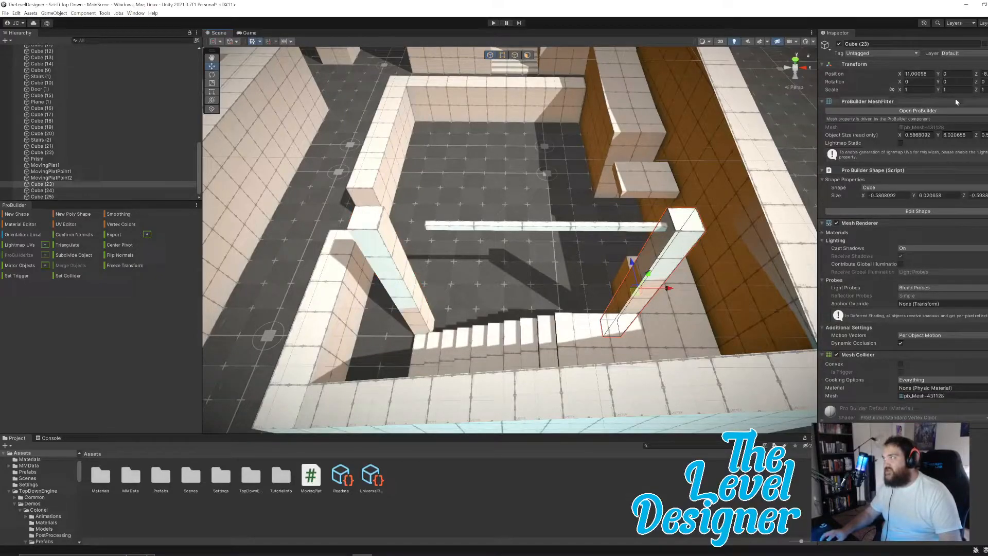
left_click(957, 53)
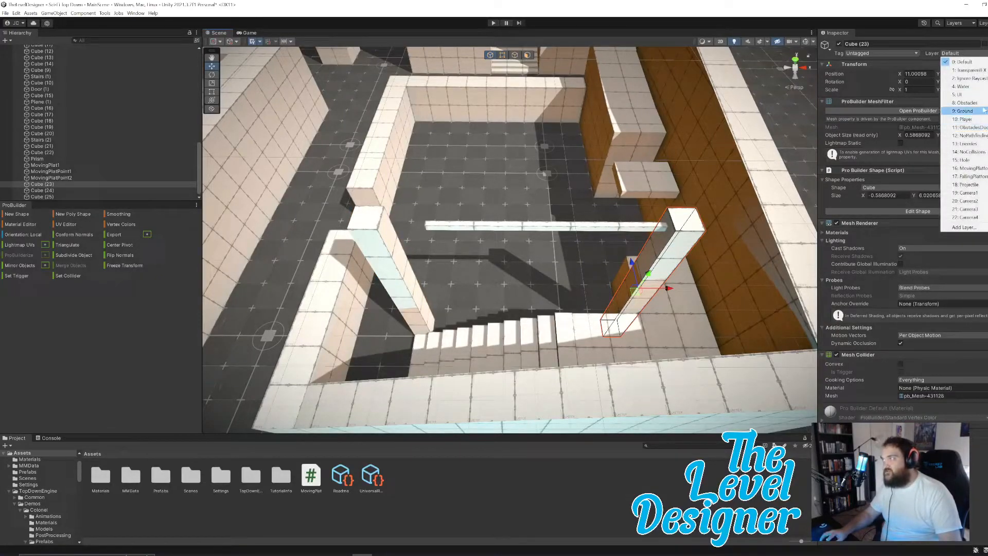
left_click(964, 102)
Step: Extend the beam's free end face to meet the second pillar, making the beam about 5.91 long
left_click(514, 229)
left_click_drag(556, 232, 622, 256, "alt")
left_click(527, 55)
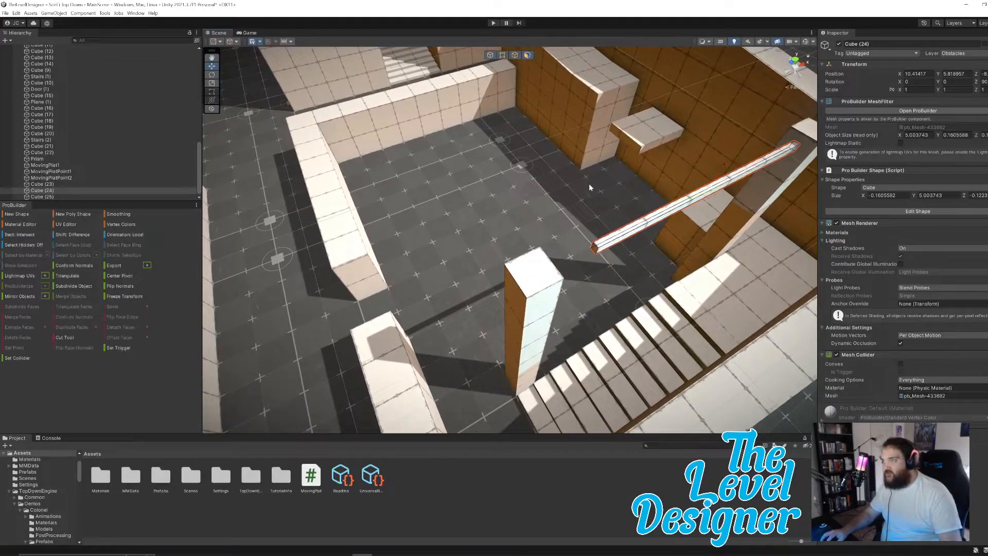
left_click(596, 249)
left_click_drag(575, 260, 514, 275)
left_click_drag(664, 262, 589, 263, "alt")
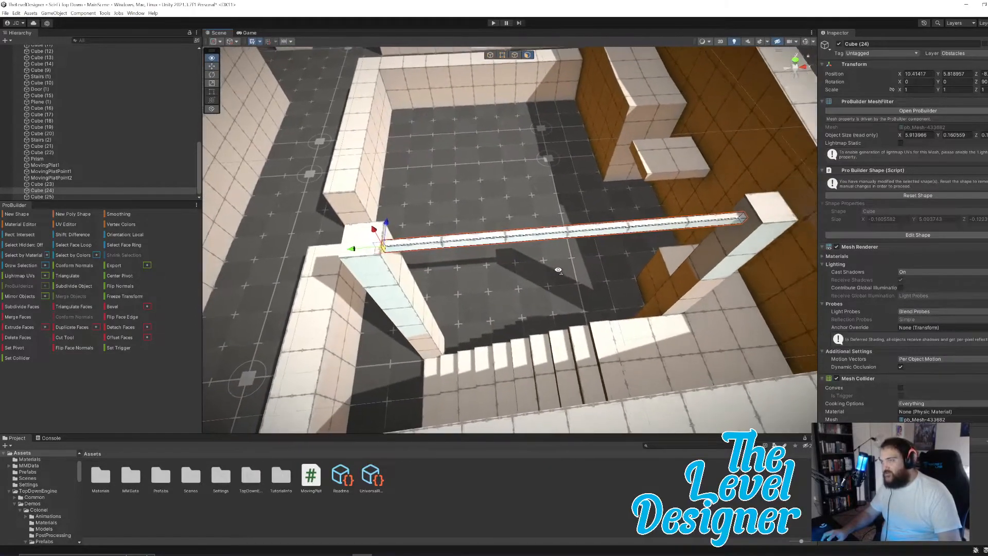
scroll(589, 264, "down", 4)
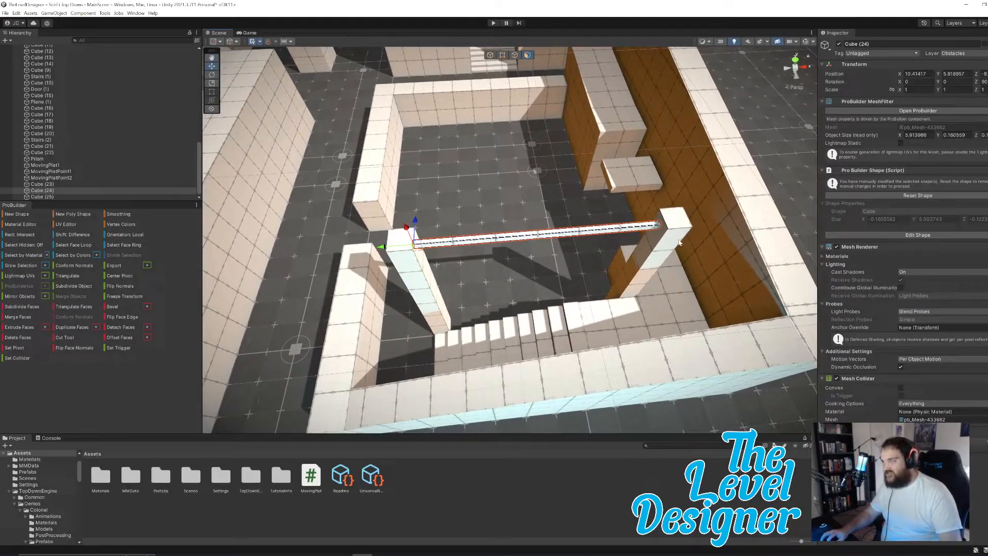
left_click_drag(606, 232, 580, 225, "alt")
left_click(492, 56)
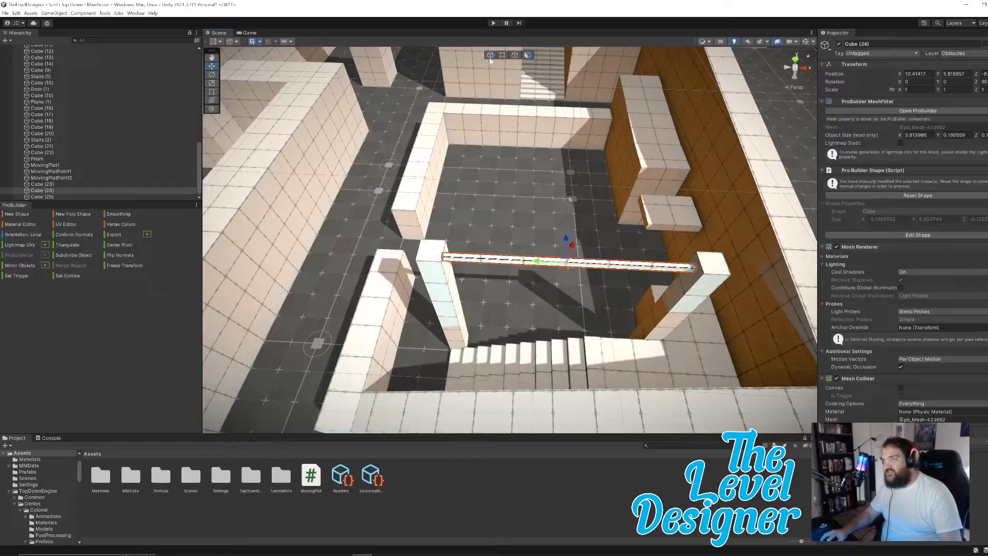
Step: Duplicate the beam and lower the copy between the pillars to Y 5.323
key("ctrl+d")
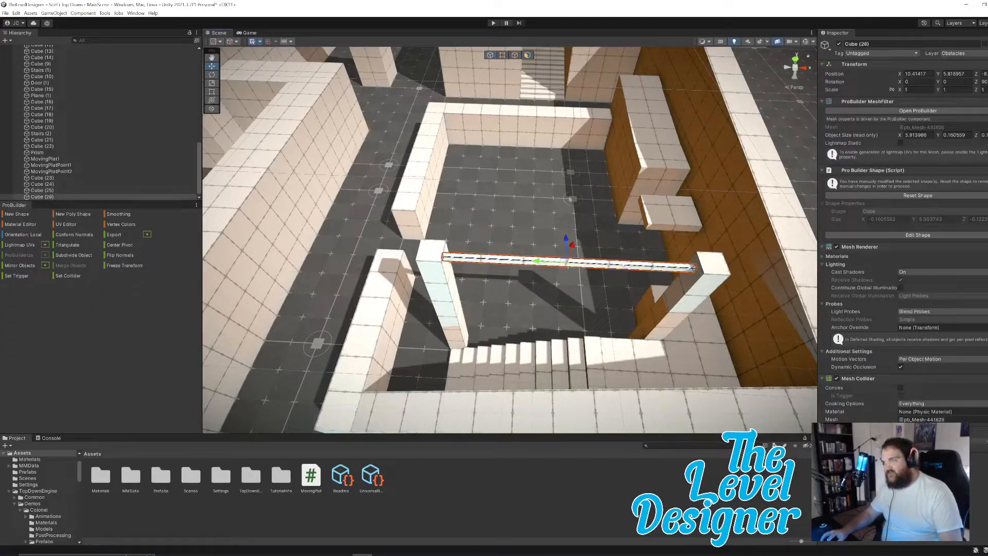
left_click_drag(574, 248, 569, 257)
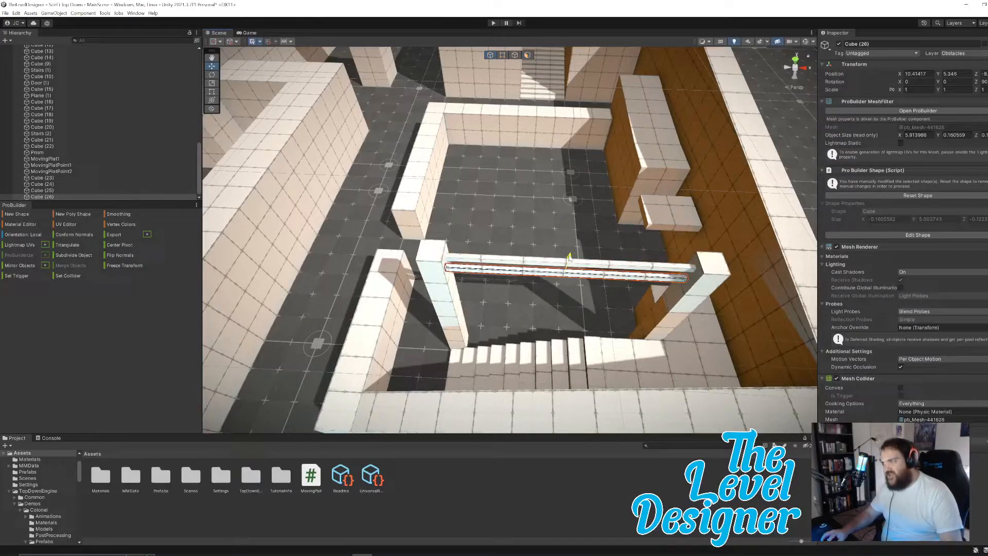
left_click_drag(616, 297, 625, 261, "alt")
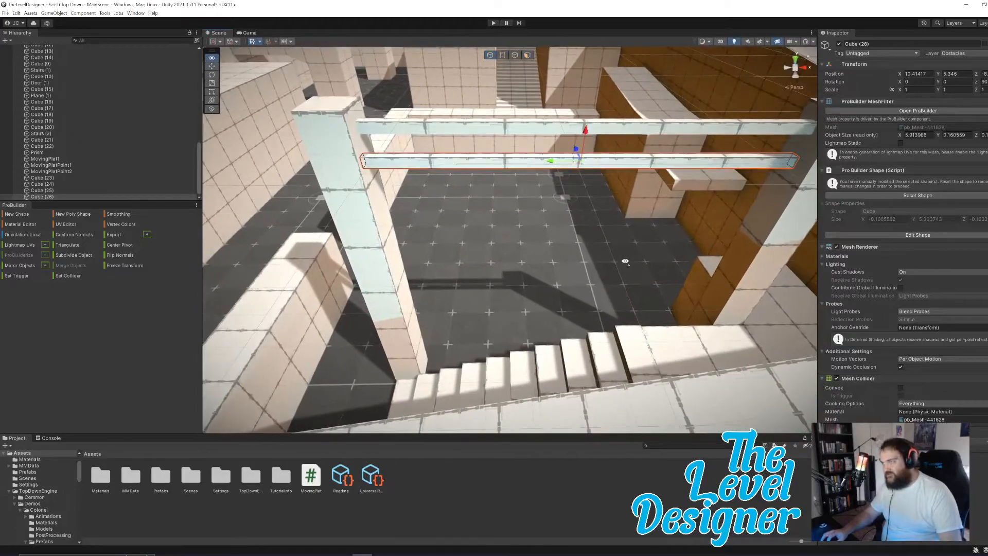
left_click_drag(587, 133, 586, 135)
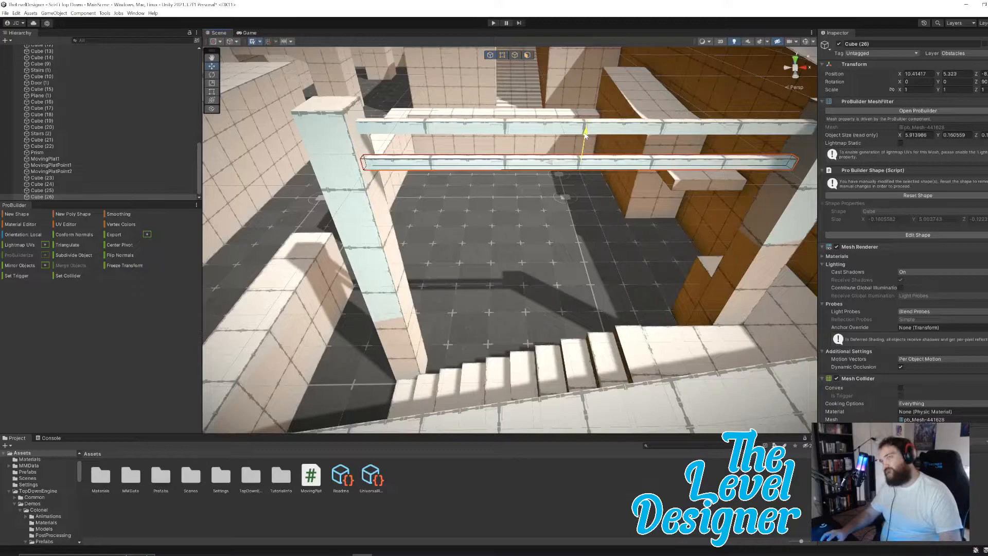
Step: Duplicate the two beams together and lower the copies to form evenly spaced third and fourth bars
left_click(604, 133, "shift")
key("ctrl+d")
left_click_drag(589, 119, 592, 187)
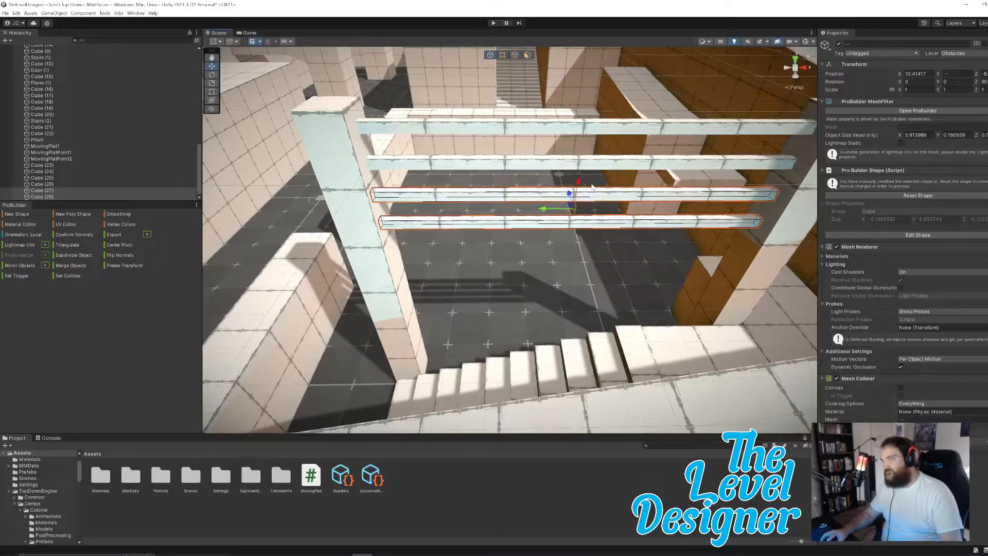
Step: Duplicate the set of four beams twice, lowering each set to fill the space between the pillars down to the floor
left_click(596, 131, "shift")
left_click(605, 164, "shift")
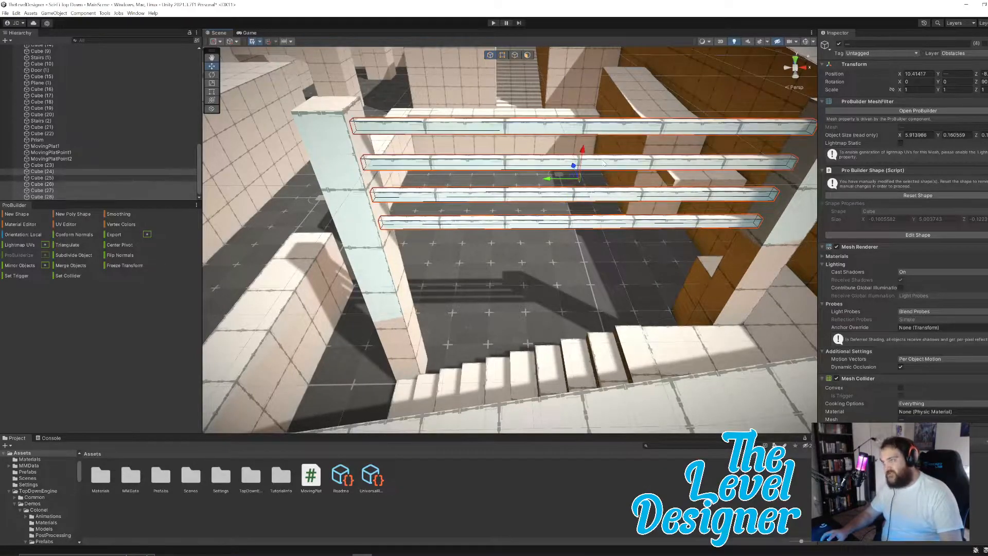
key("ctrl+d")
left_click_drag(584, 149, 583, 259)
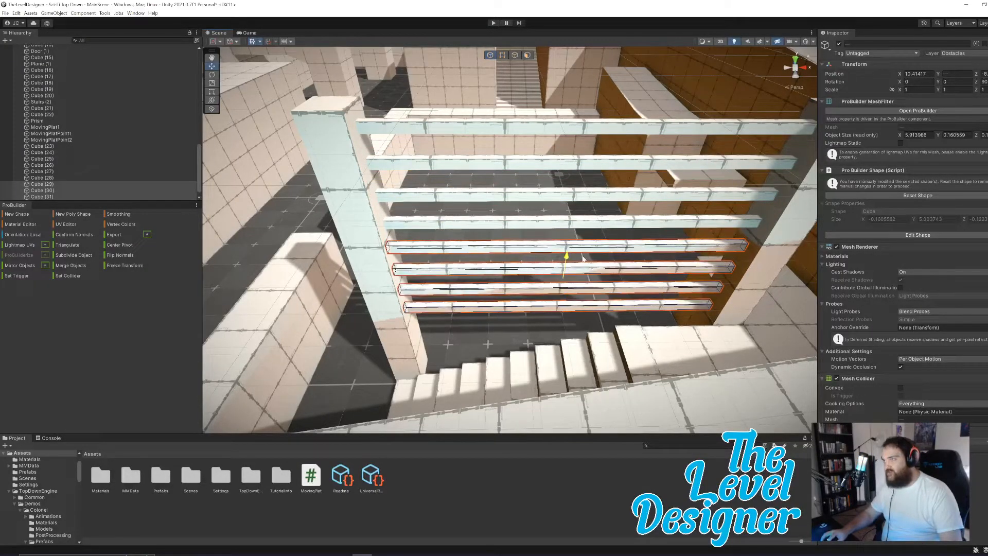
key("ctrl+d")
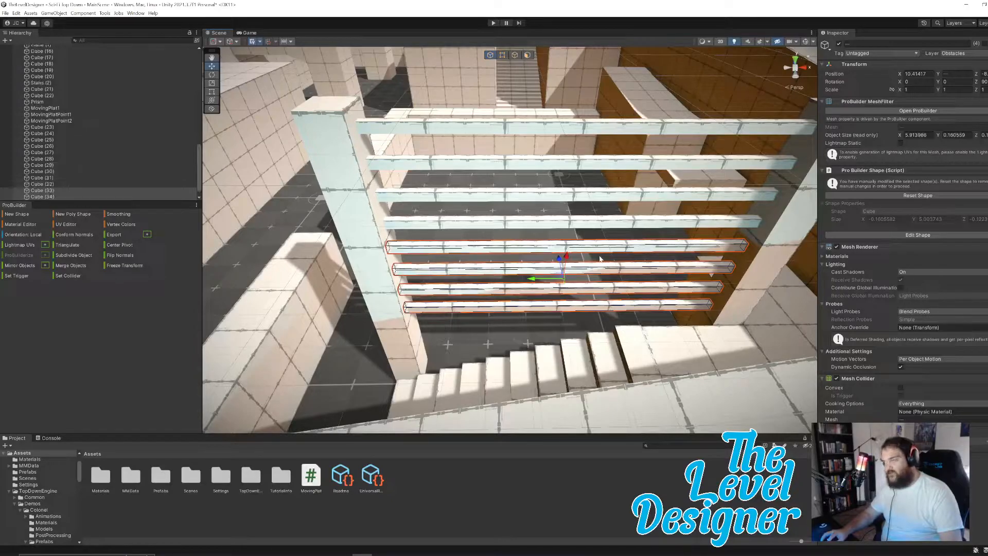
left_click_drag(566, 258, 562, 330)
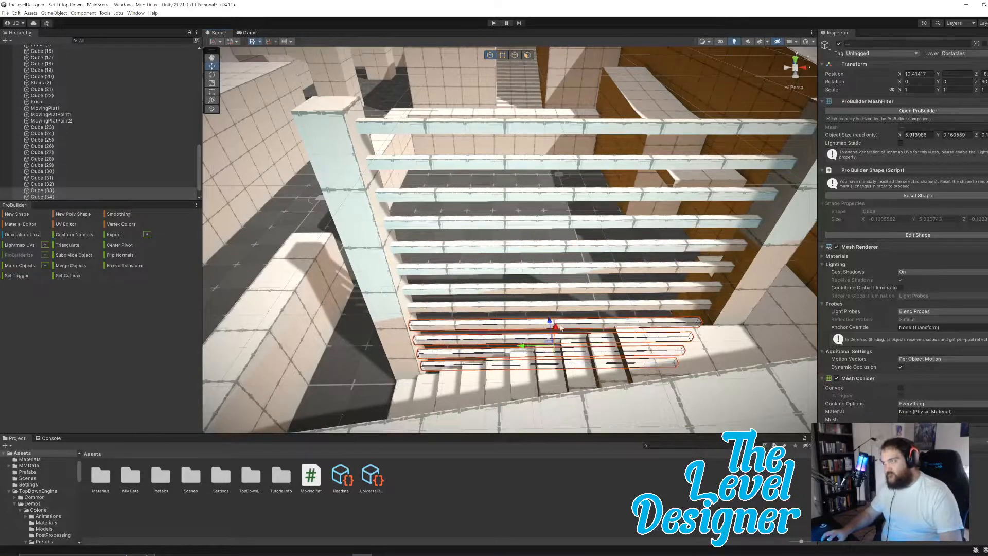
Step: Delete alternate beams in the upper part of the barrier to widen the gaps between the bars
right_click_drag(585, 273, 676, 300)
left_click(624, 282)
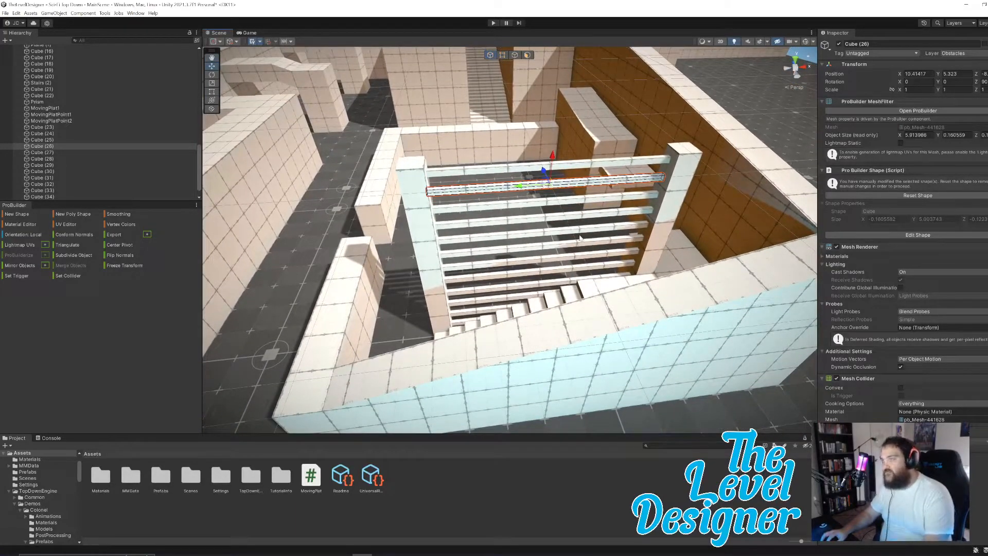
key("Delete")
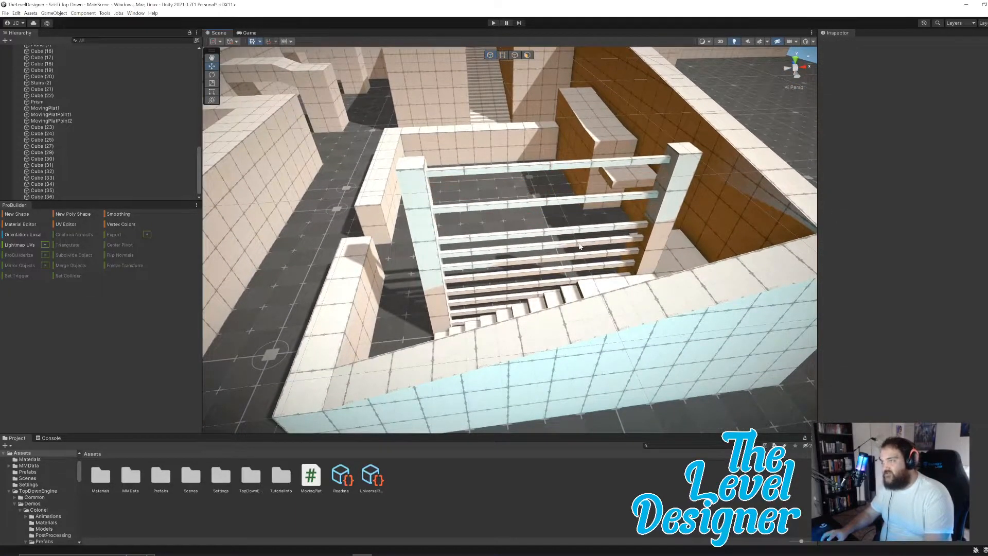
left_click(579, 243)
key("Delete")
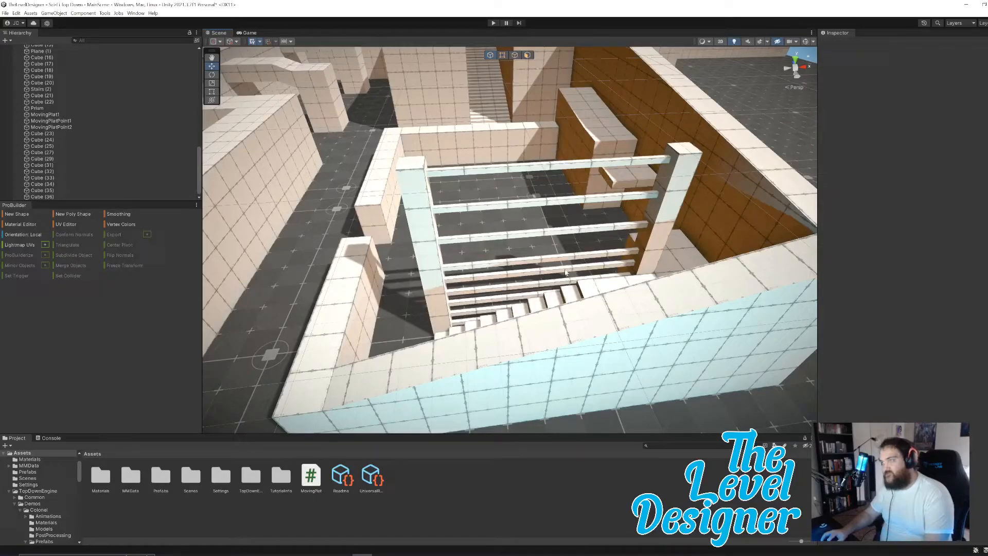
Step: Duplicate the whole barrier, both pillars with all its bars, and move the copy to the courtyard's far side
right_click_drag(607, 264, 402, 313)
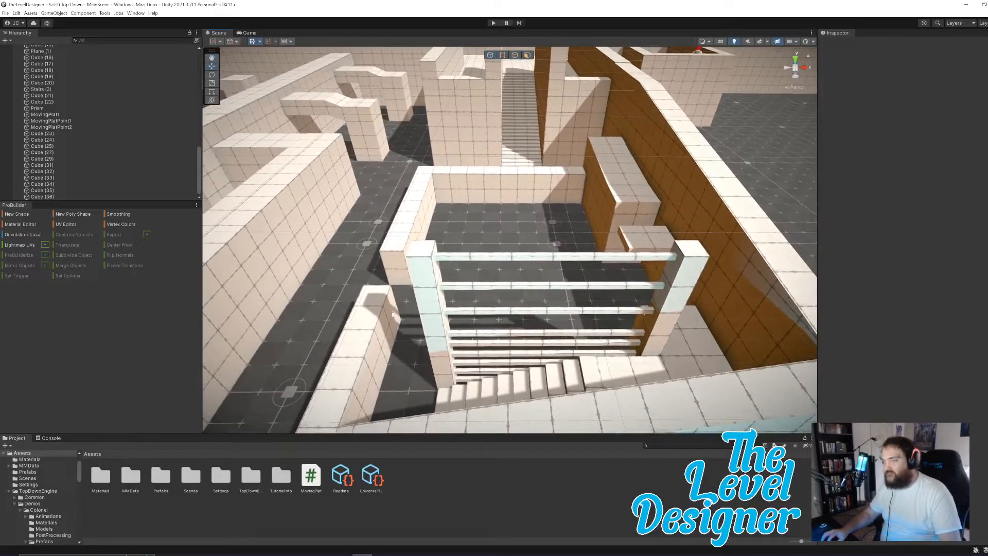
left_click(429, 297)
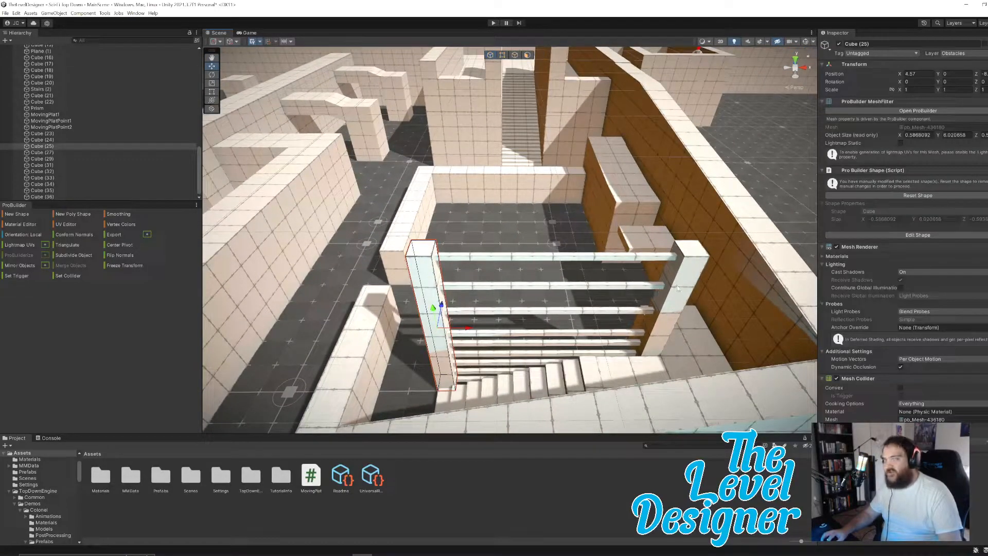
left_click(69, 140)
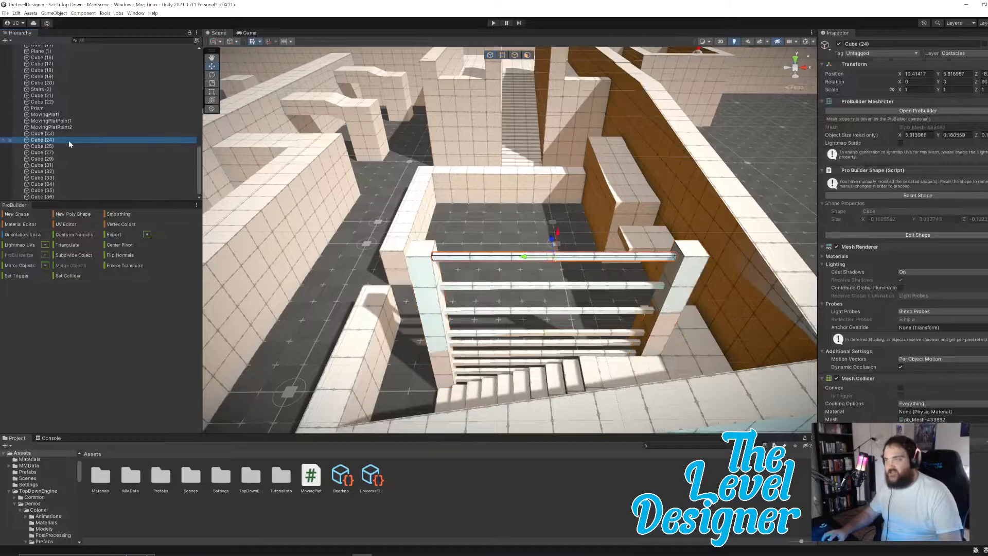
left_click(64, 134)
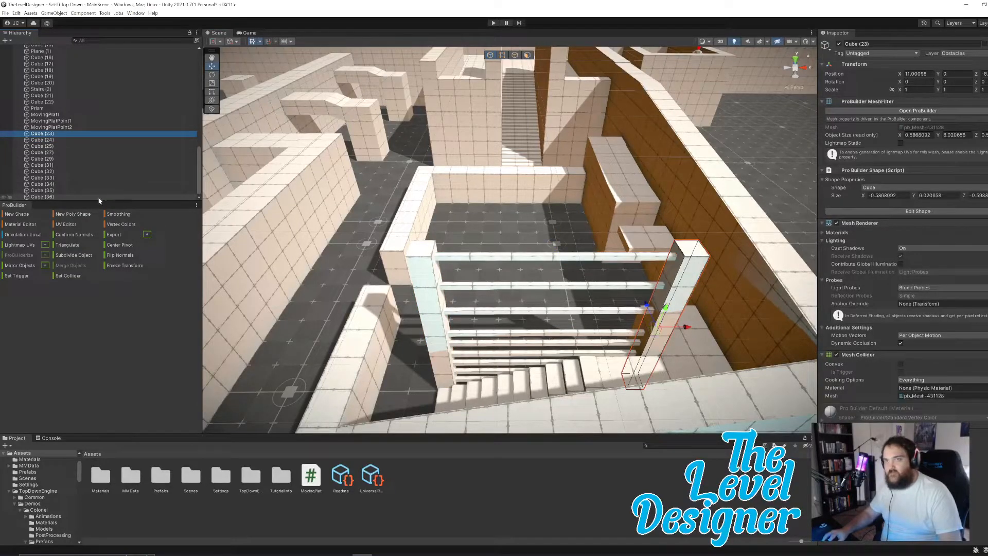
left_click(99, 197, "shift")
key("ctrl+d")
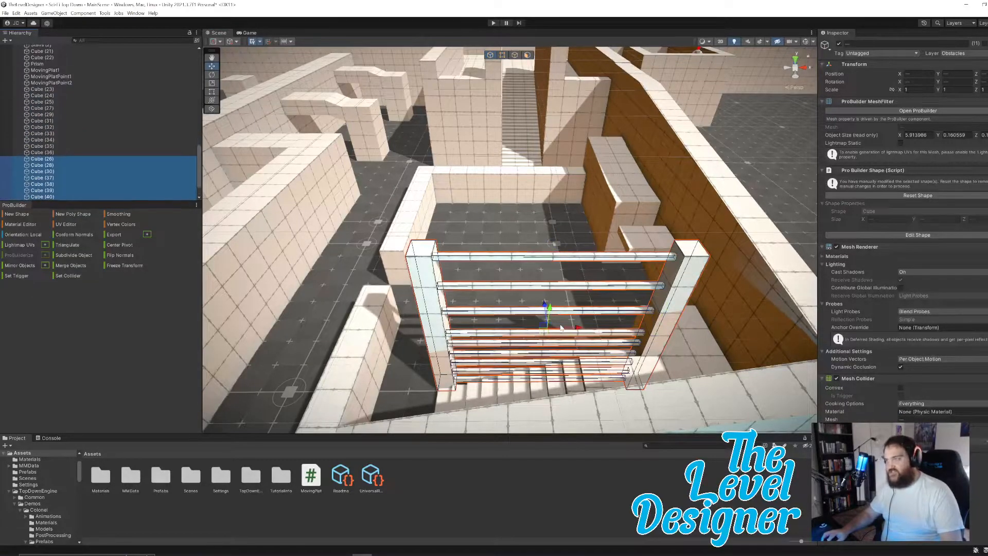
left_click_drag(546, 305, 511, 153)
Step: Move the copied barrier's left pillar outward to X 2.505 so it meets the low wall
right_click_drag(580, 215, 538, 262)
key("w")
left_click(368, 234)
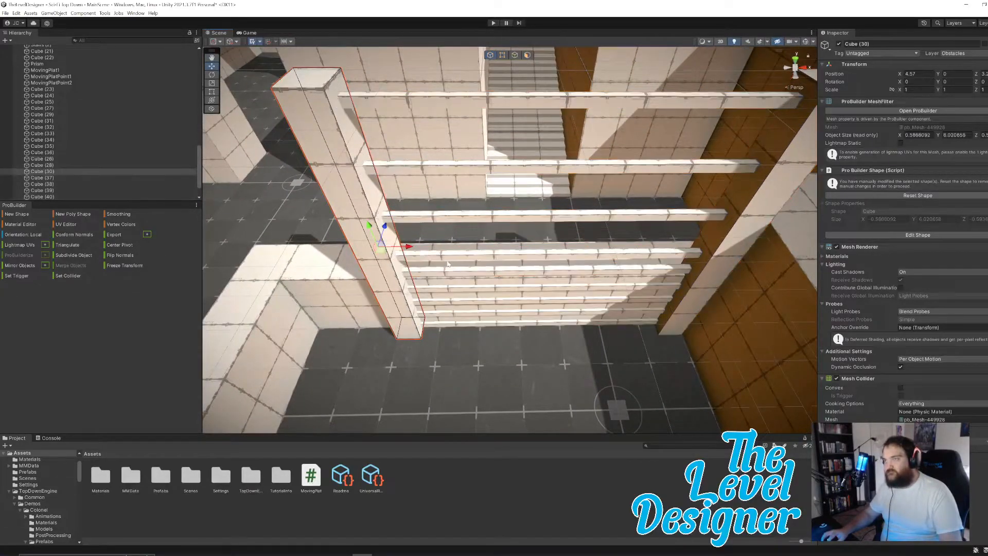
left_click_drag(407, 247, 299, 246)
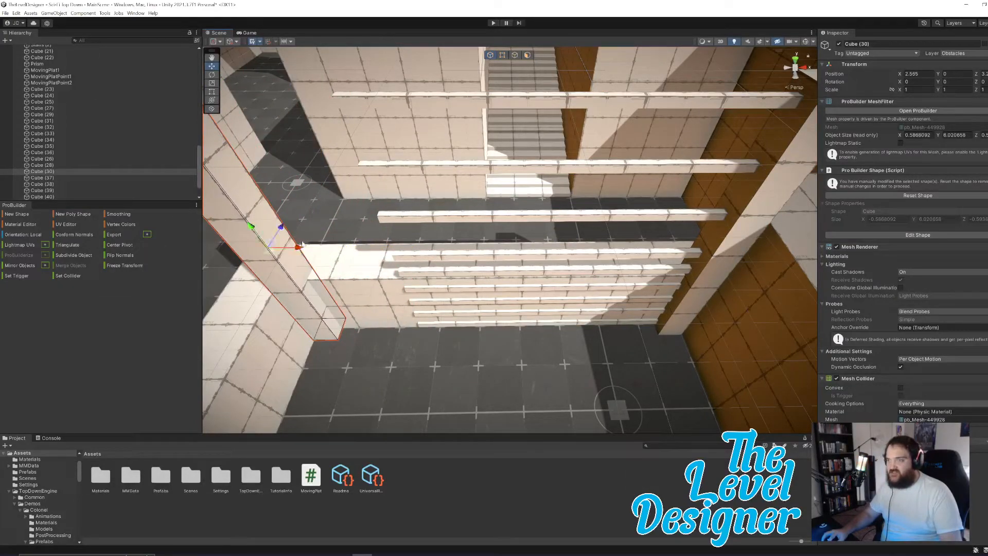
Step: Try to fit the copied barrier's nine bars to the wider gap by shifting and scaling them, and undo the changes
left_click(499, 100)
left_click(534, 167, "shift")
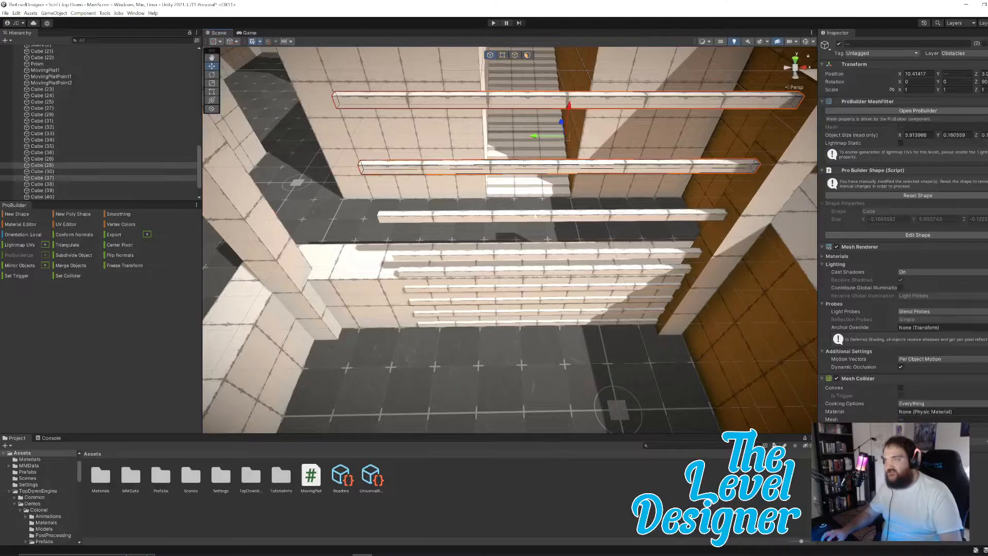
left_click(534, 218, "shift")
left_click(523, 257, "shift")
left_click(520, 270, "shift")
left_click(515, 287, "shift")
left_click(515, 300, "shift")
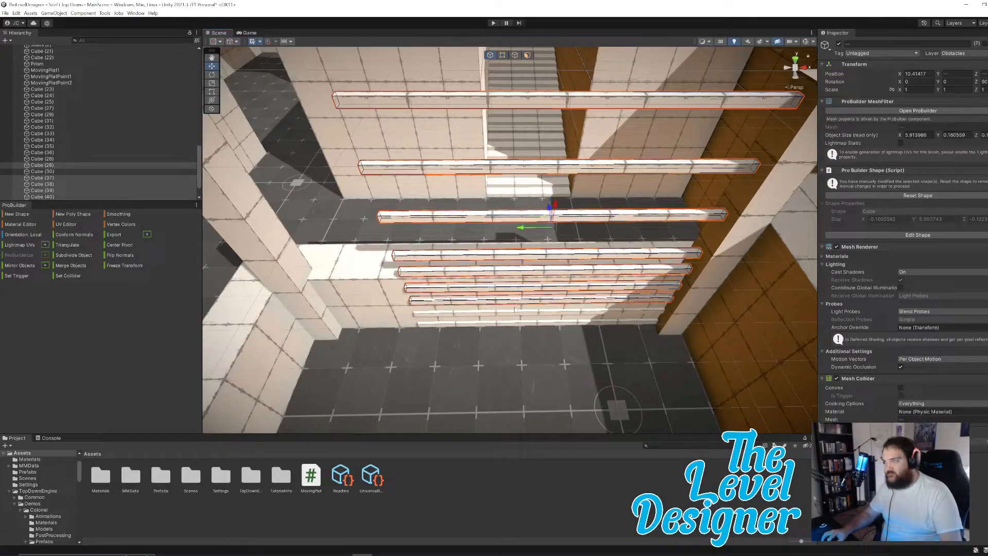
left_click(513, 313, "shift")
left_click(519, 321, "shift")
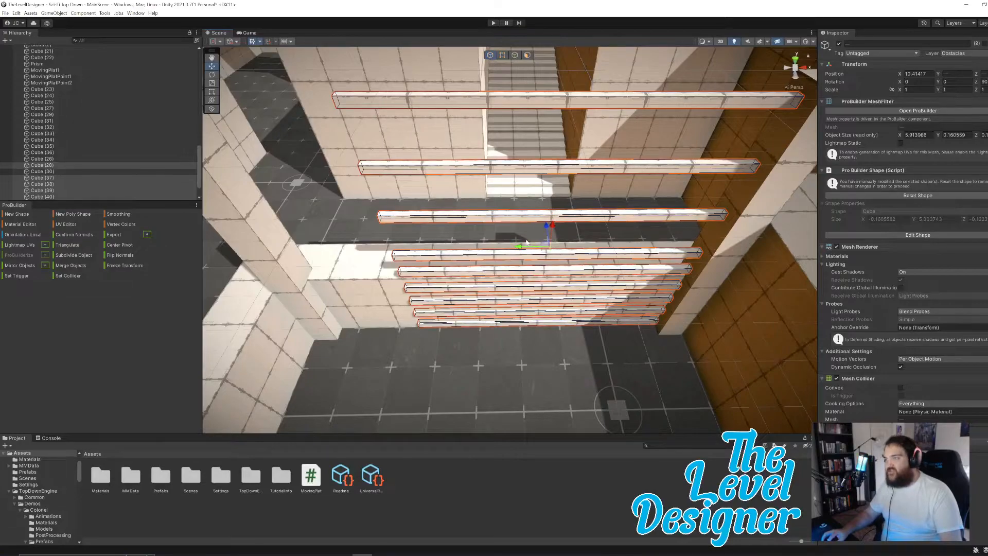
left_click_drag(519, 248, 453, 248)
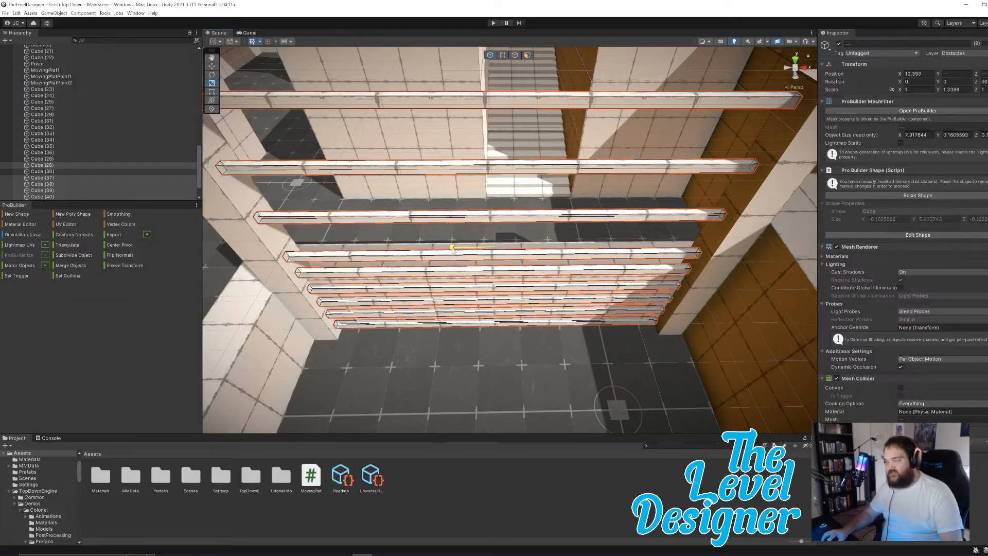
key("ctrl+z")
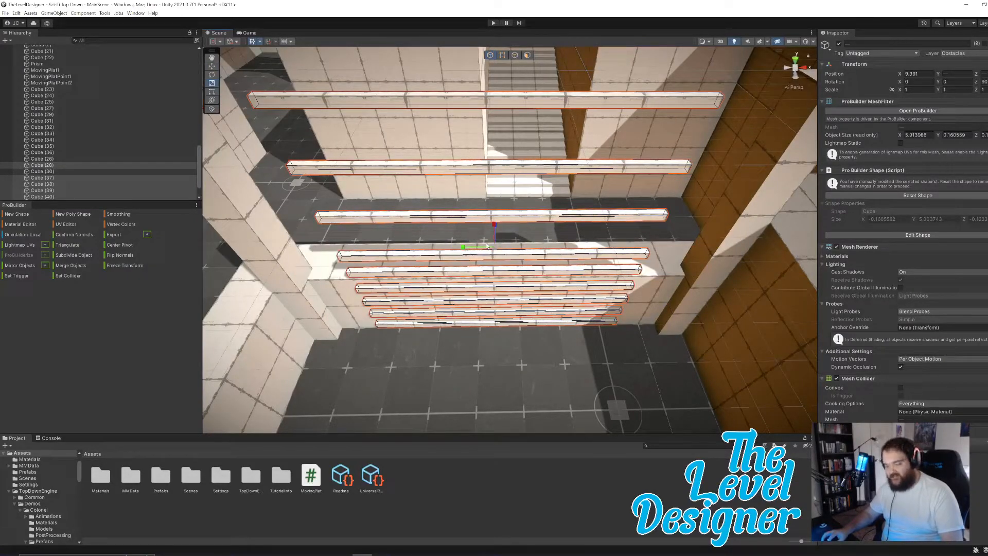
key("ctrl+z")
Step: Select the left end faces of the copied barrier's nine bars and extend them to reach the moved pillar
right_click_drag(487, 246, 580, 218)
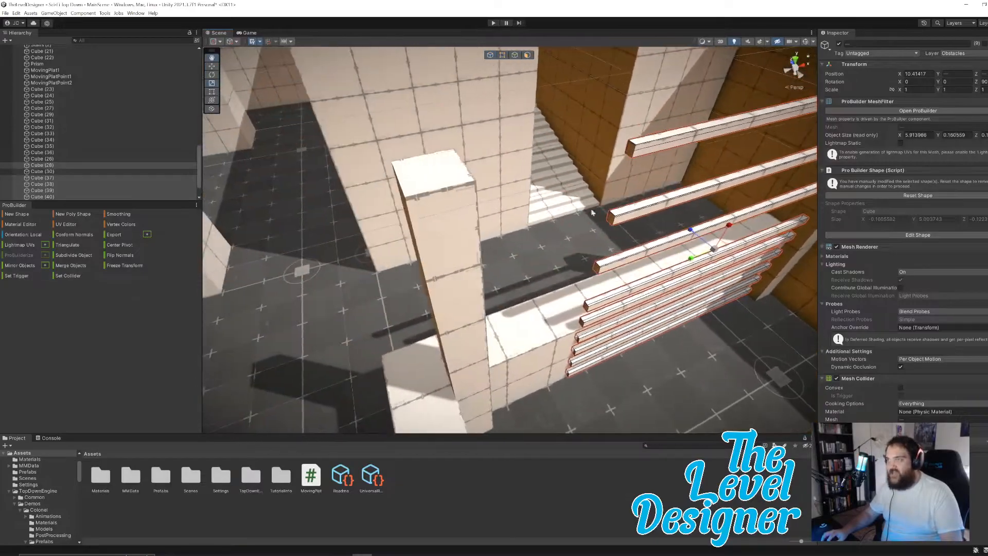
left_click(528, 55)
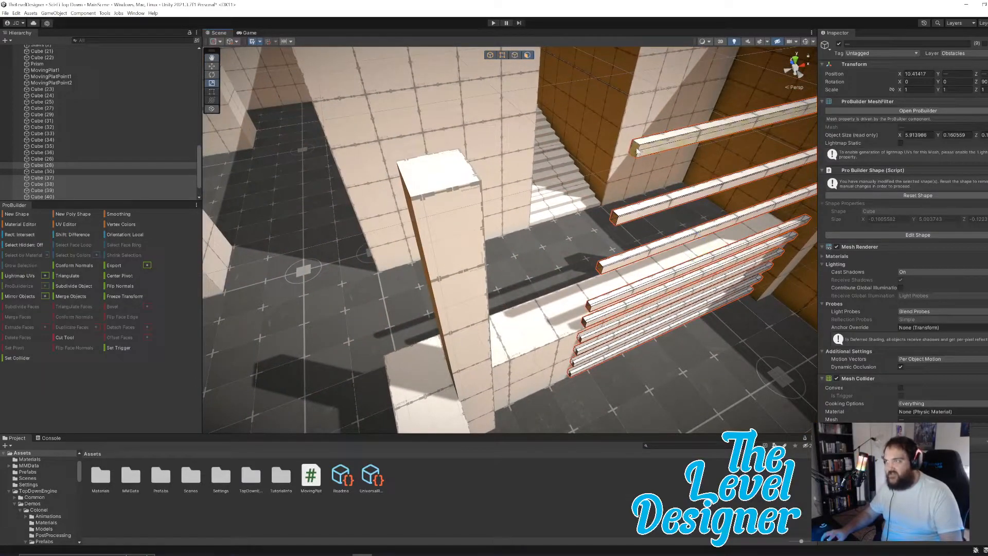
left_click(637, 151)
left_click(615, 218, "shift")
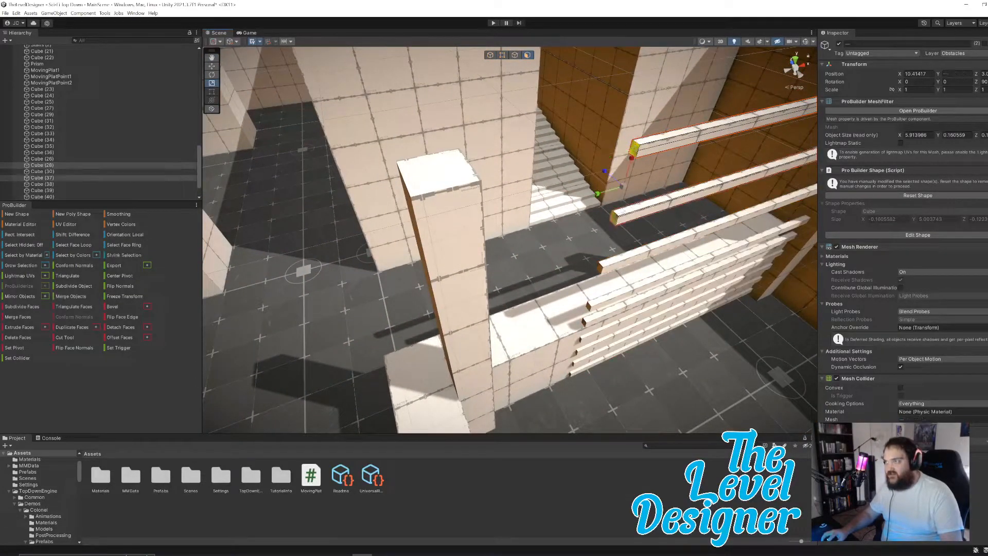
left_click(600, 269, "shift")
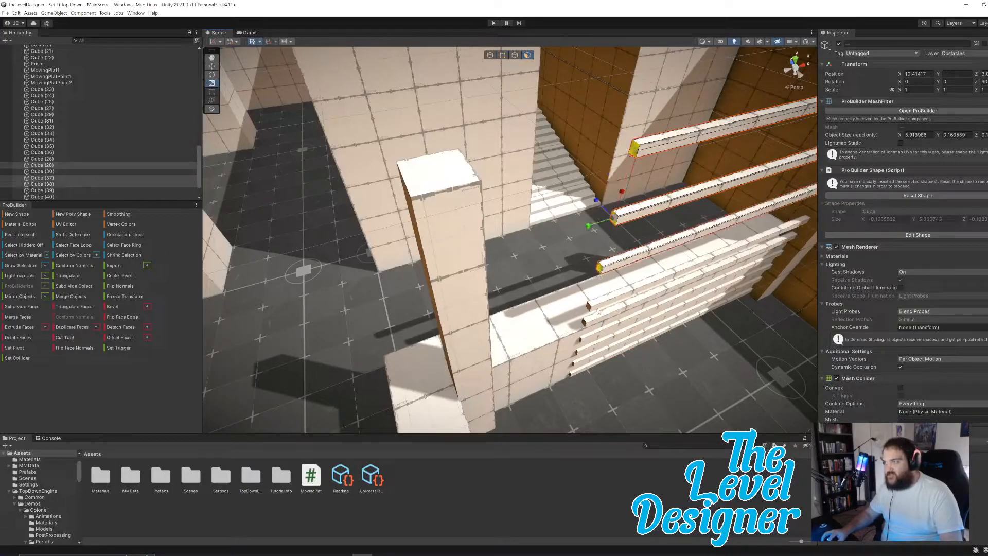
left_click(588, 307, "shift")
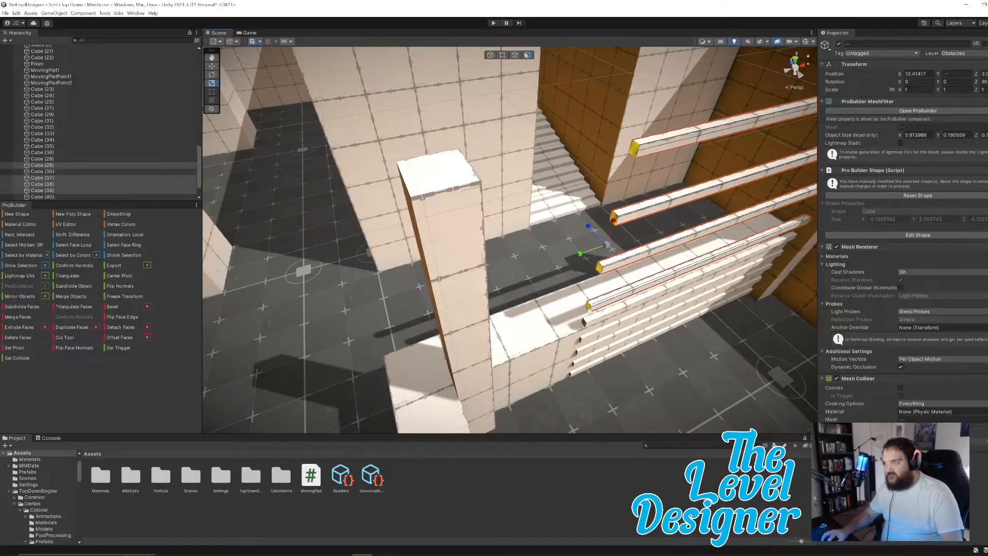
left_click(583, 322, "shift")
right_click_drag(583, 322, 600, 203)
left_click(605, 209, "shift")
left_click(595, 273, "shift")
left_click(588, 322, "shift")
left_click(581, 364, "shift")
left_click_drag(580, 367, 636, 283, "alt")
key("w")
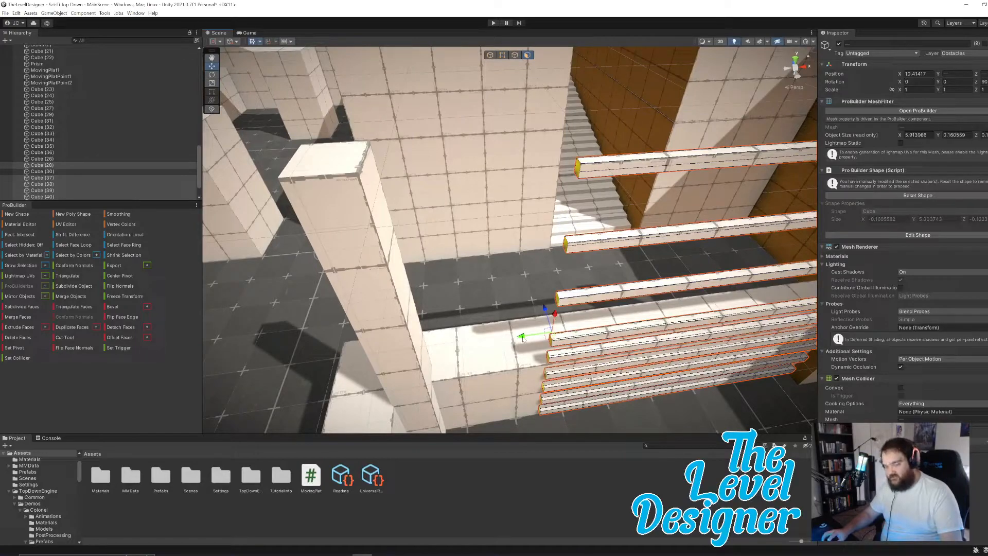
left_click_drag(522, 337, 562, 339)
scroll(562, 339, "down", 10)
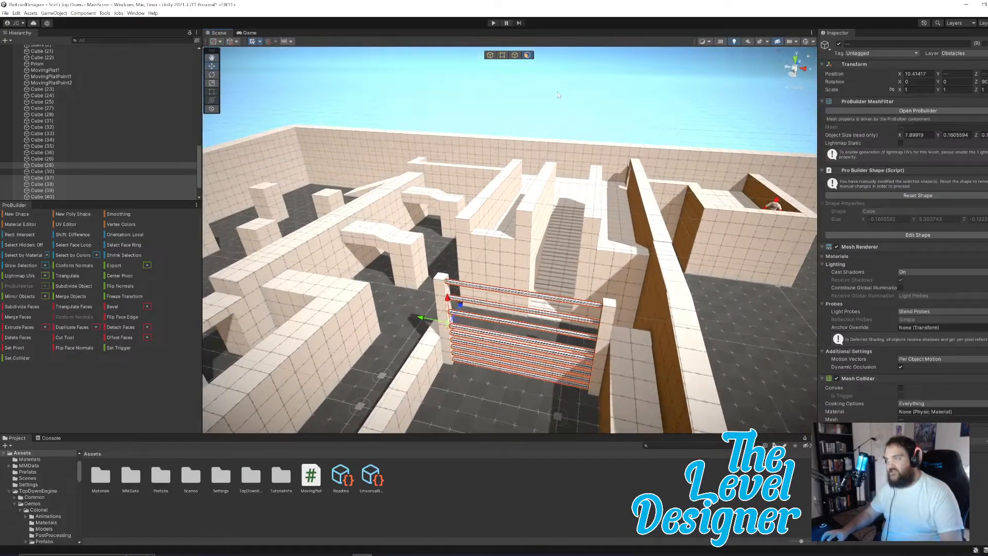
left_click(560, 95)
Step: Examine both barred barriers and the courtyard between them from several angles
key("a")
right_click_drag(586, 256, 631, 262)
key("w")
key("s")
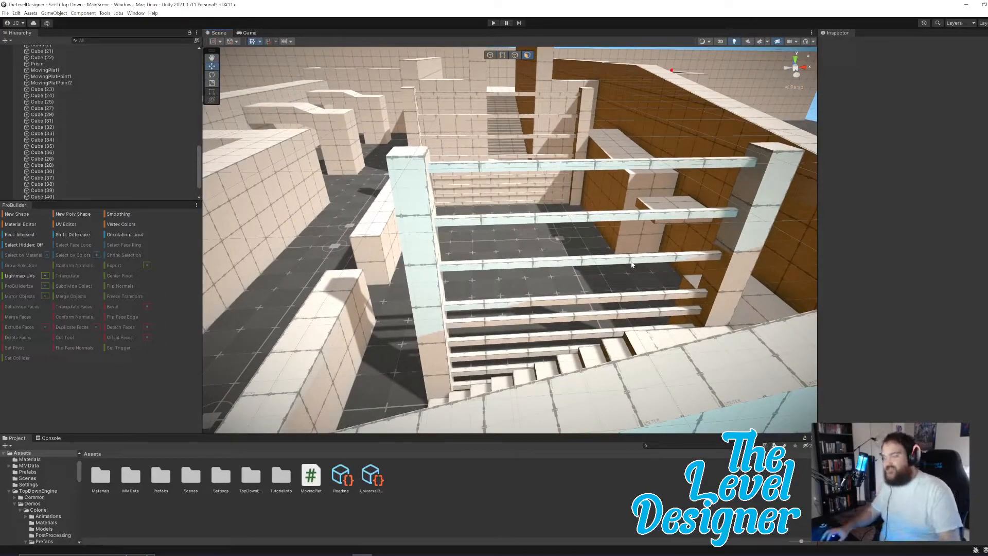
key("d")
right_click_drag(702, 284, 720, 244)
key("w")
key("e")
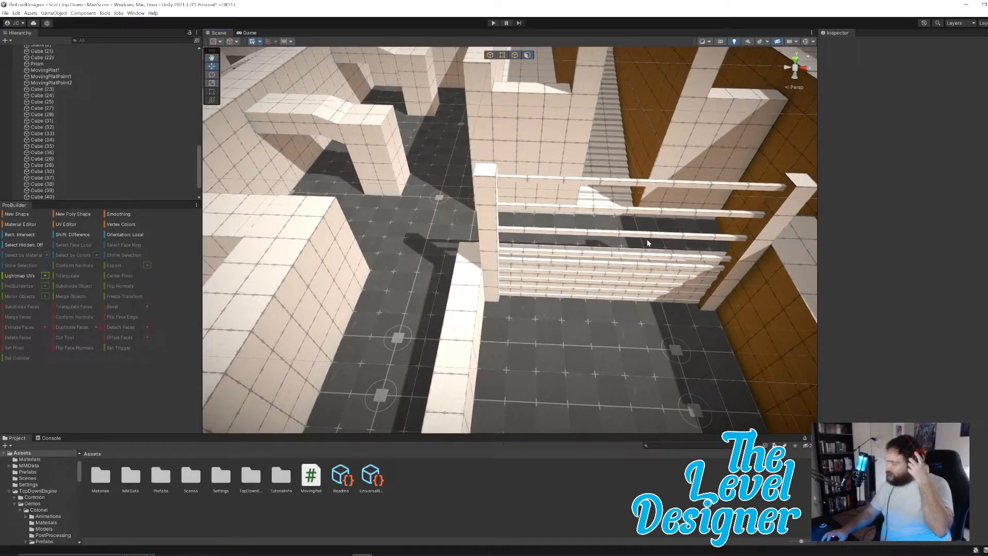
right_click_drag(672, 251, 690, 235)
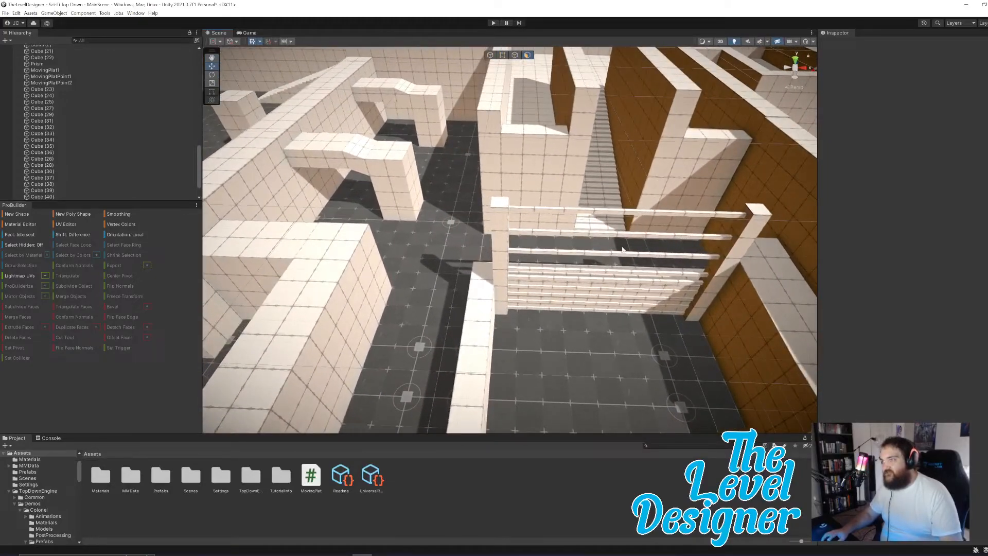
Step: Duplicate one bar of the new barrier, move the copy over the adjacent corridor and rotate it to Y -90
left_click(581, 254)
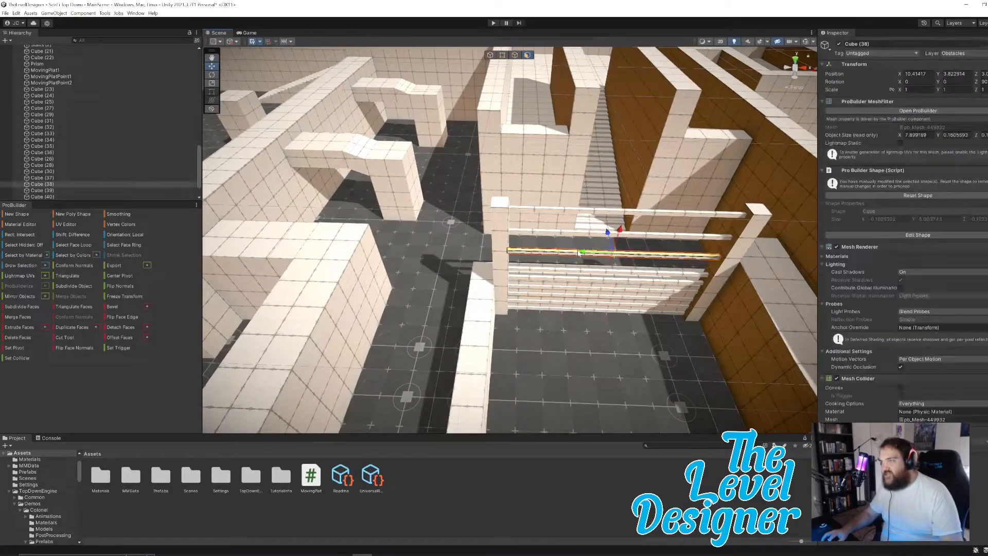
left_click(490, 55)
key("ctrl+d")
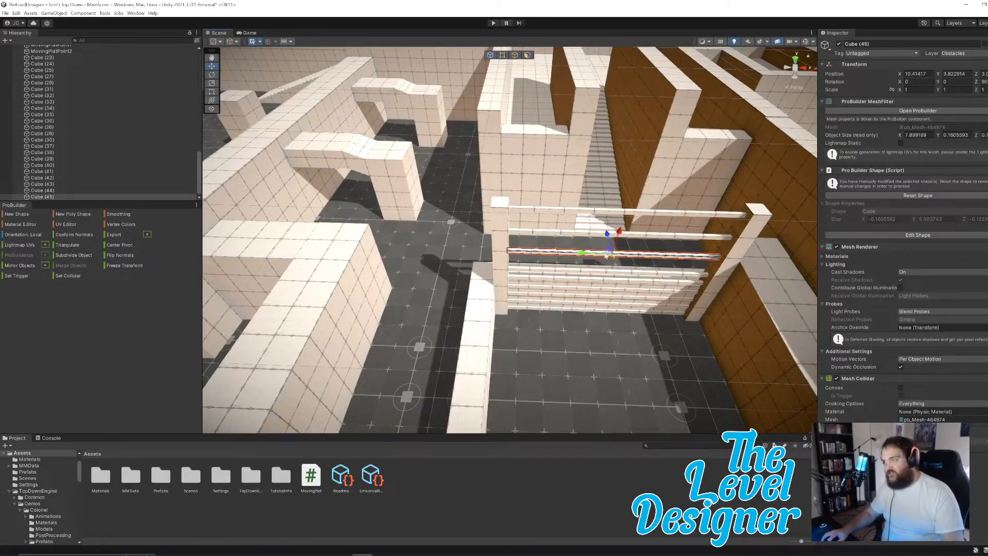
left_click_drag(589, 253, 537, 264)
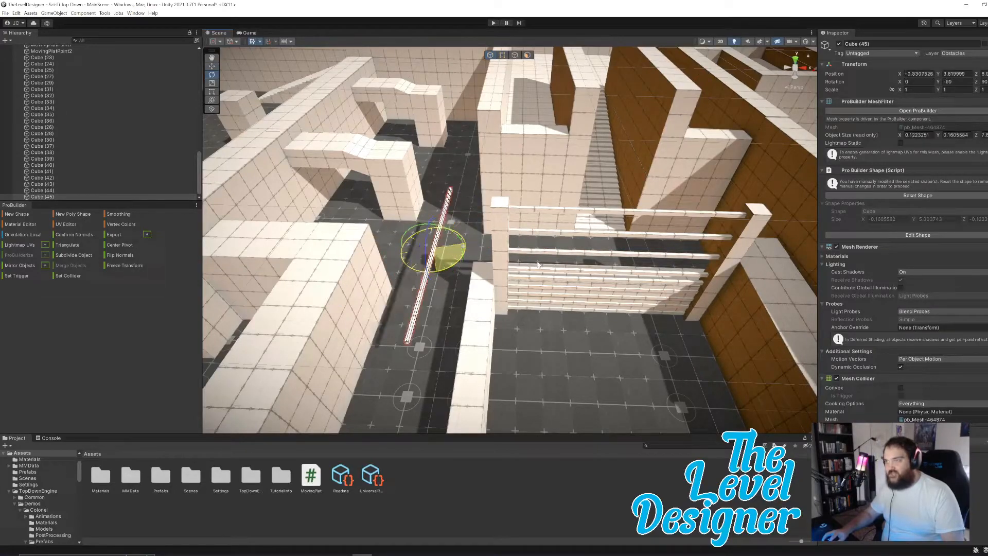
Step: Position the rotated bar between the two wall arches at X -3.361, Y 3.797, spanning from one arch to the other
key("w")
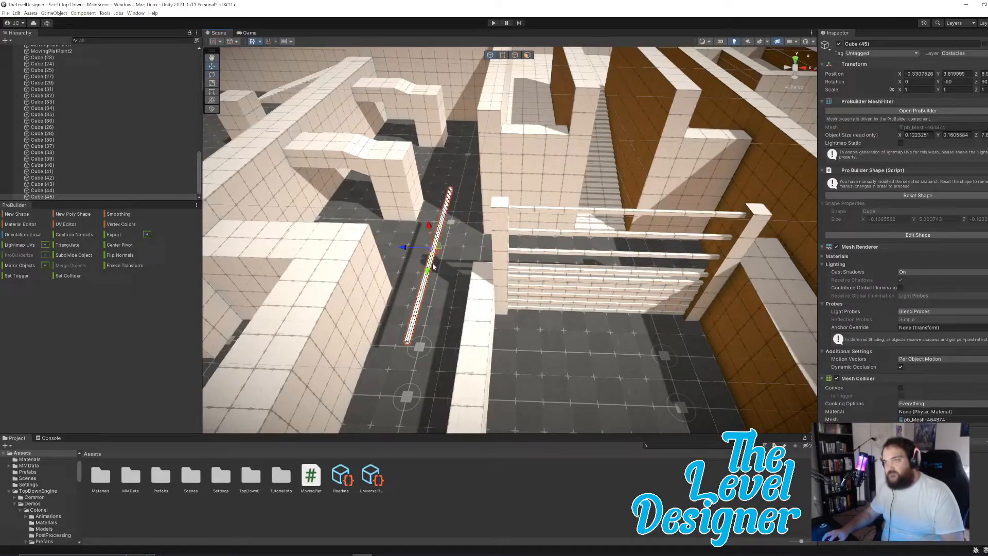
left_click_drag(428, 270, 456, 161)
right_click_drag(456, 161, 565, 225)
left_click_drag(565, 226, 486, 214)
left_click_drag(498, 170, 500, 173)
scroll(499, 172, "up", 6)
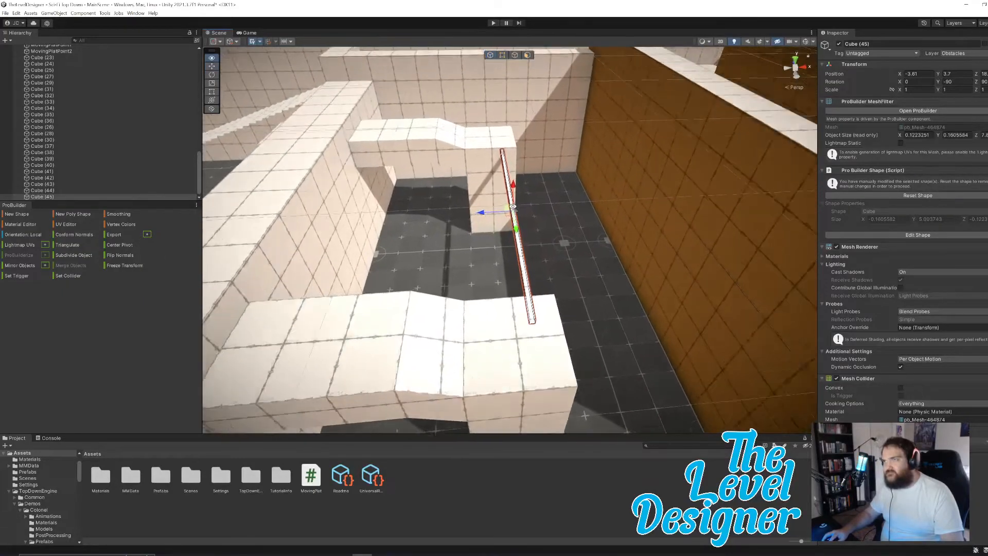
left_click_drag(517, 165, 517, 155)
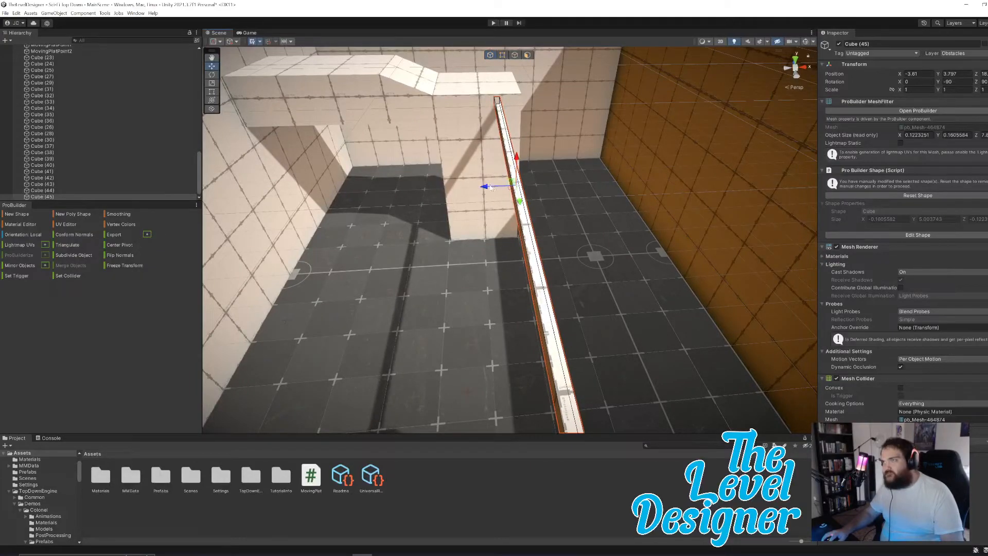
left_click_drag(487, 187, 504, 188)
right_click_drag(582, 207, 575, 211)
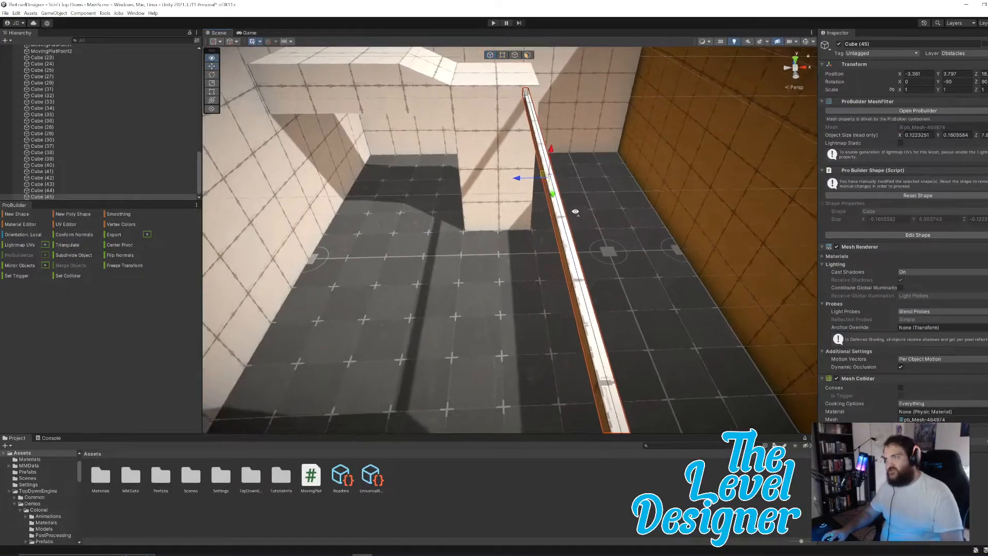
Step: Duplicate the overhead bar inward as a second bar and move the outer bar to X -3.542
scroll(574, 211, "down", 4)
key("ctrl+d")
left_click_drag(515, 191, 475, 201)
left_click(542, 201)
left_click_drag(530, 192, 503, 196)
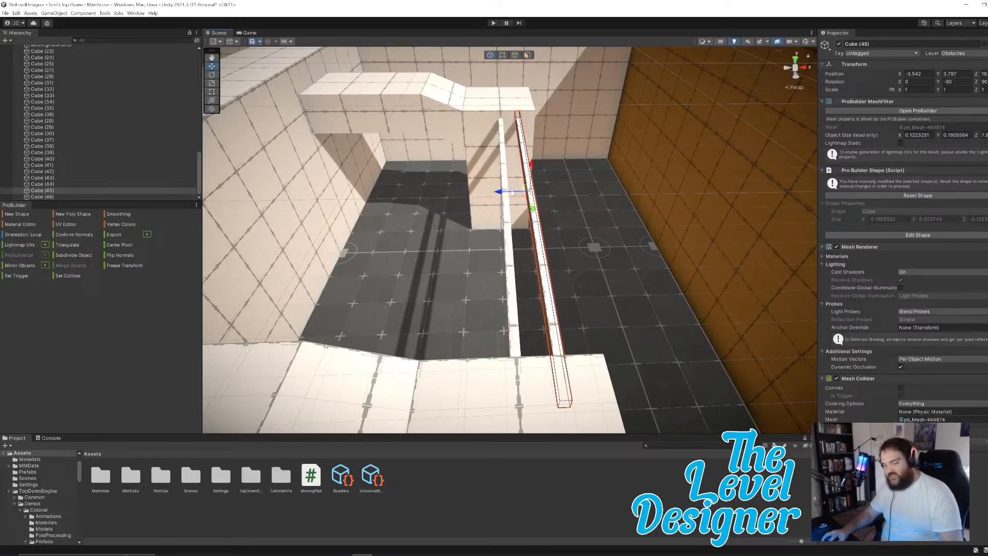
Step: Add third, fourth and fifth overhead bars by duplication, placing the third at X -4.534 and the fifth at X -5.522, Y 3.878
key("ctrl+d")
left_click_drag(502, 195, 448, 201)
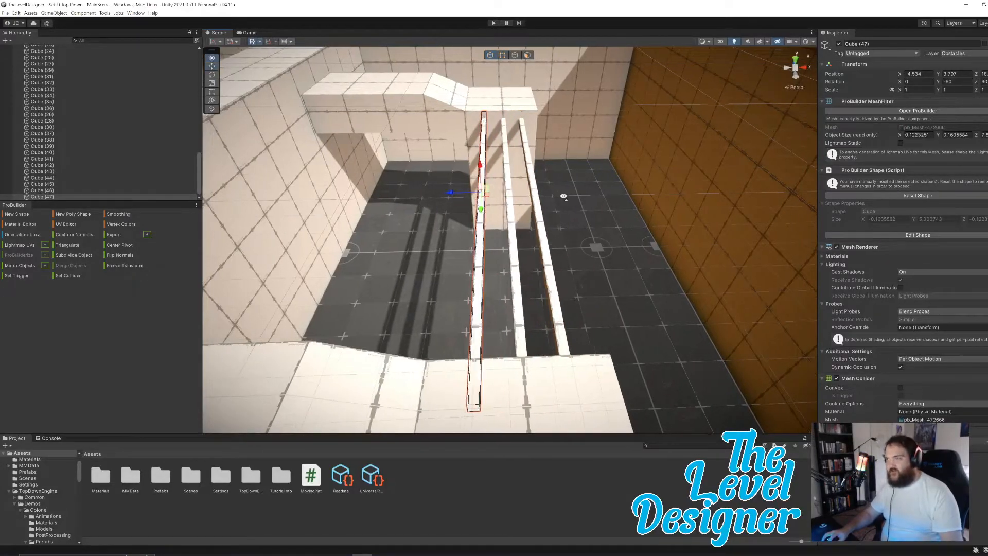
left_click_drag(563, 196, 553, 198, "alt")
key("ctrl+d")
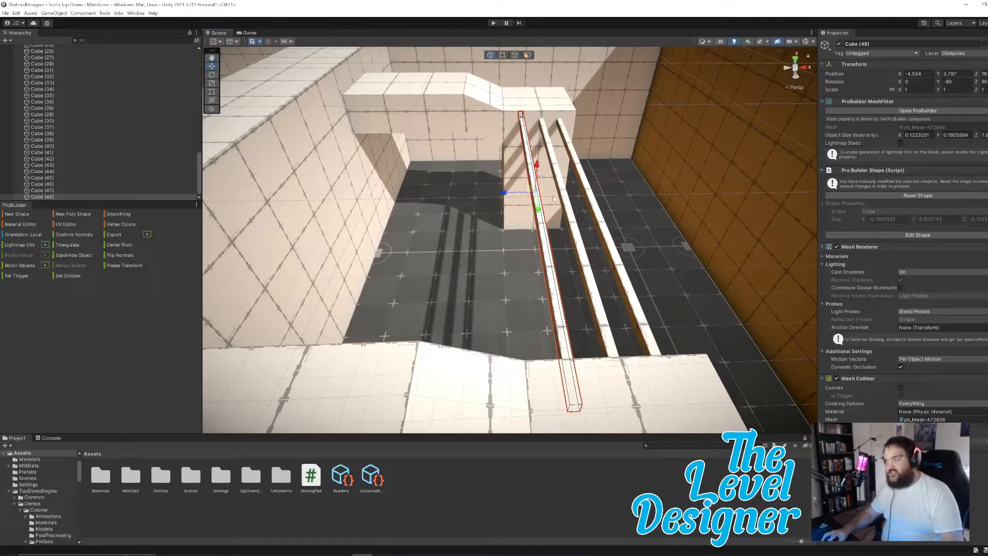
left_click_drag(507, 194, 477, 200)
left_click_drag(509, 171, 450, 194)
key("ctrl+d")
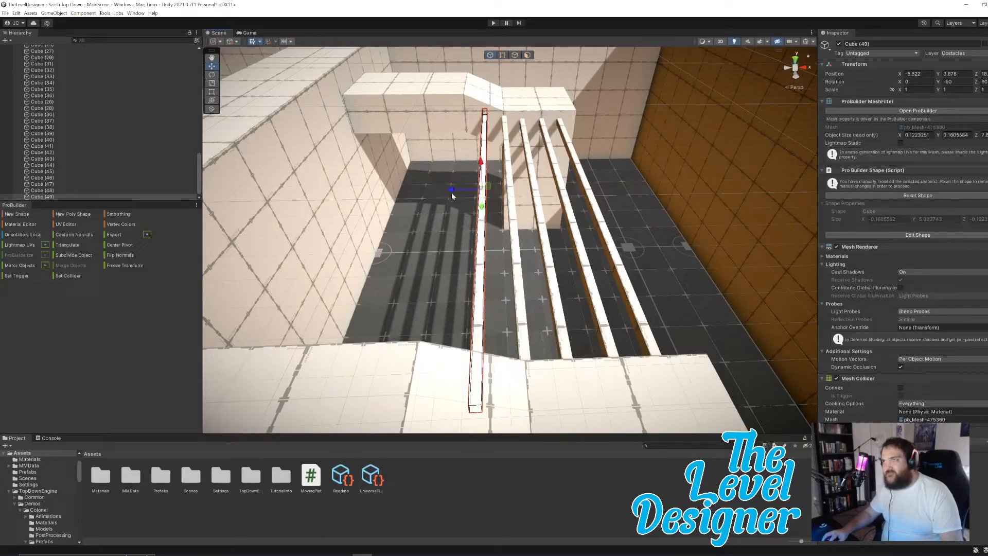
Step: Duplicate three more bars onto the arches' raised section at about Y 4.37, the last one at X -7.008
left_click_drag(480, 164, 430, 182)
key("ctrl+d")
left_click_drag(448, 151, 447, 137)
key("ctrl+d")
left_click_drag(420, 168, 393, 170)
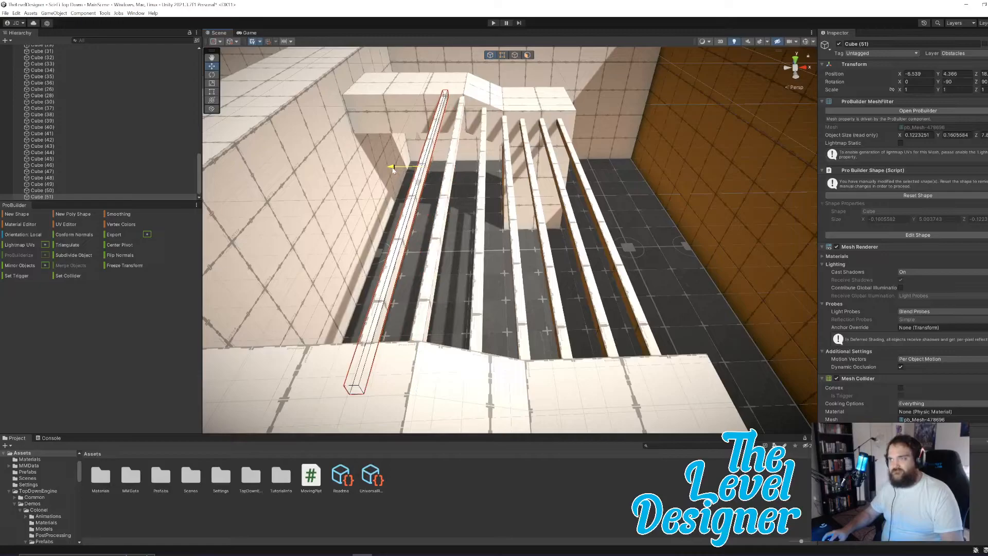
middle_click_drag(375, 178, 509, 184)
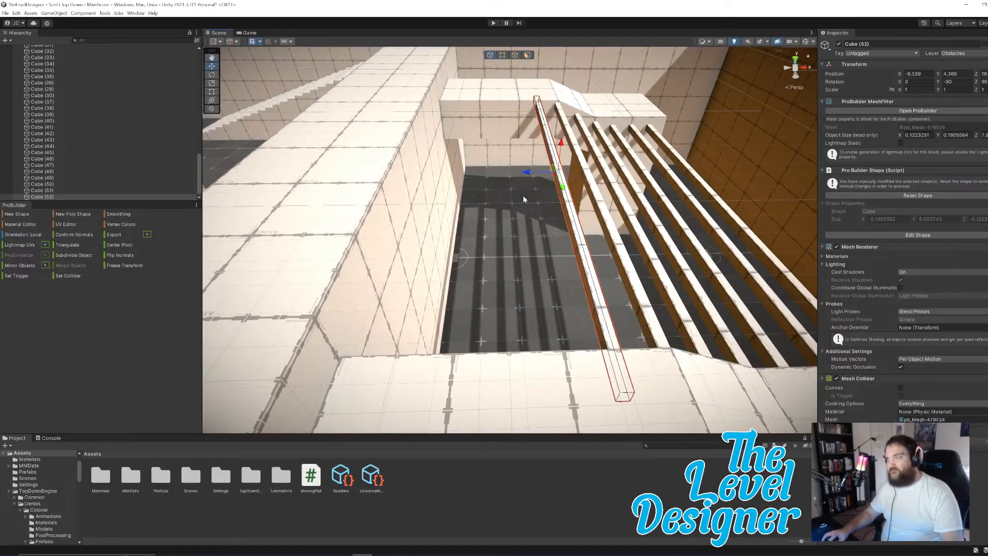
left_click_drag(526, 173, 504, 178)
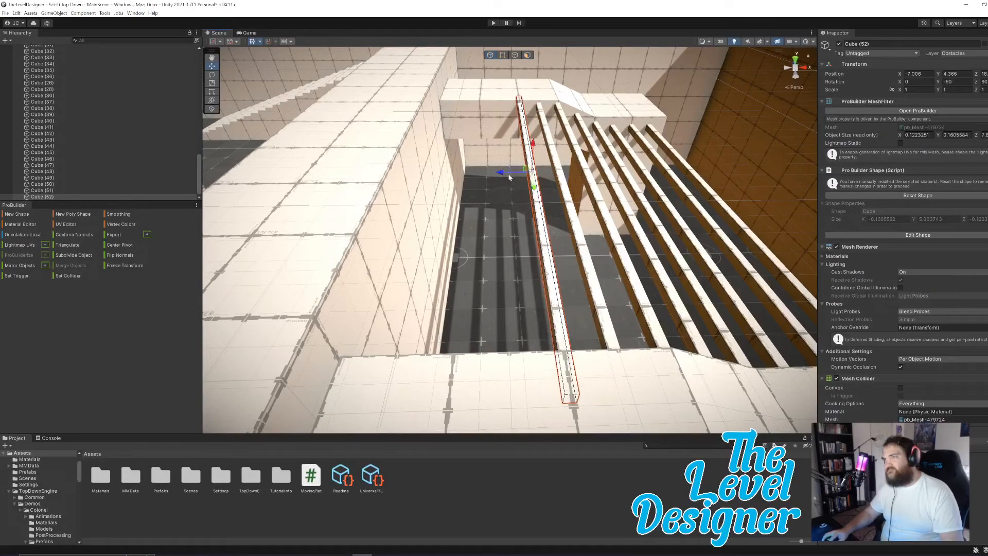
Step: Shift the three bars on the arches' raised section together along the X axis and clear the selection
left_click(579, 153)
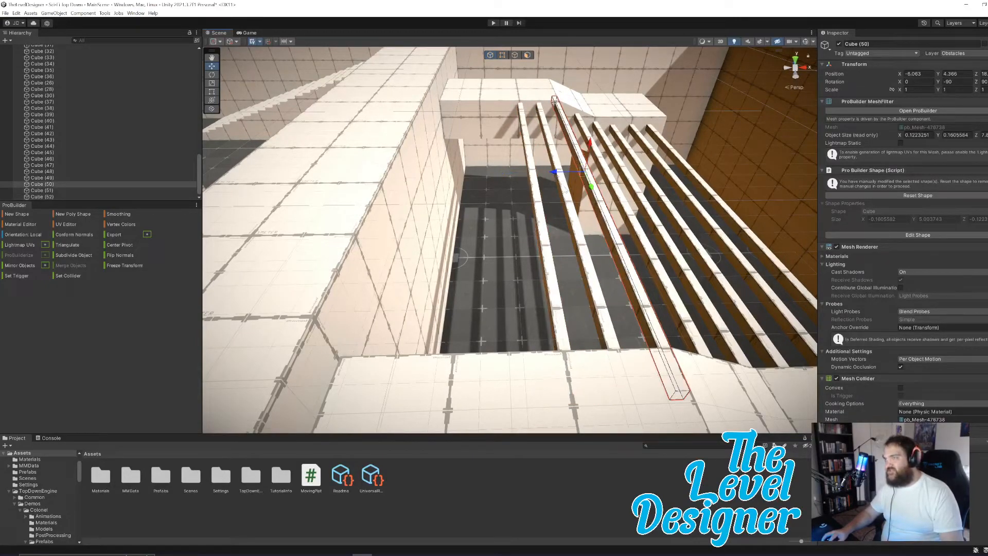
left_click(562, 196, "shift")
left_click(537, 206, "shift")
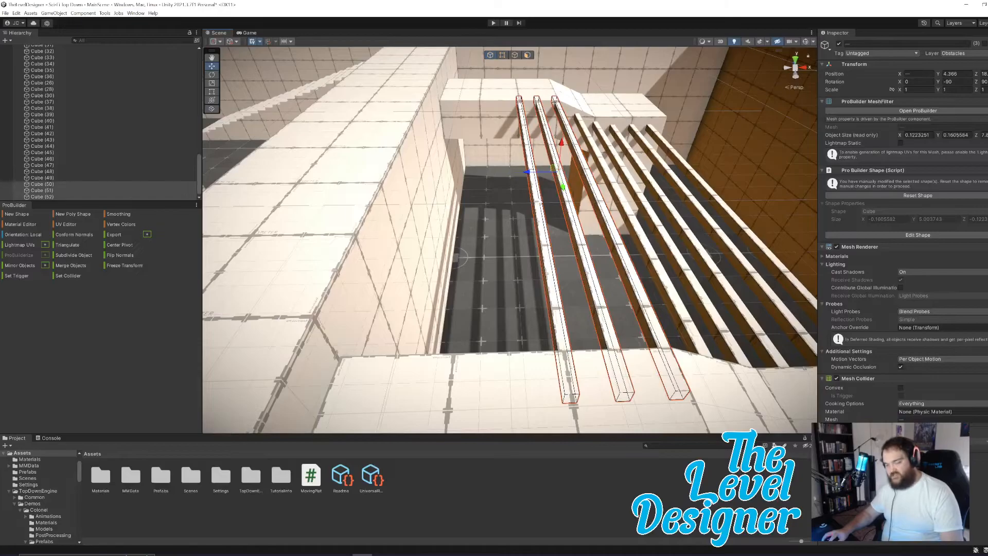
left_click_drag(526, 172, 608, 179)
right_click_drag(608, 179, 617, 139)
key("s")
left_click(570, 164)
right_click_drag(568, 165, 595, 182)
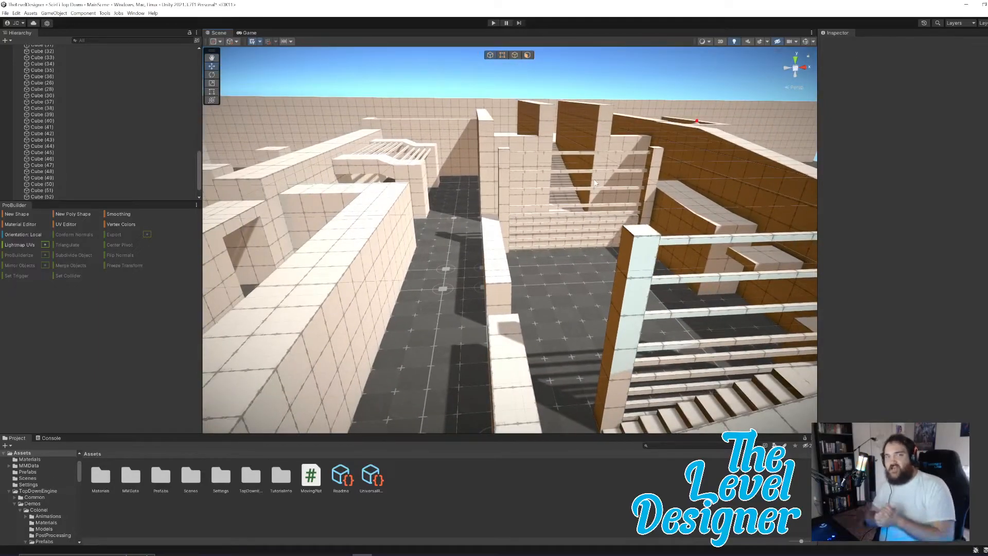